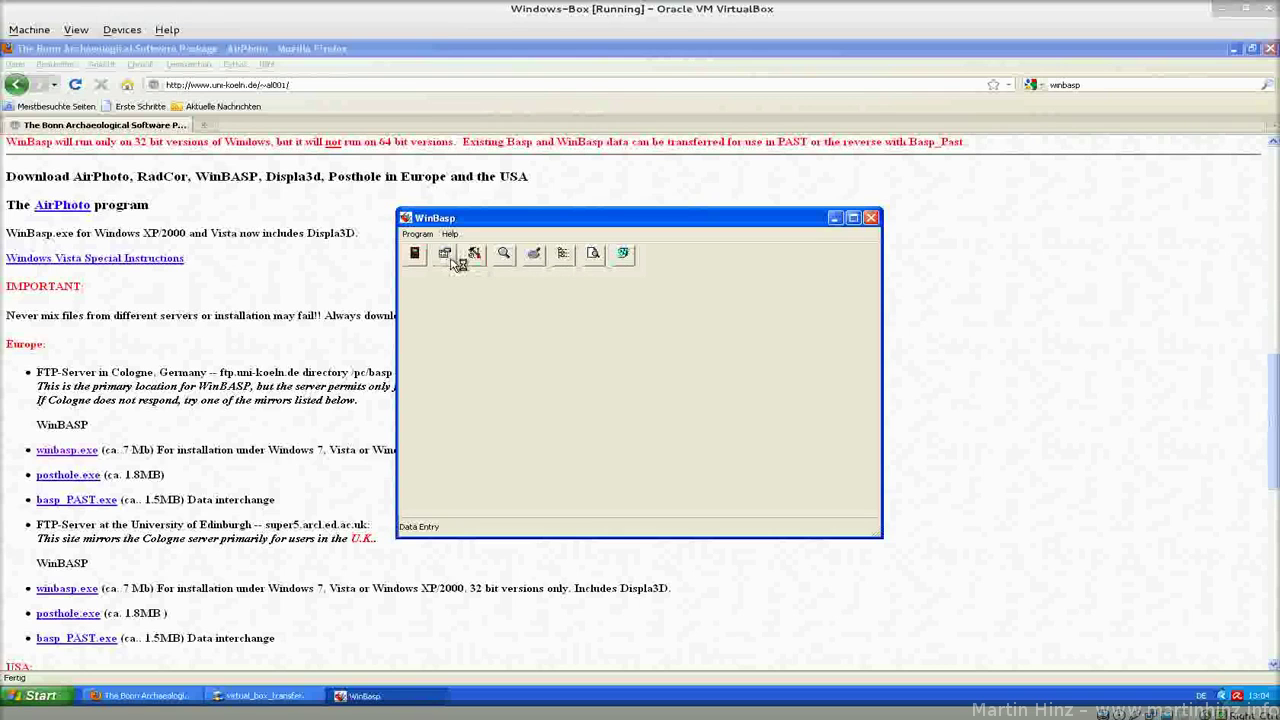
# - Start WinBasp's data entry module and check which file formats it can import
pyautogui.click(451, 258)
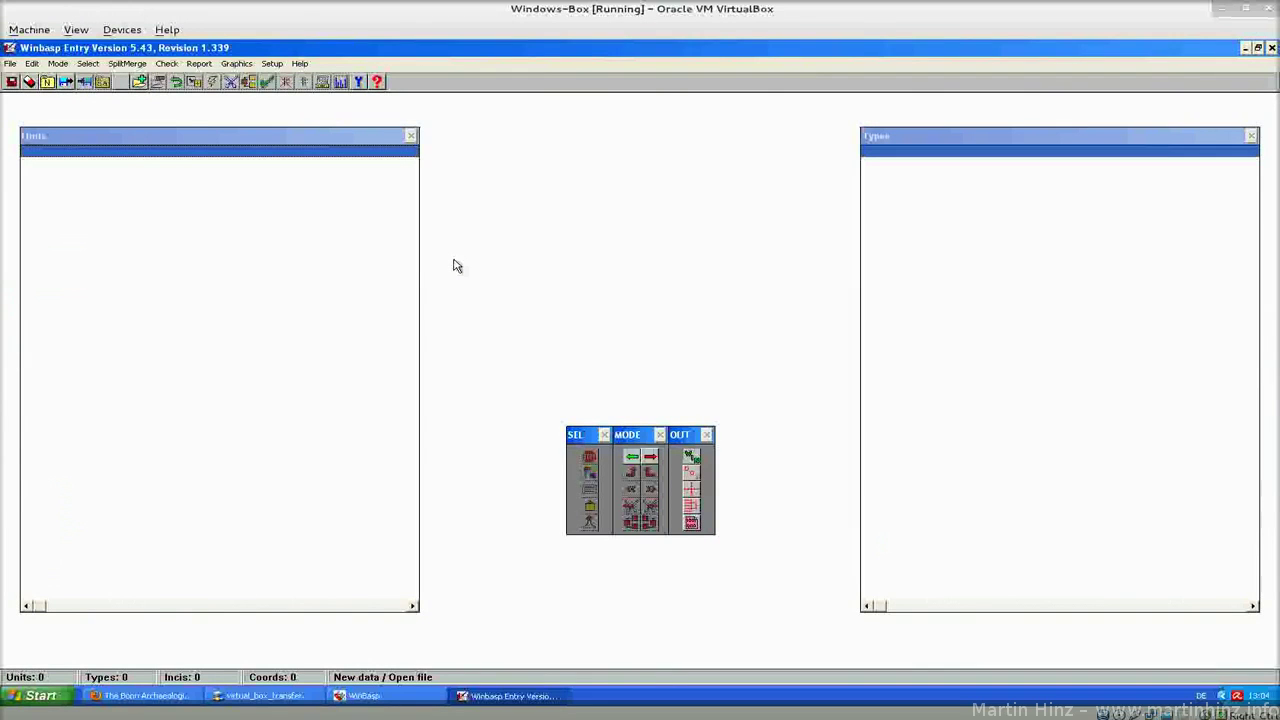
pyautogui.click(10, 66)
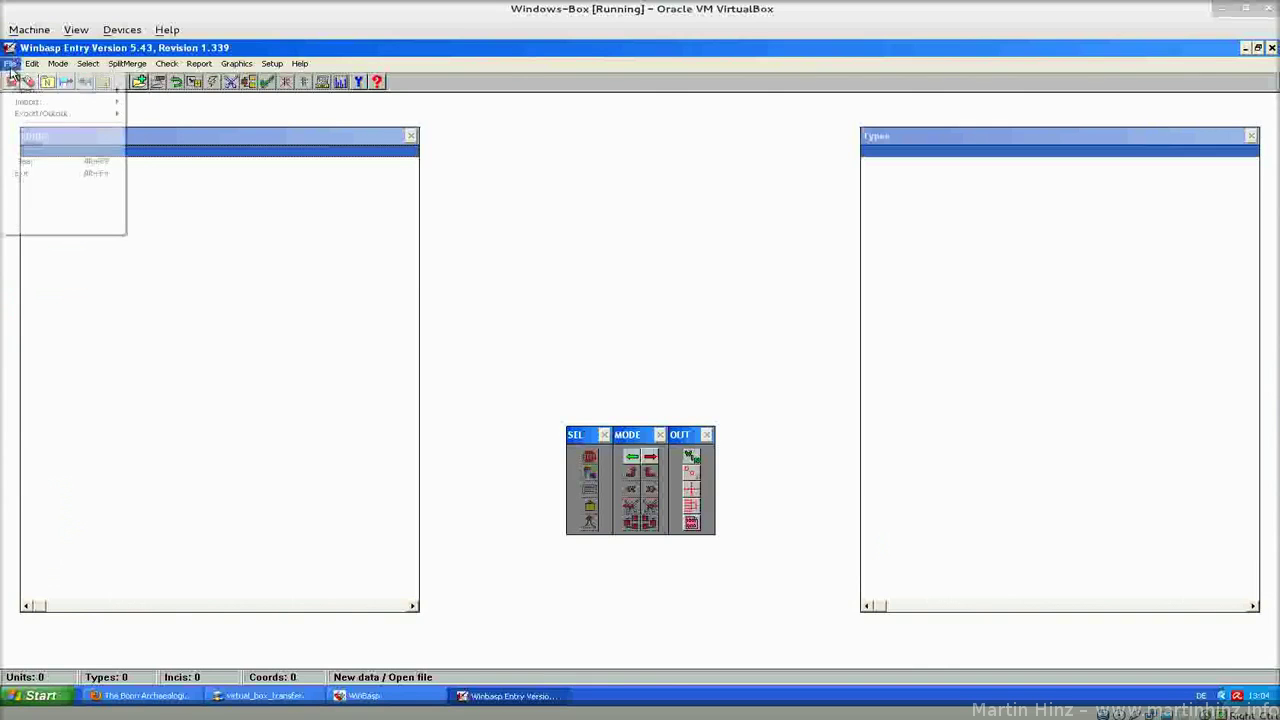
pyautogui.moveTo(31, 101)
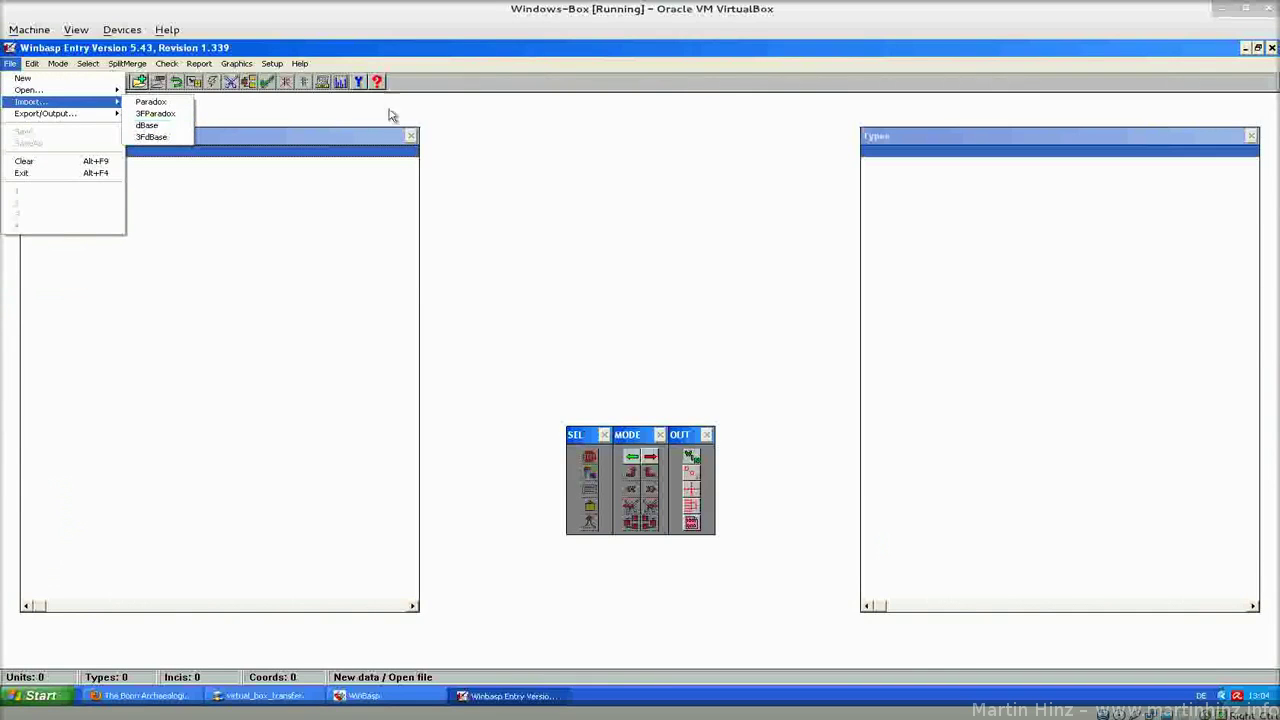
pyautogui.click(475, 55)
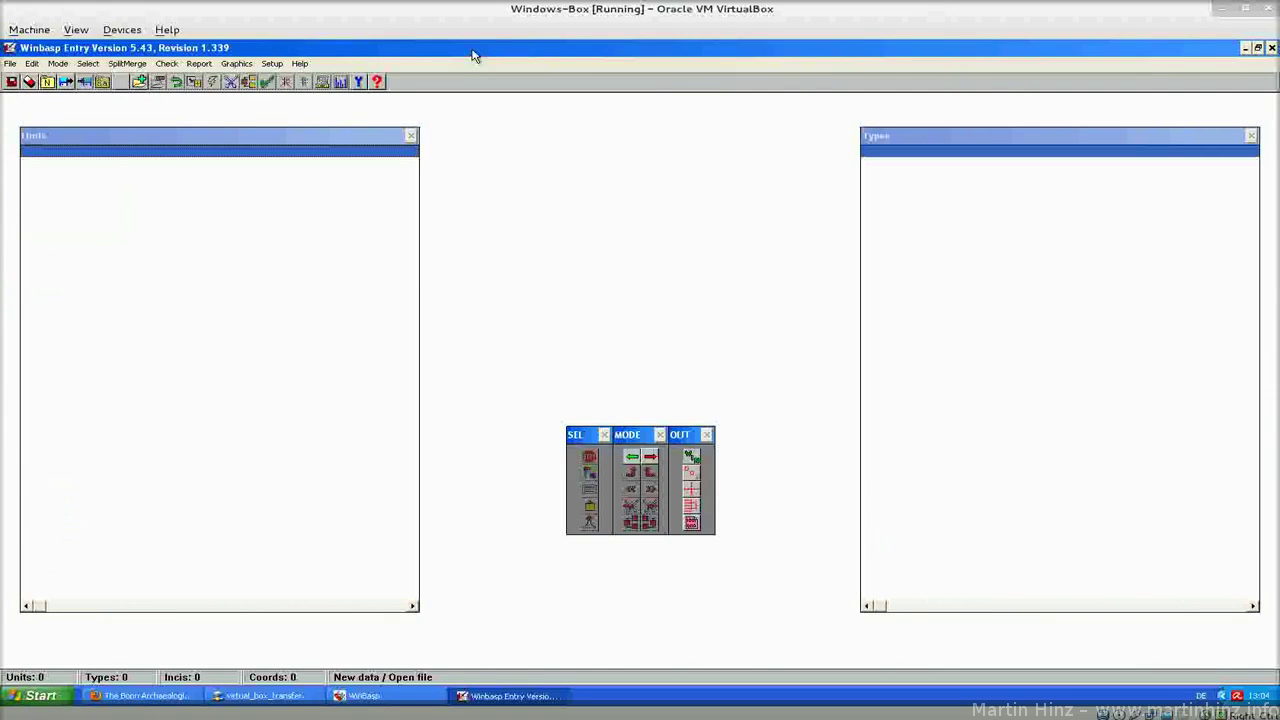
# - Switch to the virtual_box_transfer_folder window and open the grabenwerke_klatt Excel 97-2003 table in Excel
pyautogui.click(222, 702)
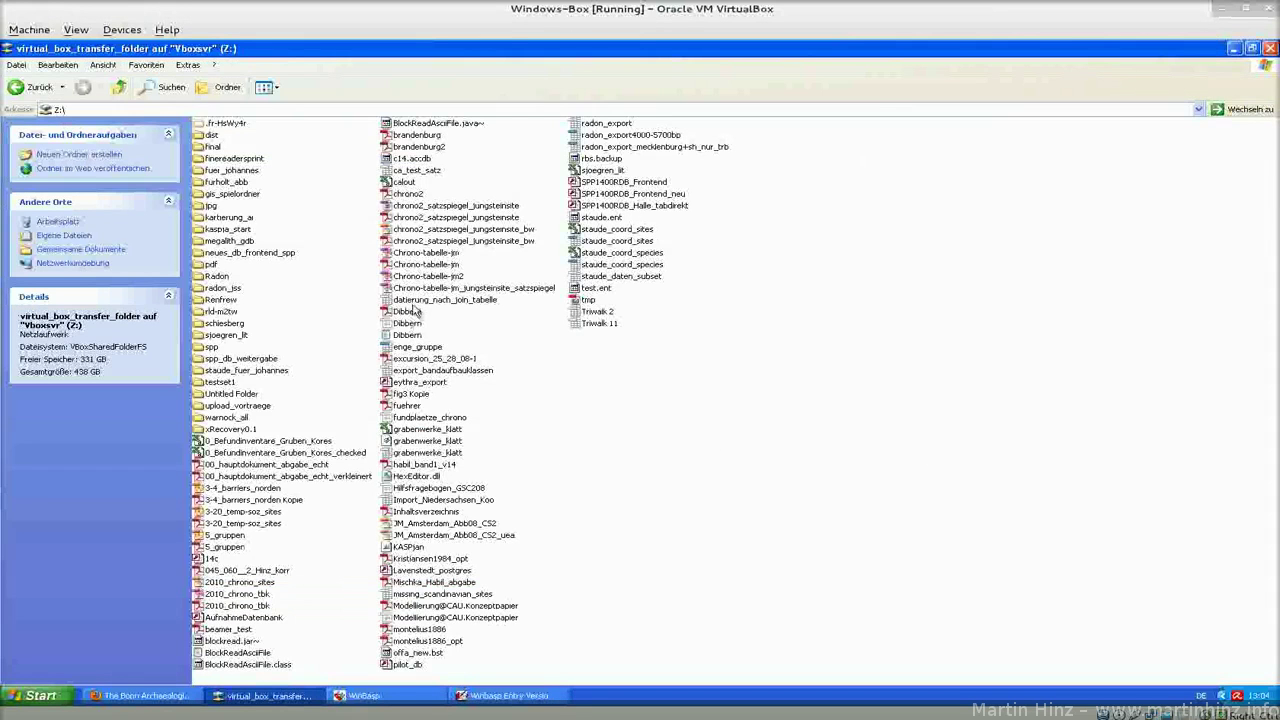
pyautogui.rightClick(421, 455)
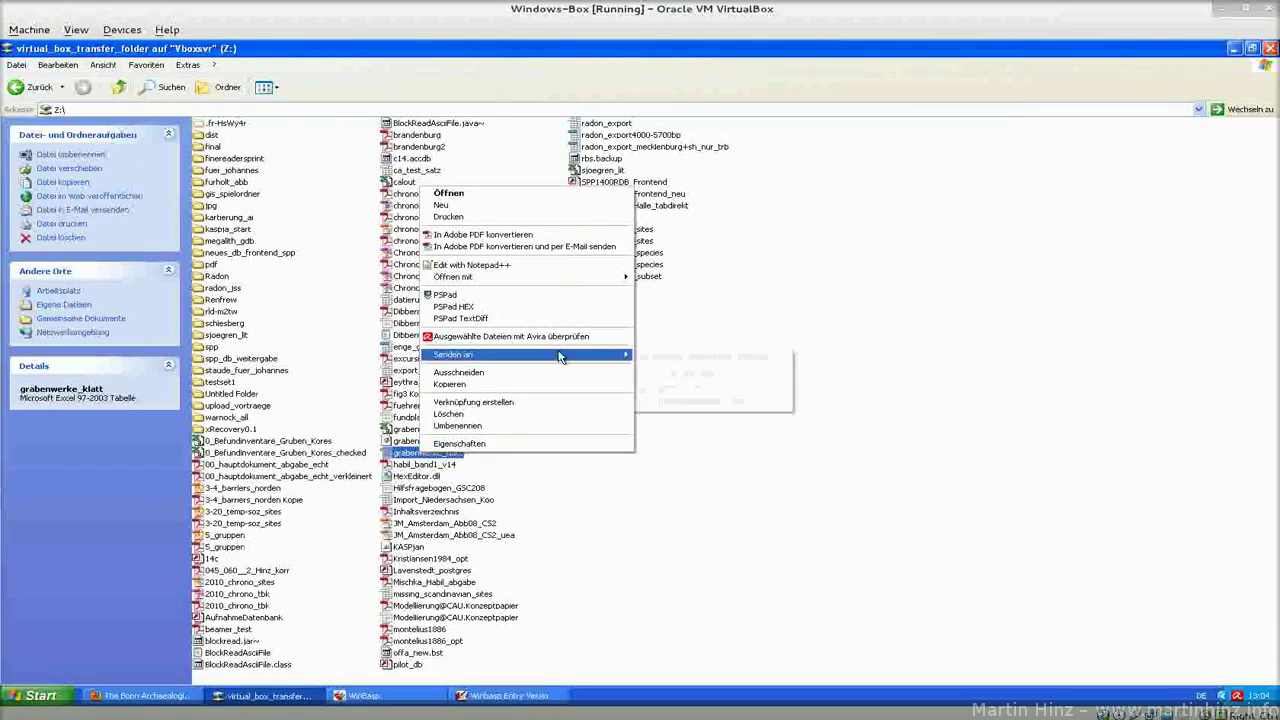
pyautogui.moveTo(571, 277)
pyautogui.click(693, 292)
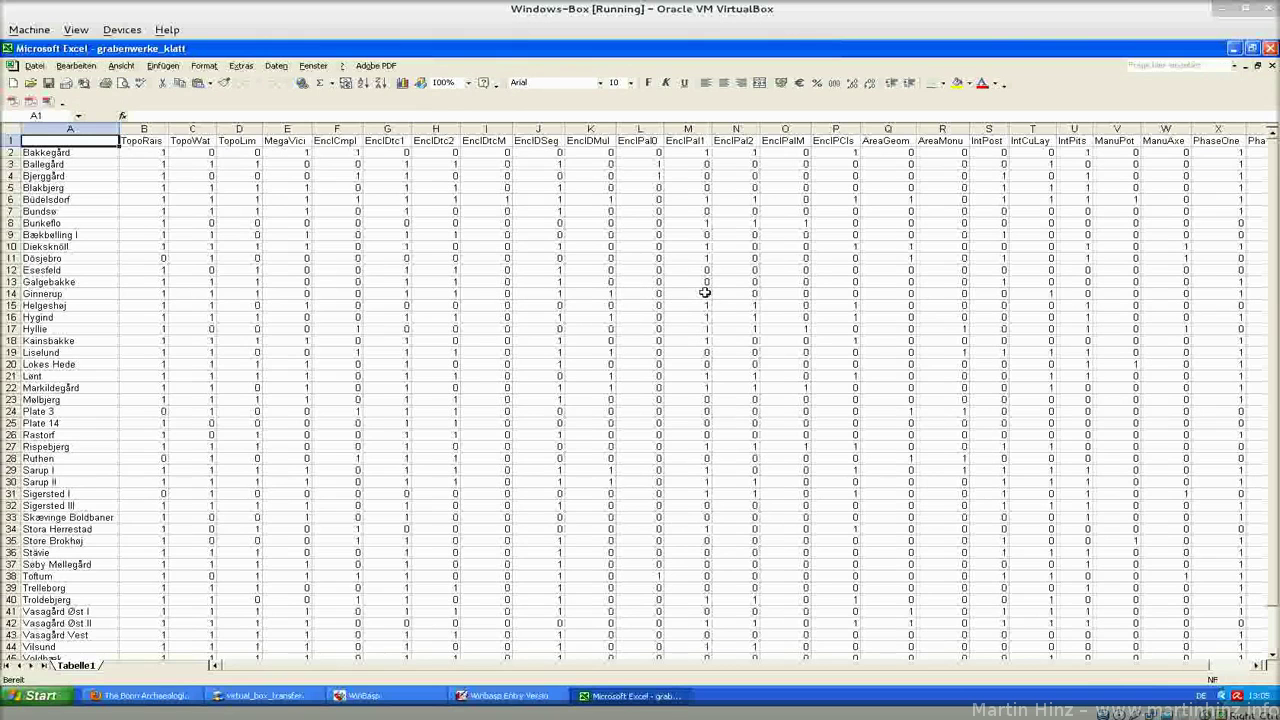
# - Replace all empty cells in the table with 0 and check the Zeit column
pyautogui.hotkey('ctrl', 'Right')
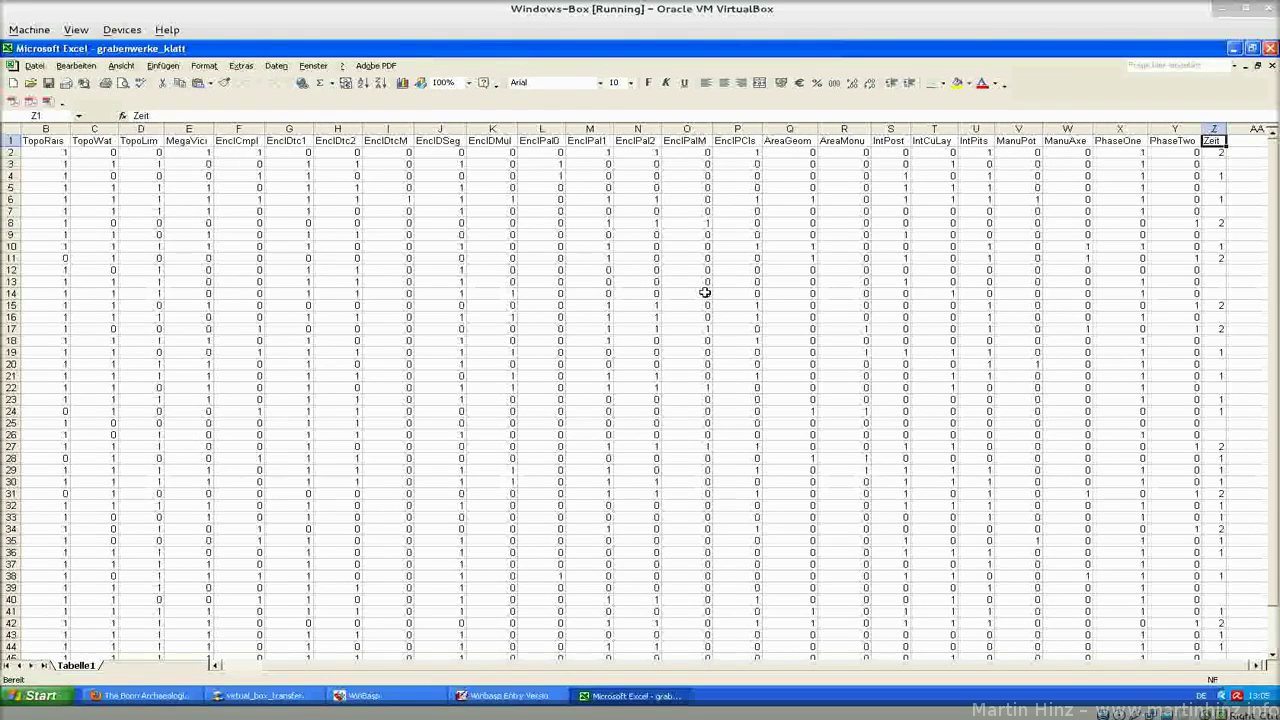
pyautogui.click(78, 66)
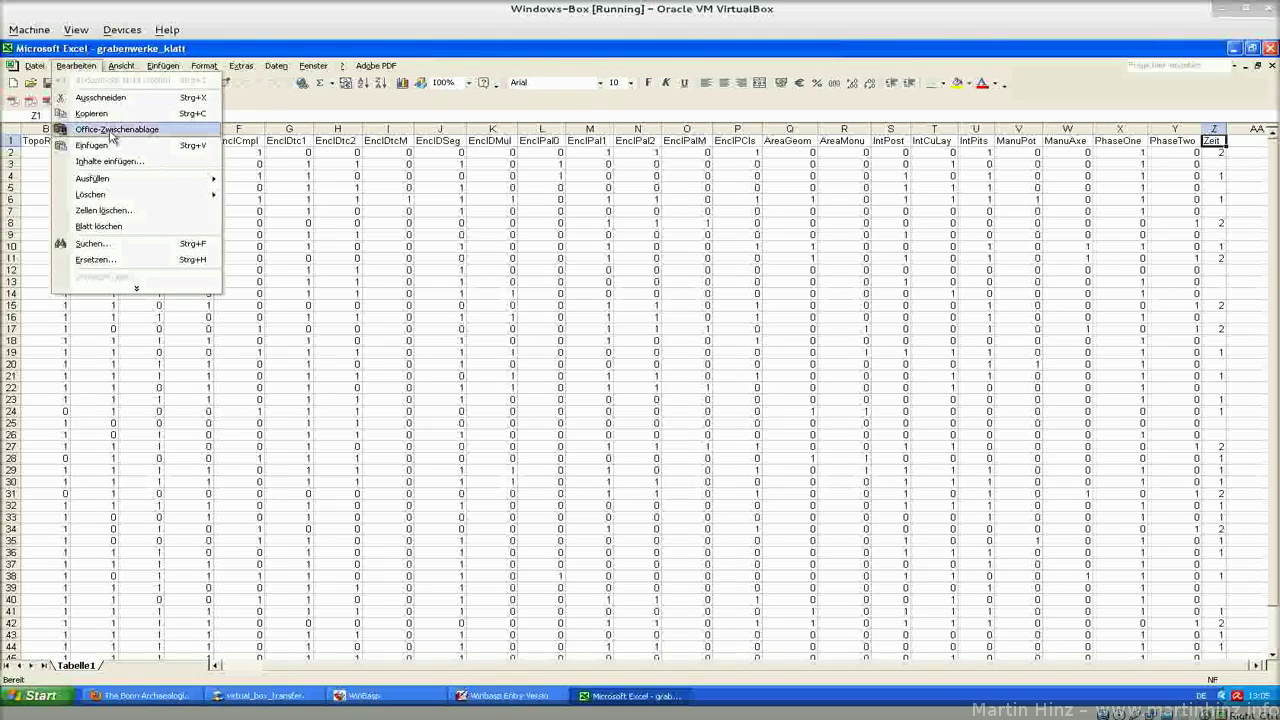
pyautogui.click(164, 260)
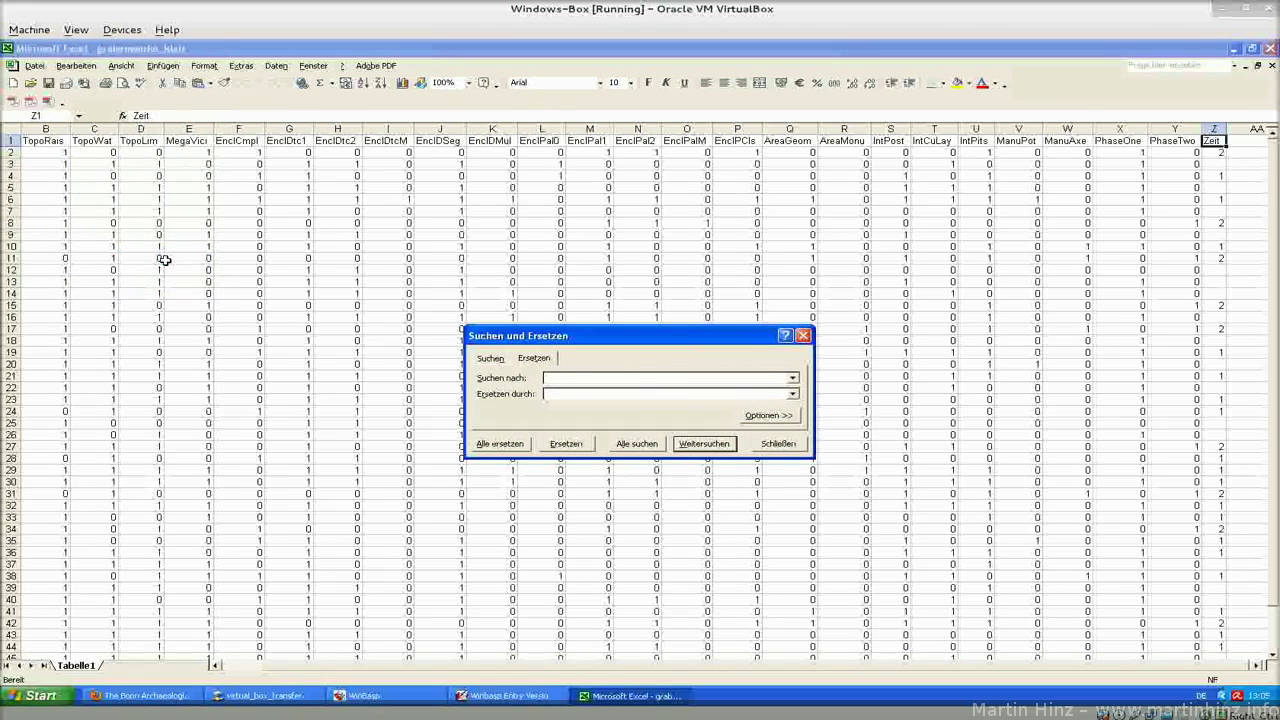
pyautogui.press('Tab')
pyautogui.write('0')
pyautogui.click(652, 444)
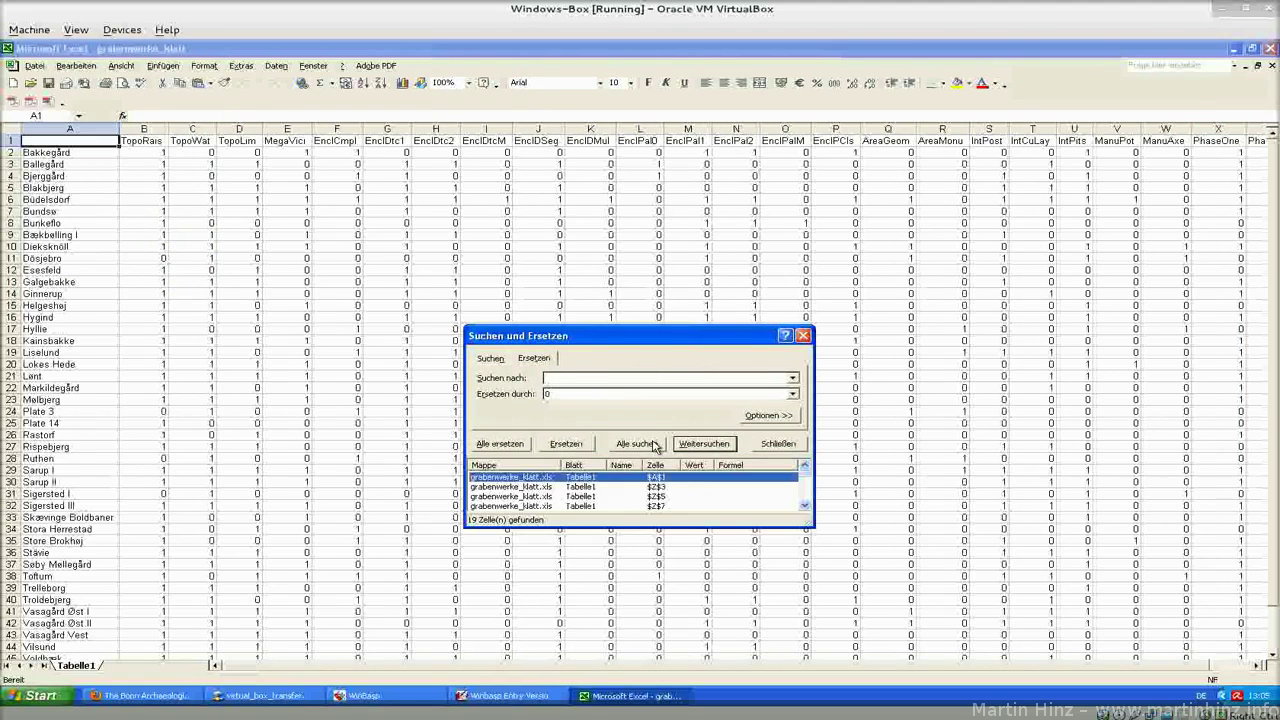
pyautogui.click(510, 446)
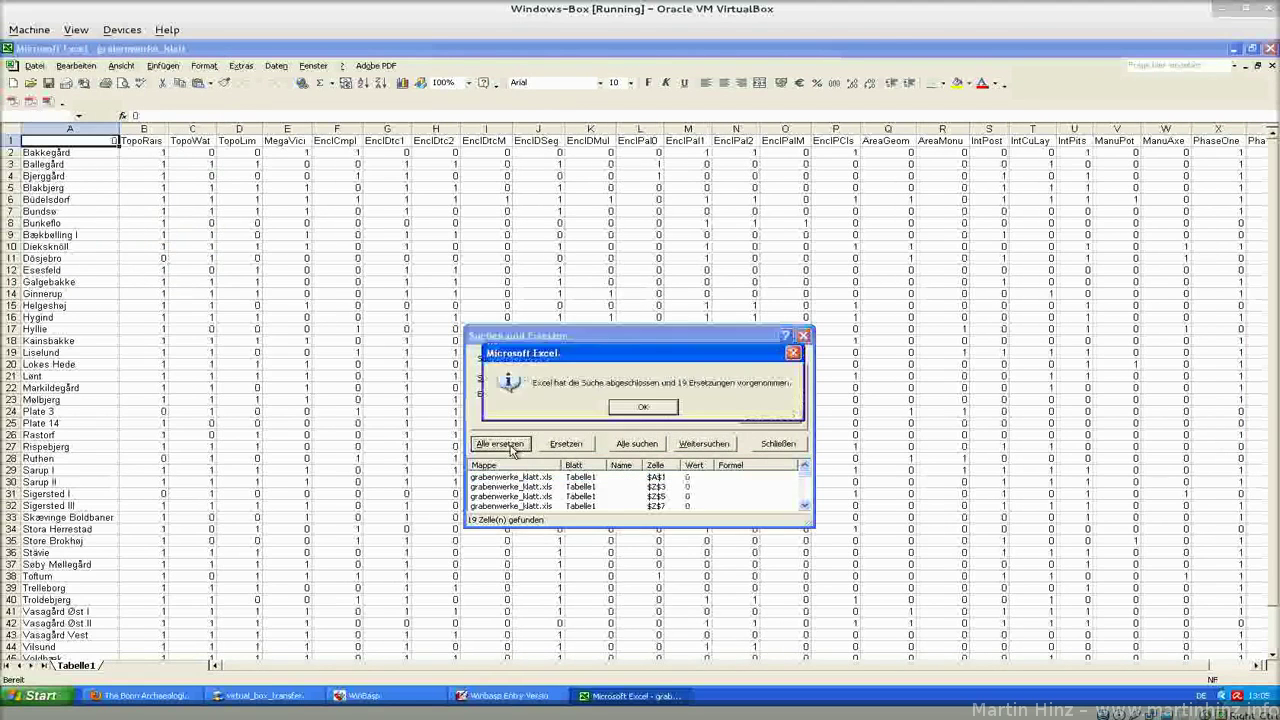
pyautogui.click(640, 408)
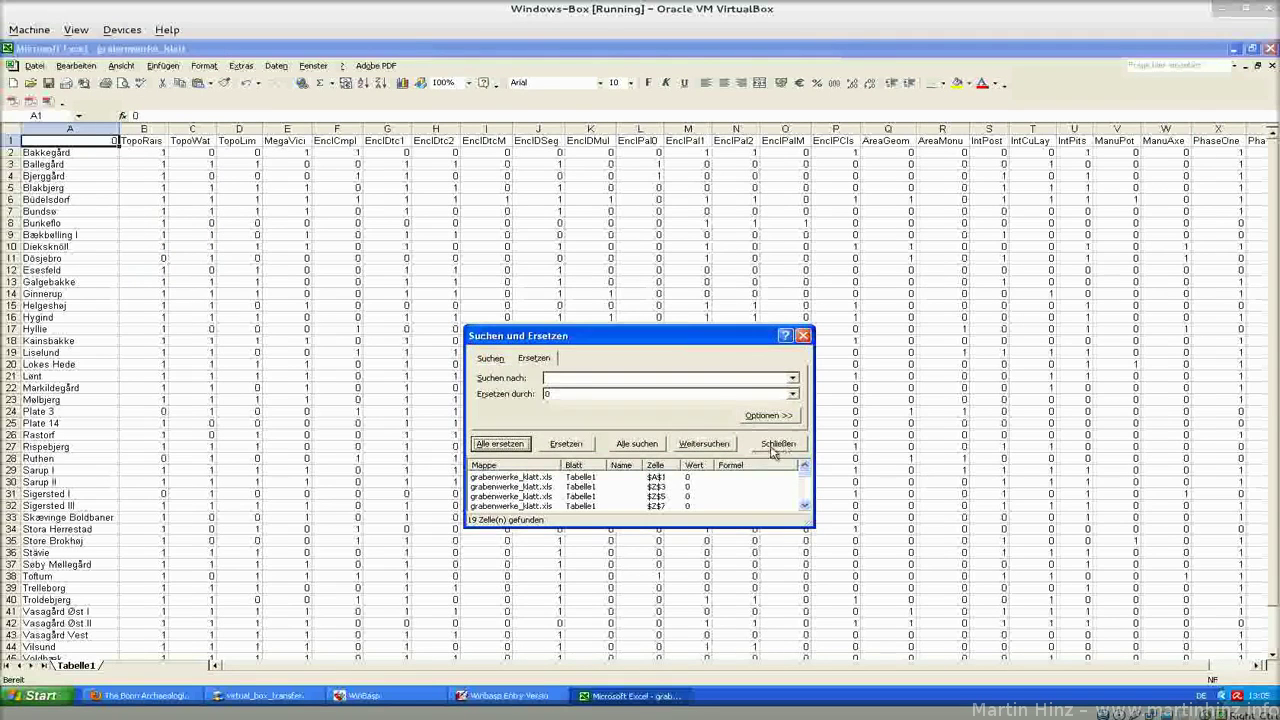
pyautogui.click(776, 444)
pyautogui.hotkey('ctrl', 'Right')
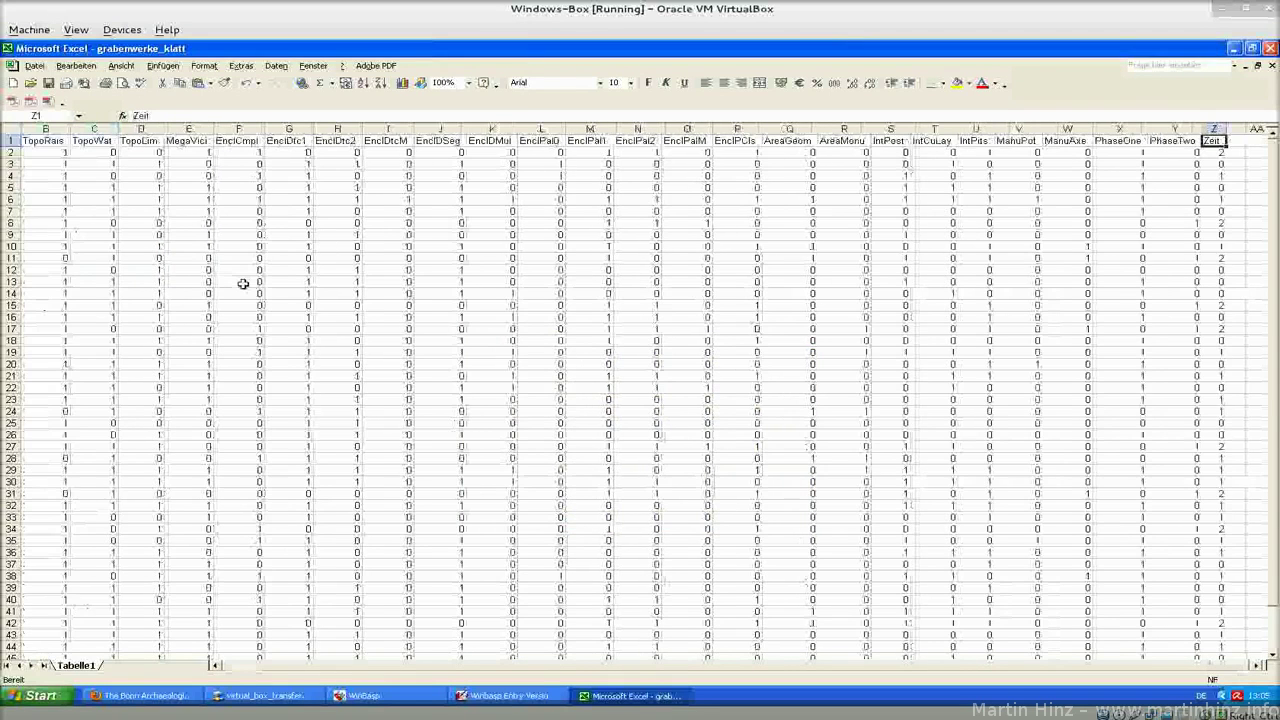
pyautogui.press('Down')
pyautogui.hotkey('ctrl', 'Home')
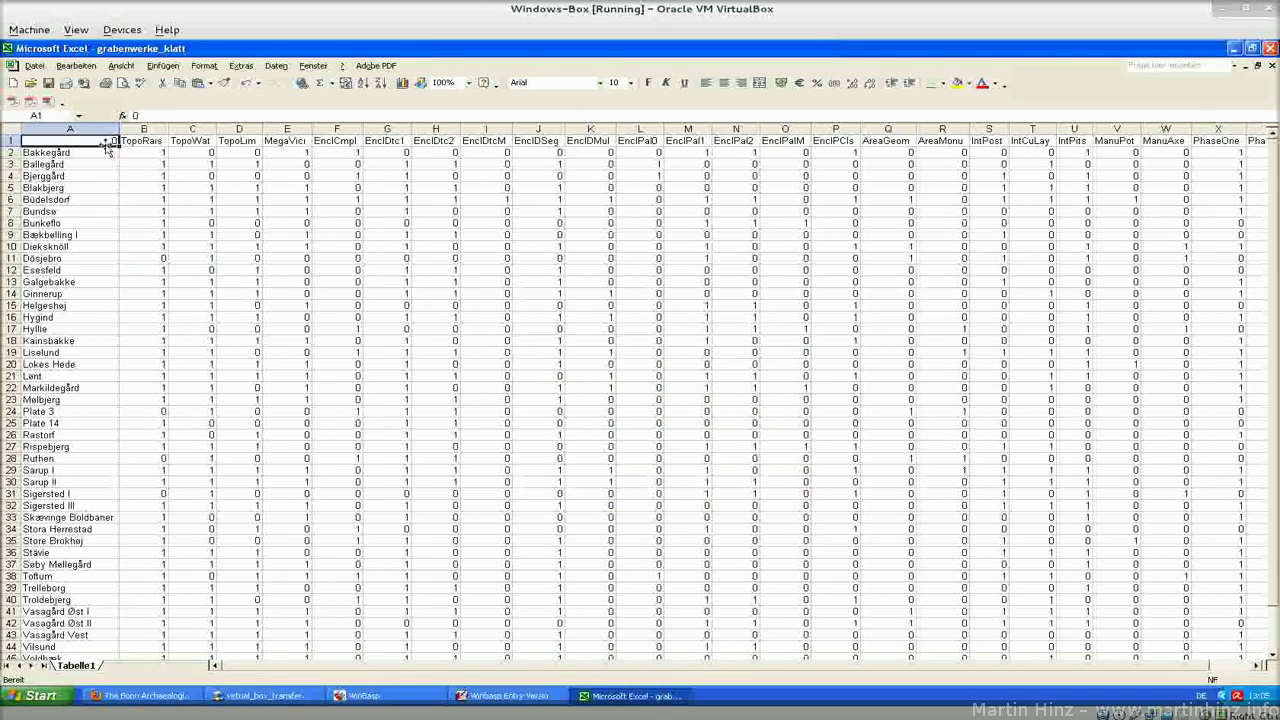
# - Change the header in cell A1, above the site names, to Label
pyautogui.click(162, 117)
pyautogui.doubleClick(162, 117)
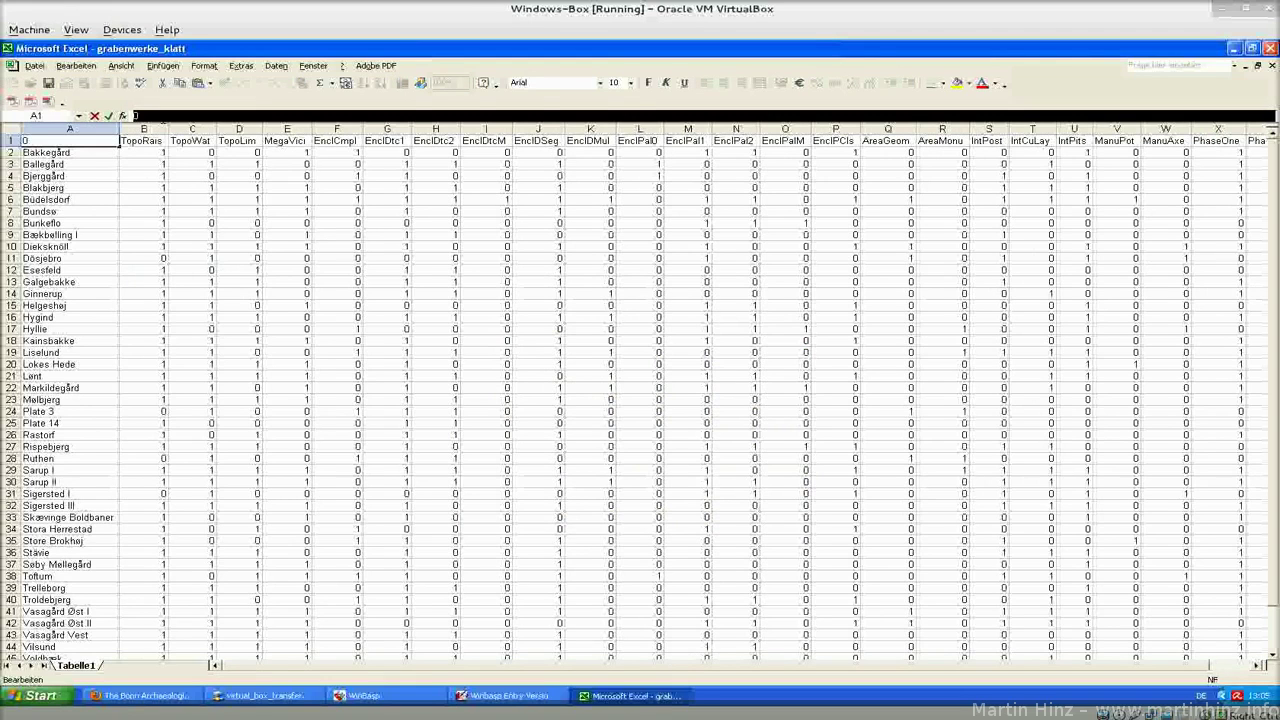
pyautogui.write('Lab')
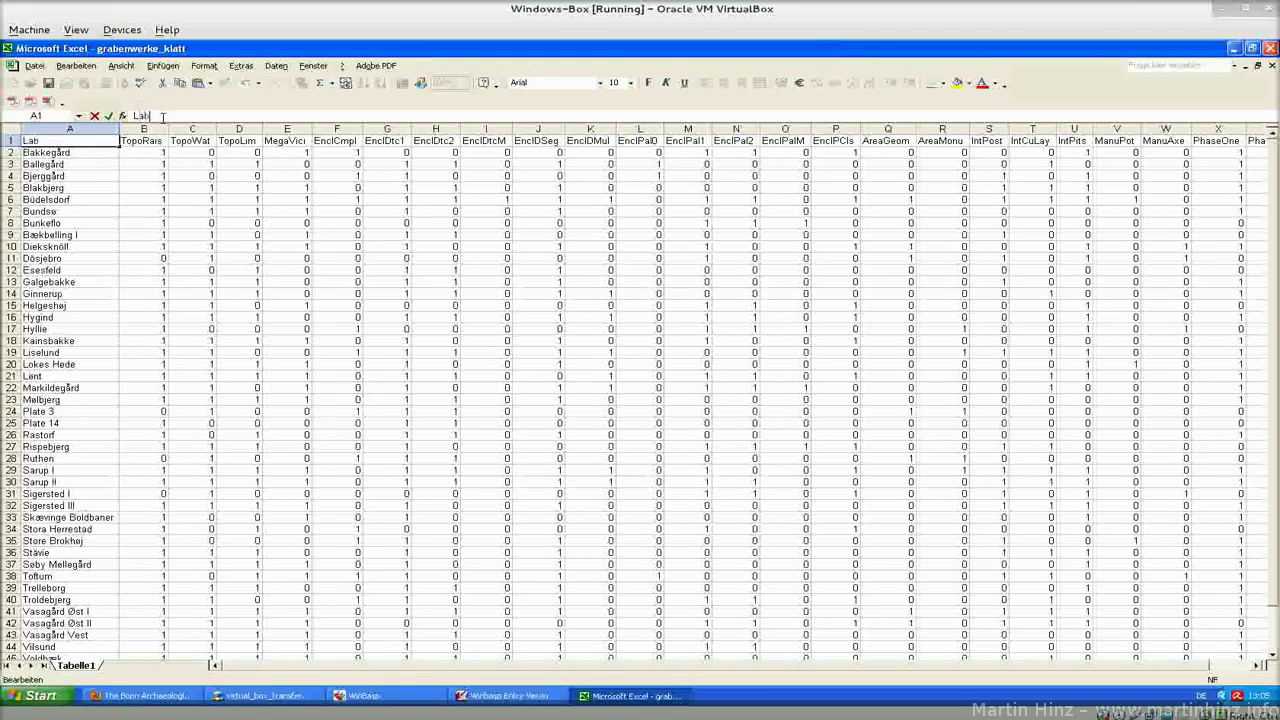
pyautogui.write('el')
pyautogui.press('Return')
pyautogui.press('Up')
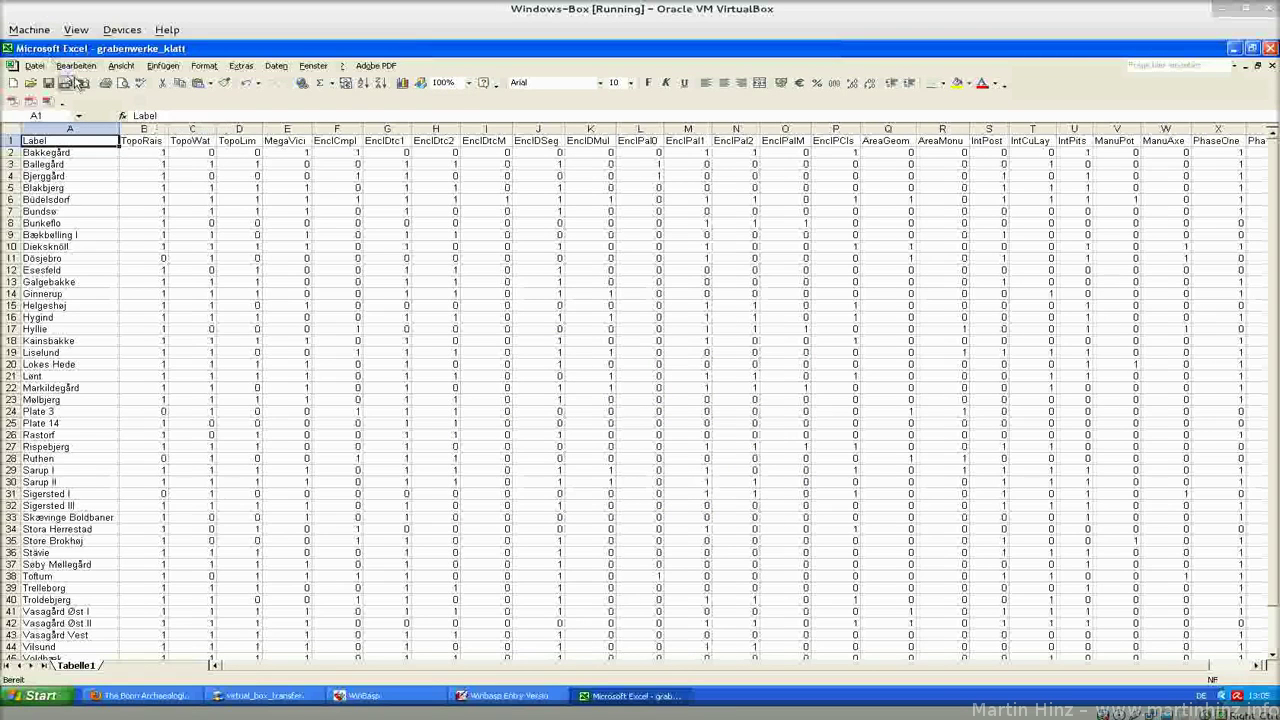
# - Insert a new column before the Label column and give it the header Name
pyautogui.rightClick(85, 127)
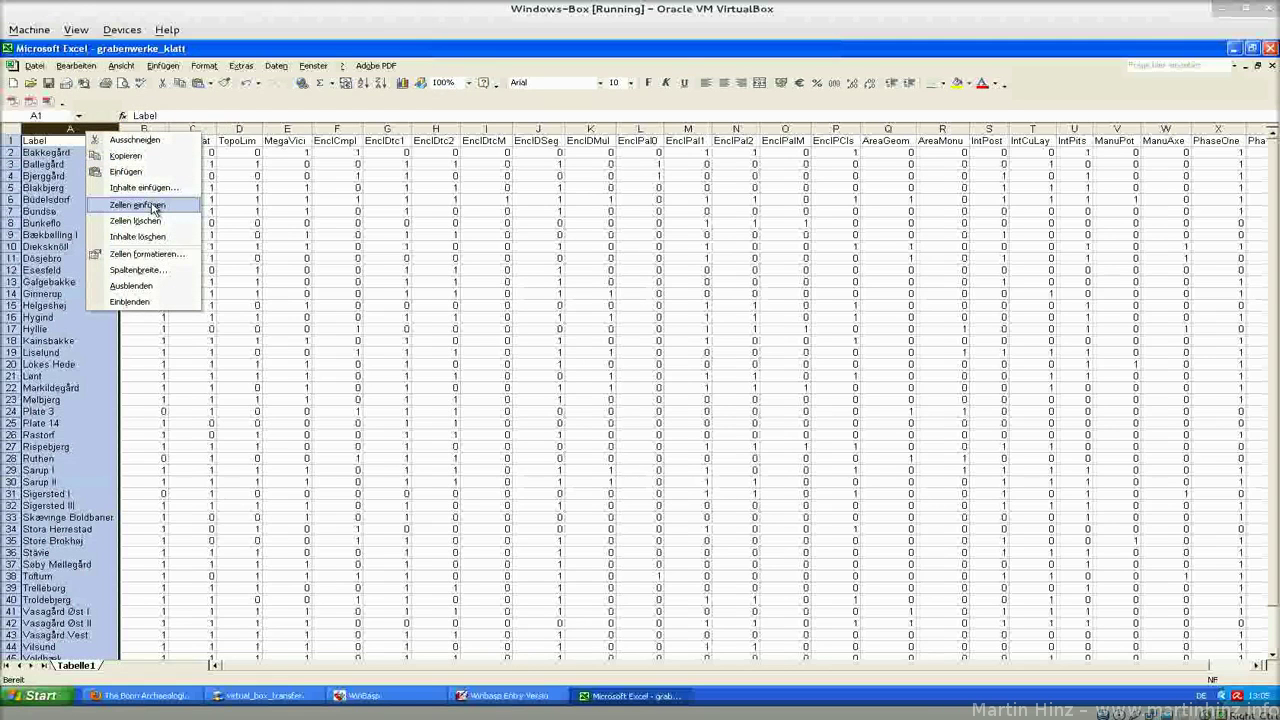
pyautogui.click(137, 205)
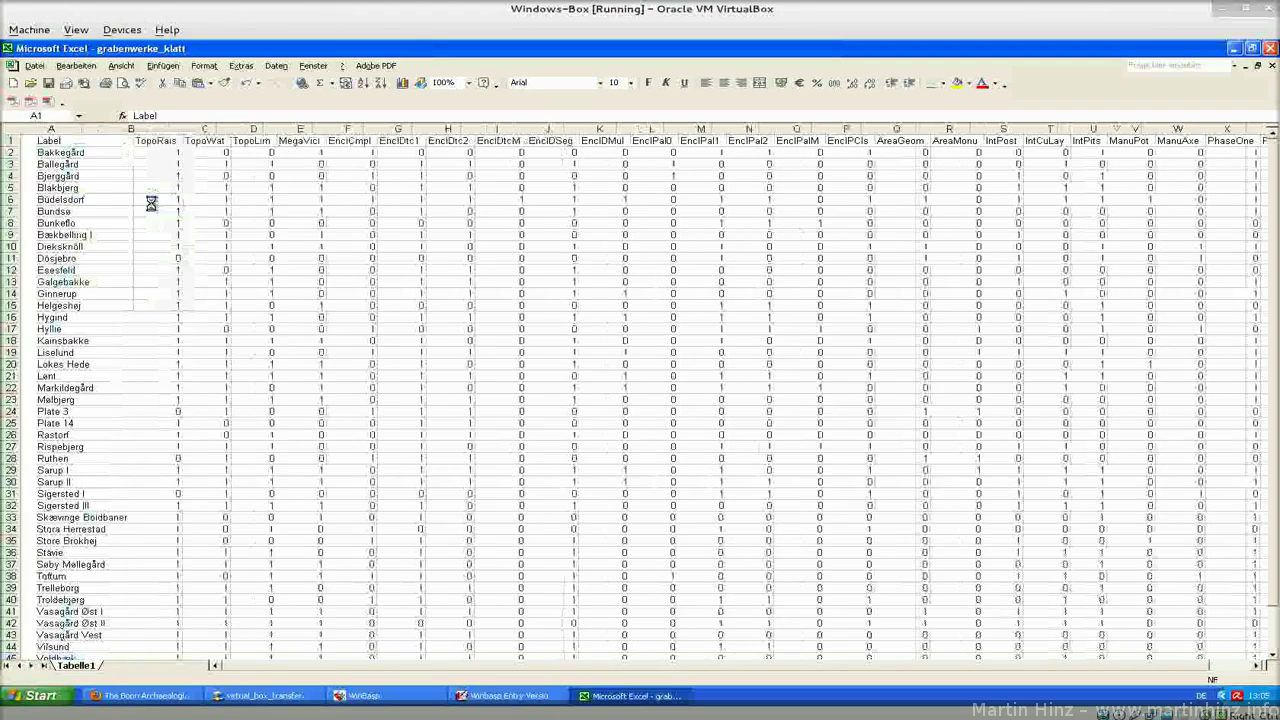
pyautogui.click(62, 145)
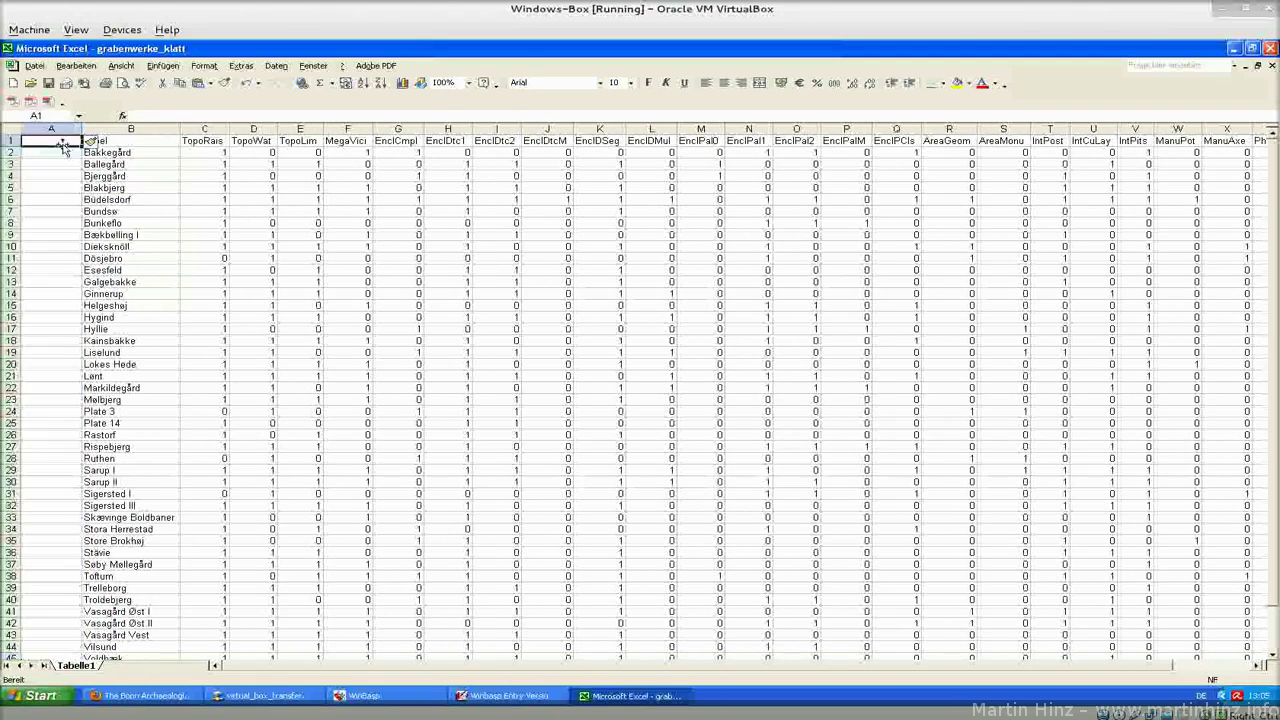
pyautogui.press('Down')
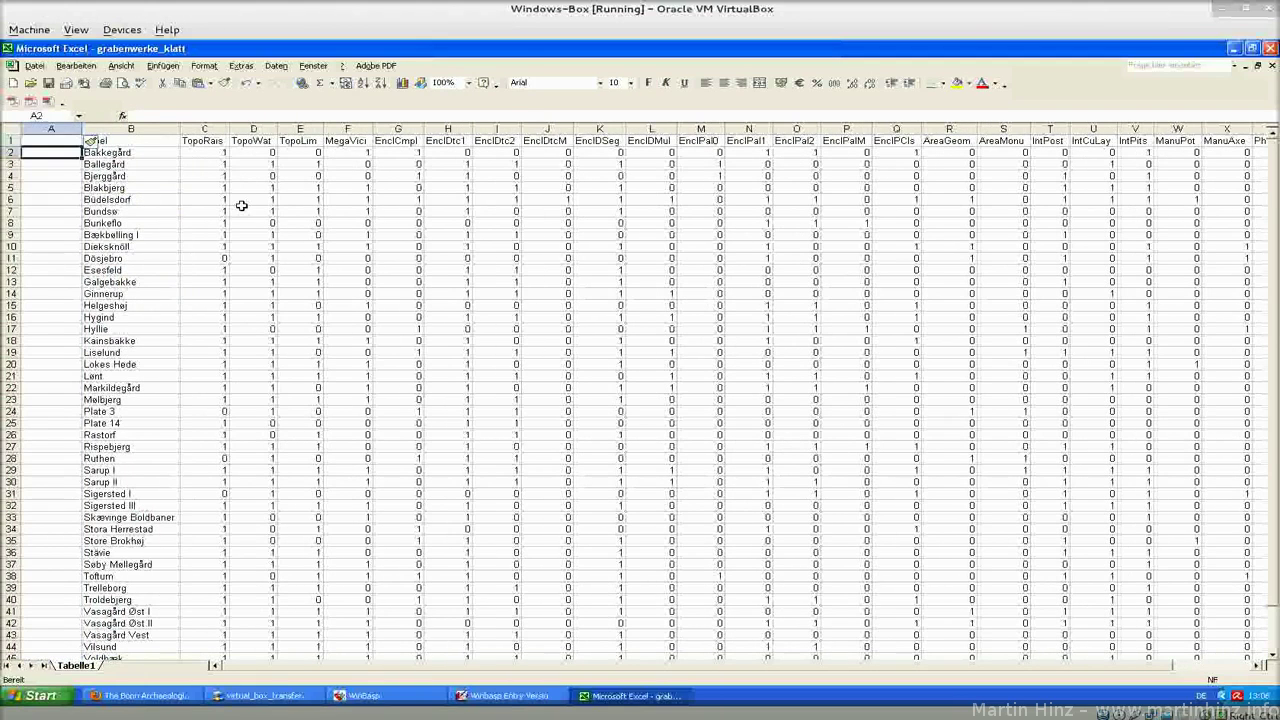
pyautogui.click(132, 155)
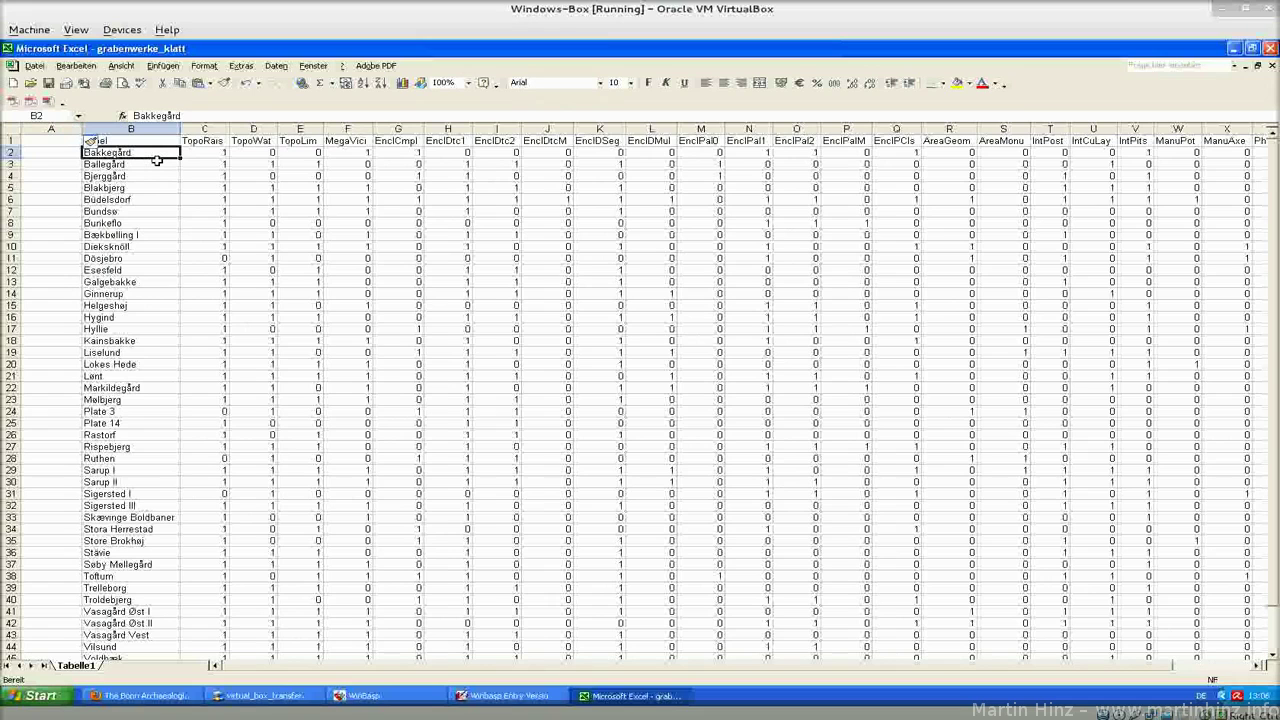
pyautogui.hotkey('ctrl', 'Home')
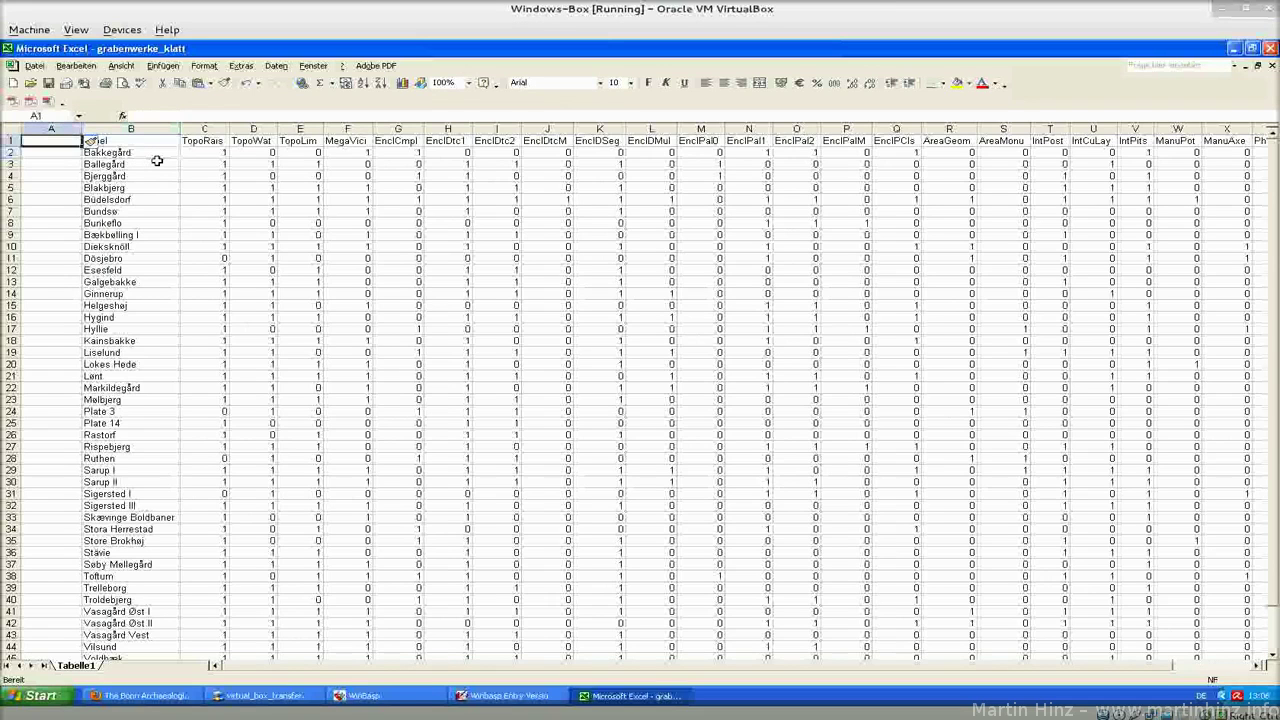
pyautogui.write('N')
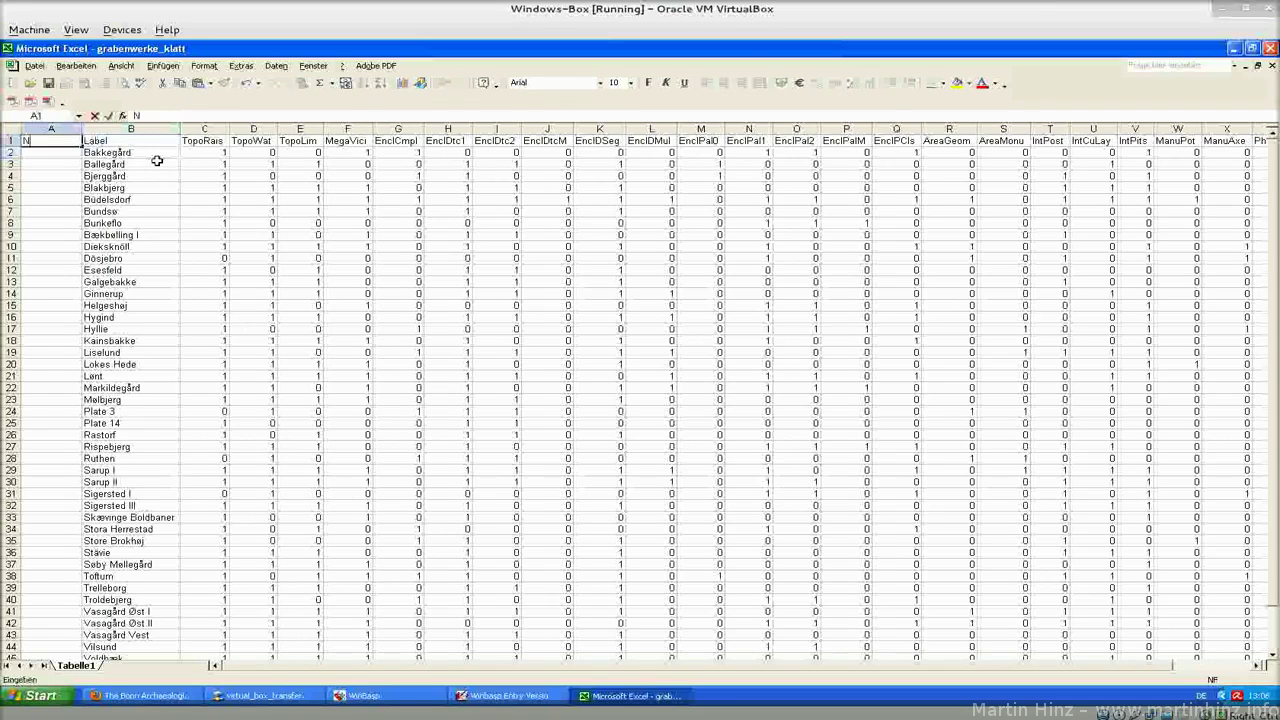
pyautogui.write('ame')
pyautogui.press('Return')
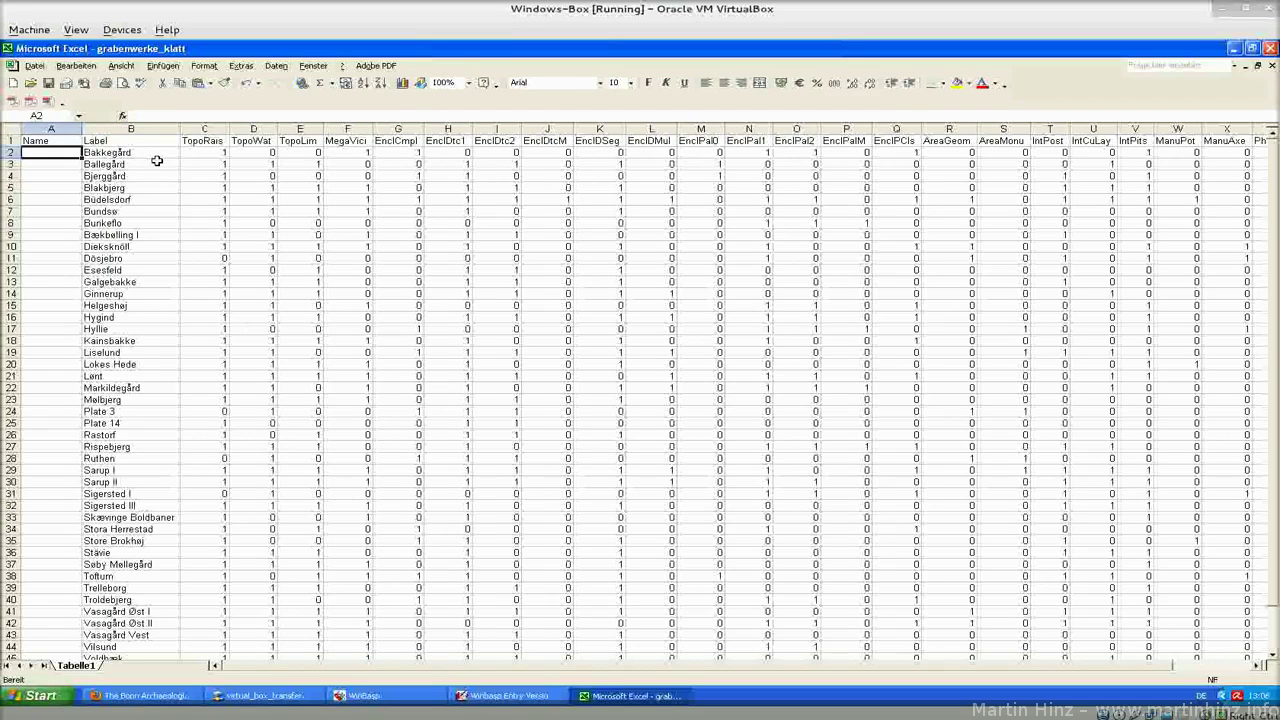
# - Enter Fund01 in cell A2 and fill the numbered series down the Name column to row 48
pyautogui.write('Fund01')
pyautogui.press('Return')
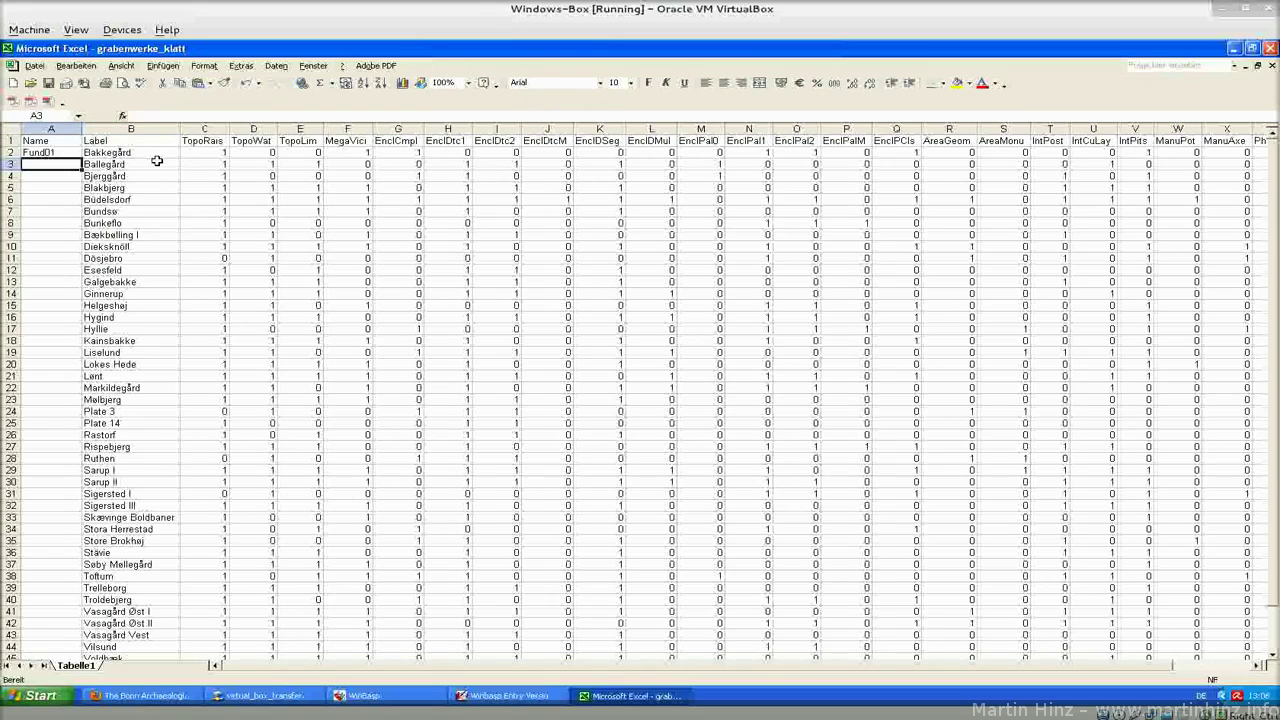
pyautogui.press('Up')
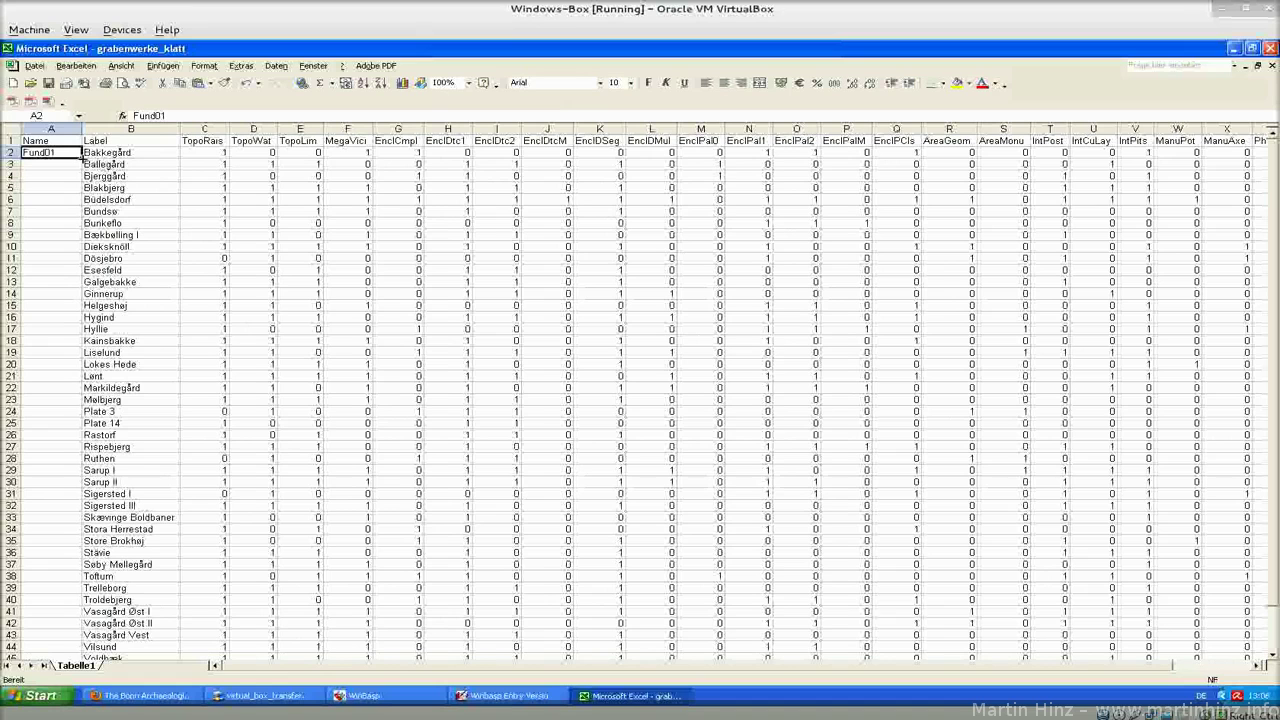
pyautogui.moveTo(82, 157); pyautogui.dragTo(73, 610)
pyautogui.click(60, 438)
pyautogui.hotkey('ctrl', 'Down')
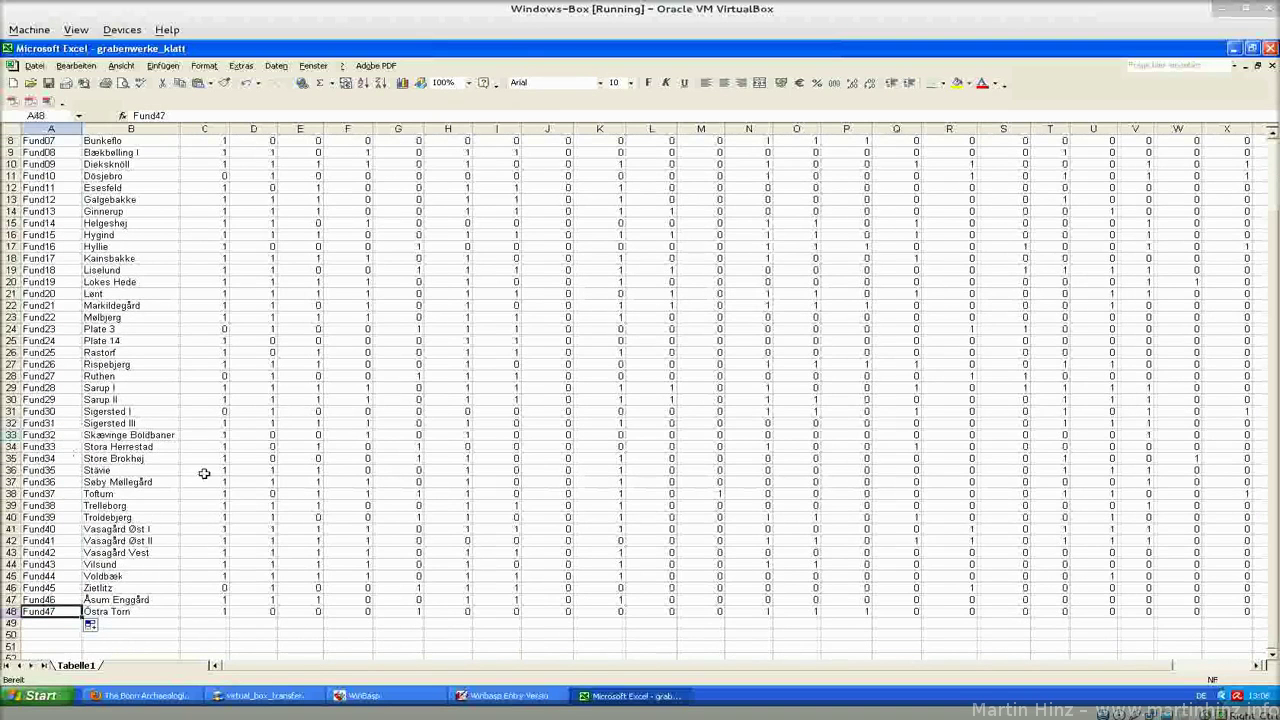
# - Clear the Fund entries from A2 to A48, keeping the Name header, and return to the start of the table
pyautogui.hotkey('ctrl', 'shift', 'Up')
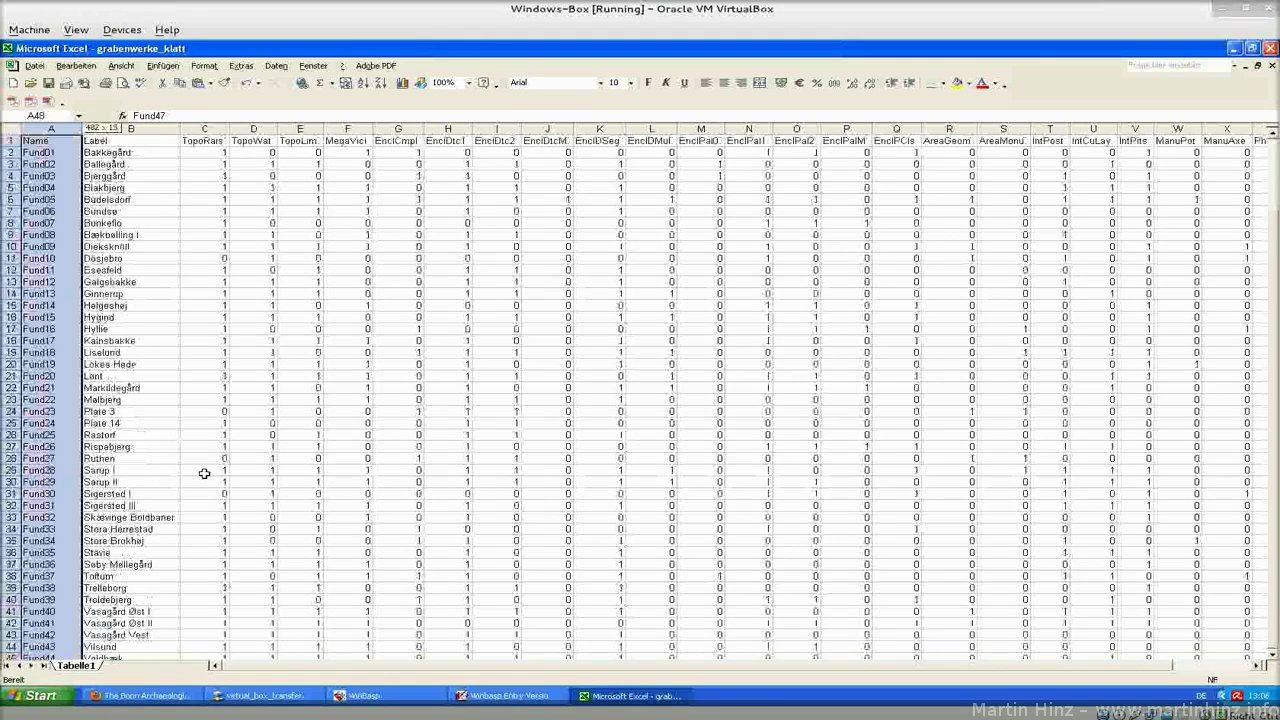
pyautogui.press('Delete')
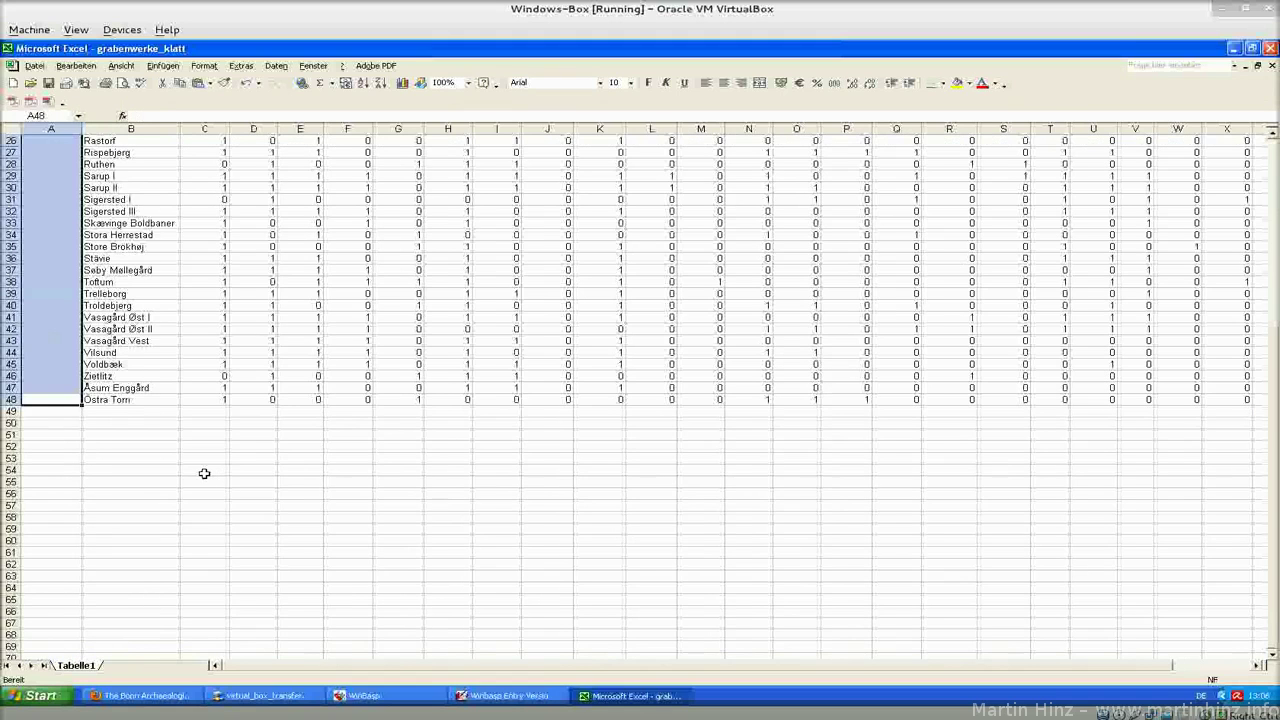
pyautogui.hotkey('ctrl', 'Home')
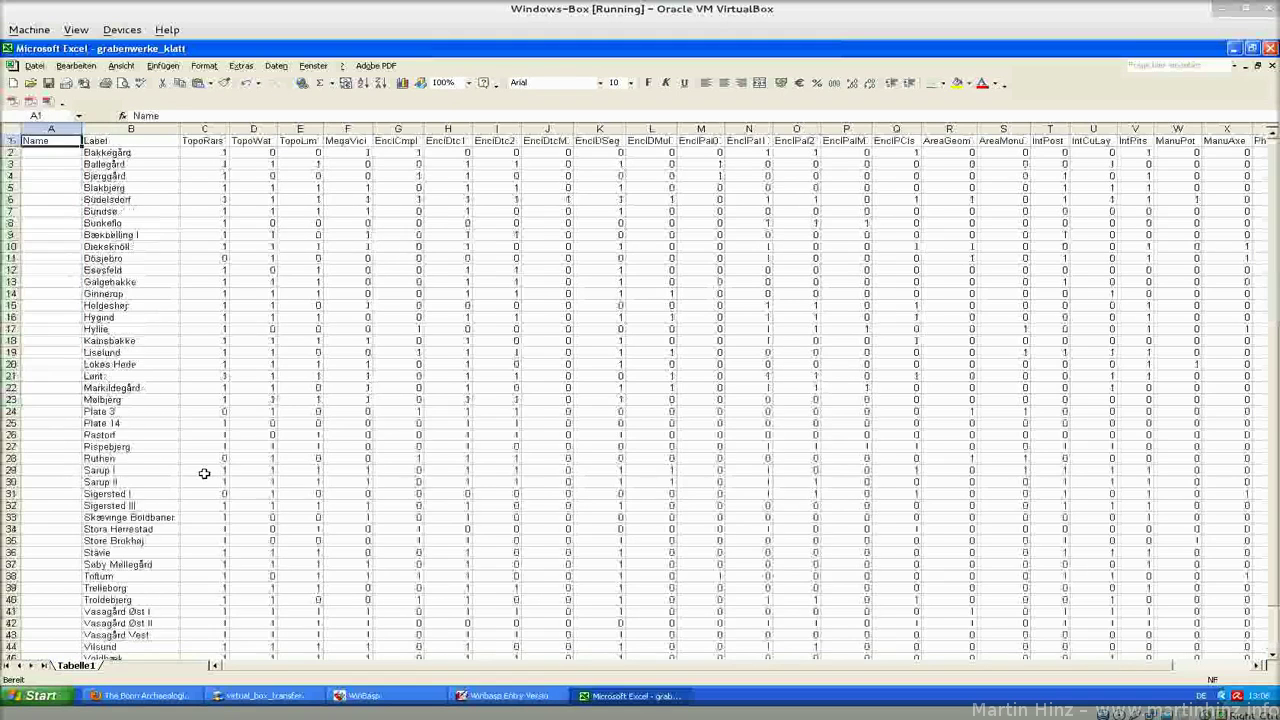
pyautogui.press('Down')
pyautogui.press('Right')
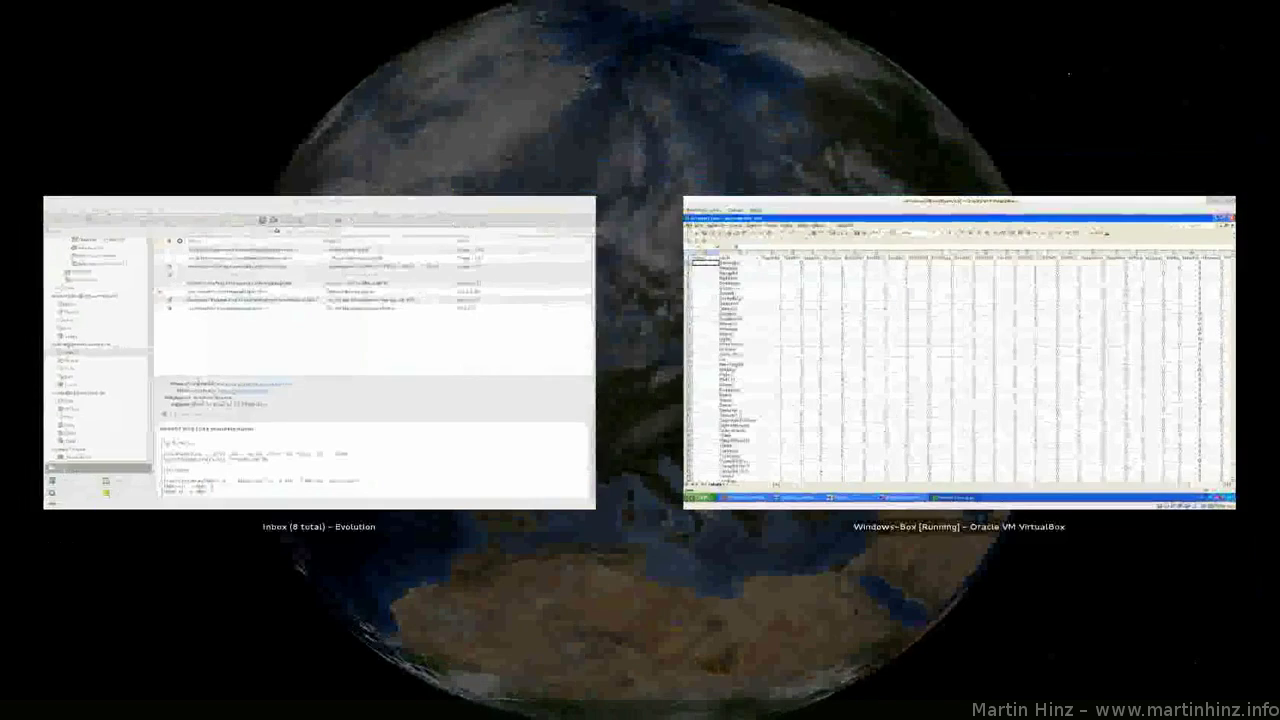
pyautogui.click(950, 392)
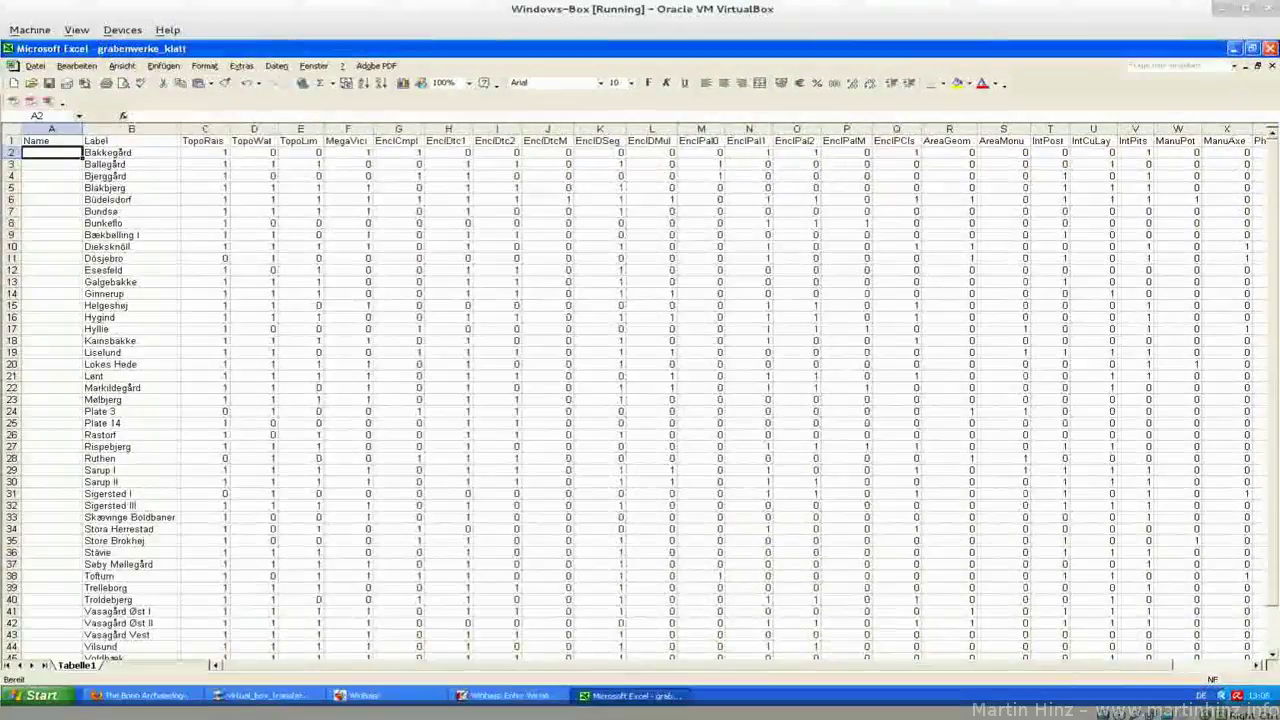
pyautogui.hotkey('shift', 'alt', 'Up')
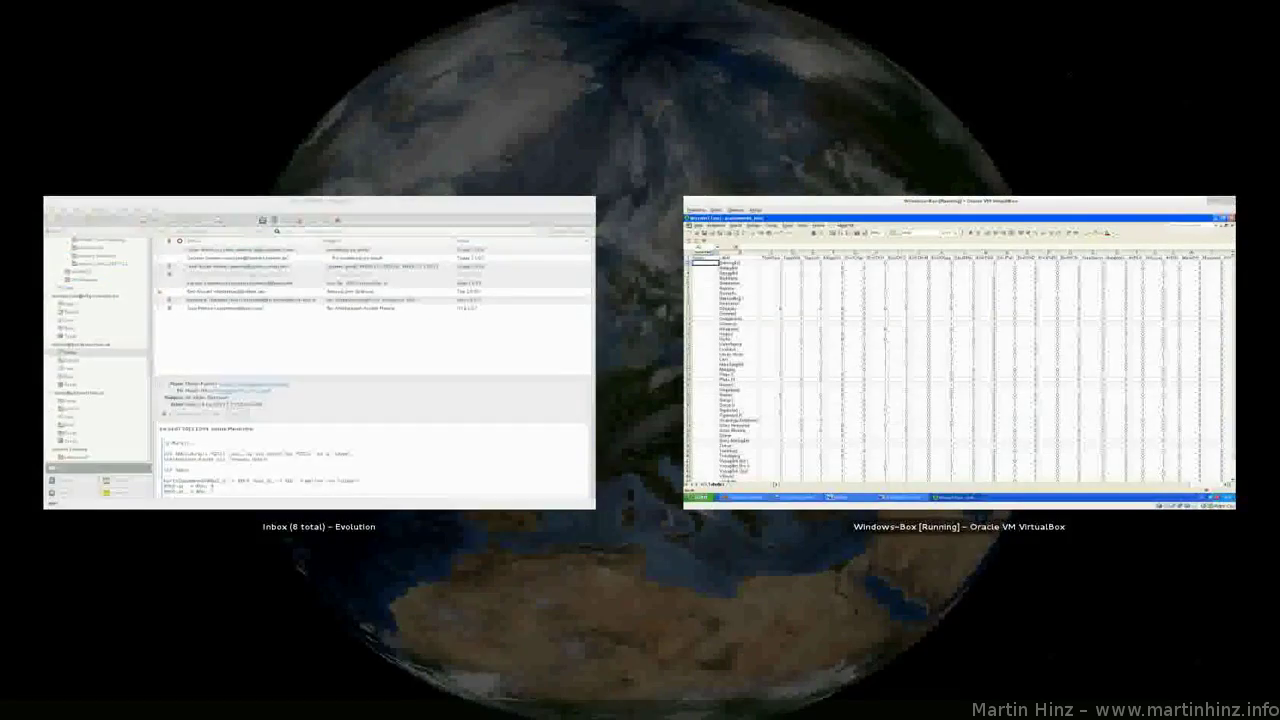
# - Return to the Windows-Box window and paste the copied short site names into the Name column, cells A2 to A48
pyautogui.press('Return')
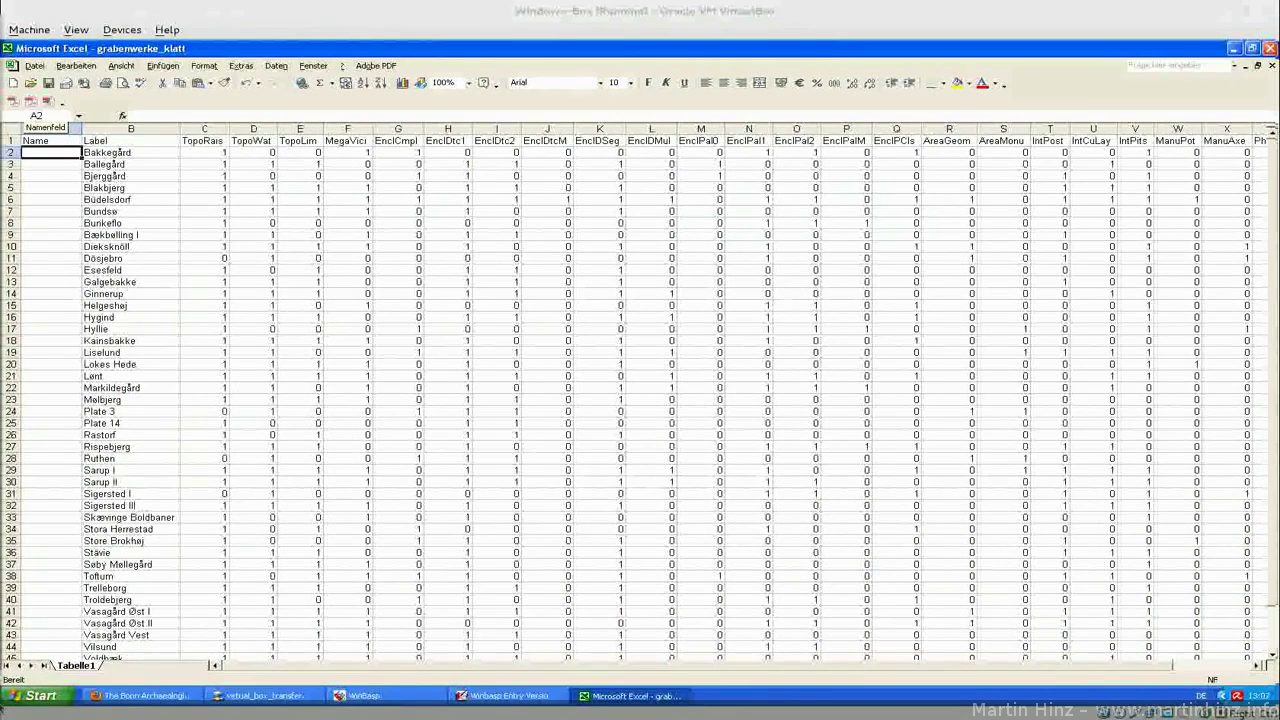
pyautogui.click(110, 247)
pyautogui.hotkey('ctrl', 'Down')
pyautogui.press('Left')
pyautogui.hotkey('ctrl', 'shift', 'Up')
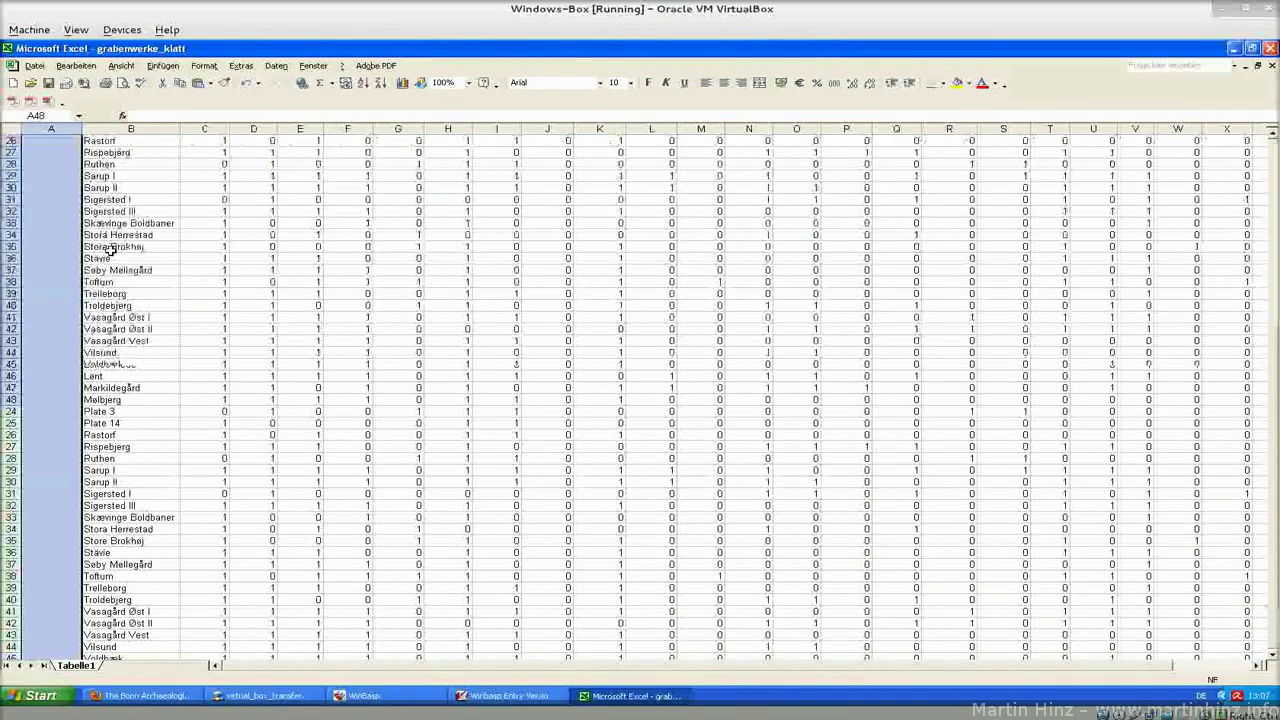
pyautogui.hotkey('ctrl', 'v')
pyautogui.press('Down')
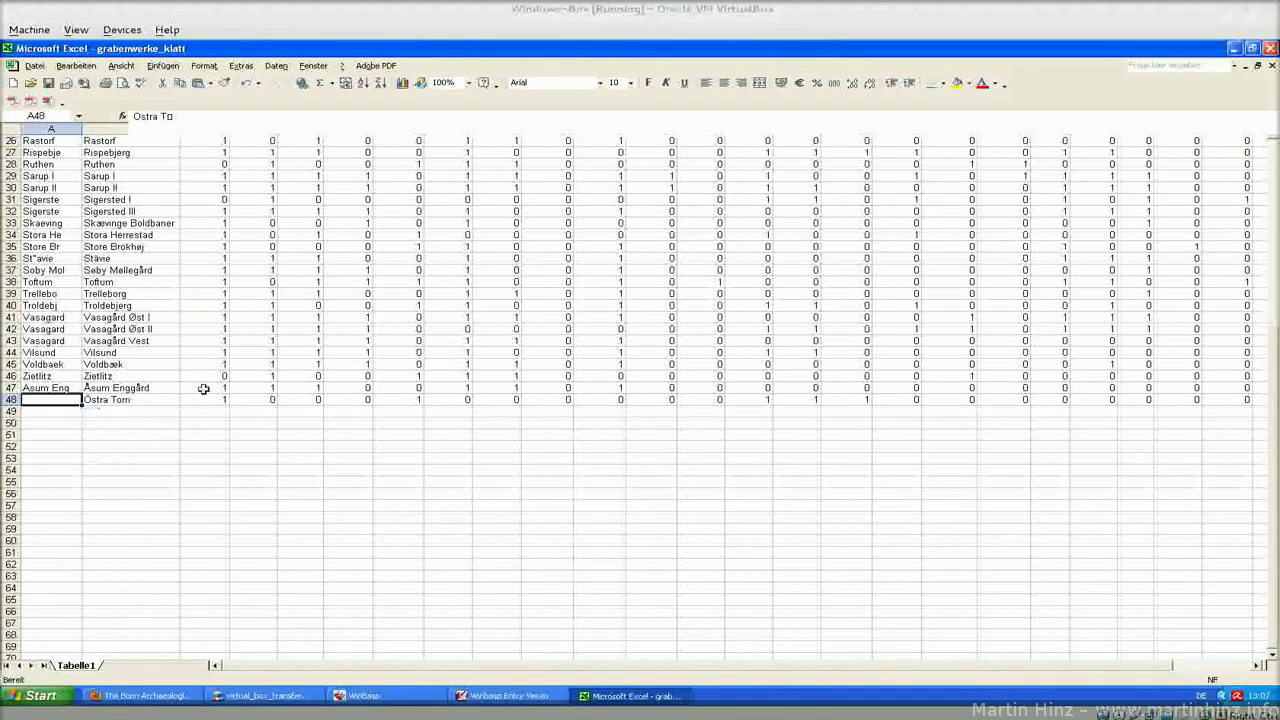
pyautogui.doubleClick(44, 398)
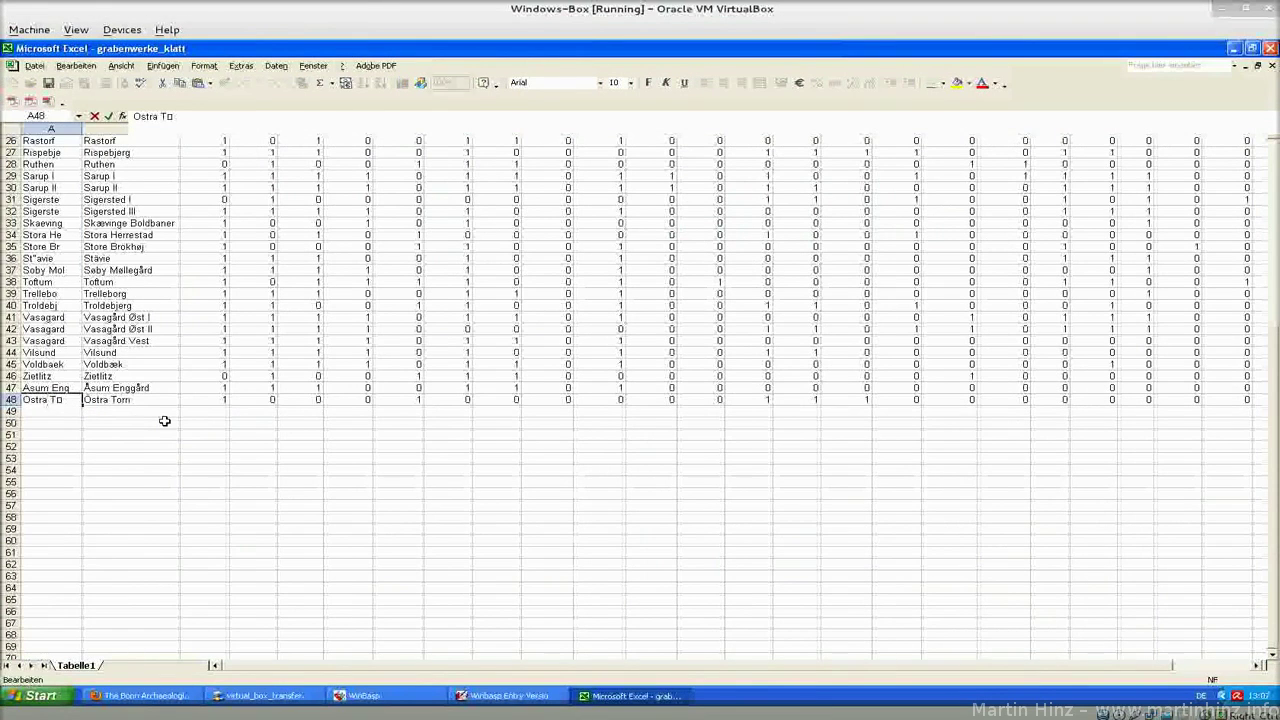
pyautogui.hotkey('alt', 'Return')
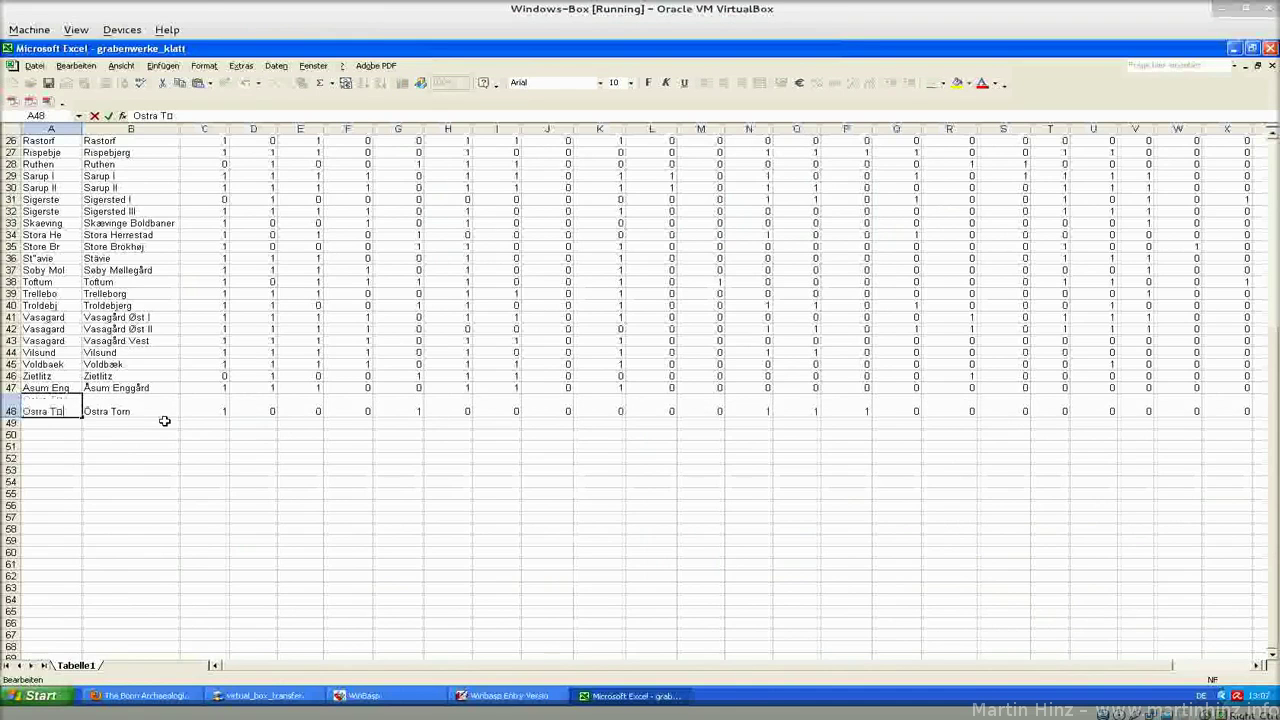
pyautogui.press('Return')
# - Check the shortened site names upward through the Name column and return to cell A1
pyautogui.press('Up')
pyautogui.press('Up')
pyautogui.press('Up')
pyautogui.press('Up')
pyautogui.press('Up')
pyautogui.press('Up')
pyautogui.press('Up')
pyautogui.press('Up')
pyautogui.press('Up')
pyautogui.press('Up')
pyautogui.press('Up')
pyautogui.press('Up')
pyautogui.press('Up')
pyautogui.press('Up')
pyautogui.press('Up')
pyautogui.press('Up')
pyautogui.press('Up')
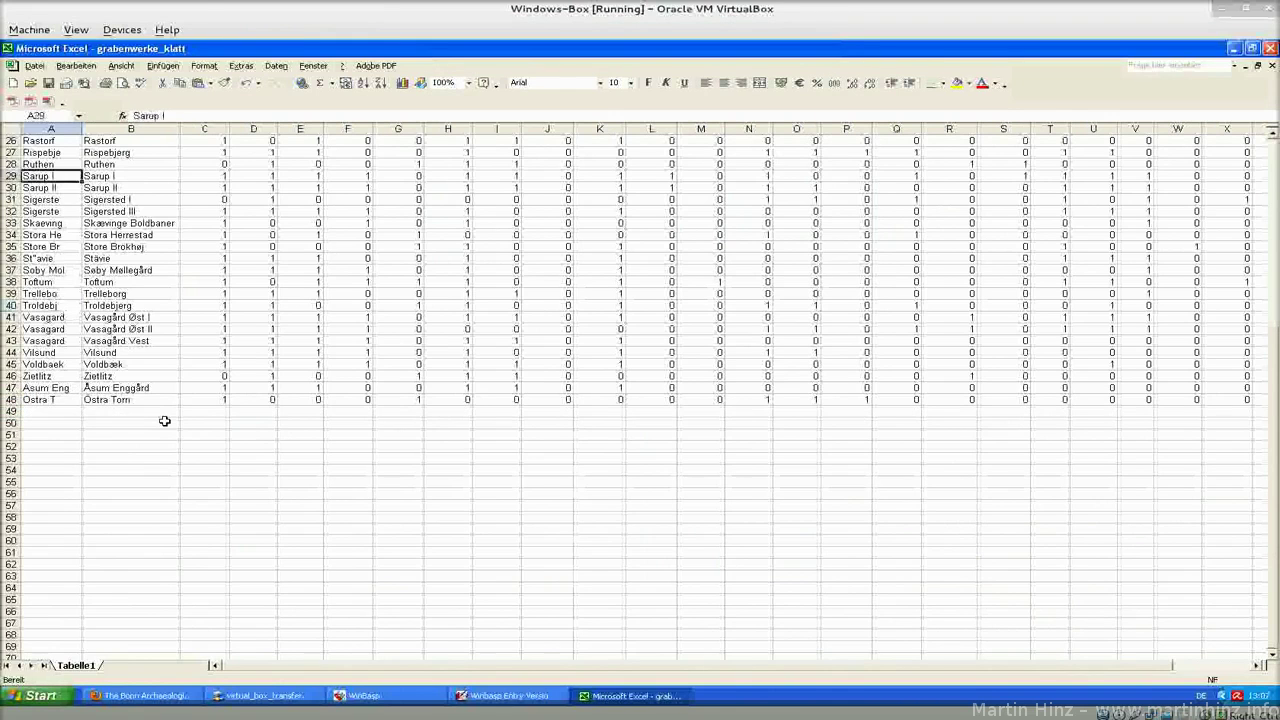
pyautogui.hotkey('ctrl', 'Home')
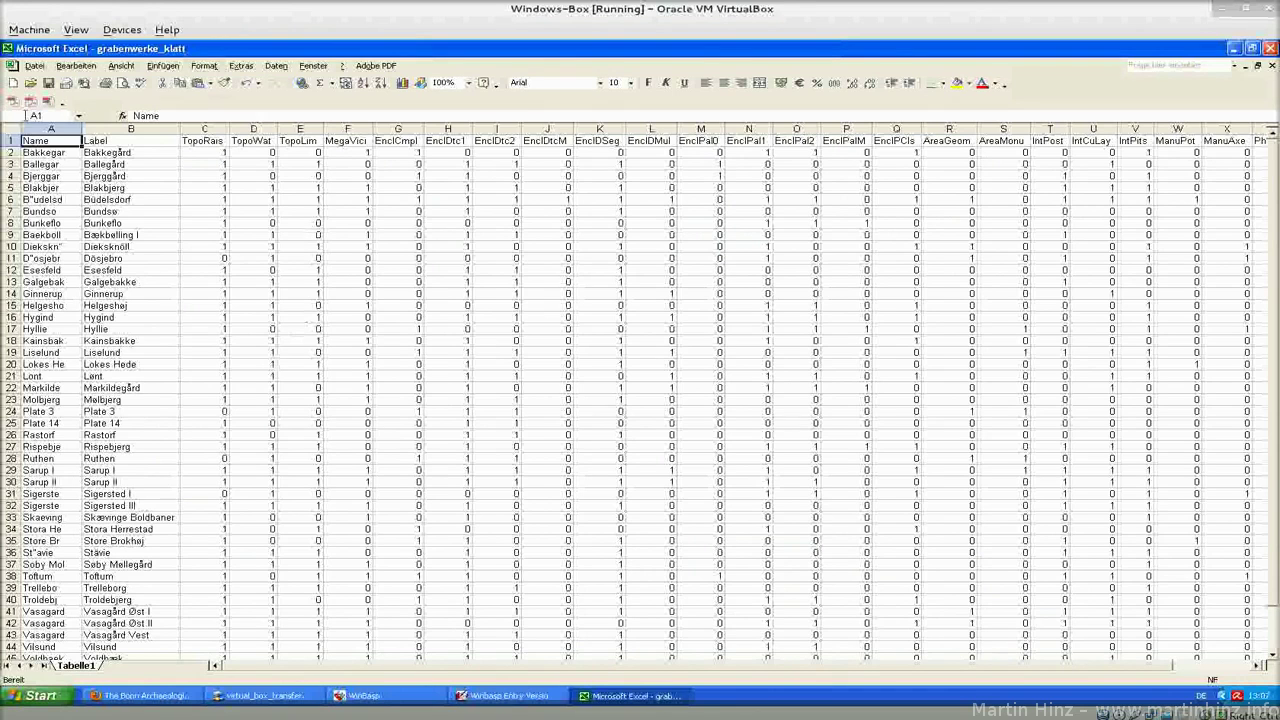
# - Set the width of the Name column to 8
pyautogui.click(47, 128)
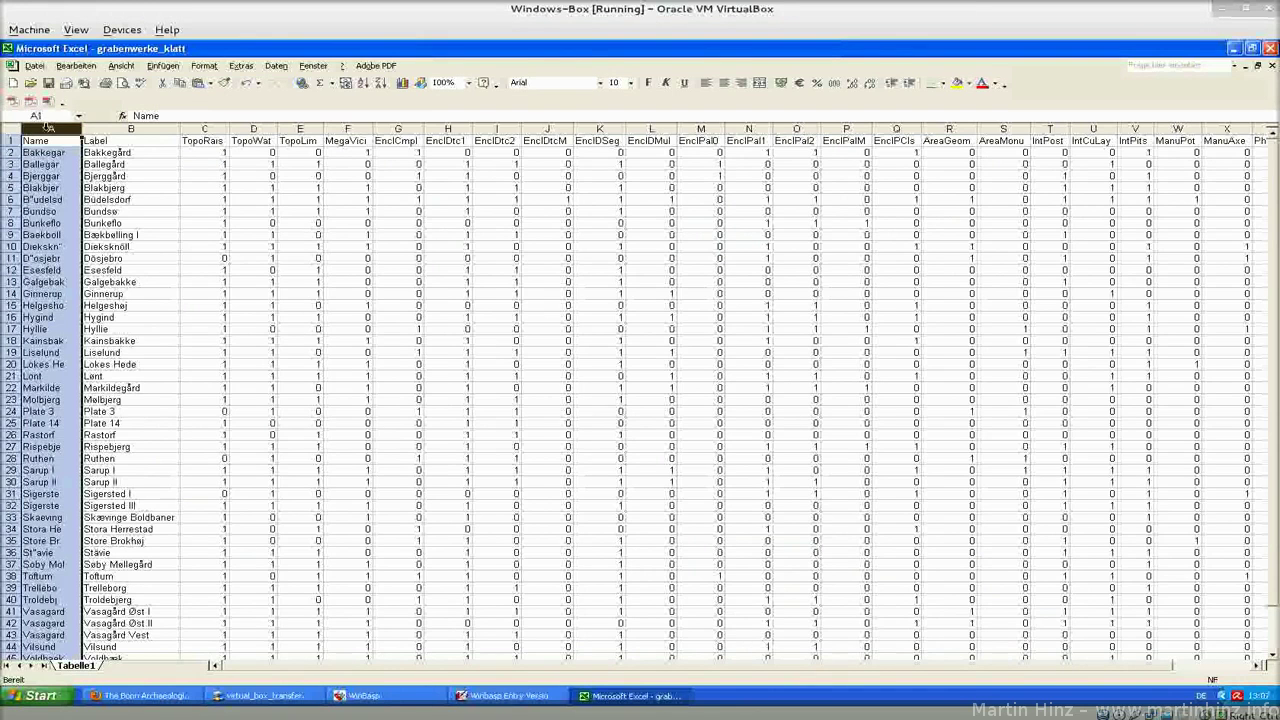
pyautogui.rightClick(47, 128)
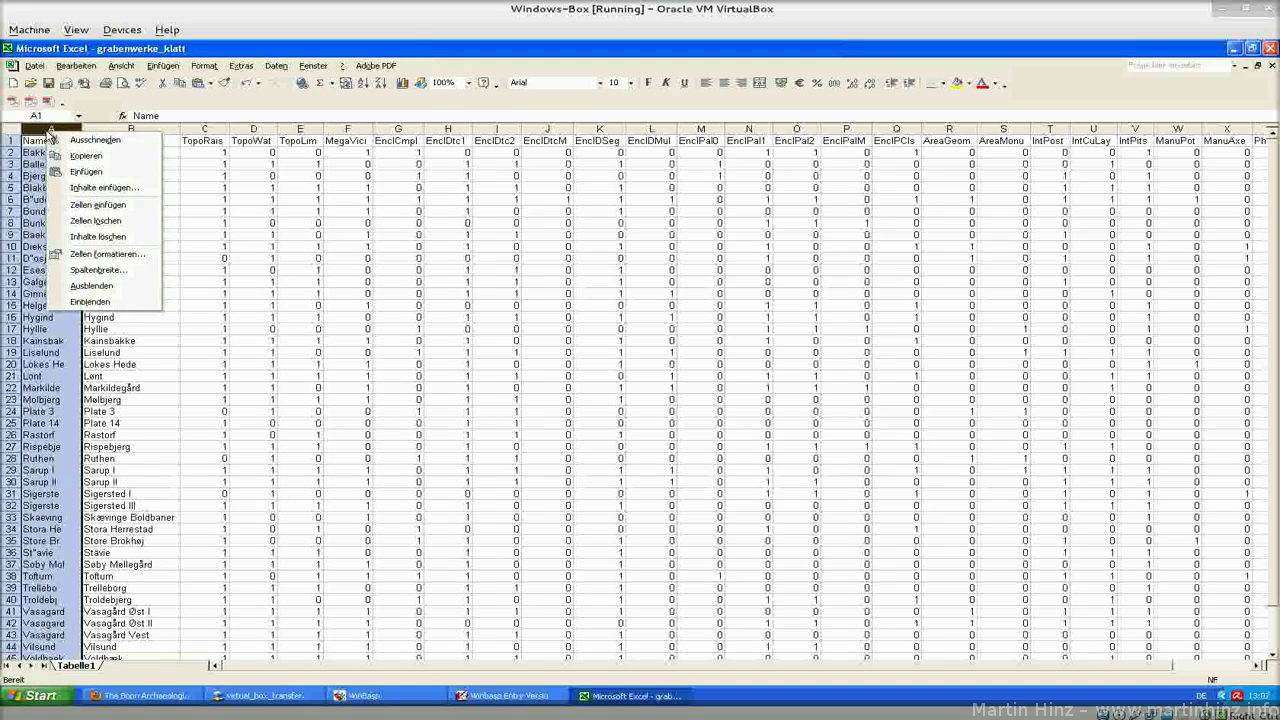
pyautogui.click(136, 270)
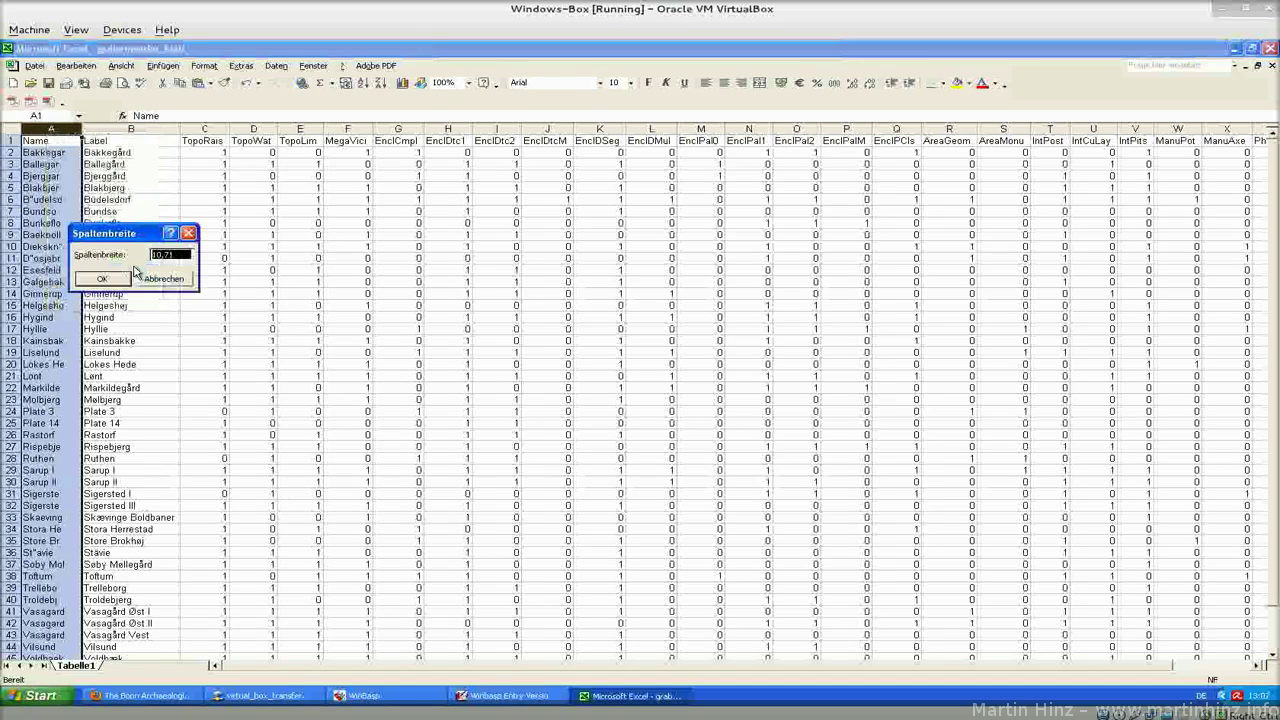
pyautogui.write('8')
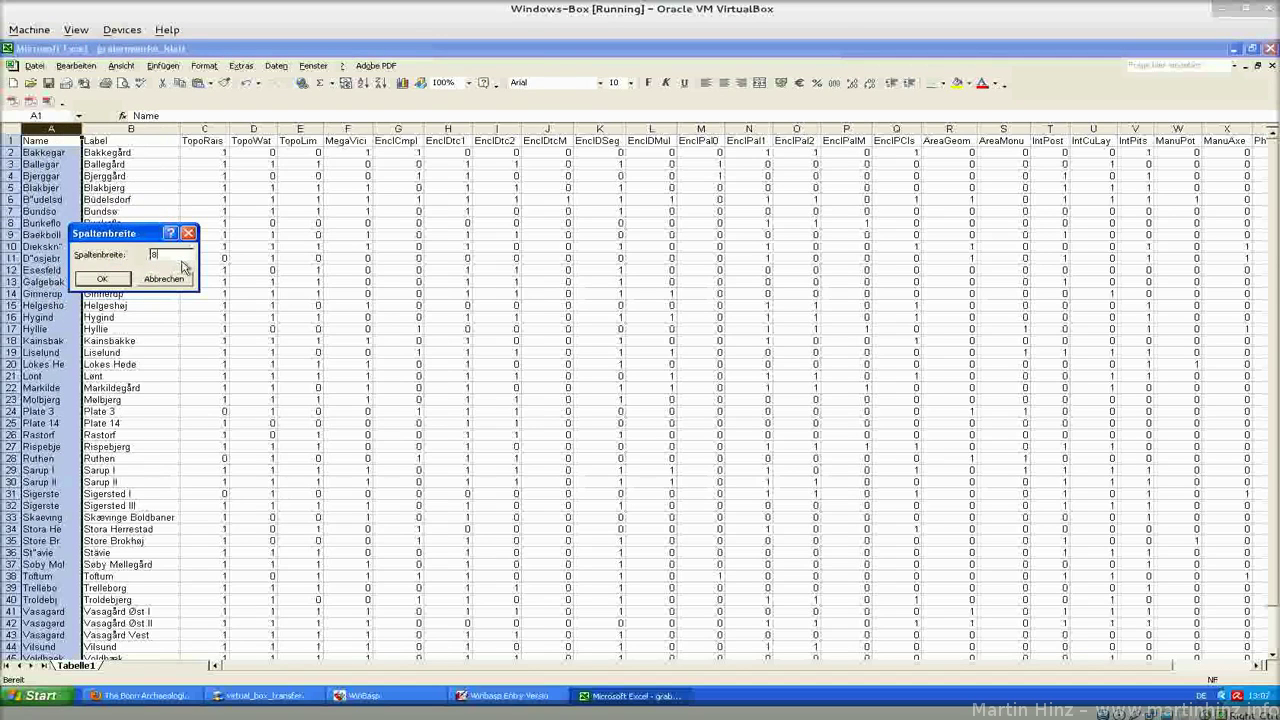
pyautogui.press('Return')
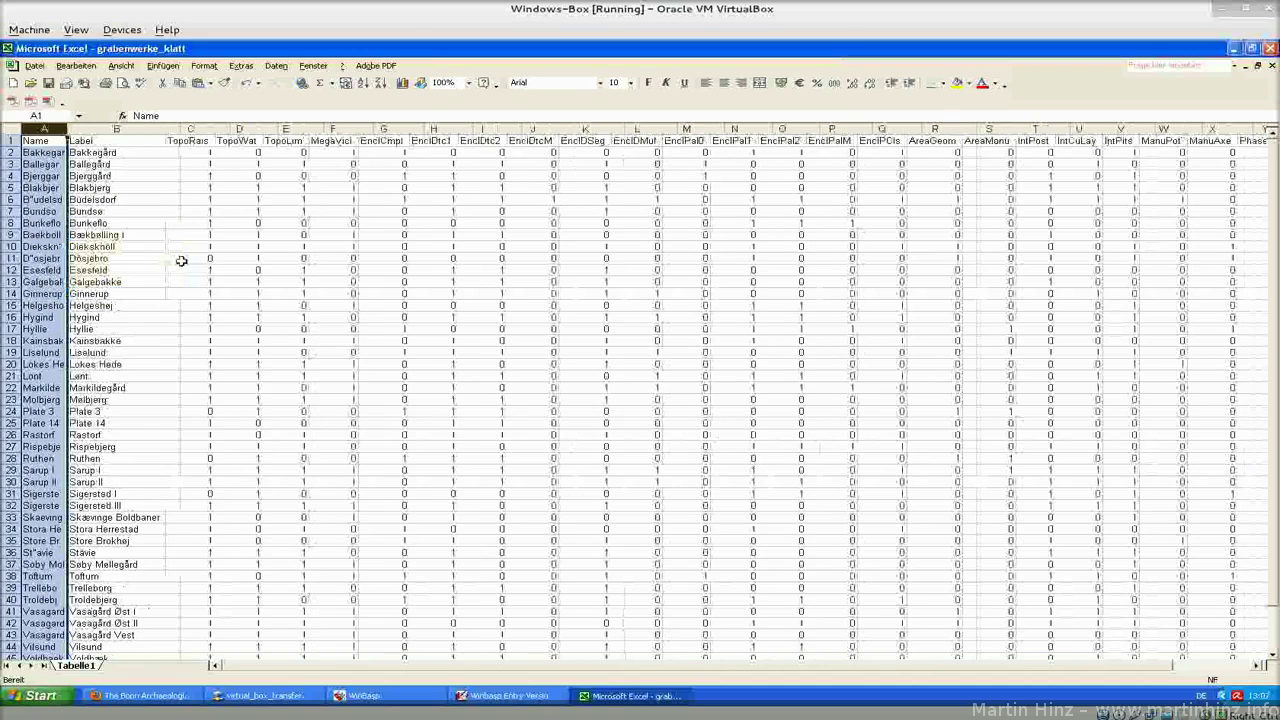
# - Set the width of the Label column to 40
pyautogui.click(137, 129)
pyautogui.rightClick(137, 129)
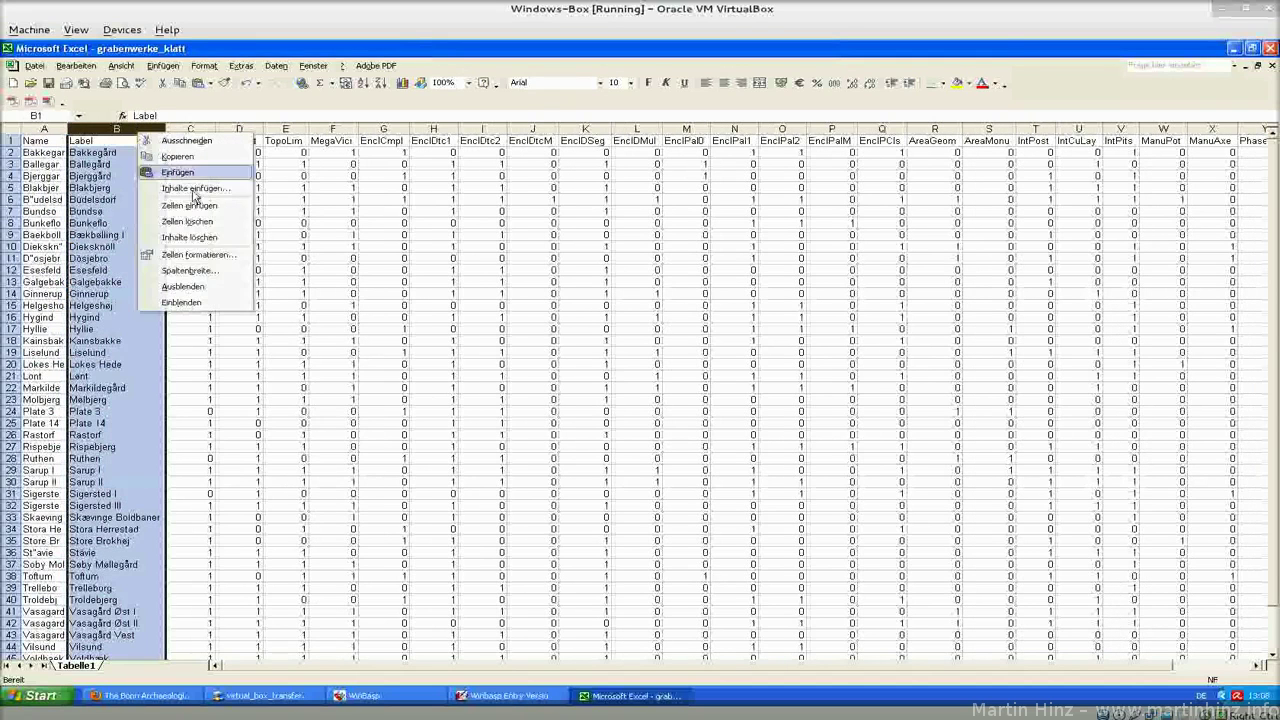
pyautogui.click(218, 276)
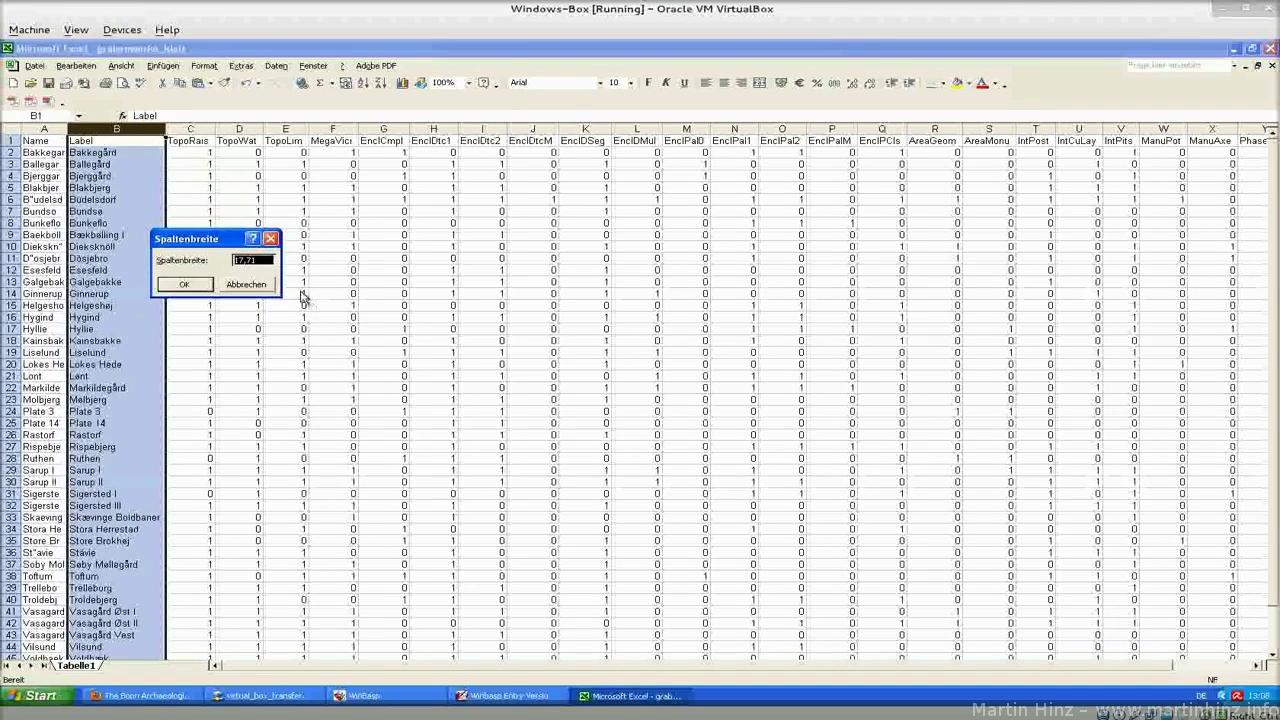
pyautogui.write('40')
pyautogui.press('Return')
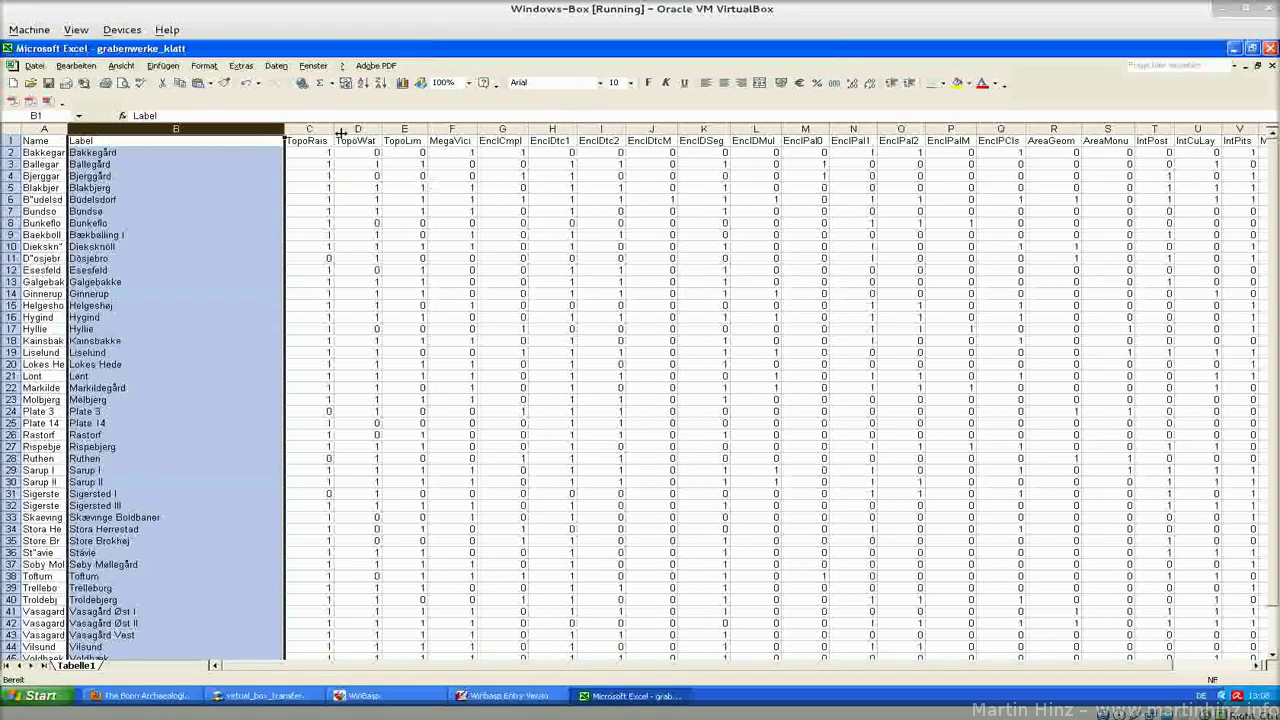
# - Set the width of all the attribute columns from TopoRais onward to 8
pyautogui.moveTo(311, 129); pyautogui.dragTo(1165, 129)
pyautogui.rightClick(967, 131)
pyautogui.click(1015, 272)
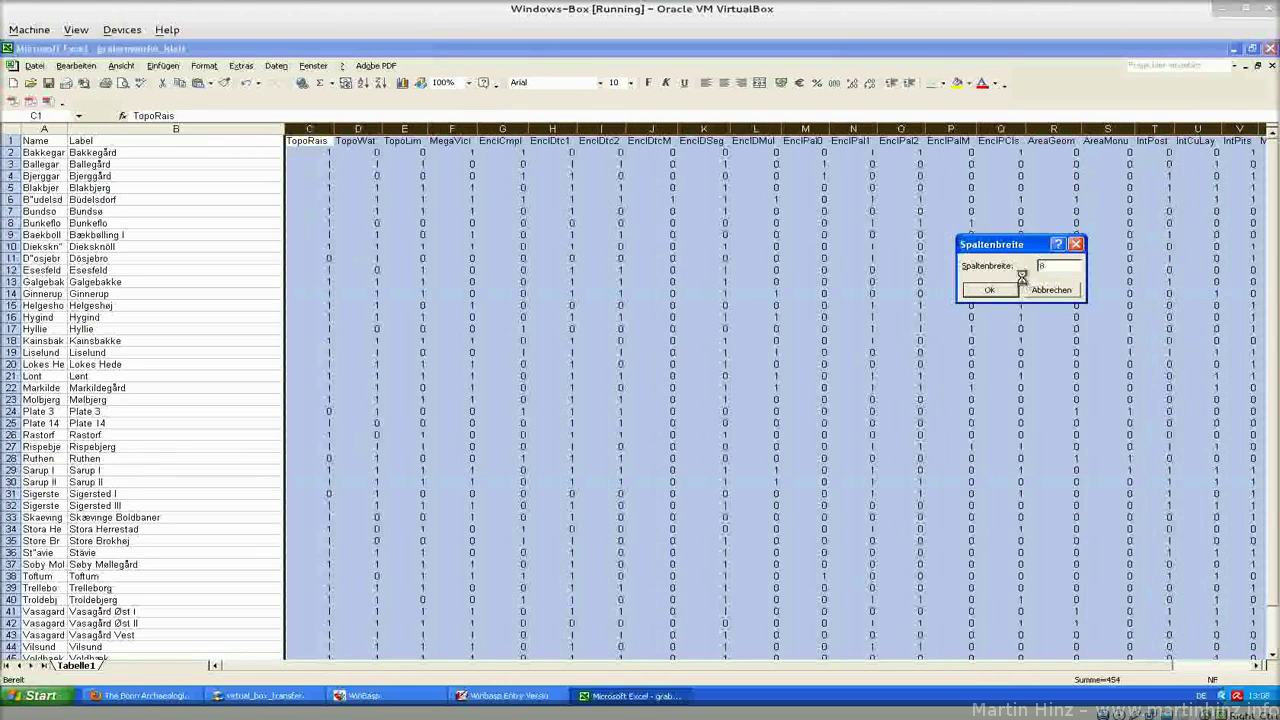
pyautogui.press('Return')
pyautogui.click(725, 301)
pyautogui.hotkey('ctrl', 'Up')
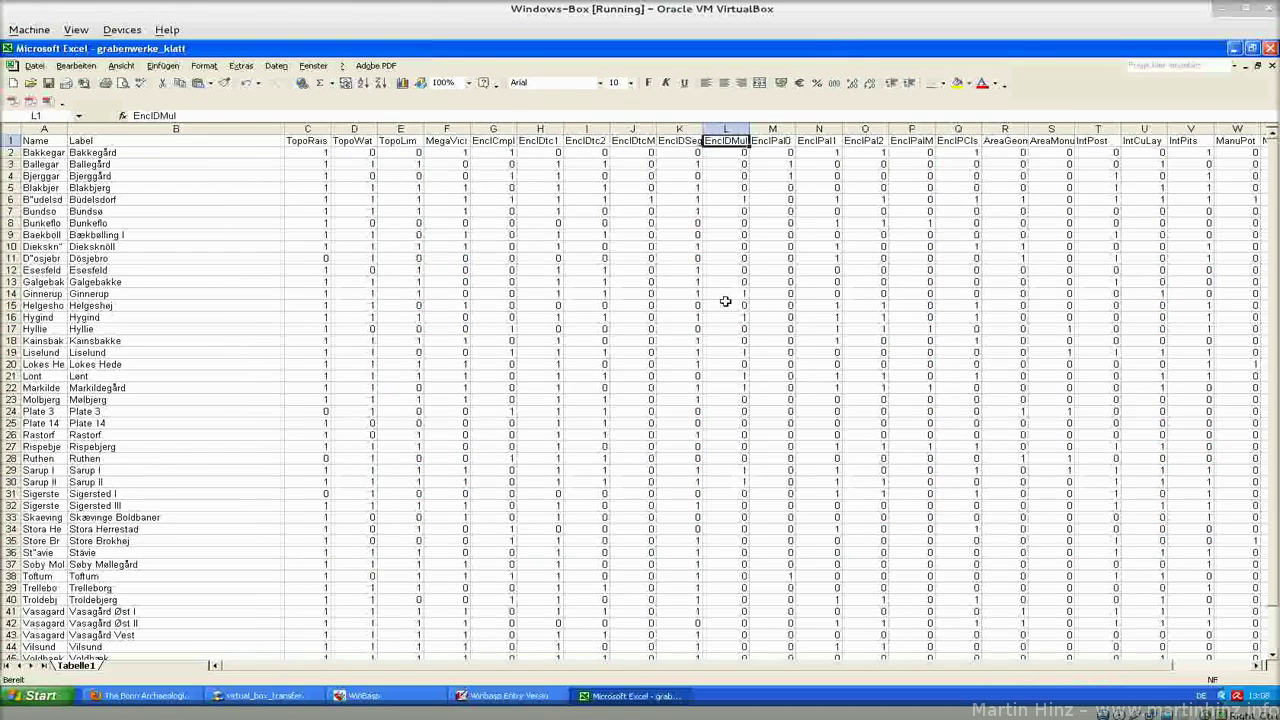
# - Save the table as grabenwerke_klatt in DBF 3 (dBASE III) format in the virtual_box_transfer_folder, replacing the existing file
pyautogui.hotkey('ctrl', 'Home')
pyautogui.hotkey('ctrl', 'shift', 'a')
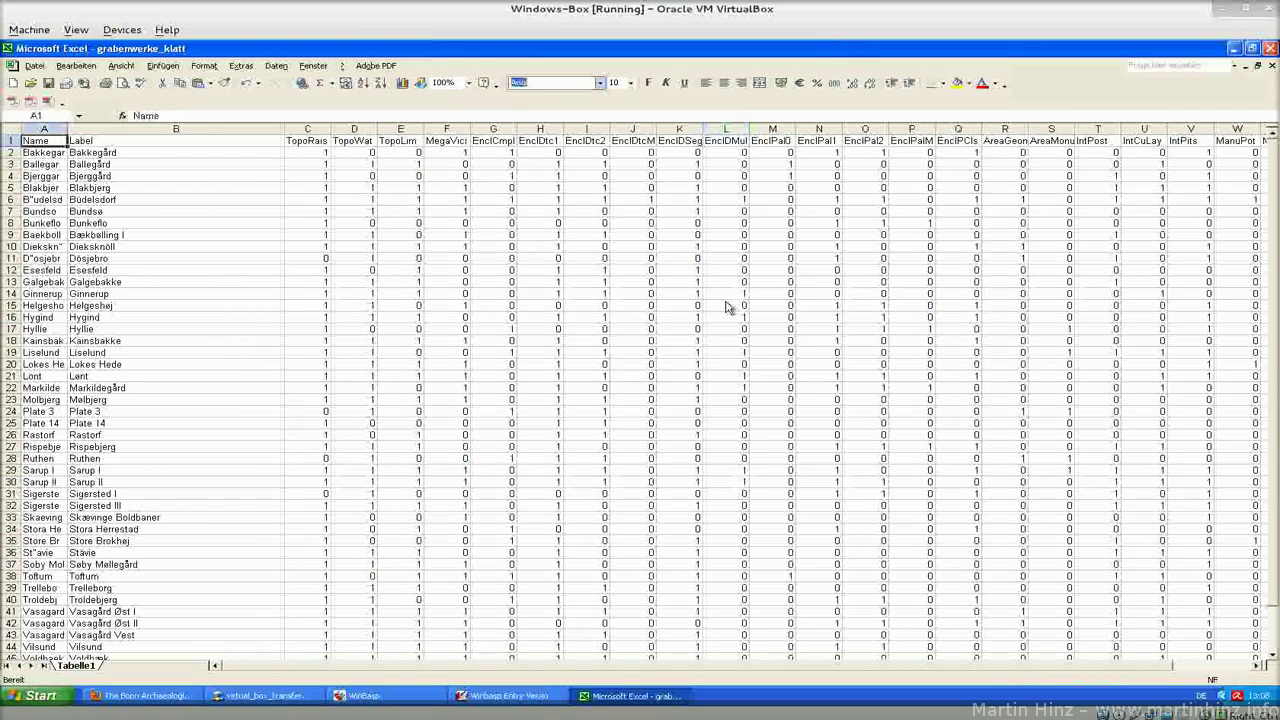
pyautogui.click(51, 71)
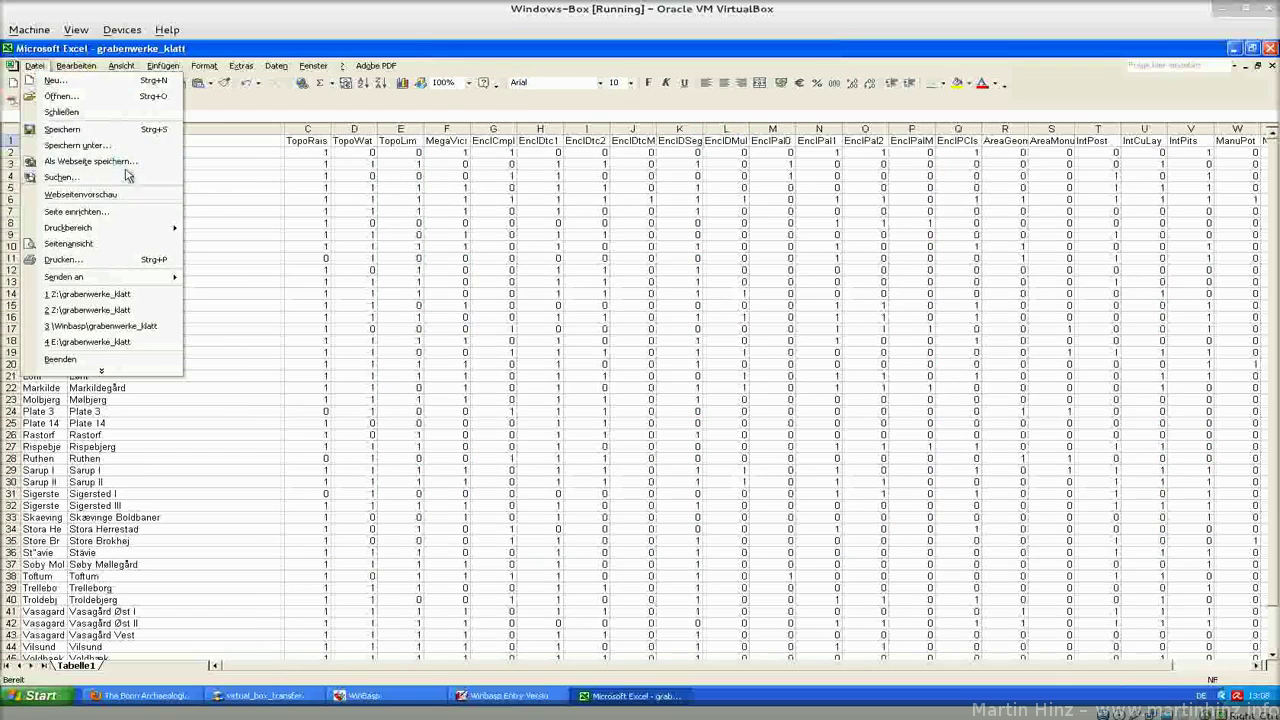
pyautogui.click(133, 150)
pyautogui.click(695, 508)
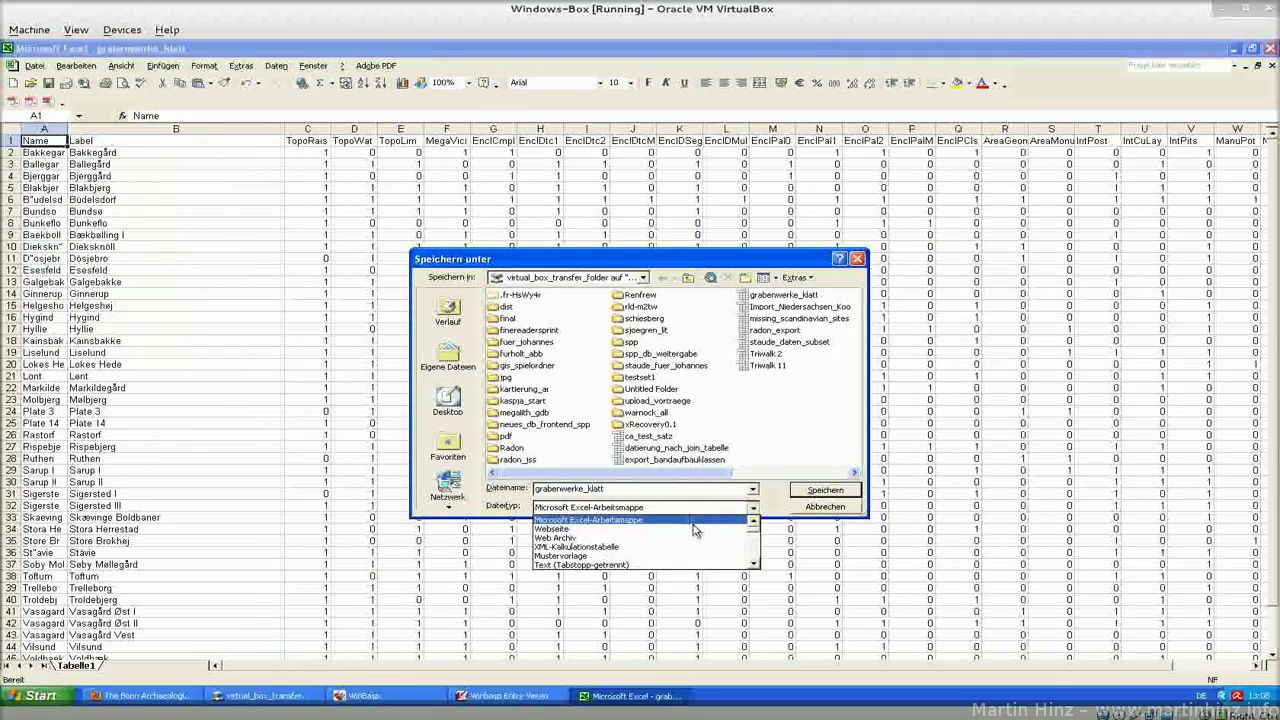
pyautogui.scroll(-5, 695, 530)
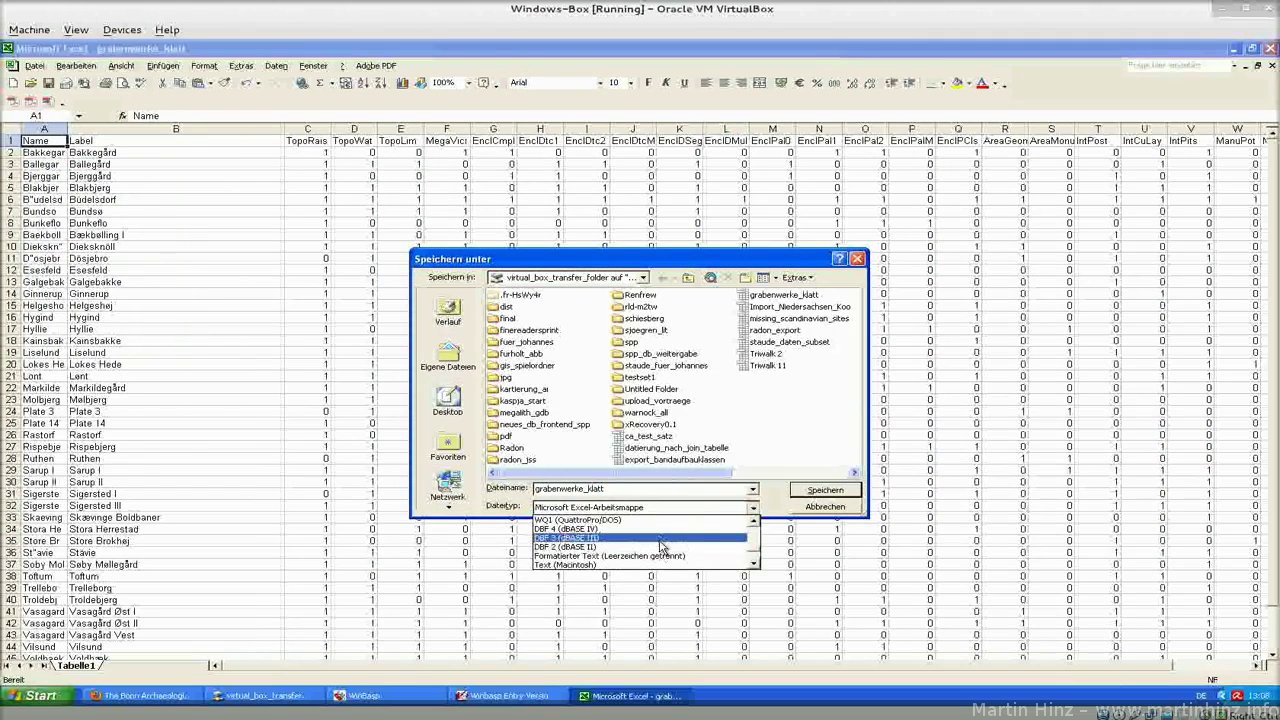
pyautogui.click(660, 547)
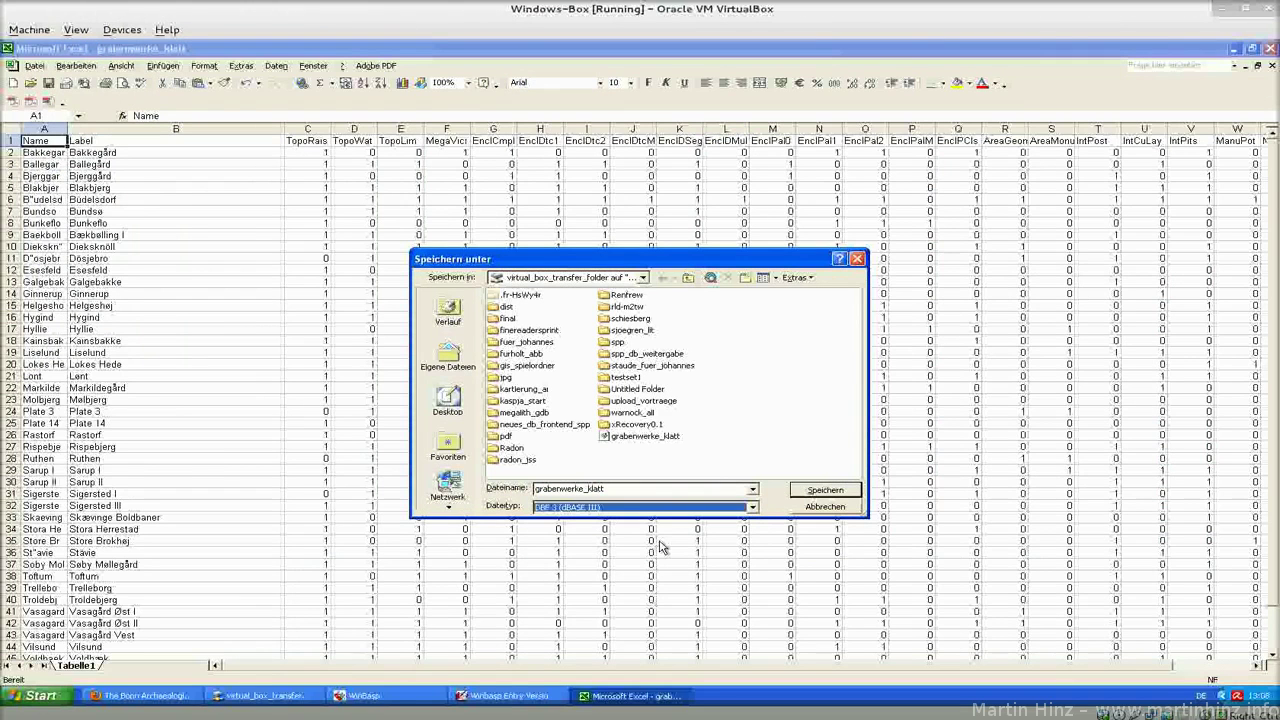
pyautogui.click(828, 493)
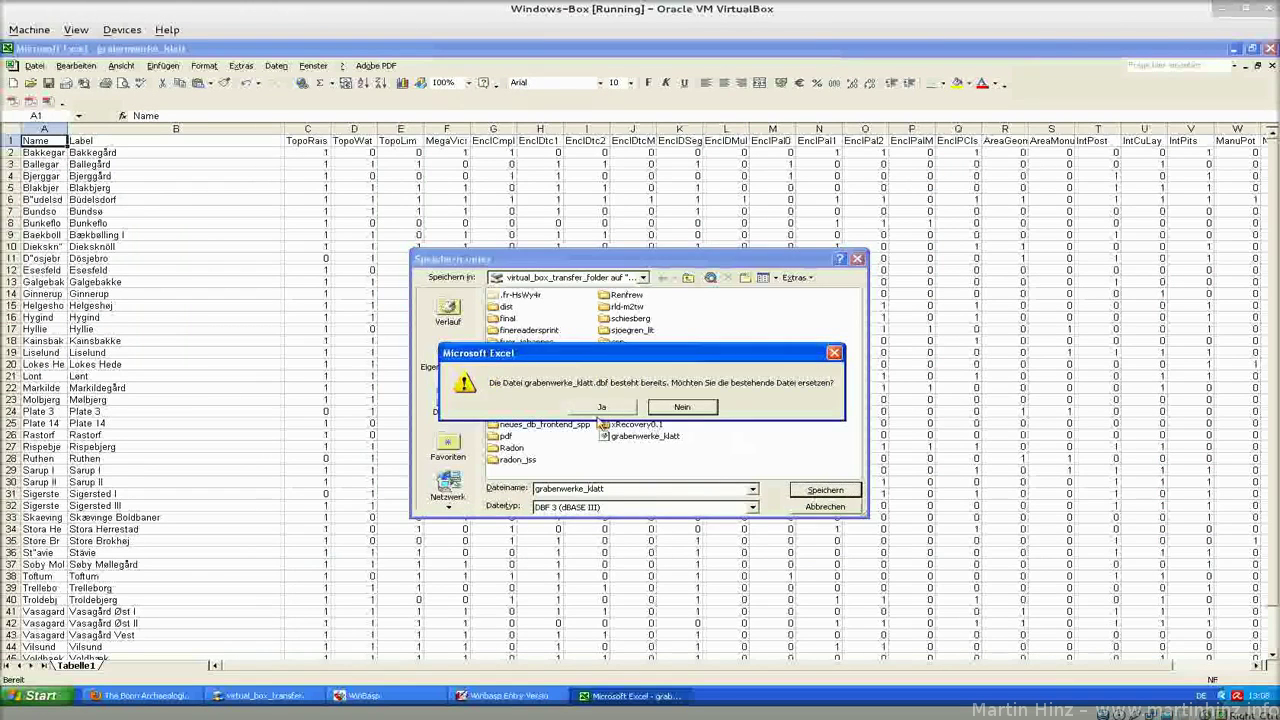
pyautogui.click(605, 406)
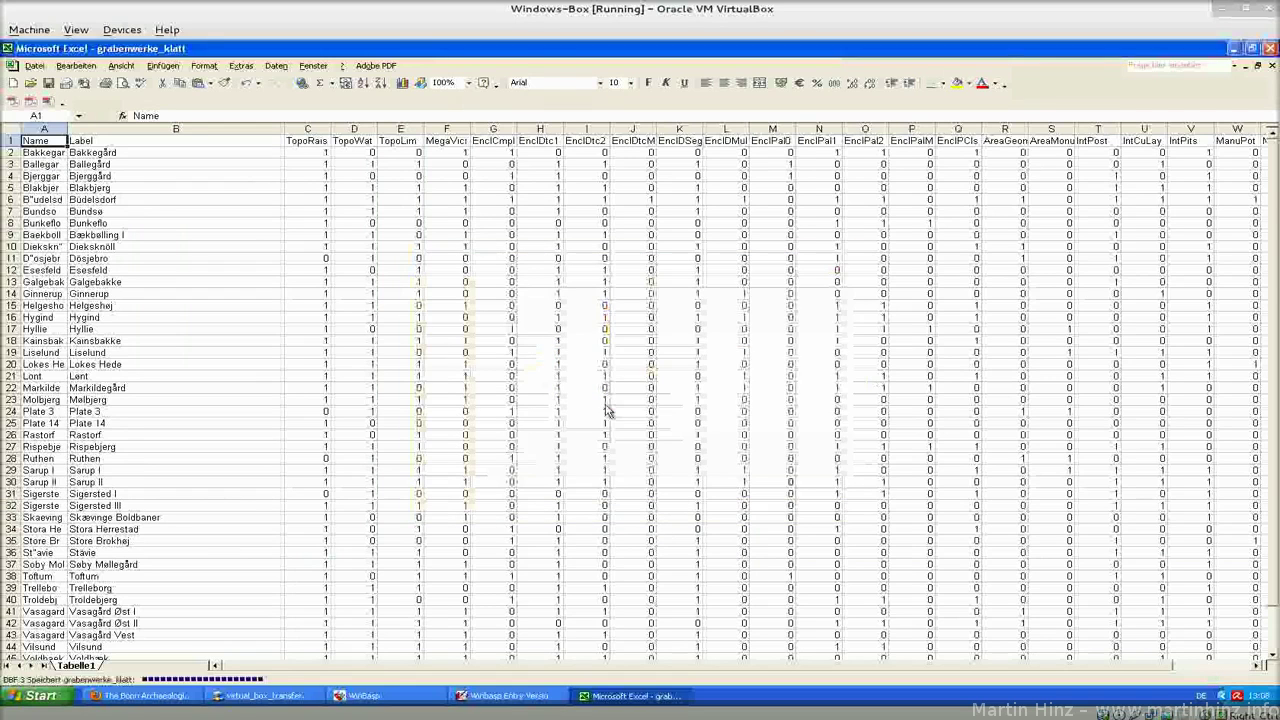
pyautogui.click(583, 417)
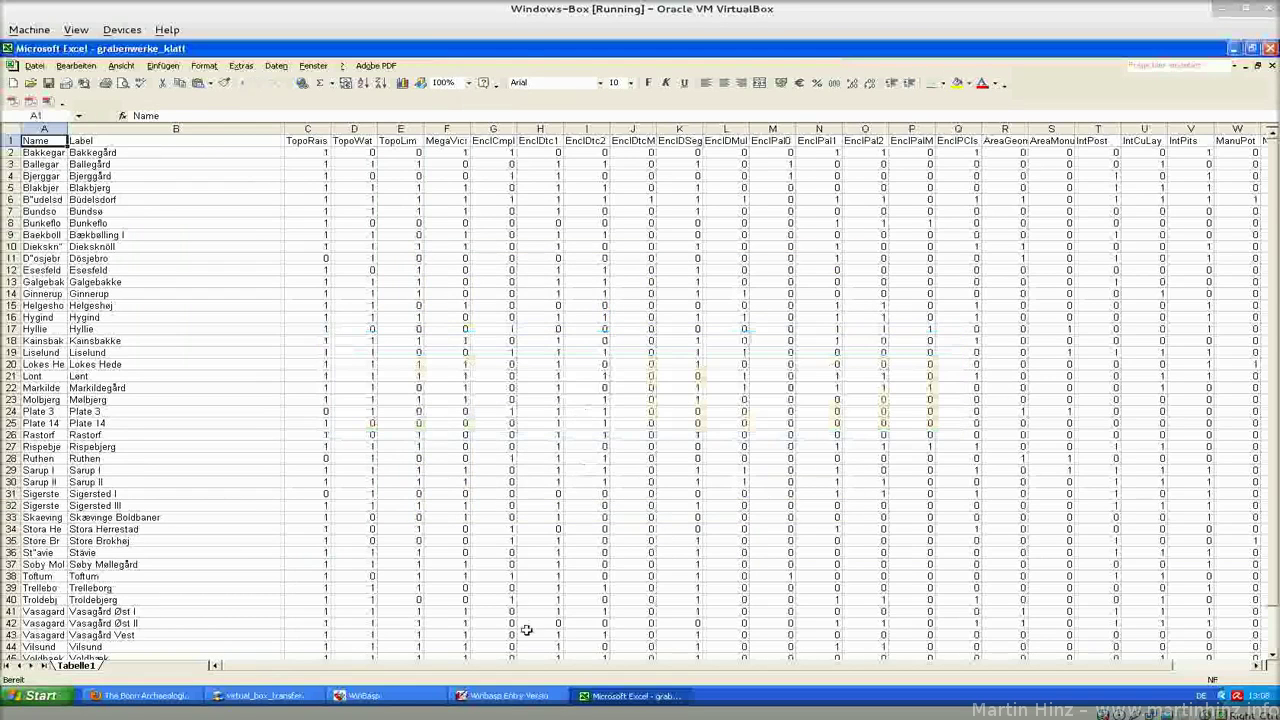
pyautogui.click(505, 695)
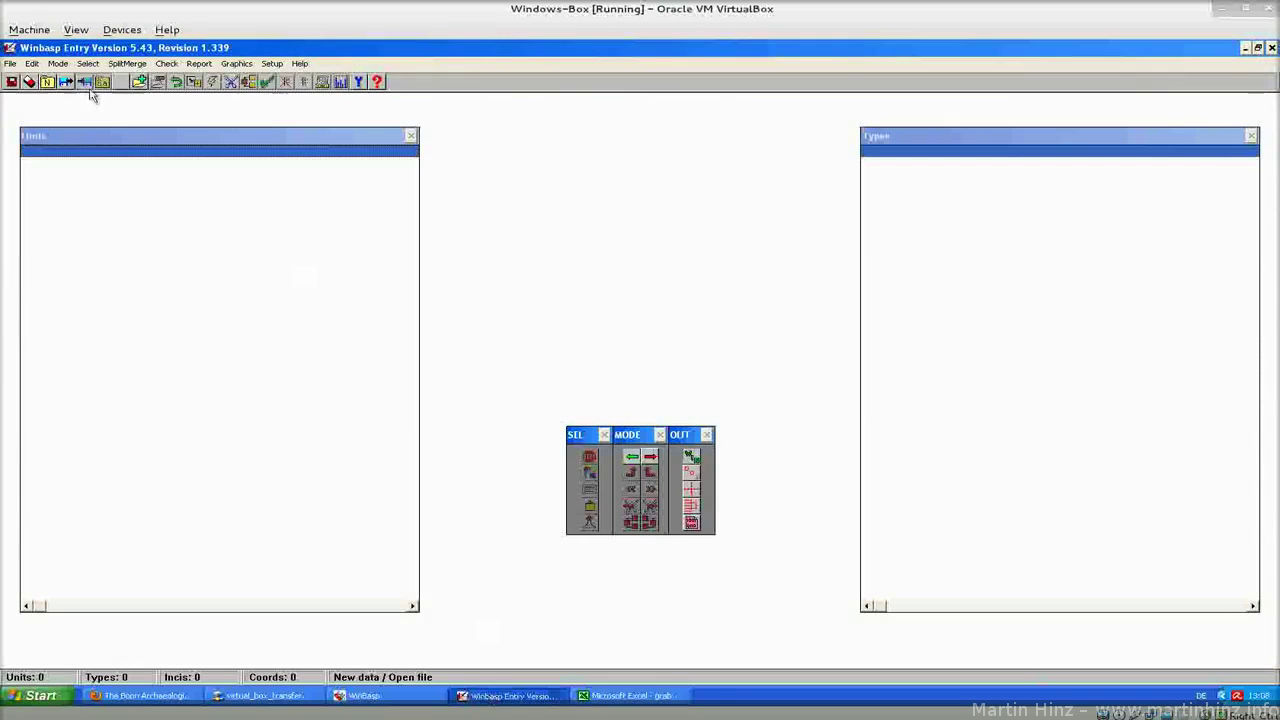
pyautogui.click(10, 63)
pyautogui.moveTo(38, 118)
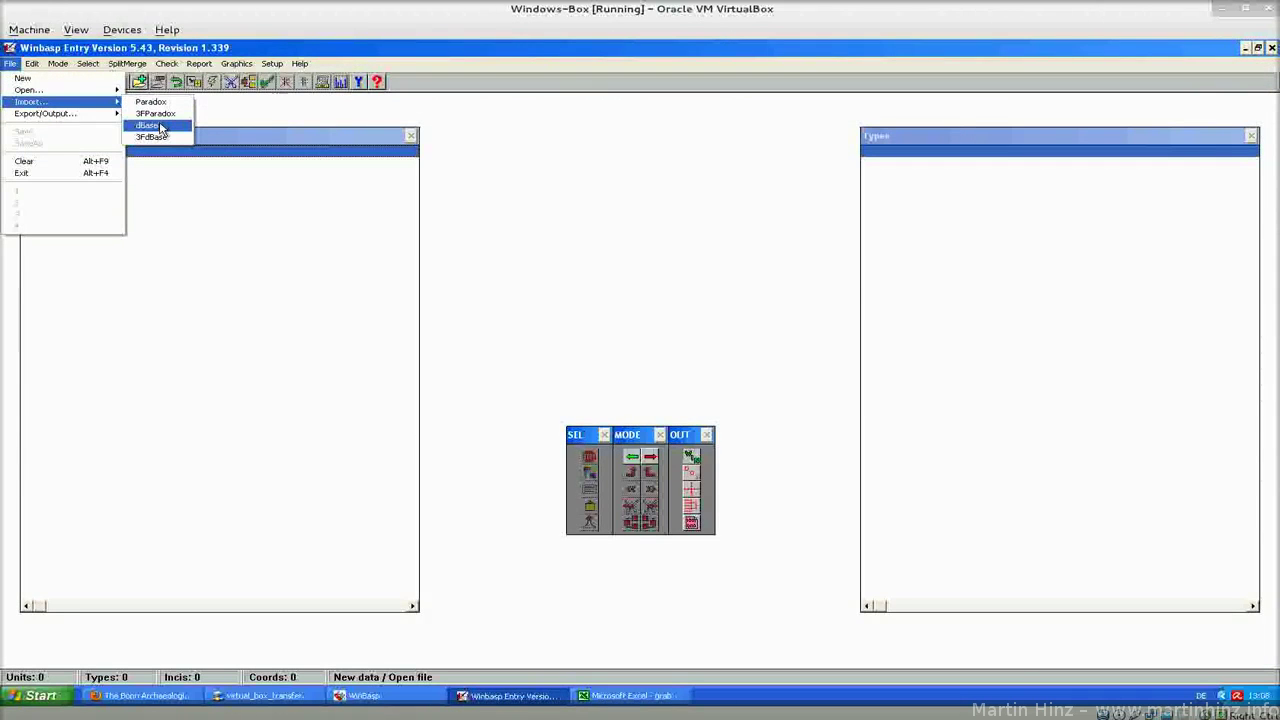
pyautogui.click(160, 127)
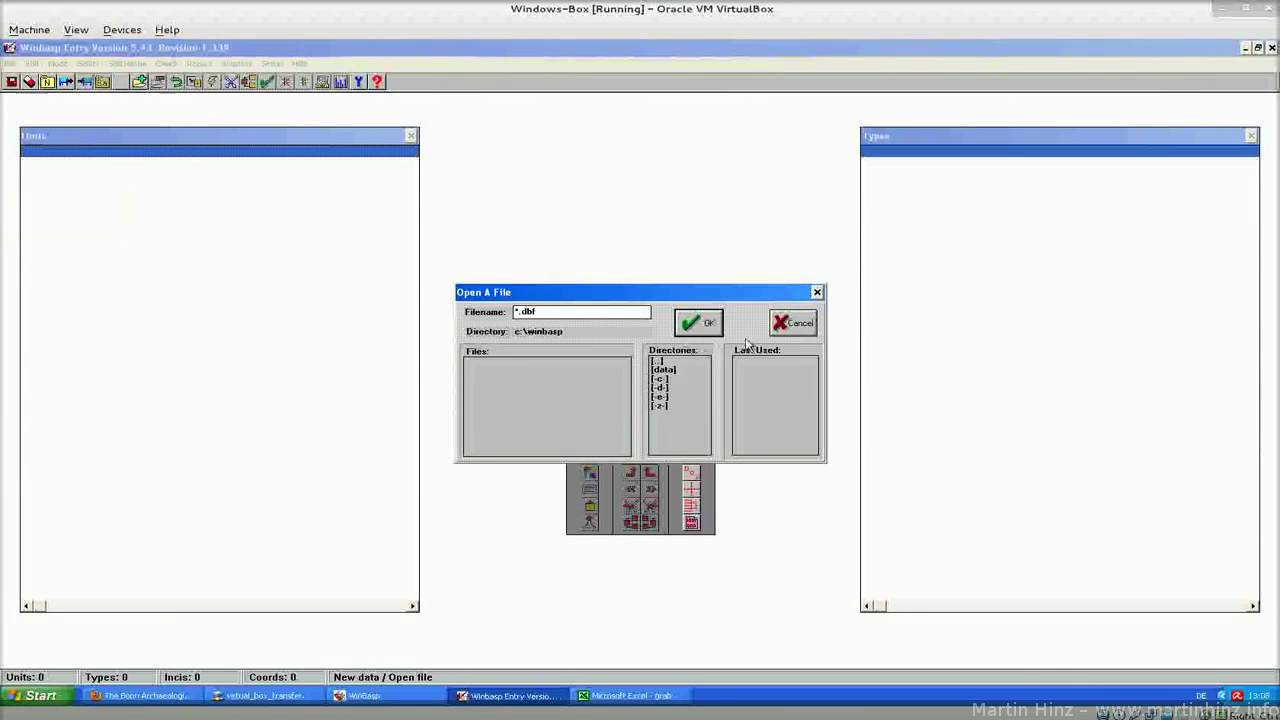
pyautogui.click(799, 329)
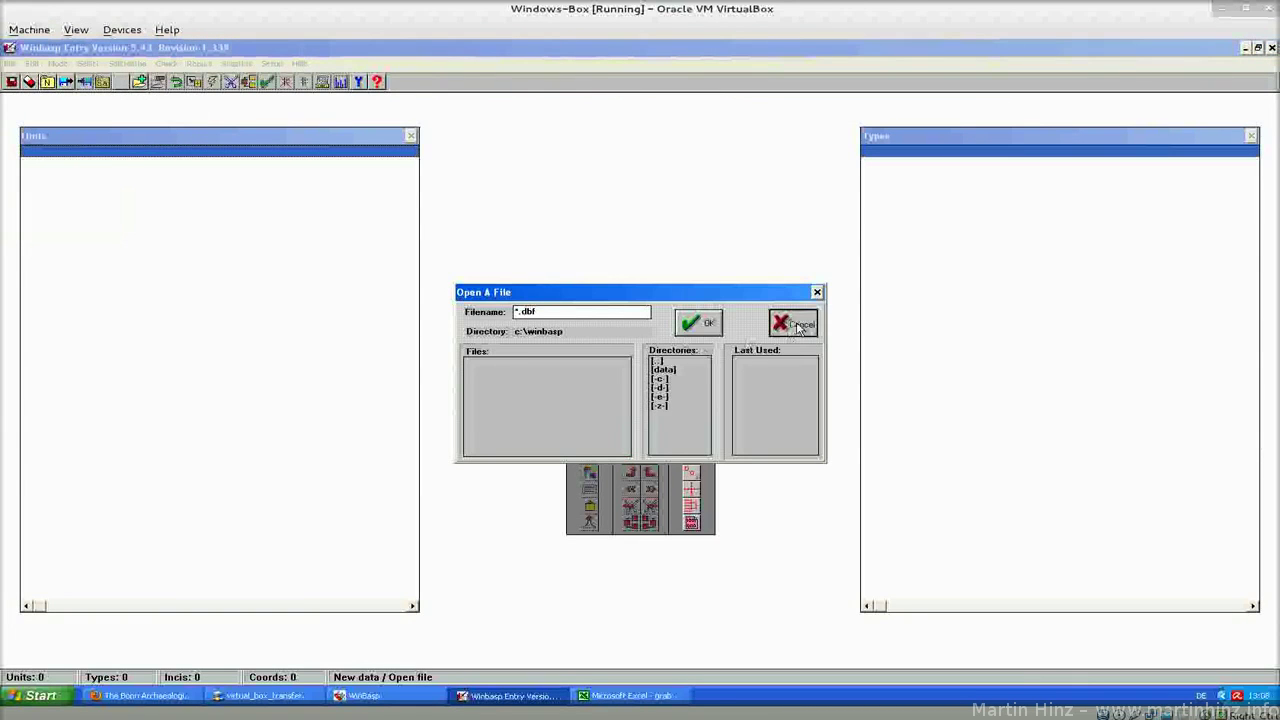
# - Switch to the file explorer and copy the grabenwerke_klatt DBF file from Z:\ into C:\Winbasp\Data
pyautogui.click(229, 695)
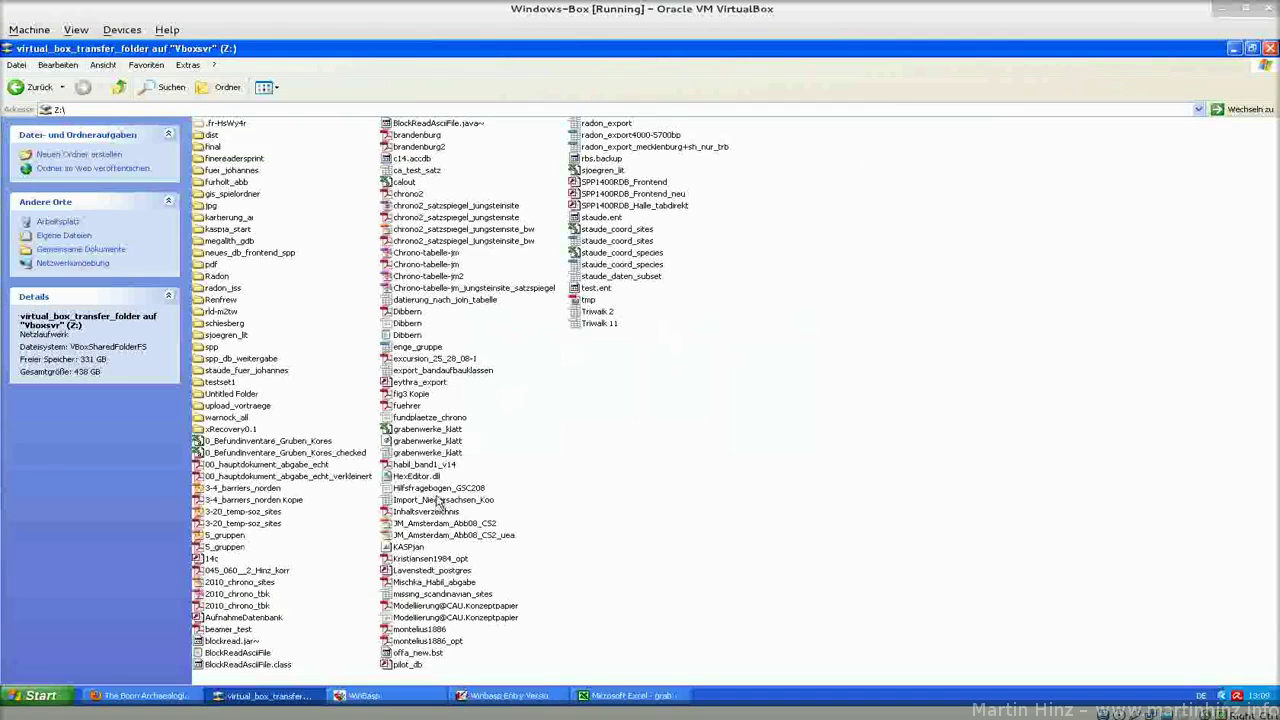
pyautogui.click(430, 441)
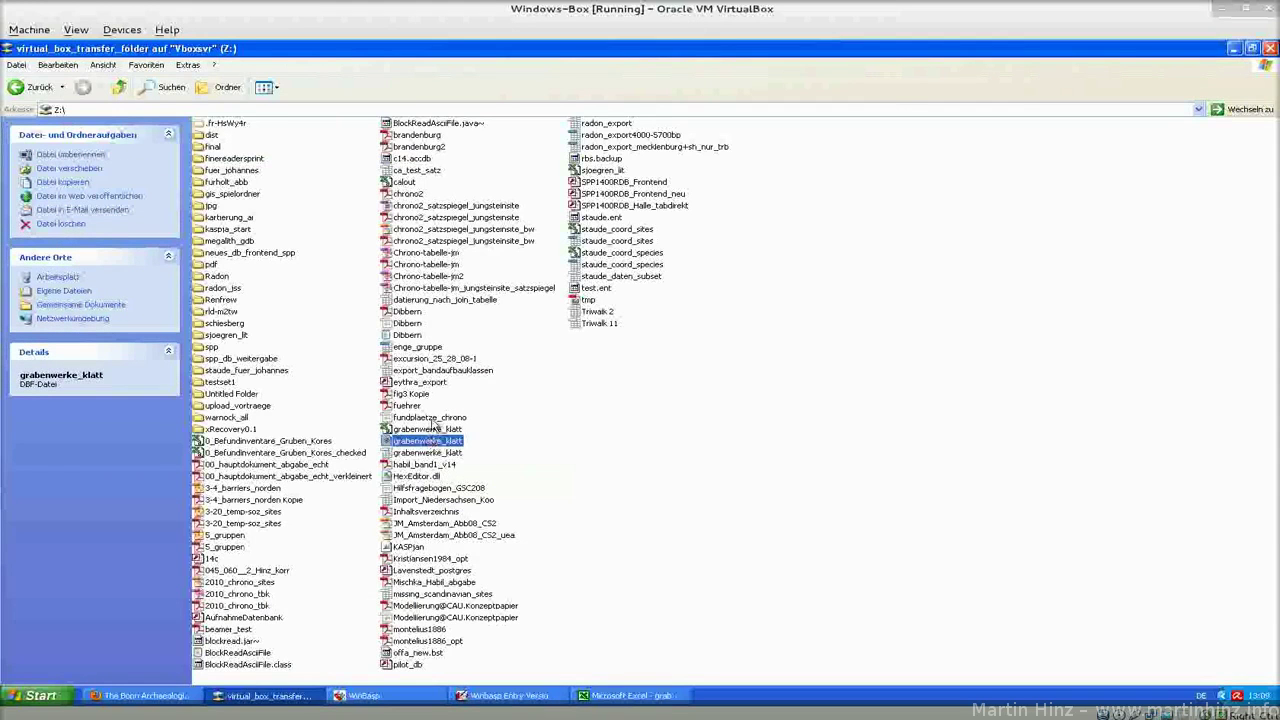
pyautogui.click(117, 87)
pyautogui.doubleClick(277, 233)
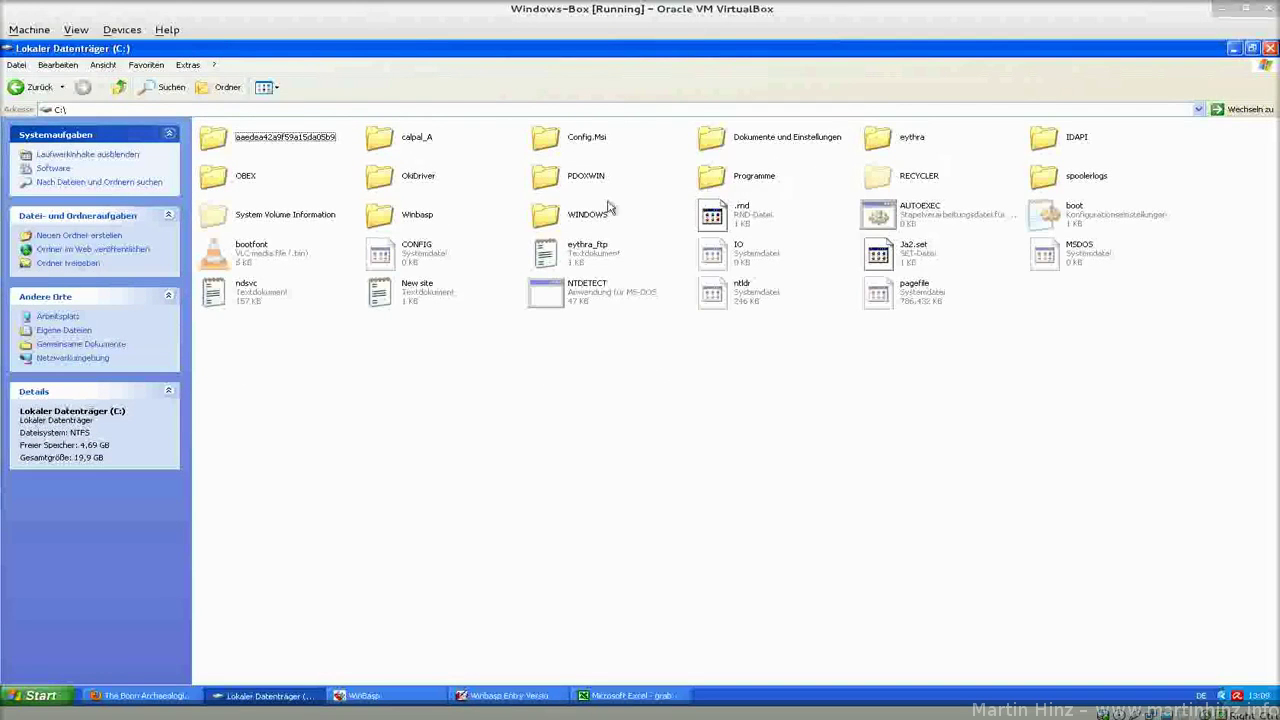
pyautogui.doubleClick(433, 218)
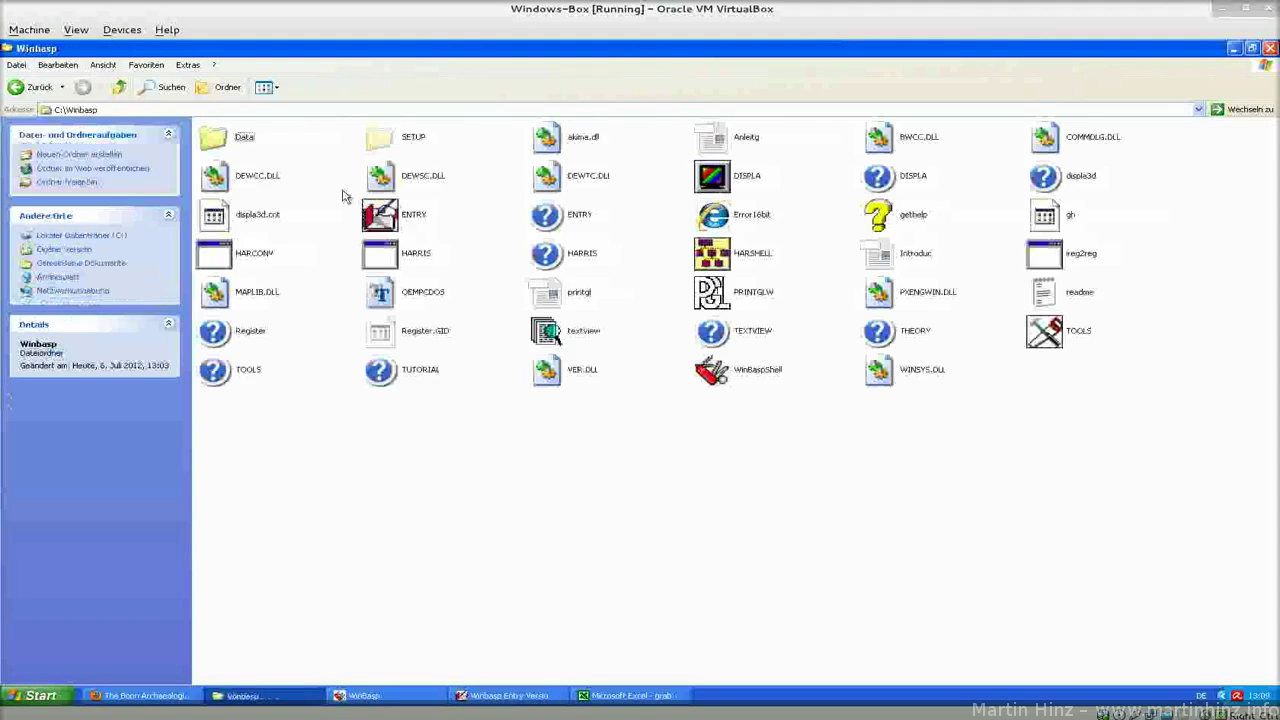
pyautogui.doubleClick(232, 132)
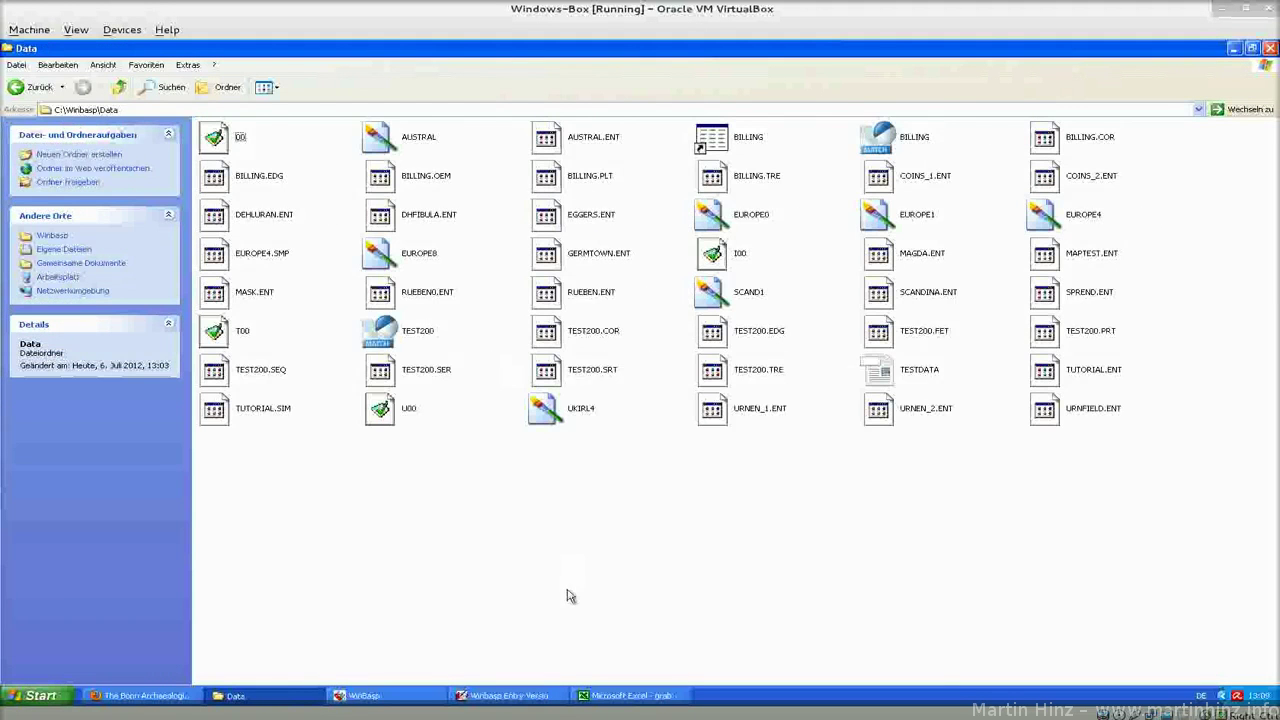
pyautogui.hotkey('ctrl', 'v')
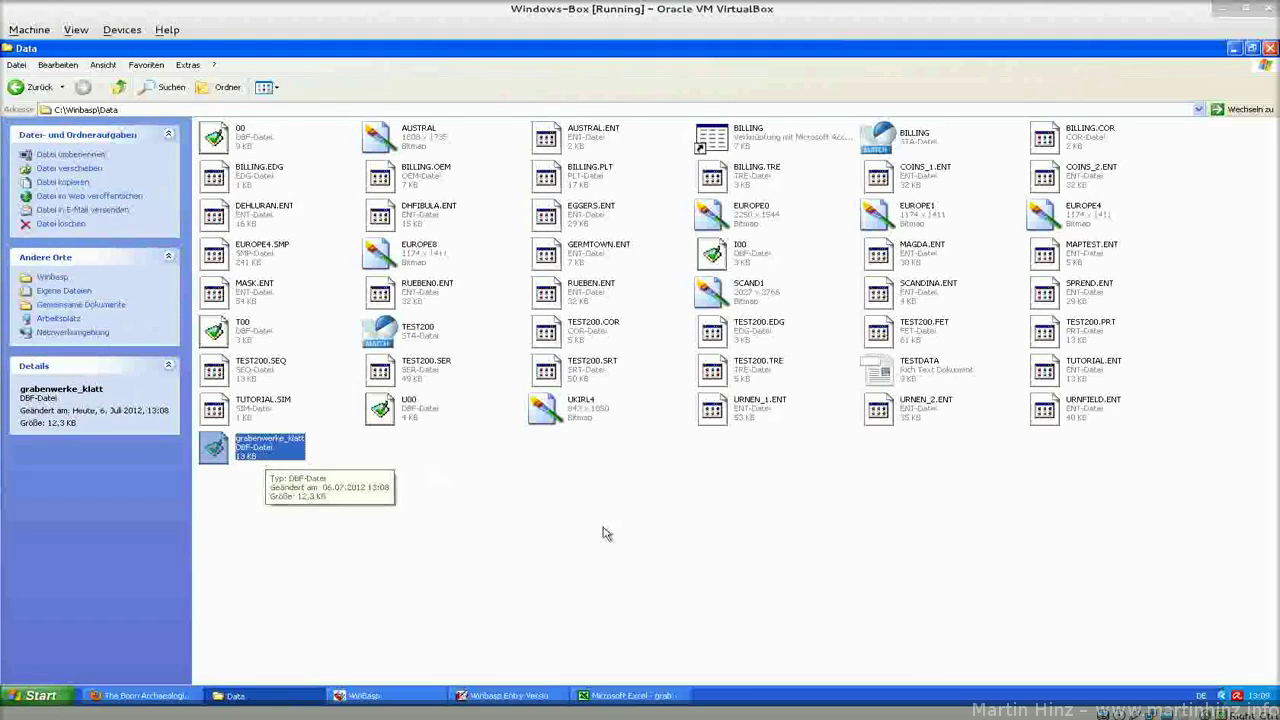
# - Switch to WinBasp Entry and load graben~1.dbf from c:\winbasp\data as a dBase import
pyautogui.click(477, 698)
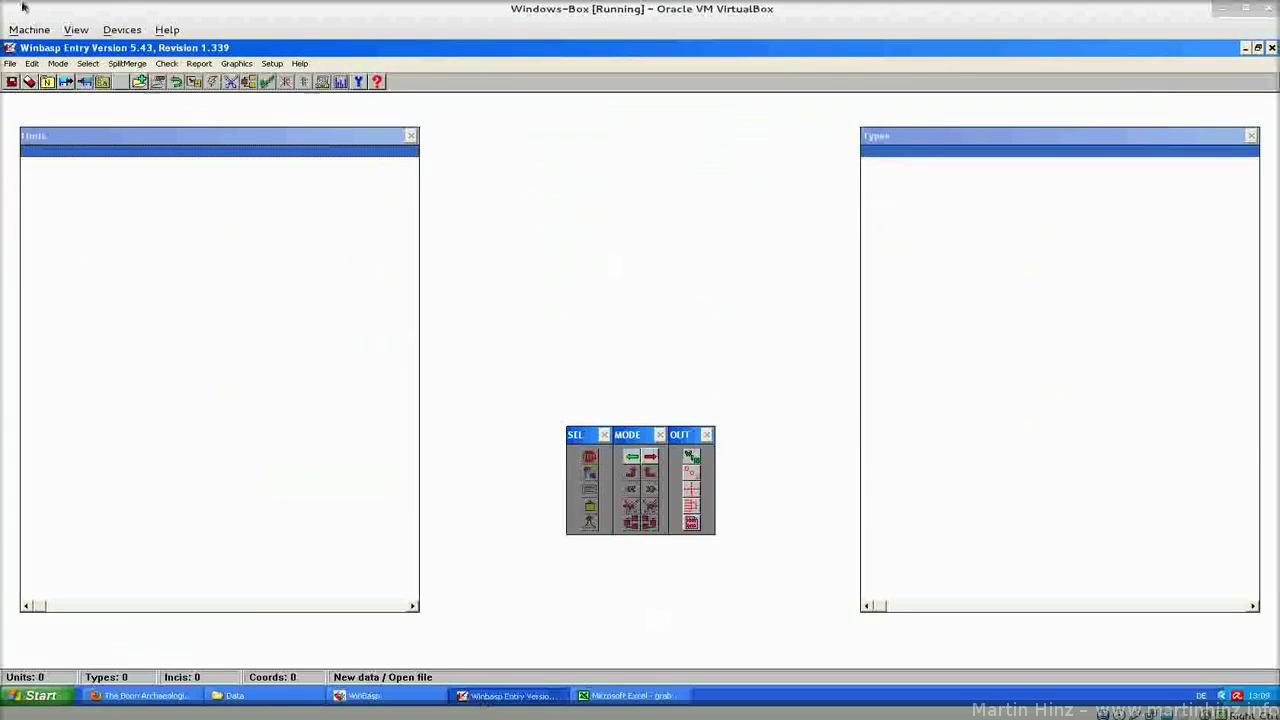
pyautogui.click(10, 63)
pyautogui.moveTo(38, 103)
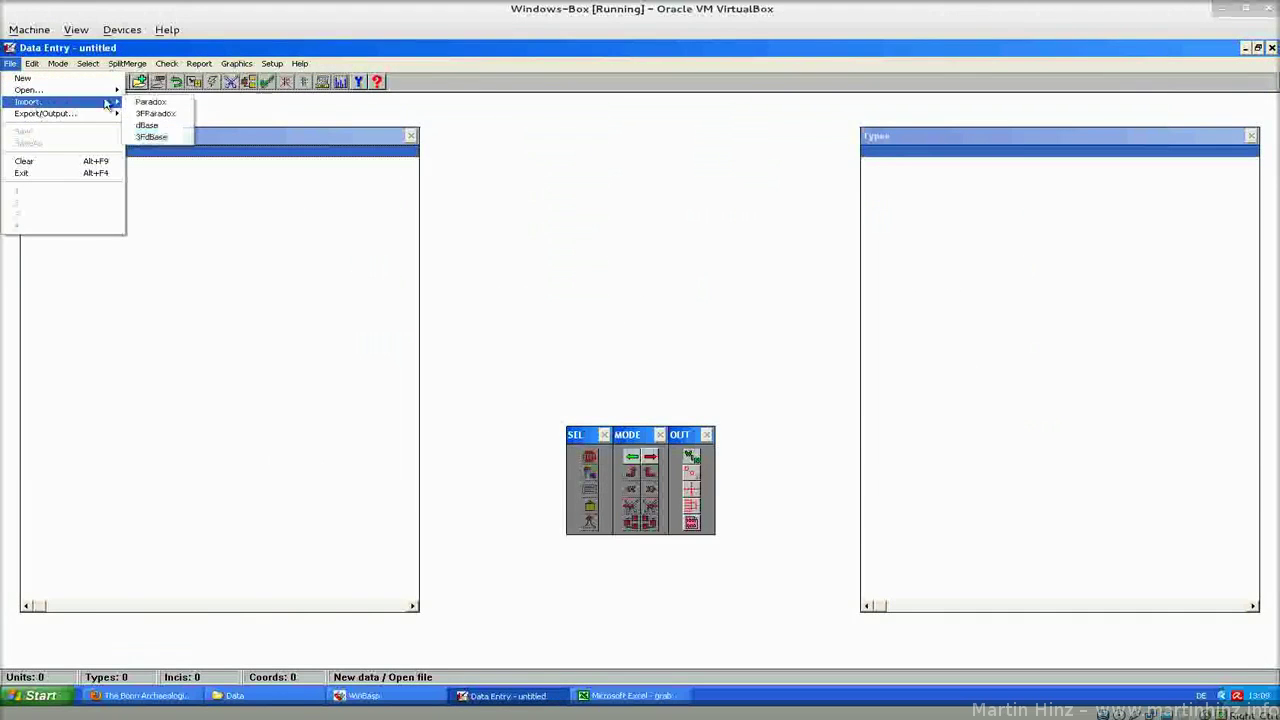
pyautogui.click(148, 126)
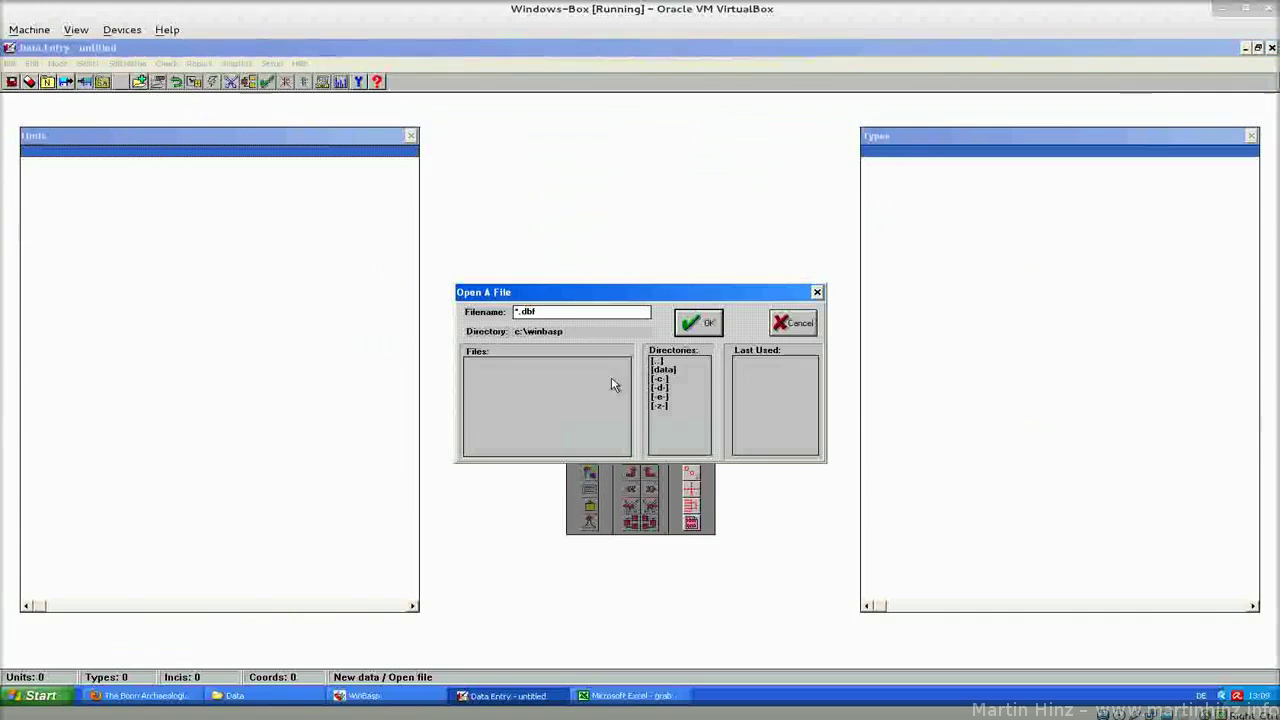
pyautogui.doubleClick(663, 369)
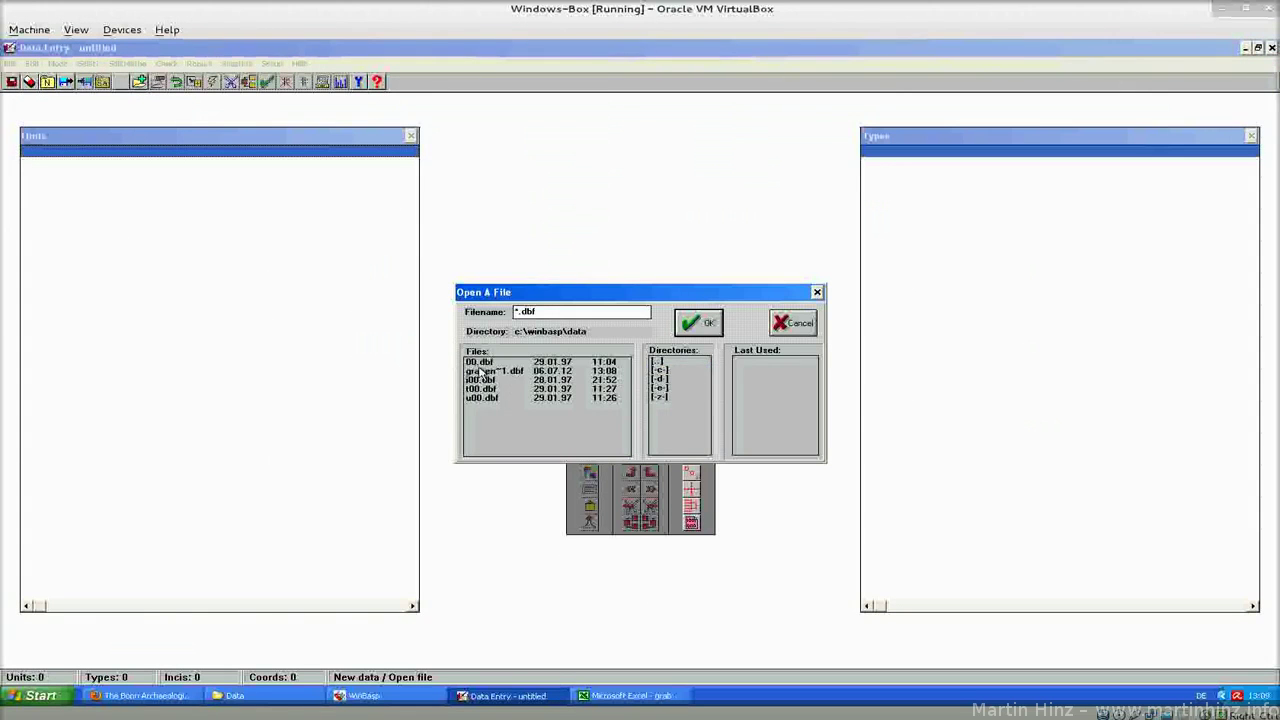
pyautogui.click(484, 371)
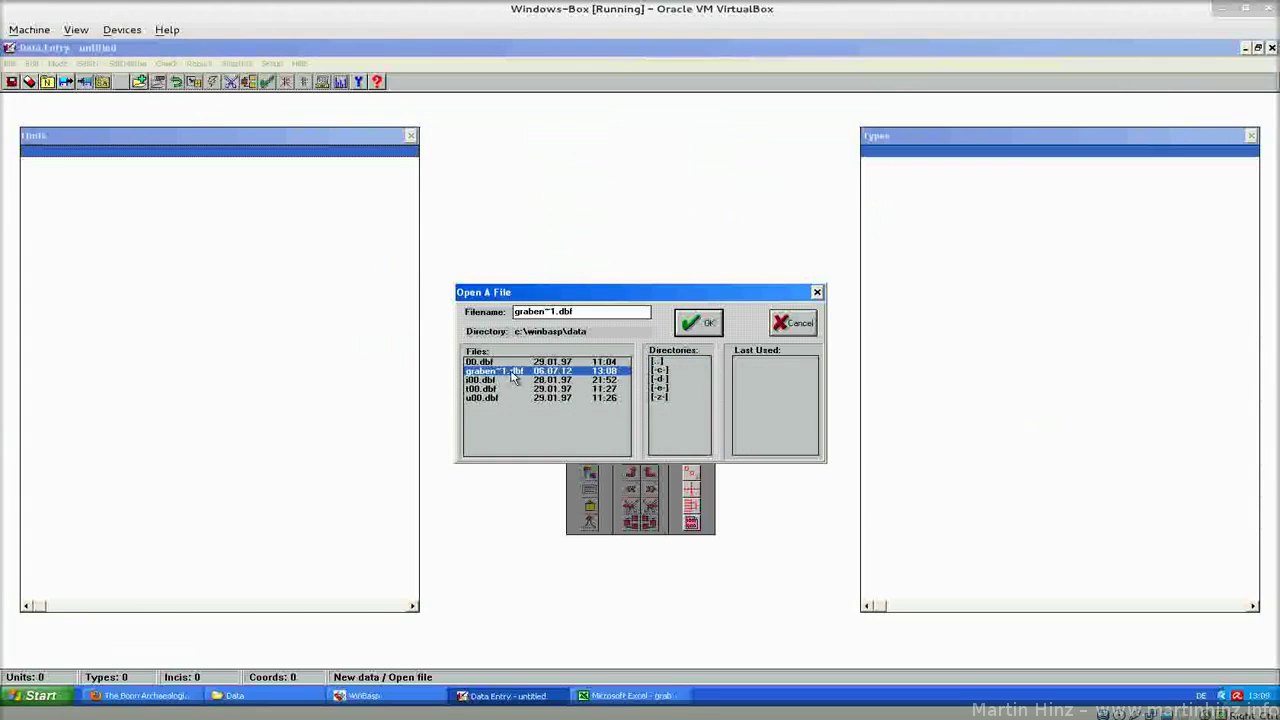
pyautogui.click(705, 324)
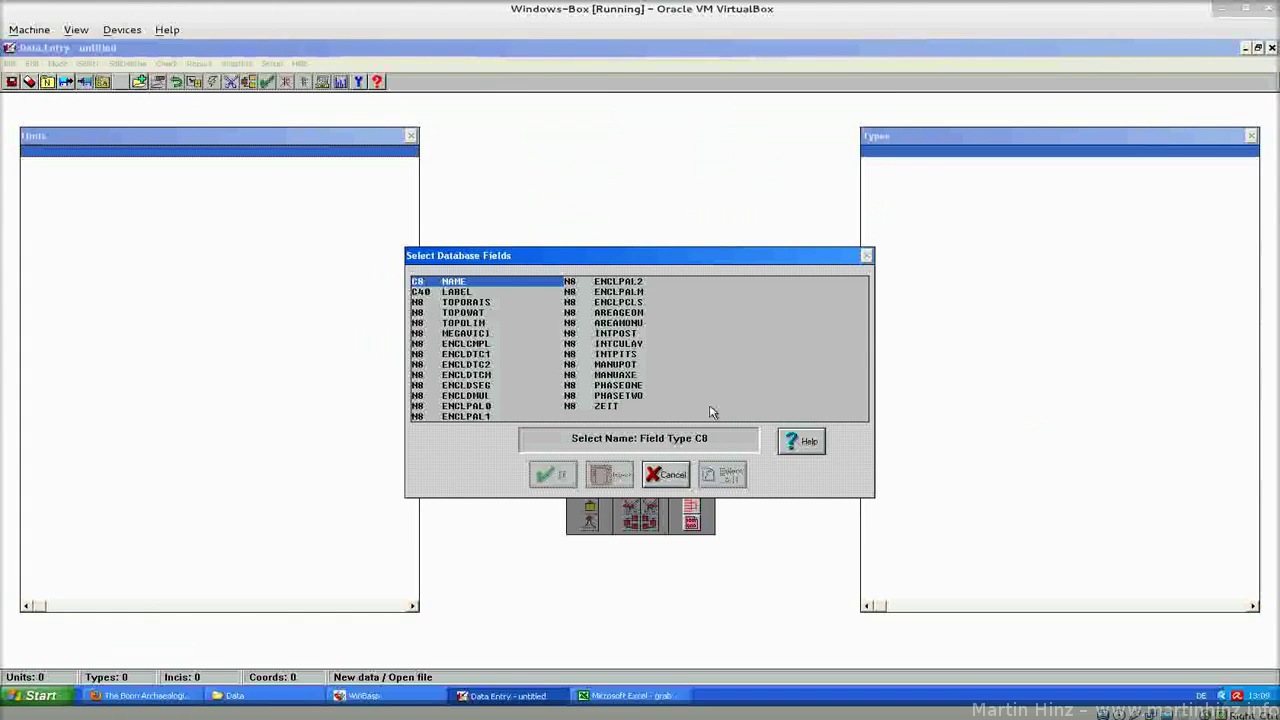
# - Assign NAME as the name field, LABEL as the label and ZEIT as the attribute, skipping the weight and coordinate fields
pyautogui.click(455, 283)
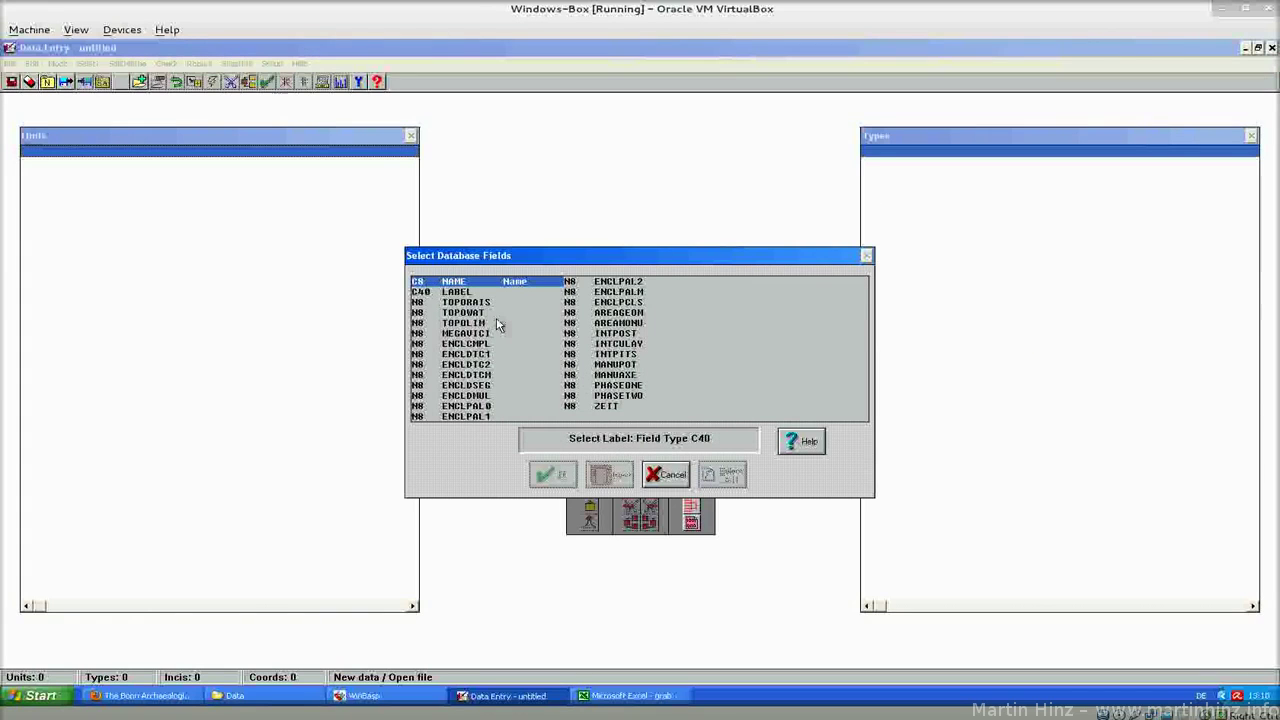
pyautogui.click(466, 293)
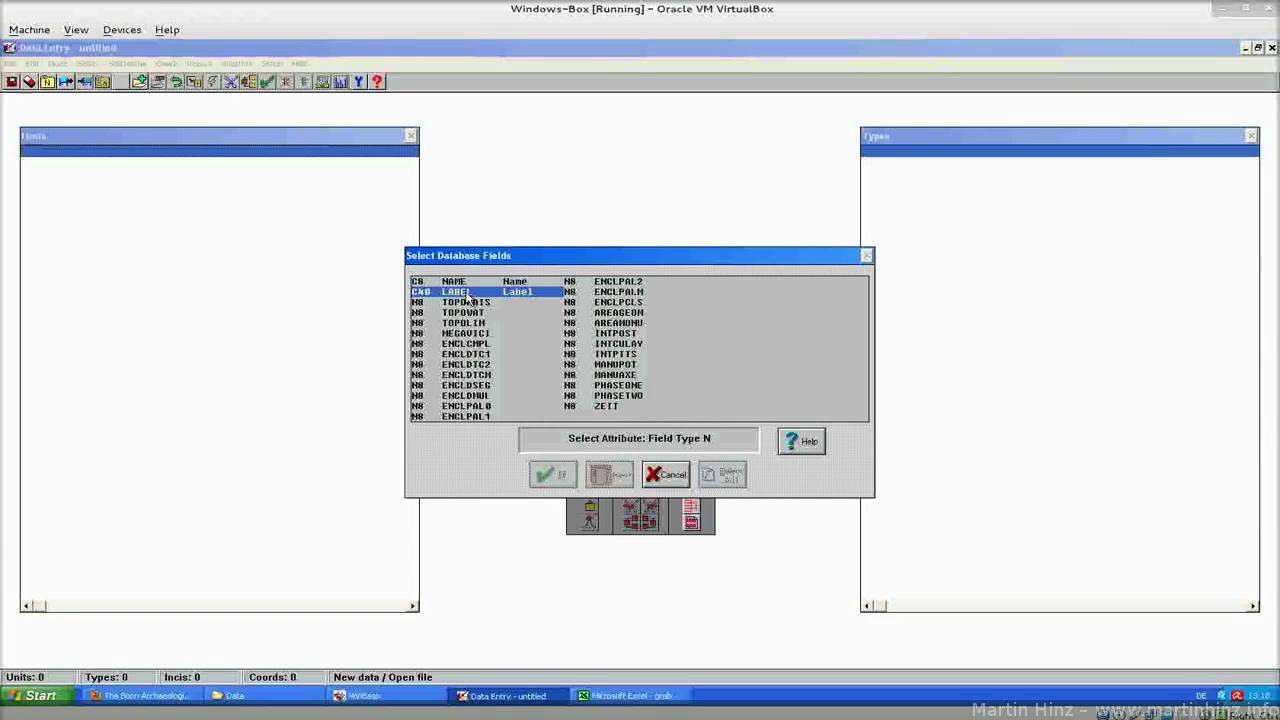
pyautogui.click(610, 407)
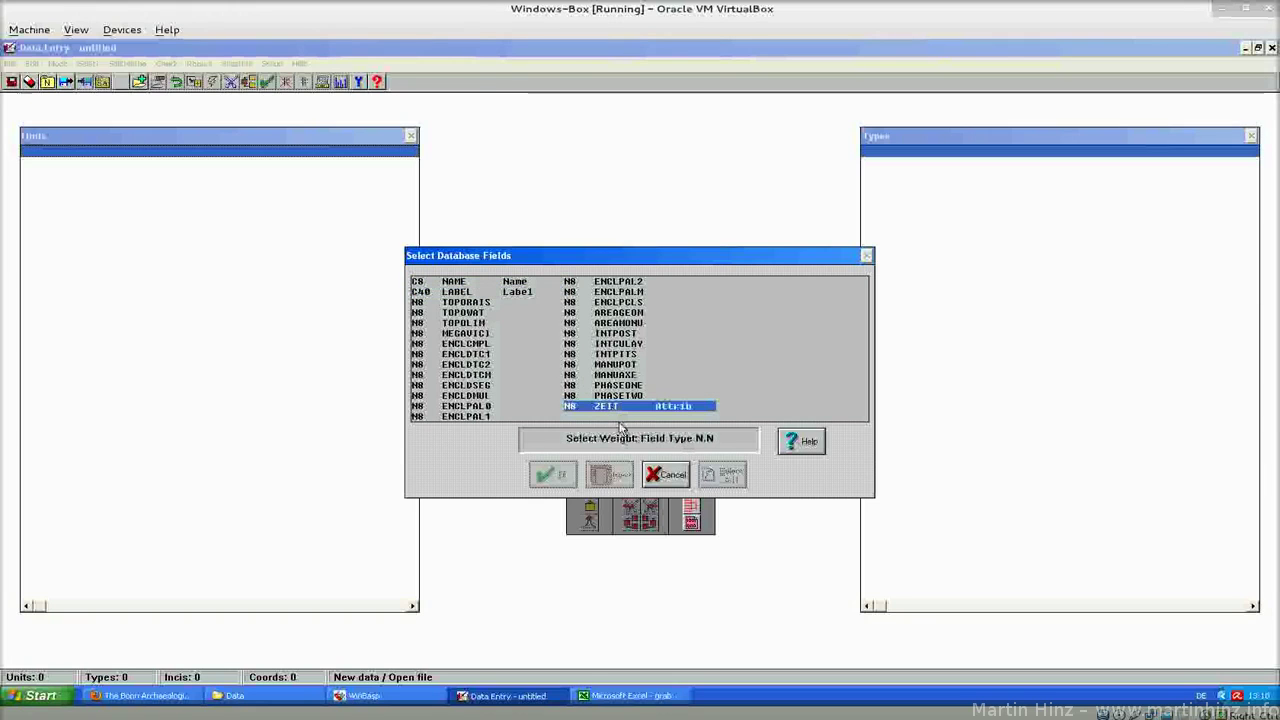
pyautogui.click(753, 360)
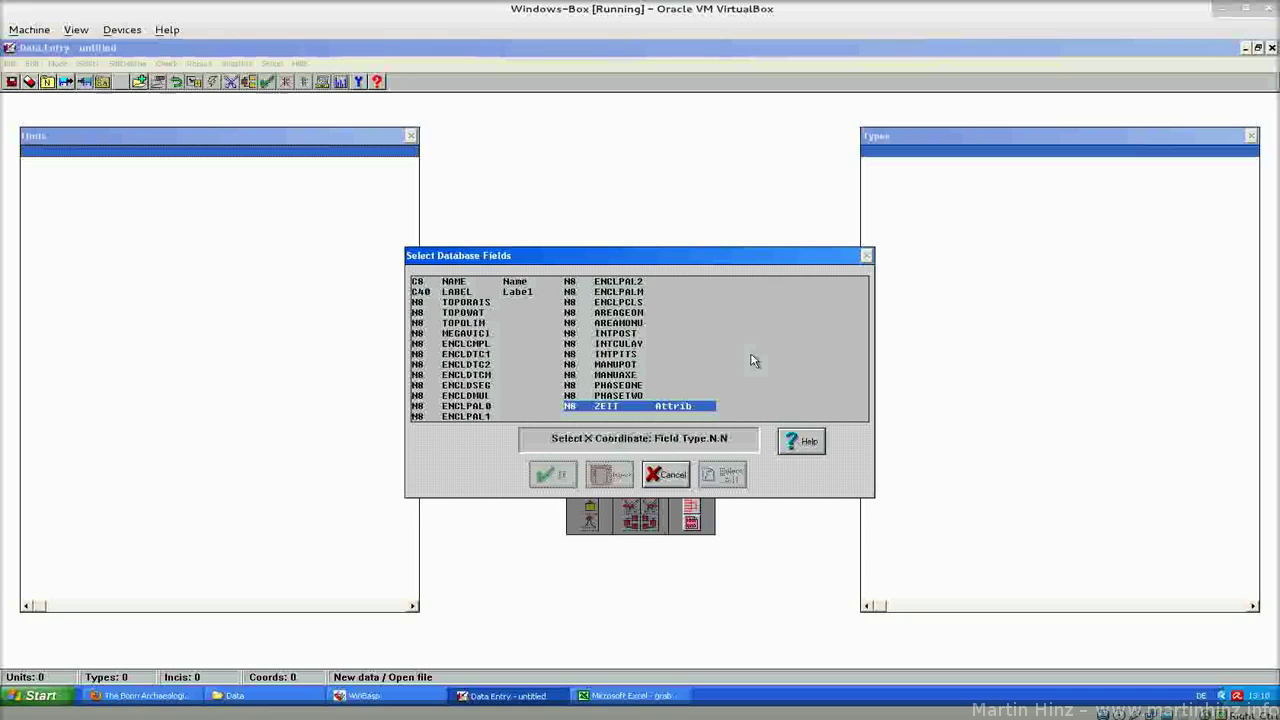
pyautogui.click(753, 360)
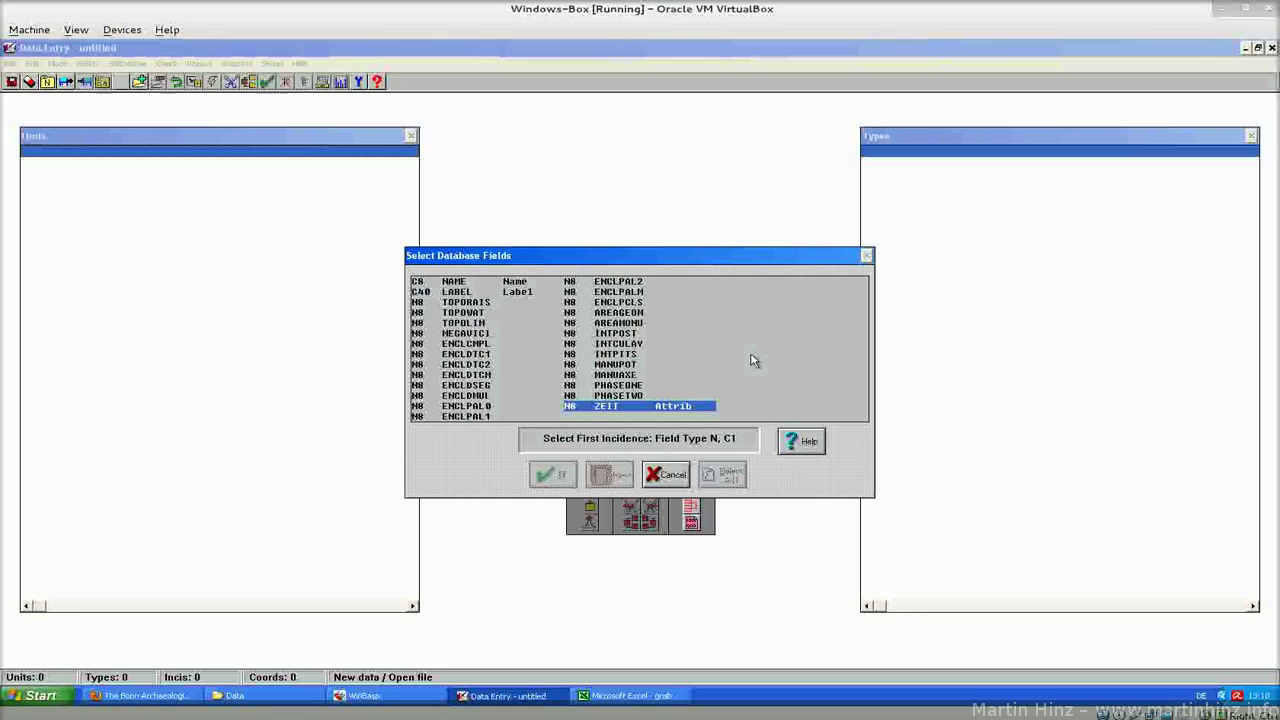
# - Set TOPORAIS as the first incidence, mark all remaining fields as incidences and import the table
pyautogui.click(446, 304)
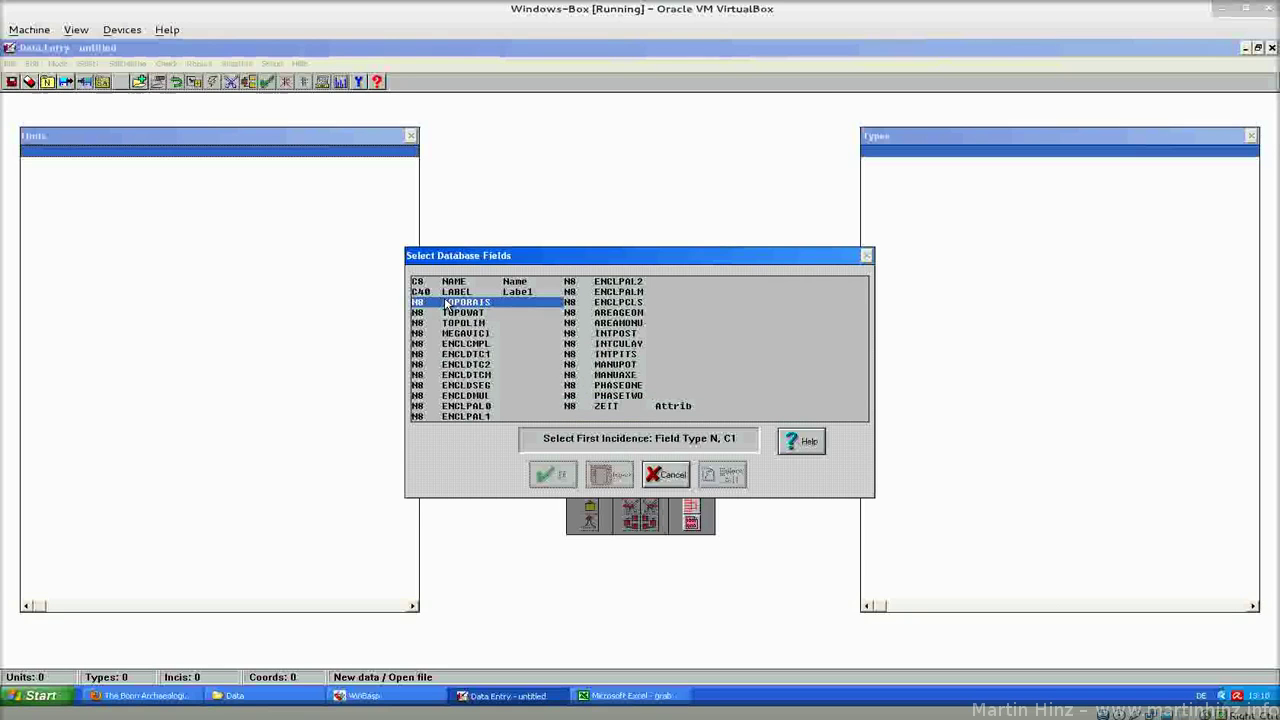
pyautogui.click(446, 304)
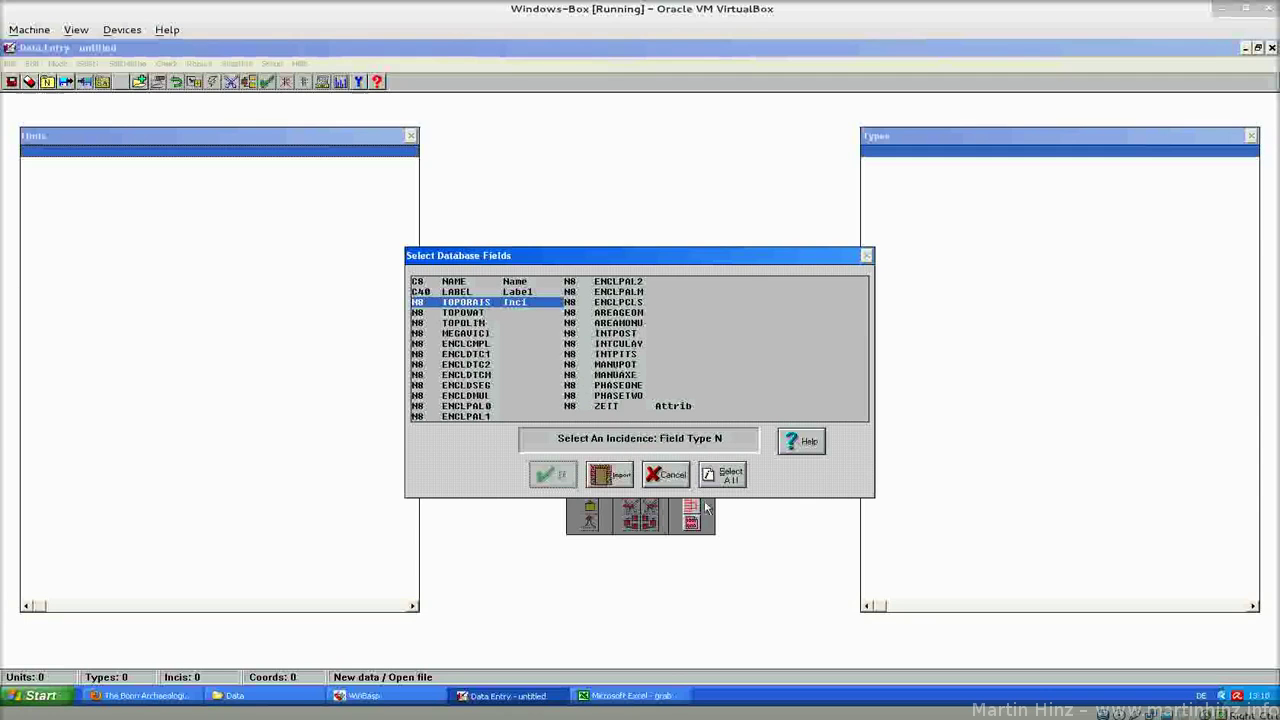
pyautogui.click(730, 476)
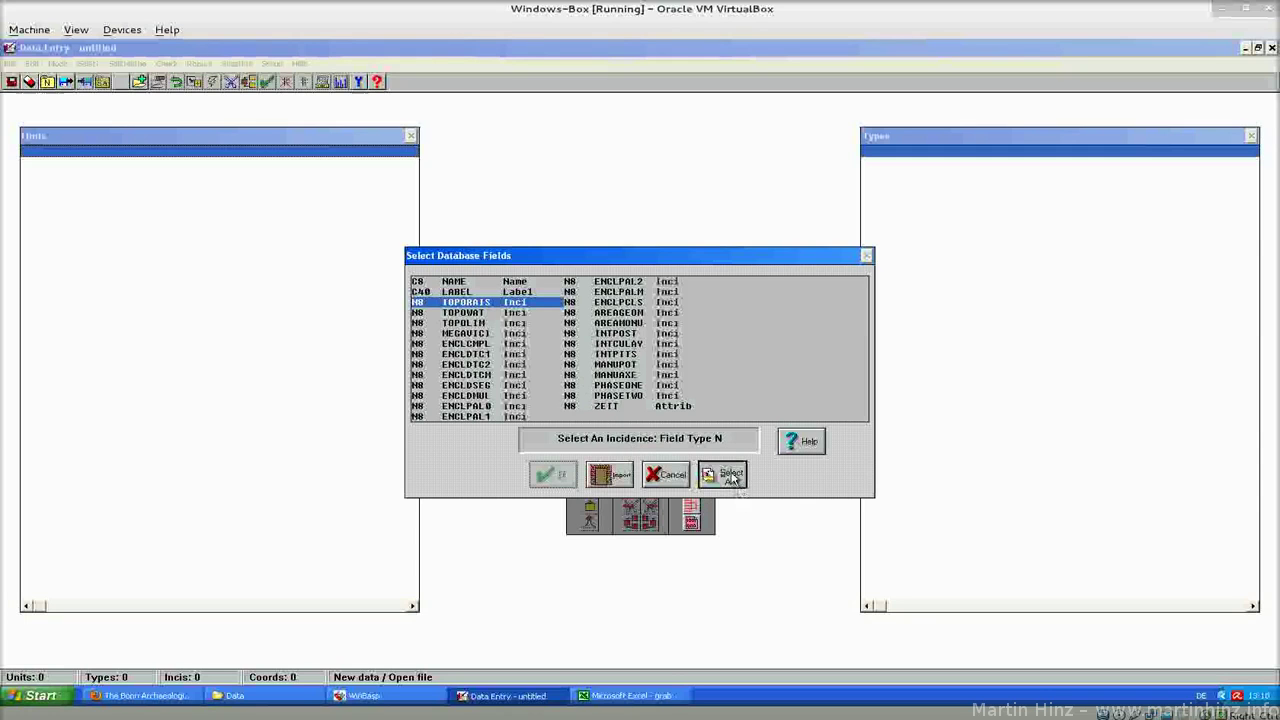
pyautogui.click(620, 478)
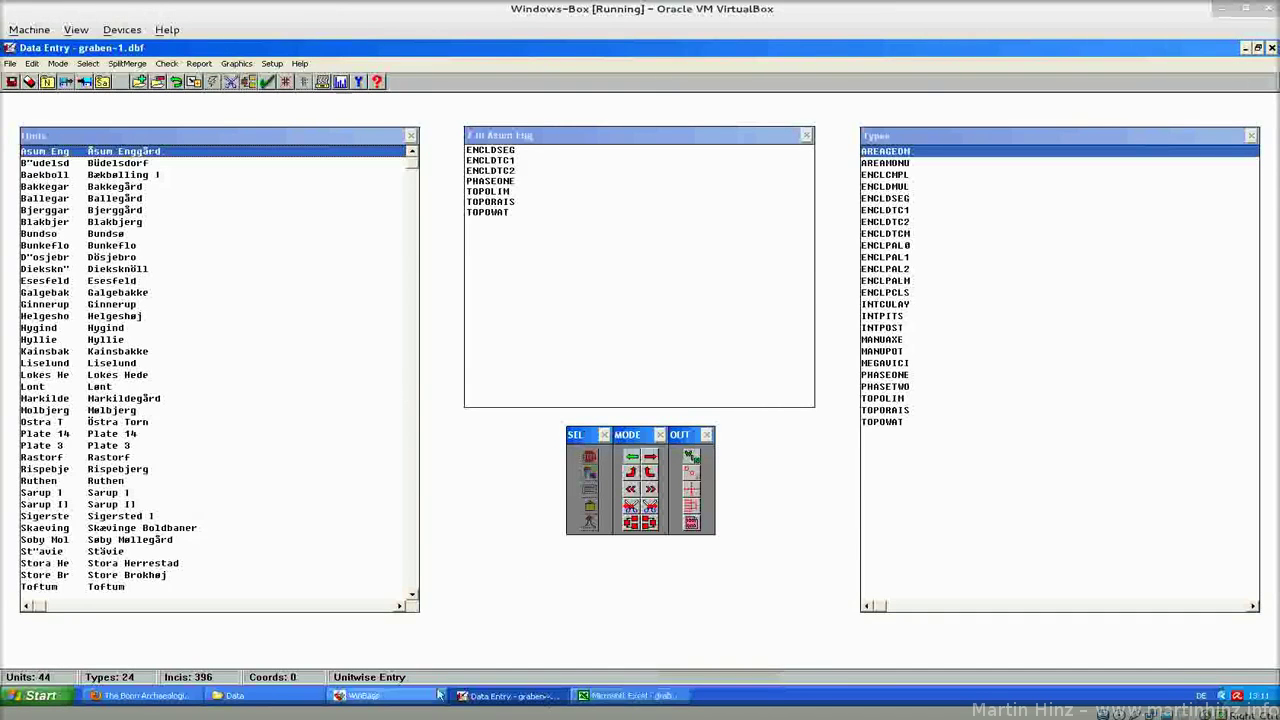
# - Switch to the Data folder and open the grabenwerke_klatt DBF file in OpenOffice.org Calc with the Westeuropa (DOS/OS2-850/International) character set
pyautogui.click(293, 697)
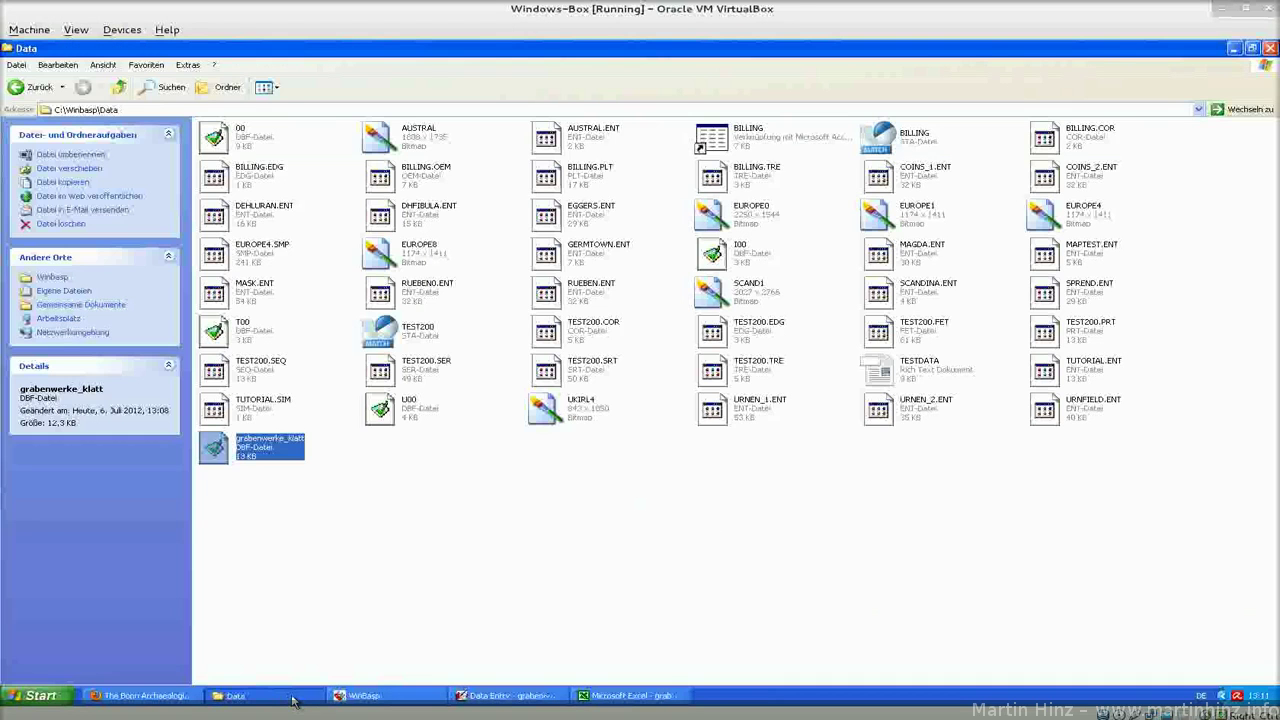
pyautogui.rightClick(271, 438)
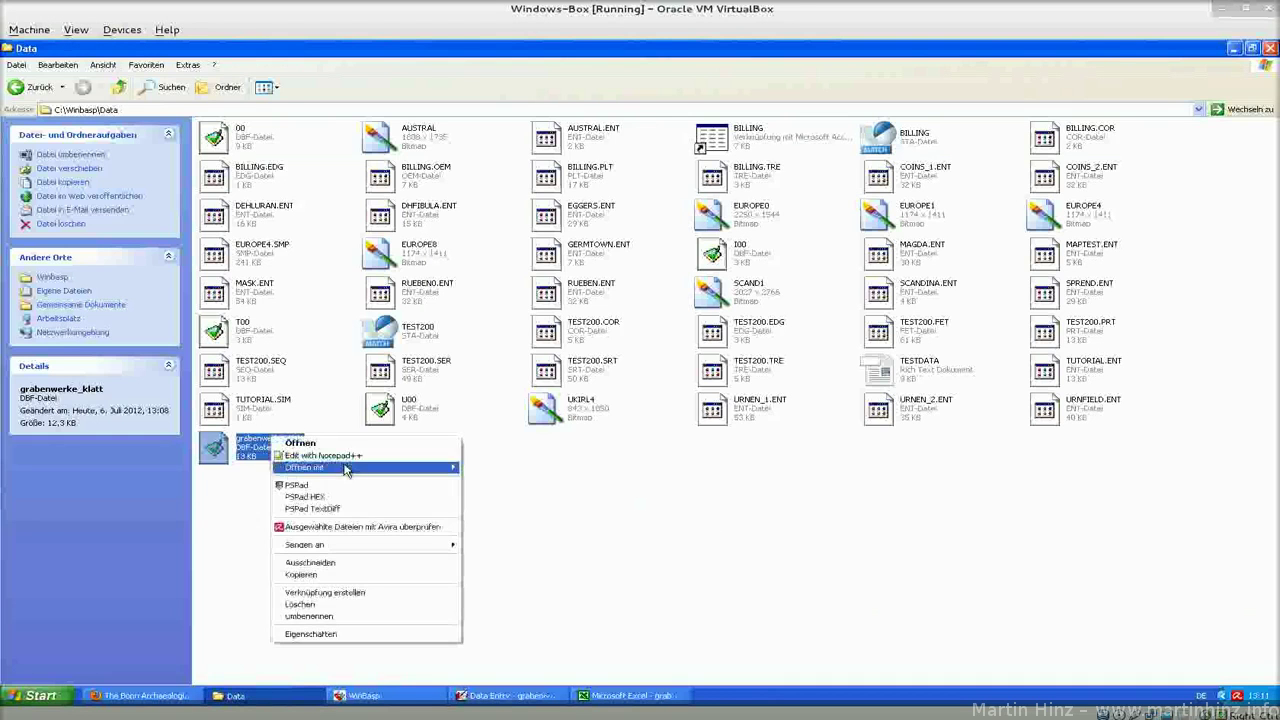
pyautogui.moveTo(345, 470)
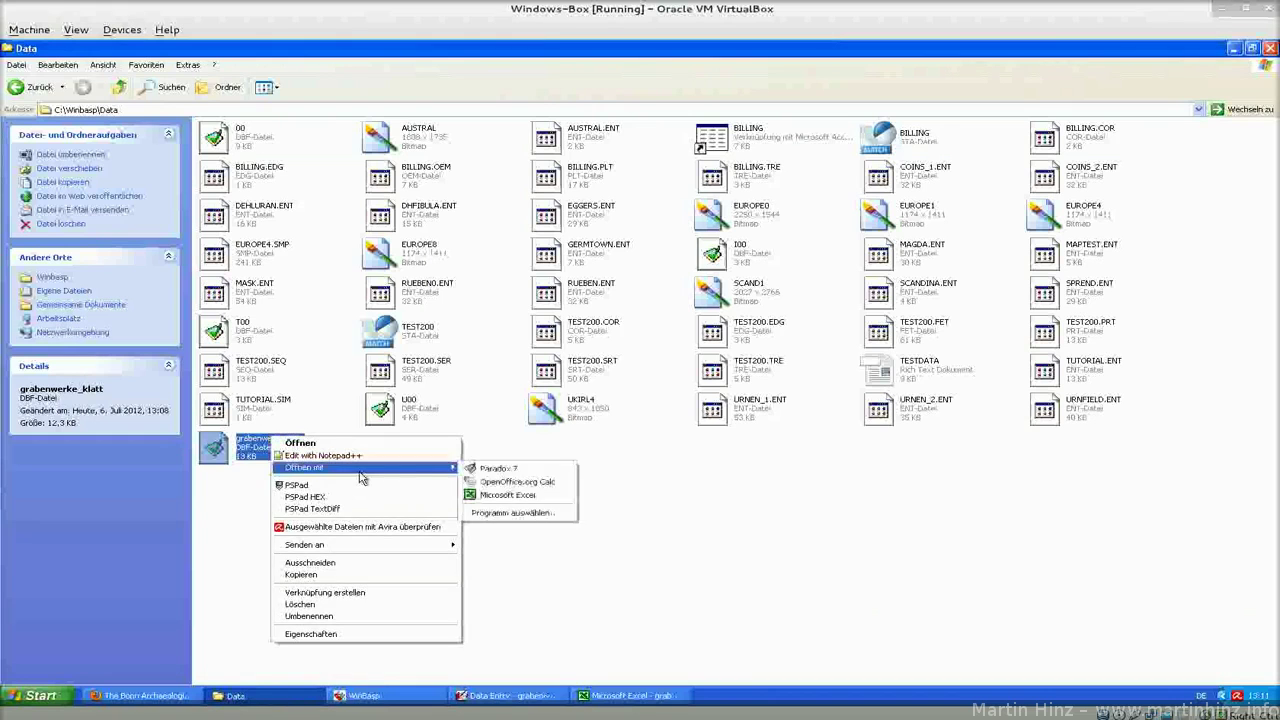
pyautogui.click(513, 483)
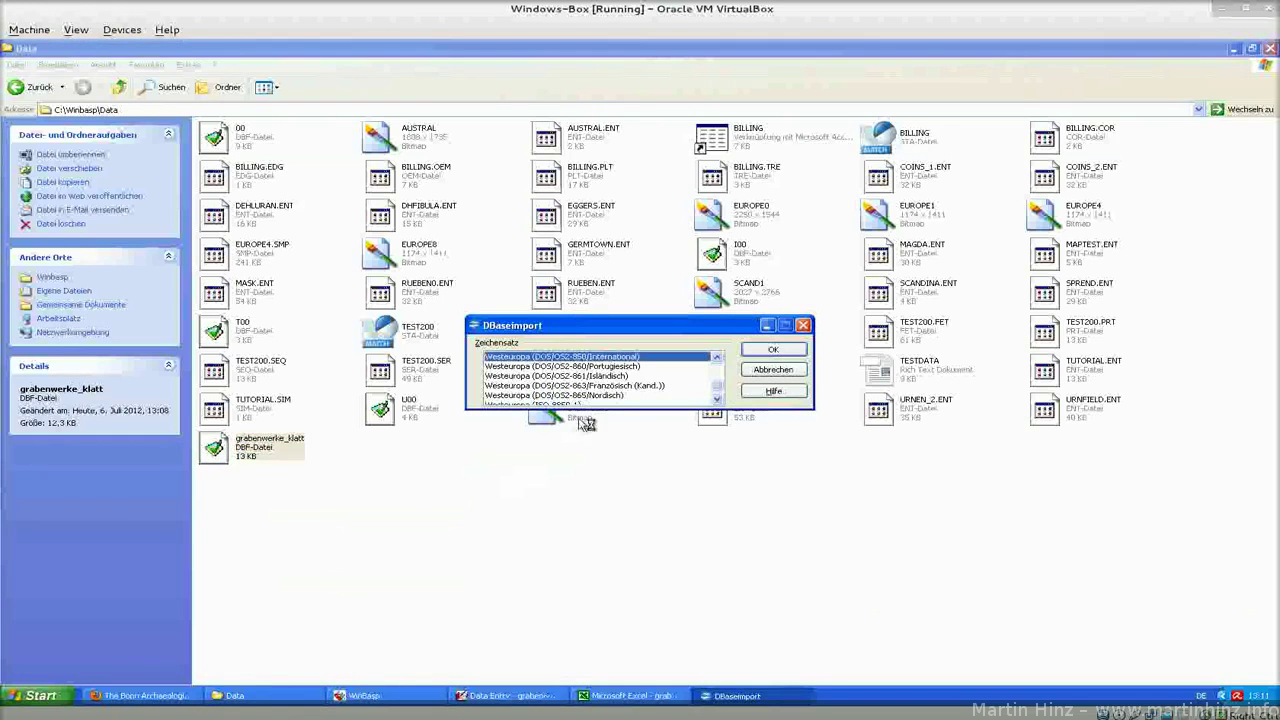
pyautogui.click(792, 351)
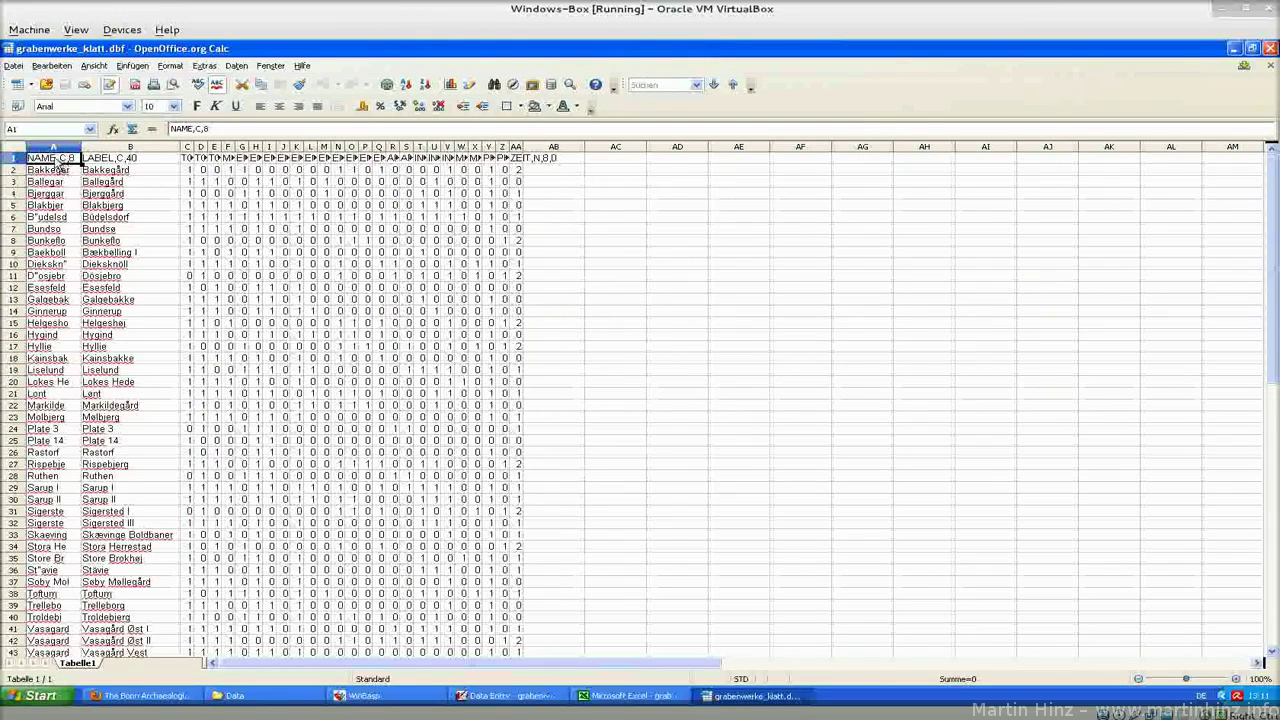
# - Examine the parts of the NAME column's header definition in cell A1: field name, type and length
pyautogui.doubleClick(180, 128)
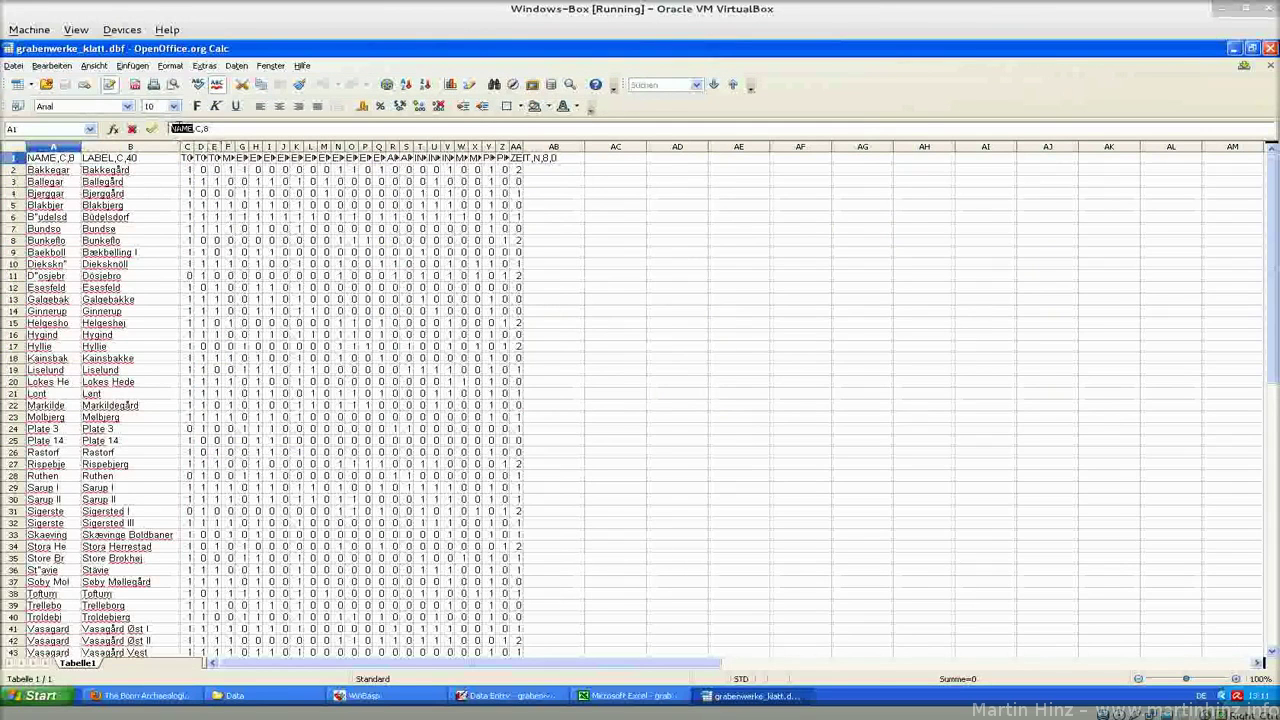
pyautogui.press('Right')
pyautogui.press('Right')
pyautogui.hotkey('shift', 'Right')
pyautogui.press('Right')
pyautogui.hotkey('shift', 'Right')
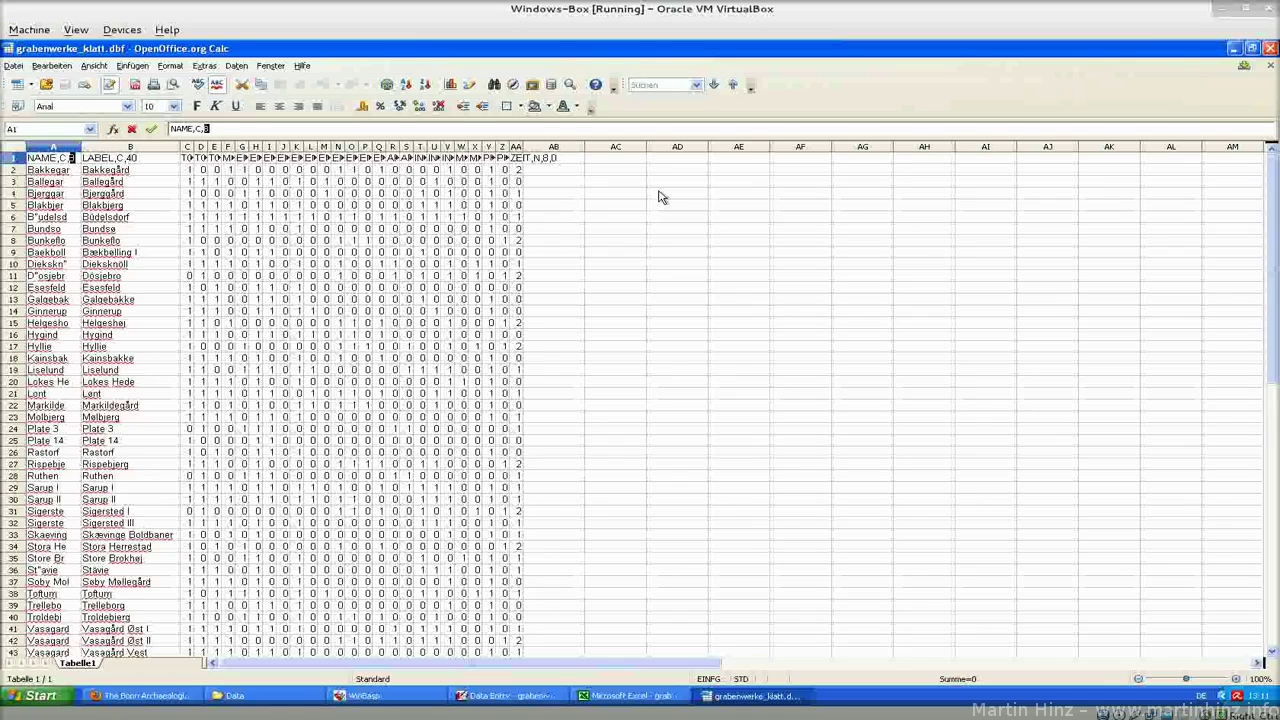
pyautogui.press('Right')
pyautogui.press('Return')
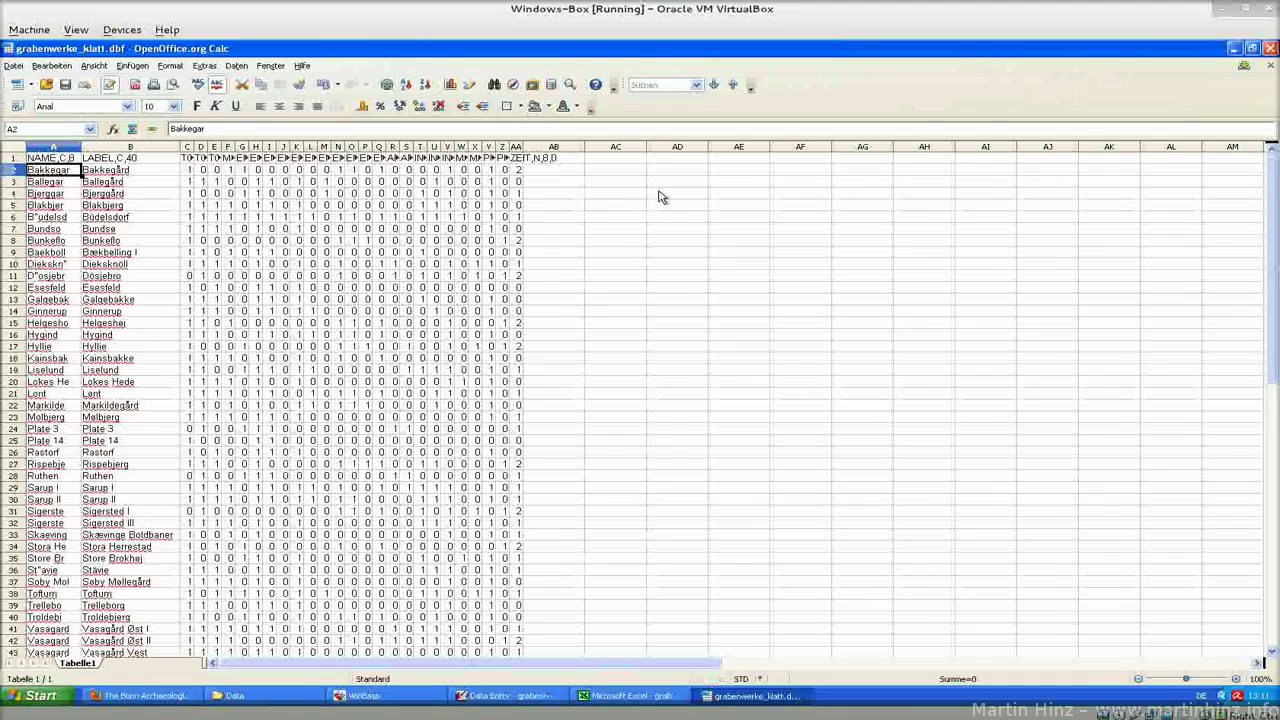
pyautogui.press('Up')
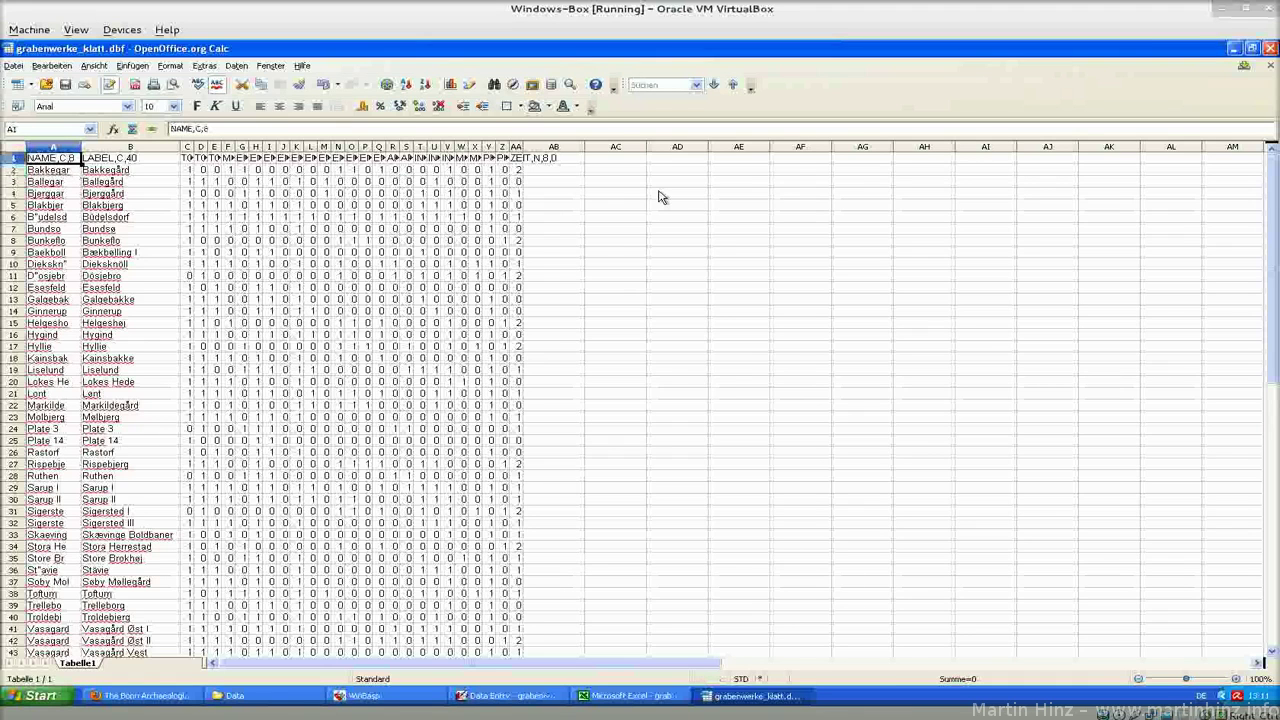
# - Examine the header definitions of the LABEL column and the attribute columns along row 1
pyautogui.press('Right')
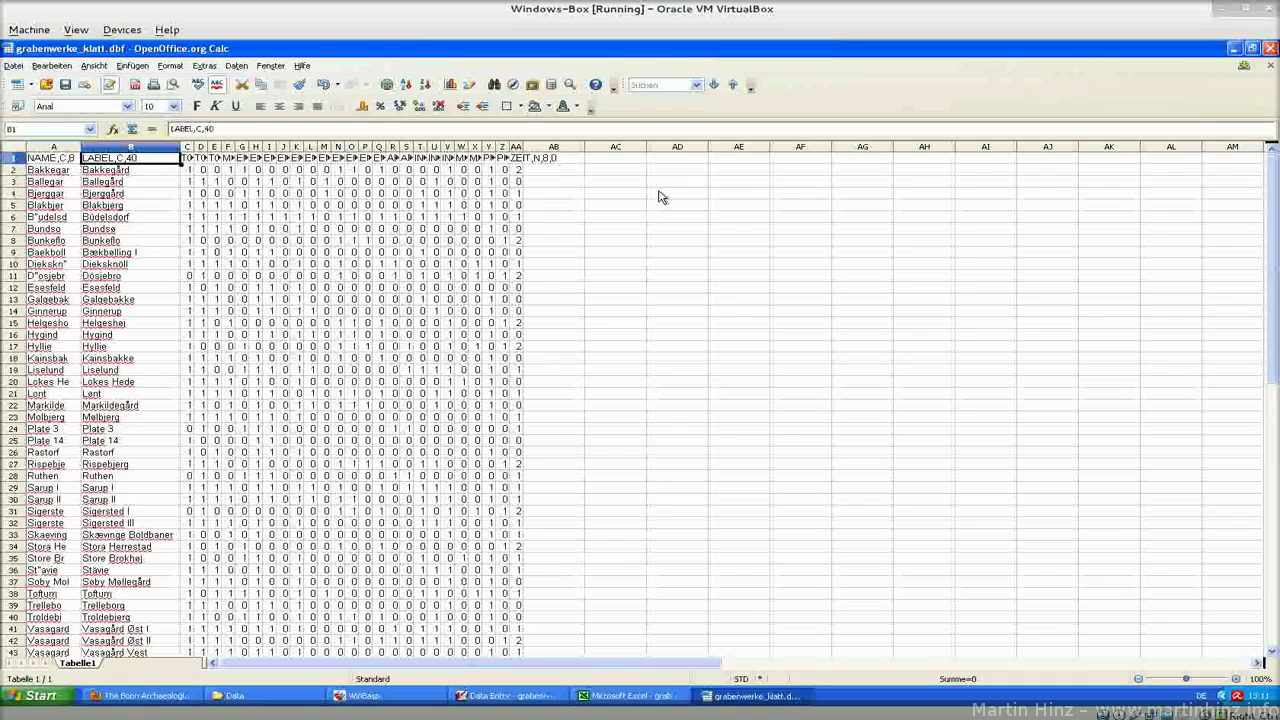
pyautogui.press('Right')
pyautogui.press('Right')
pyautogui.press('Right')
pyautogui.press('Right')
pyautogui.press('Right')
pyautogui.press('Right')
pyautogui.press('Right')
pyautogui.press('Right')
pyautogui.press('Right')
pyautogui.press('Right')
pyautogui.press('Right')
pyautogui.press('Right')
pyautogui.press('Right')
pyautogui.press('Right')
pyautogui.press('Right')
pyautogui.press('Right')
pyautogui.press('Right')
pyautogui.press('Left')
pyautogui.press('Left')
pyautogui.press('Left')
pyautogui.press('Left')
pyautogui.press('Left')
pyautogui.press('Left')
pyautogui.press('Left')
pyautogui.press('Left')
pyautogui.press('Left')
pyautogui.press('Left')
pyautogui.press('Left')
pyautogui.press('Left')
pyautogui.press('Left')
pyautogui.press('Left')
pyautogui.press('Left')
pyautogui.press('Left')
pyautogui.press('Left')
pyautogui.press('Right')
pyautogui.press('Right')
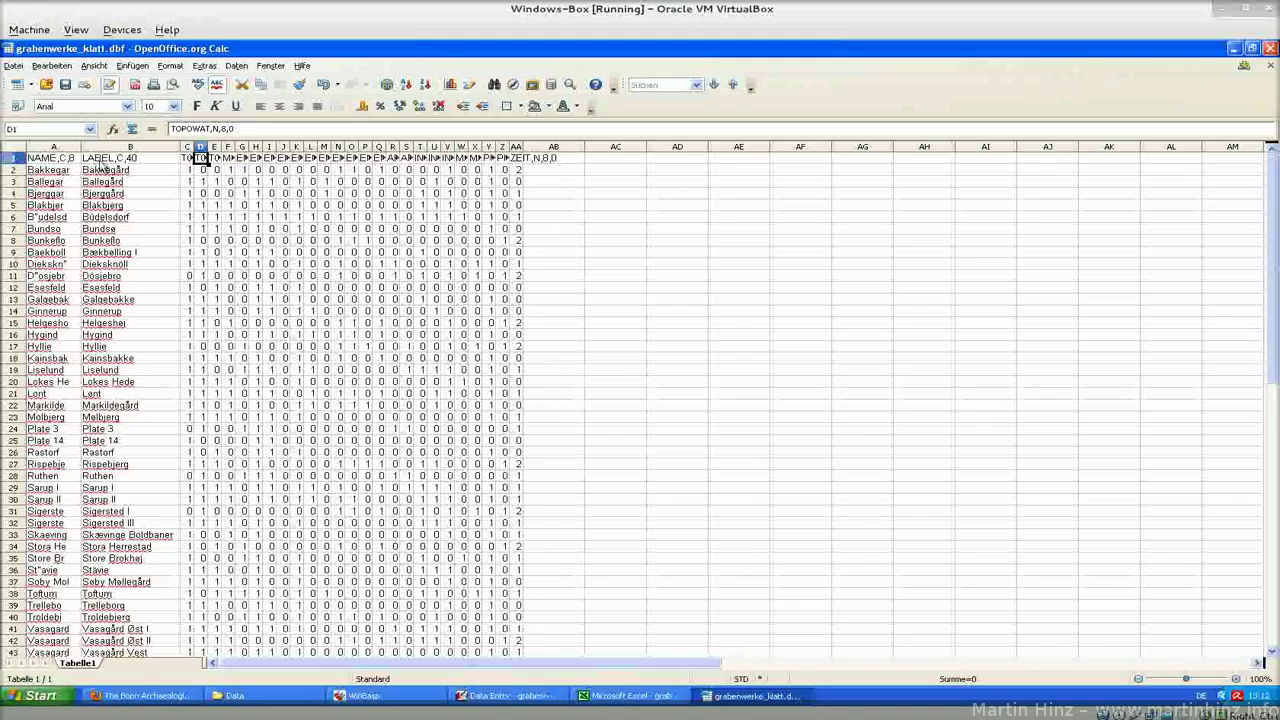
# - Switch back to WinBasp Data Entry and view the types assigned to the units Büdelsdorf, Bækbølling I and Bakkegård
pyautogui.click(505, 697)
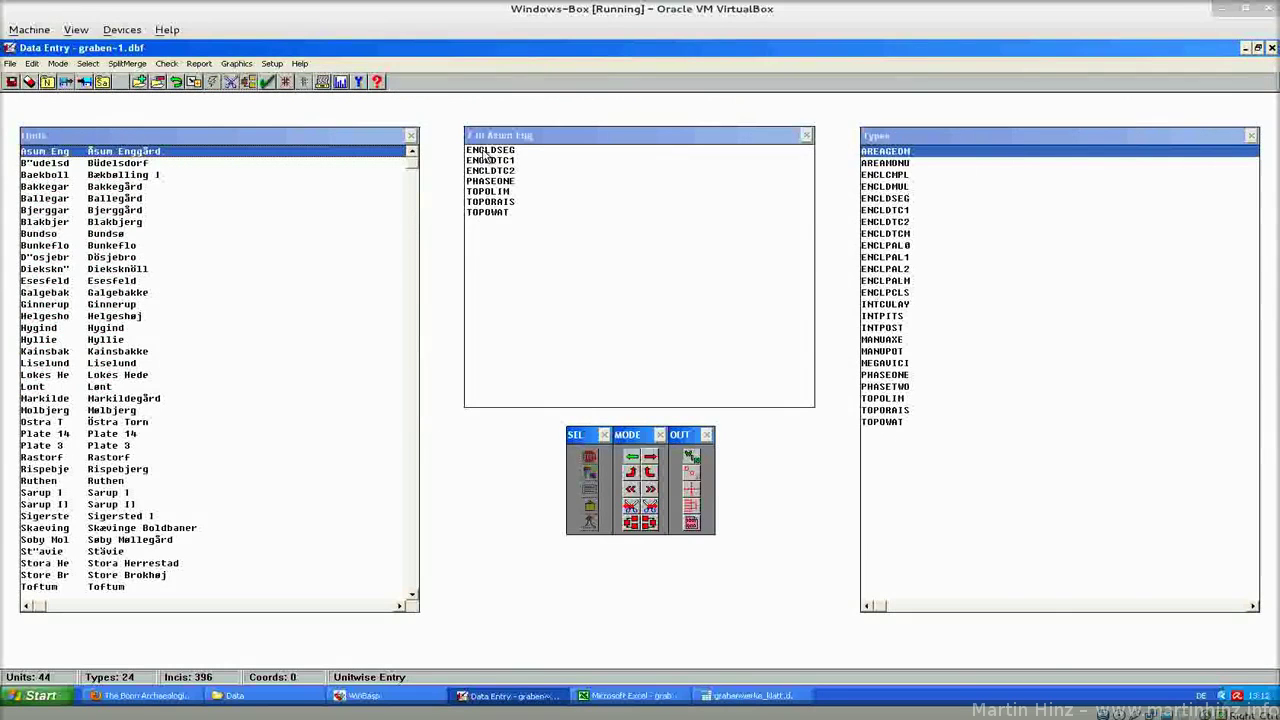
pyautogui.click(110, 165)
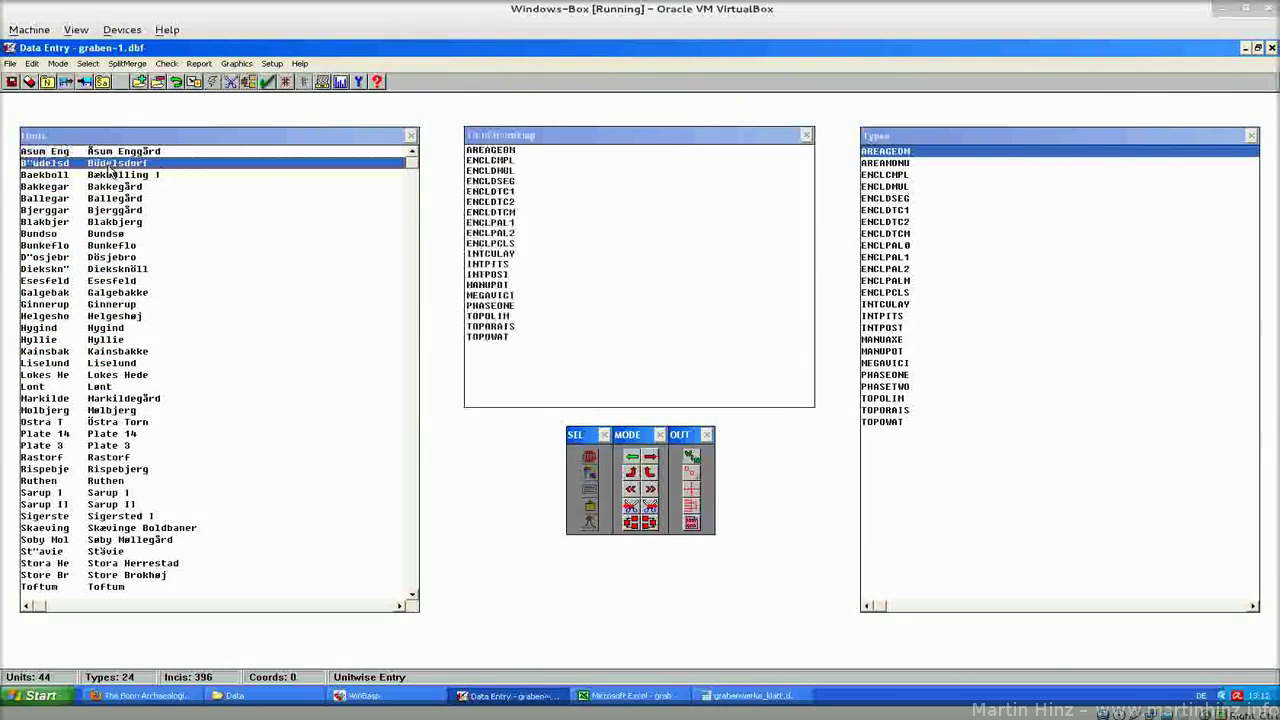
pyautogui.click(112, 175)
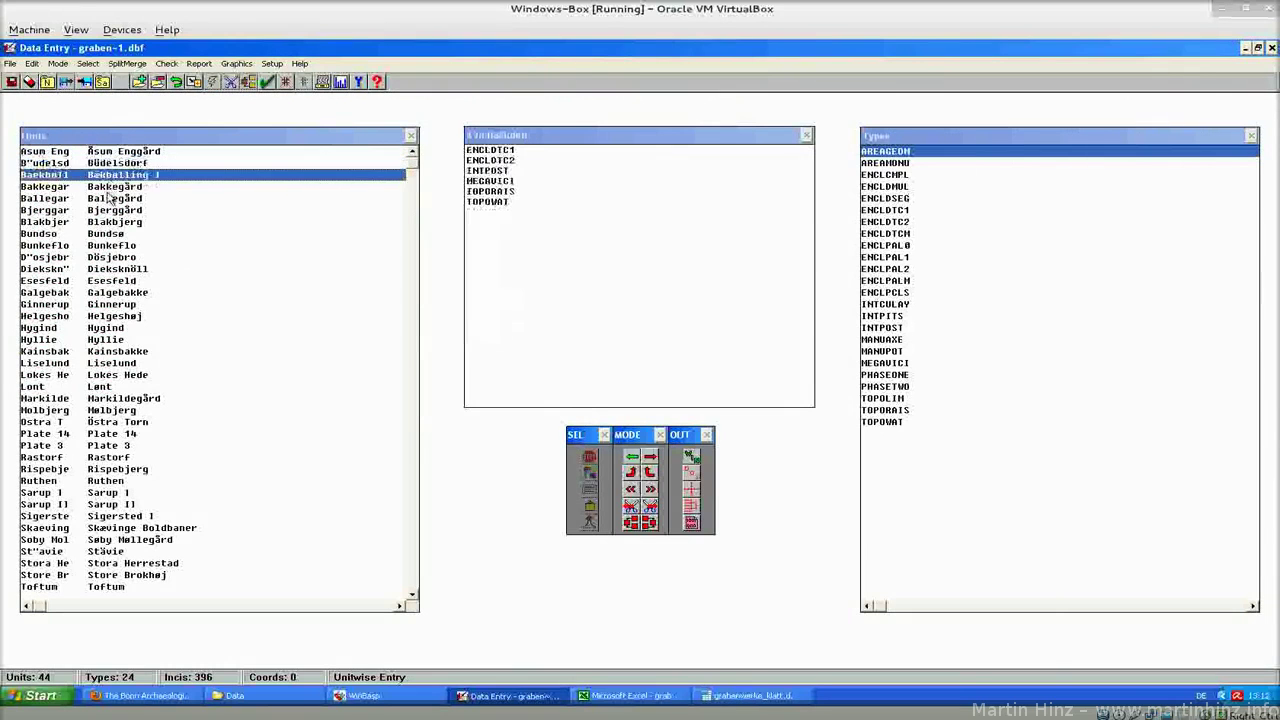
pyautogui.click(112, 188)
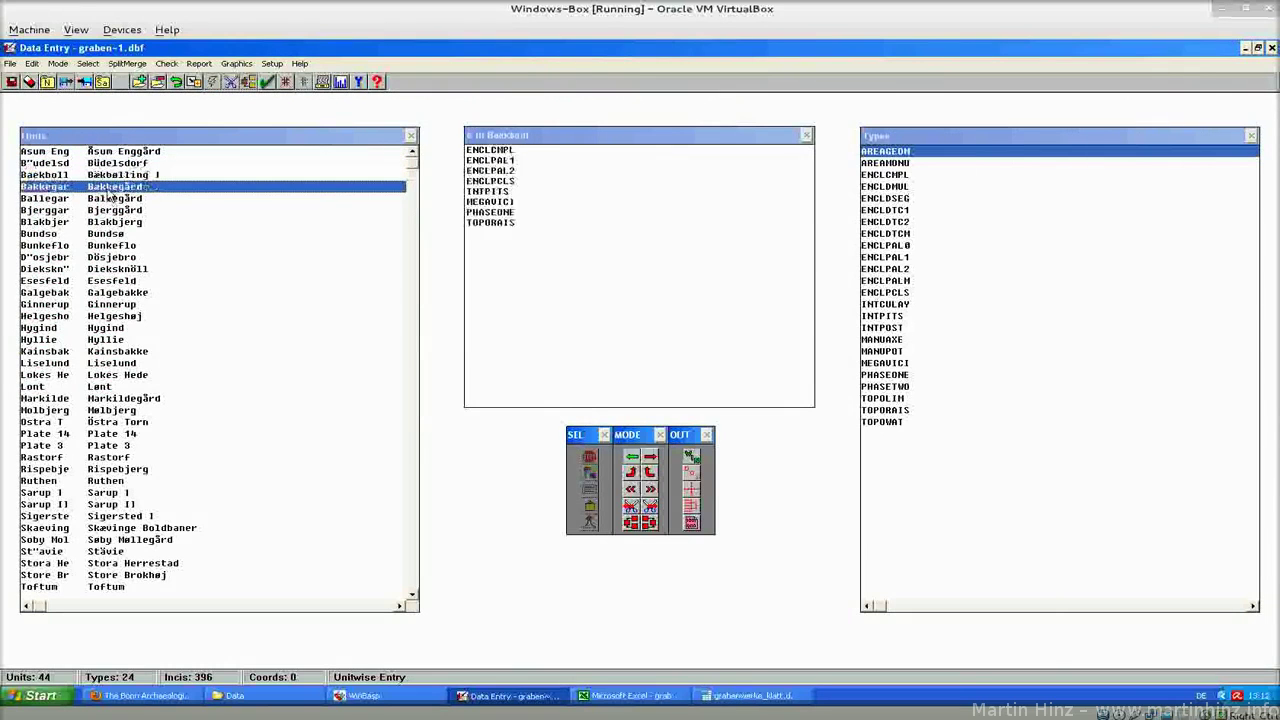
# - Change to typewise entry and view the units containing the types ENCLCMPL, ENCLDMUL, ENCLDTC1 and AREAGEOM
pyautogui.click(914, 163)
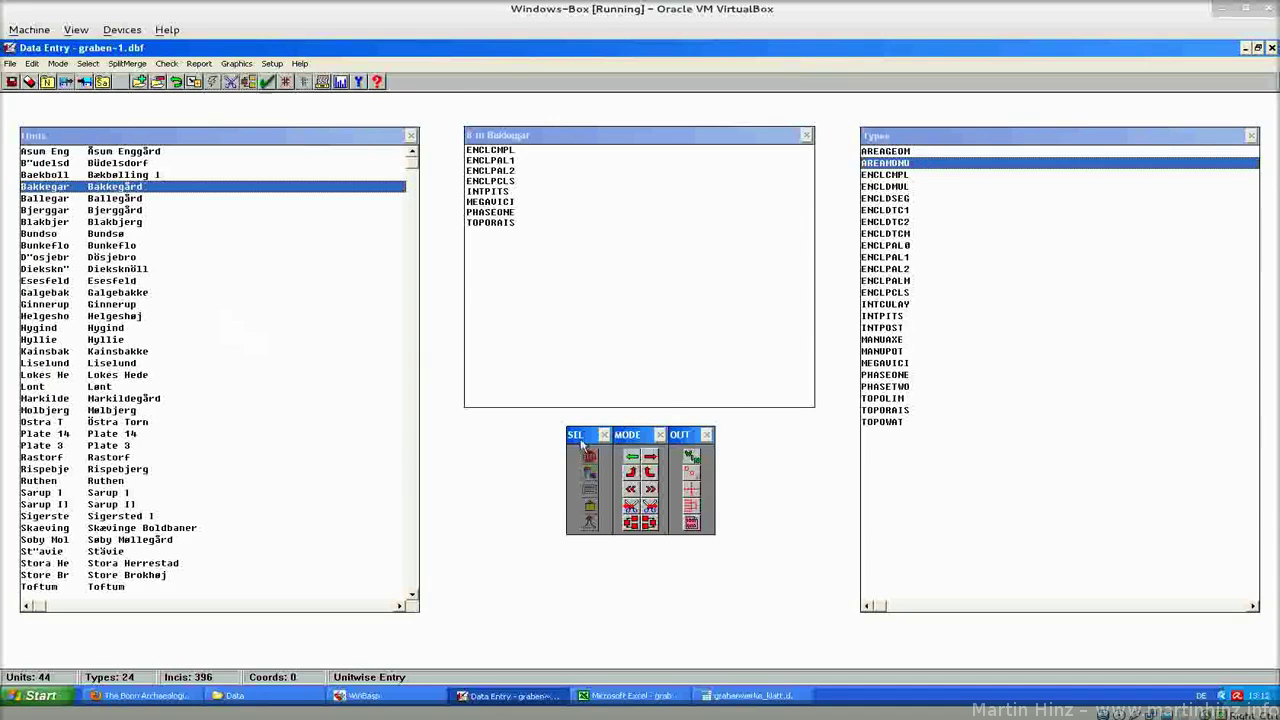
pyautogui.click(651, 456)
pyautogui.click(935, 175)
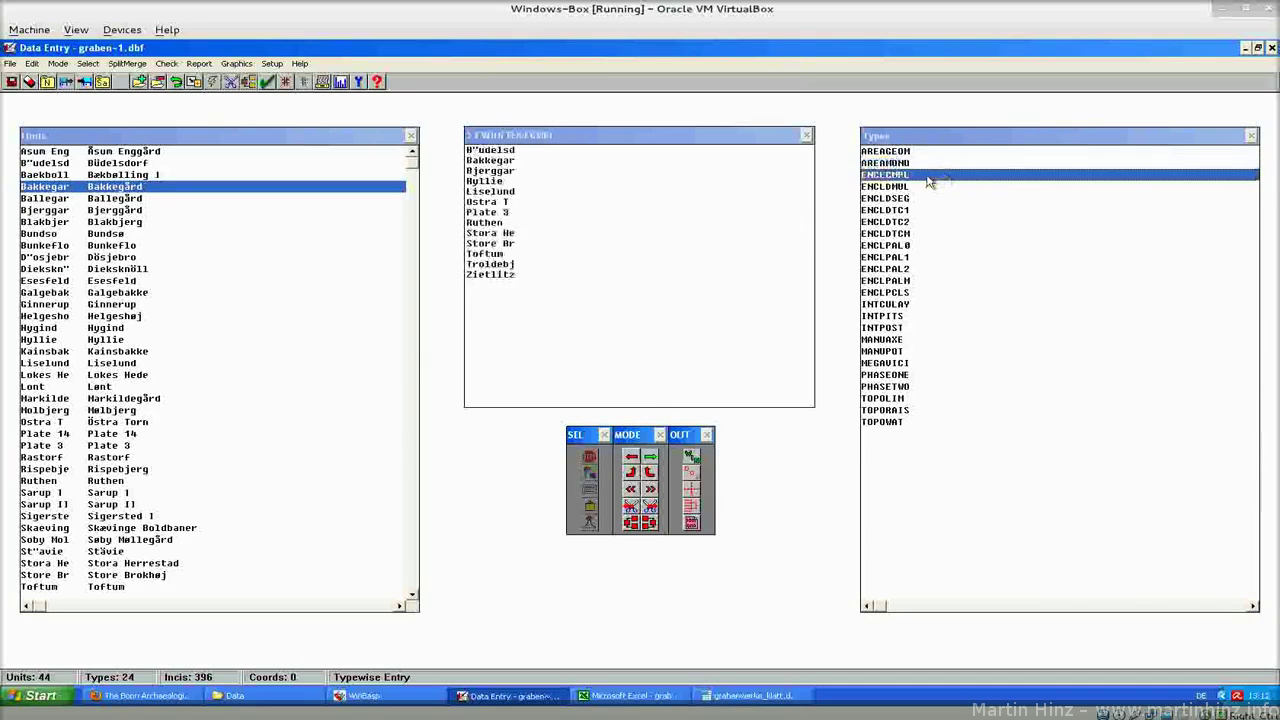
pyautogui.click(927, 188)
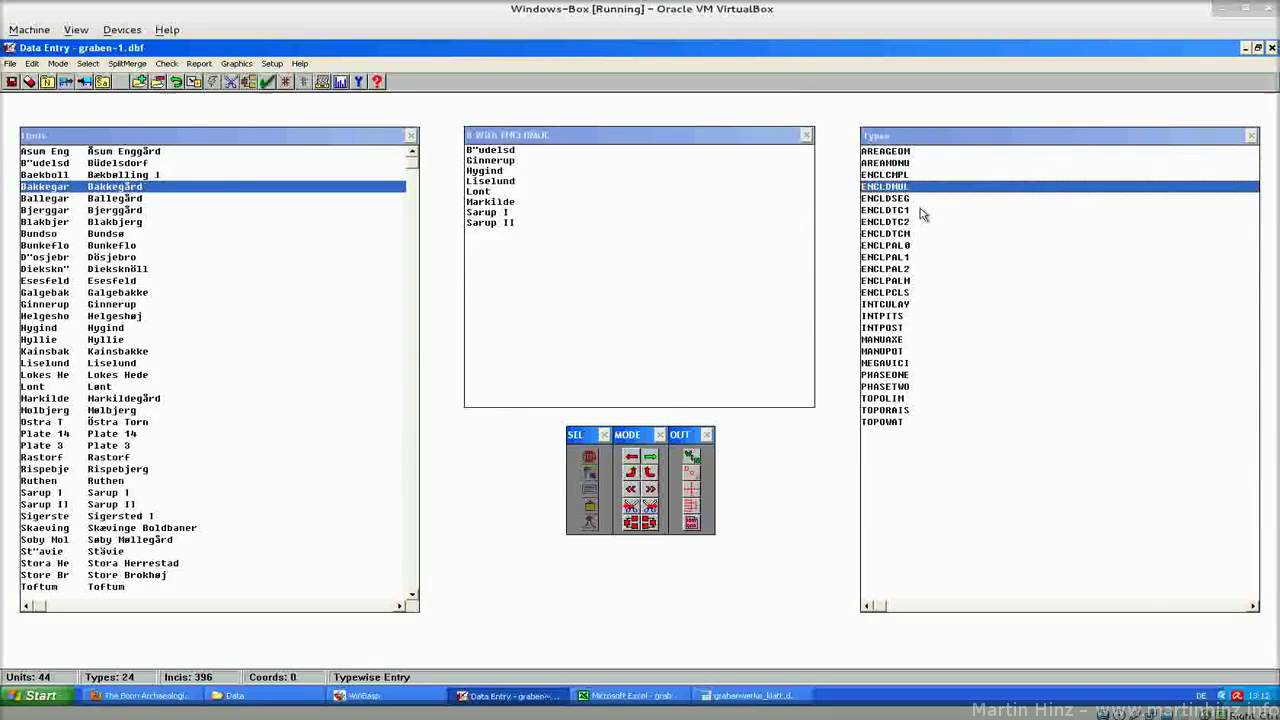
pyautogui.click(922, 211)
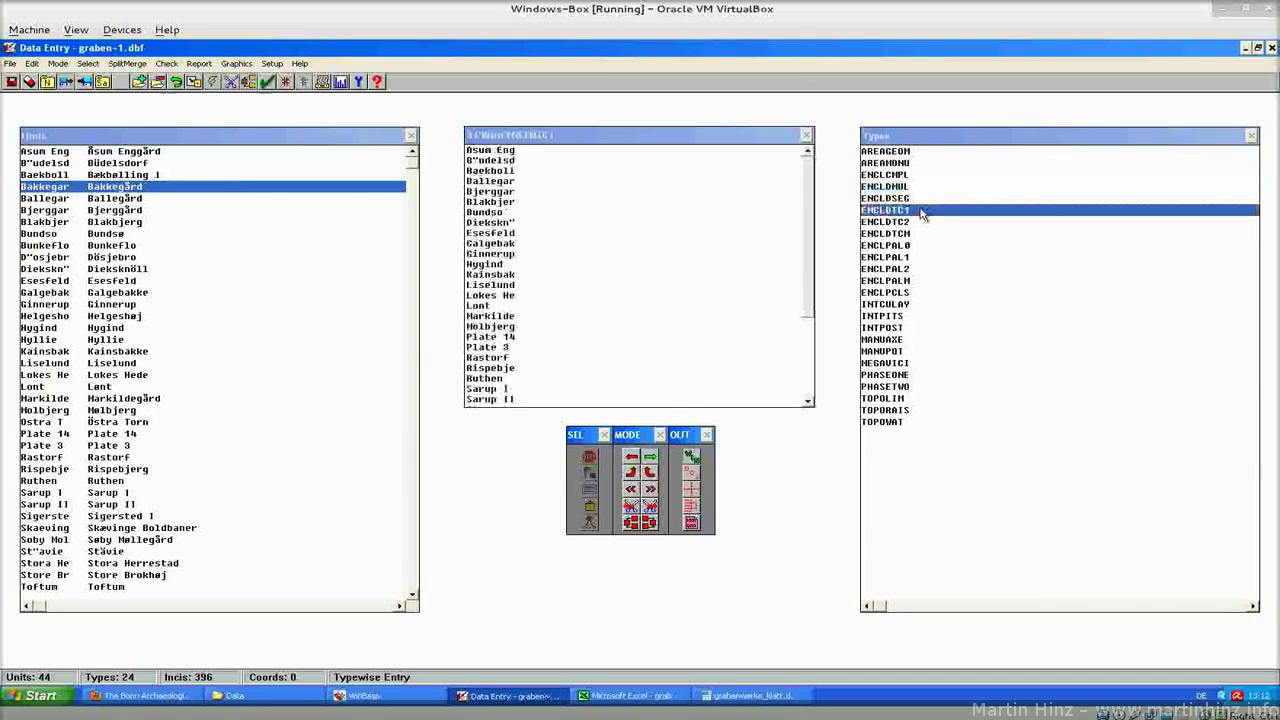
pyautogui.click(920, 153)
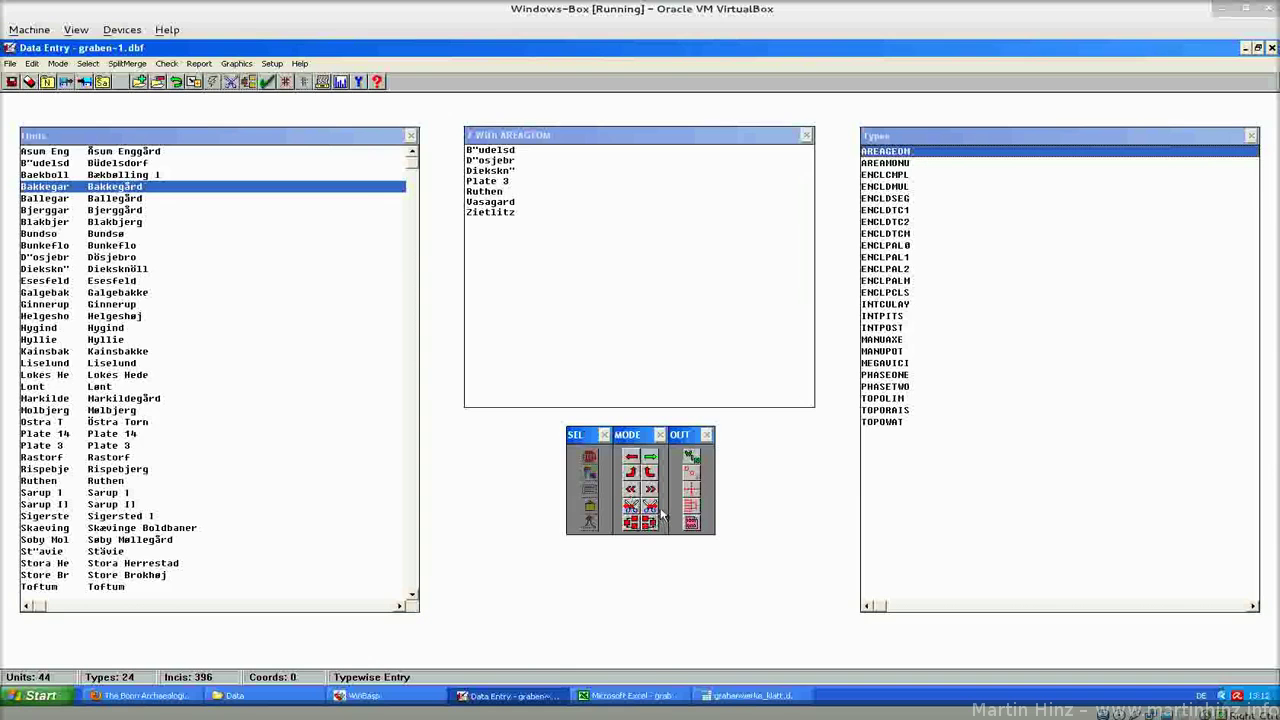
pyautogui.hotkey('alt', 'Tab')
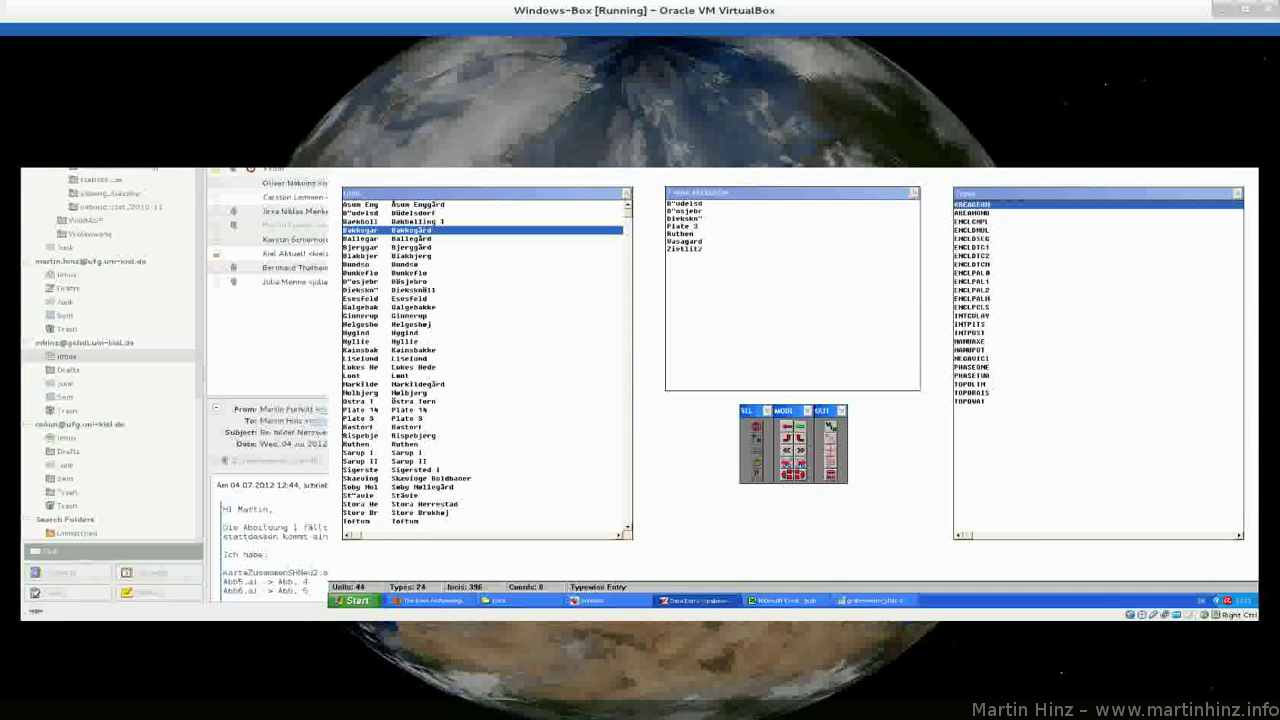
pyautogui.press('super')
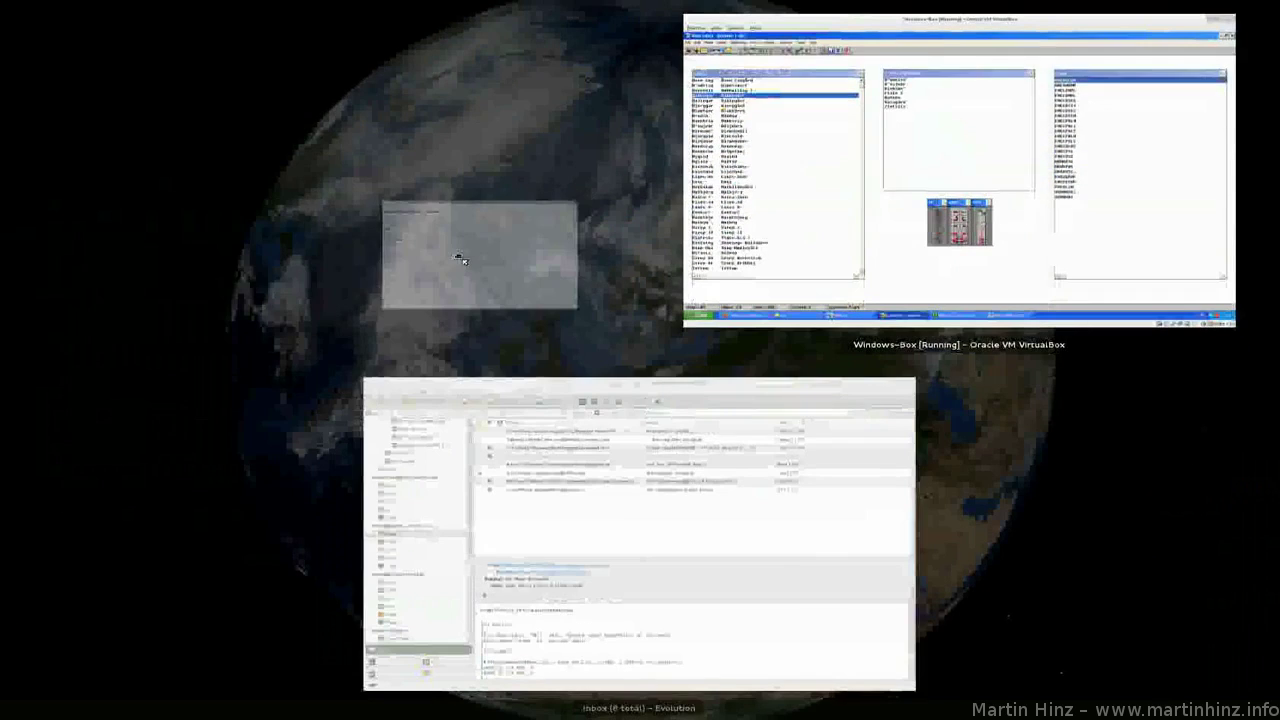
pyautogui.click(457, 260)
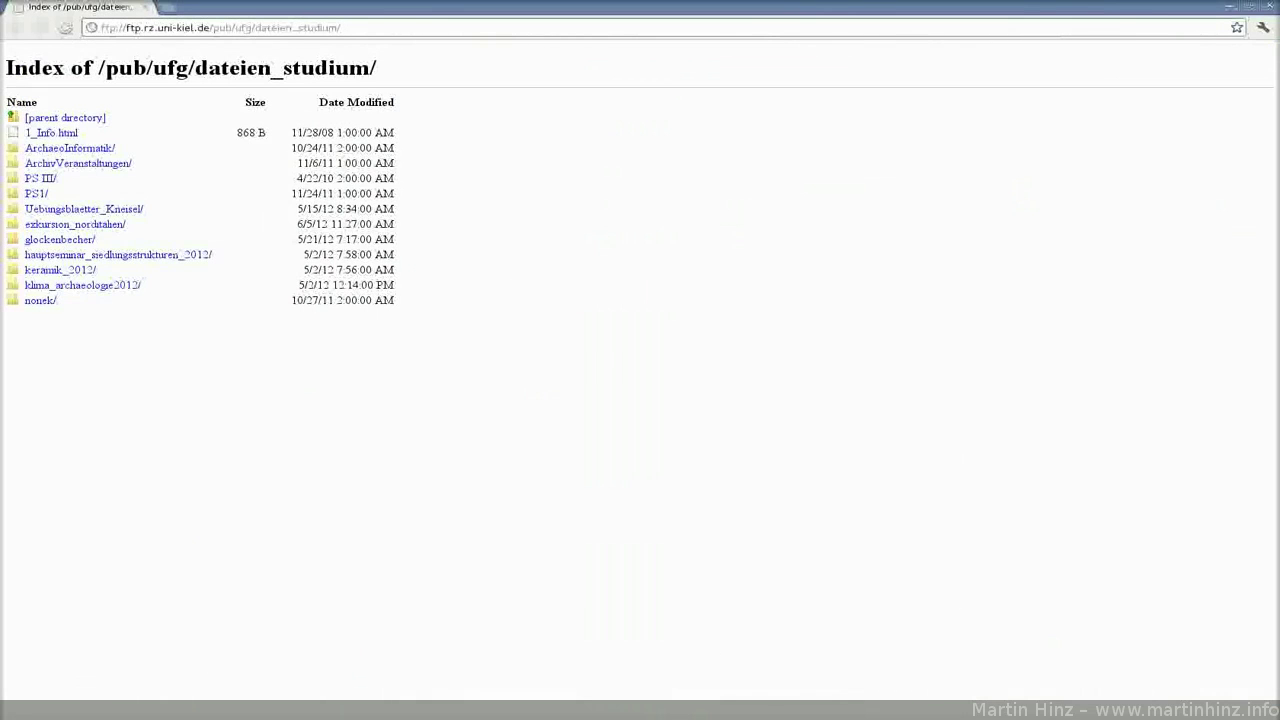
pyautogui.press('super+w')
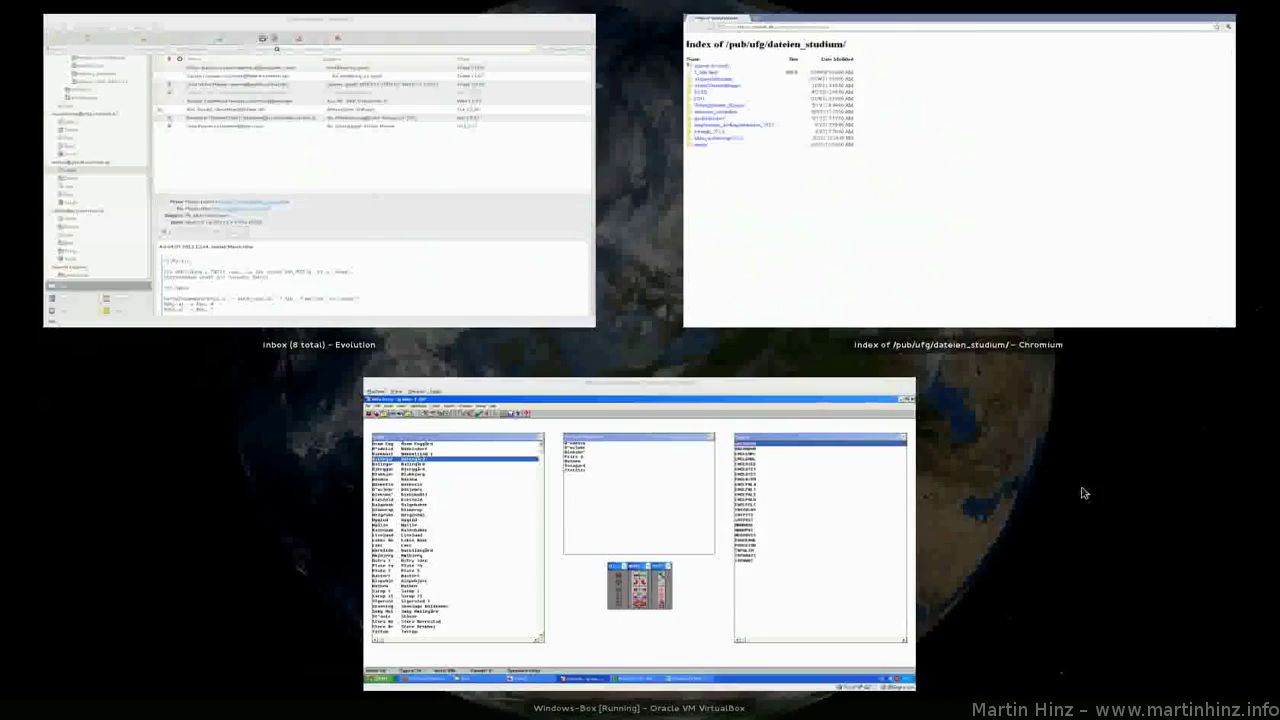
pyautogui.click(760, 528)
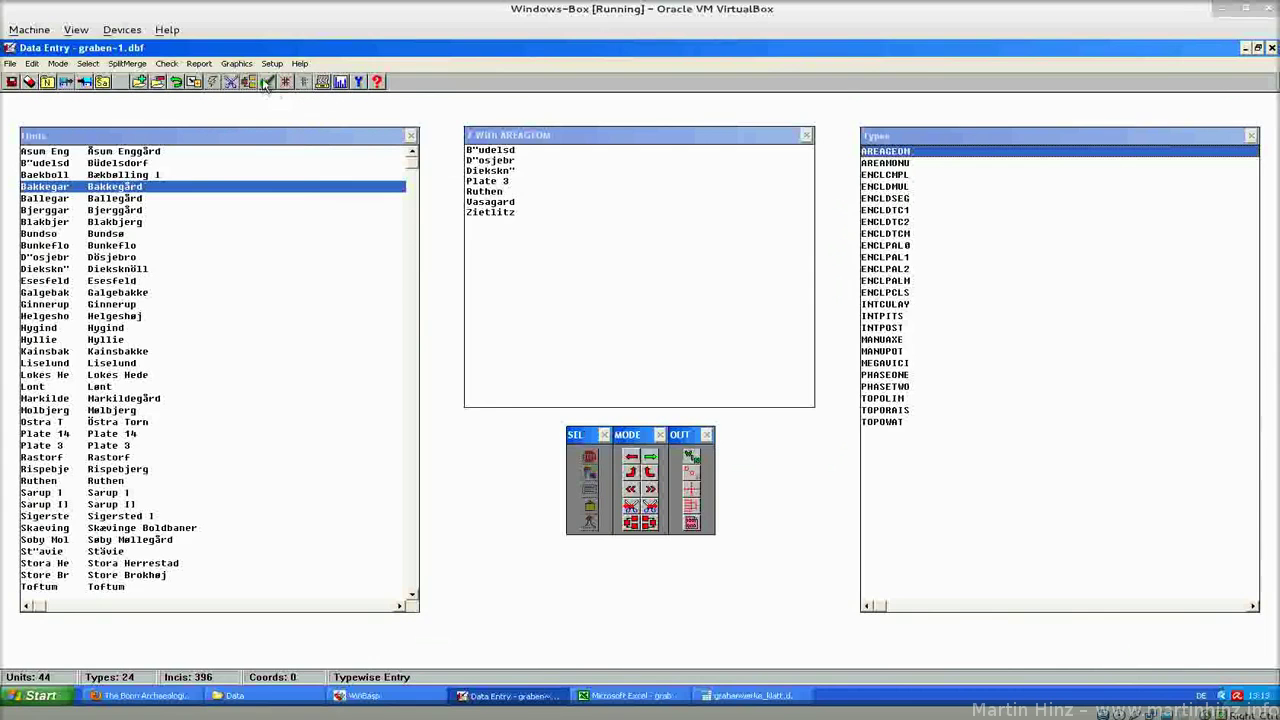
# - Run the data check on the imported units and types with iterative removal enabled
pyautogui.click(168, 64)
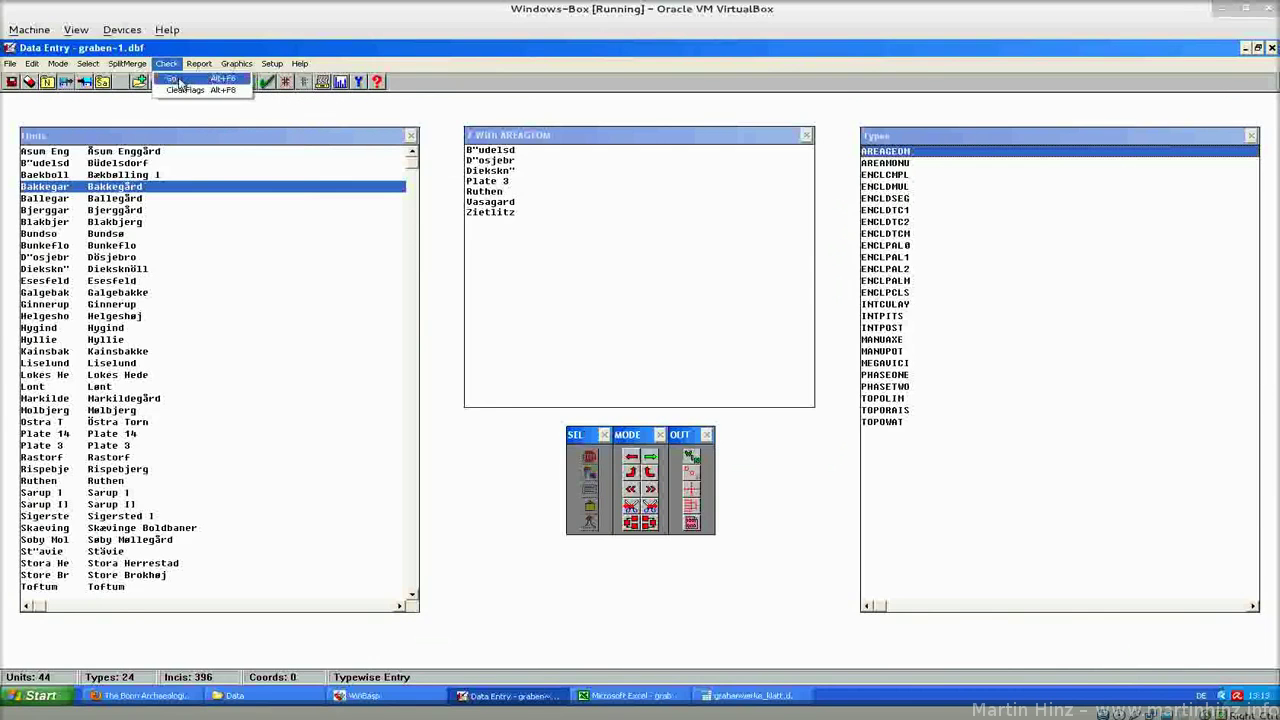
pyautogui.click(180, 80)
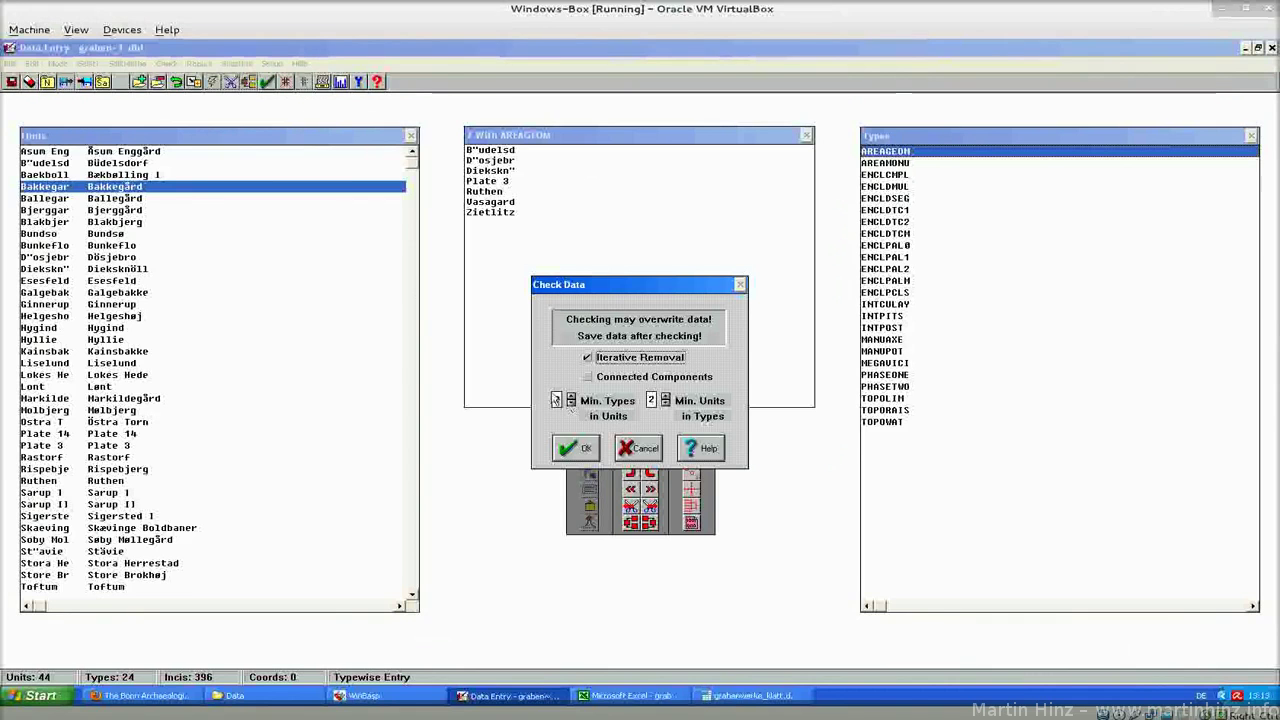
pyautogui.click(572, 398)
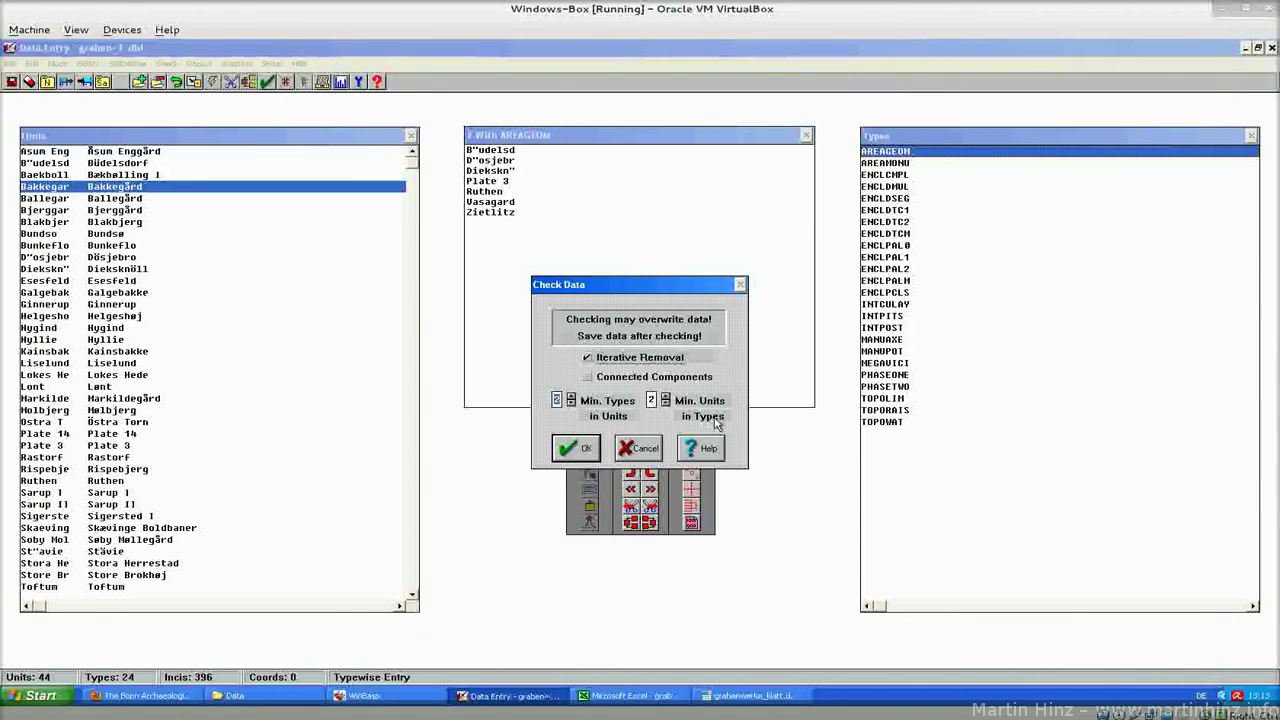
pyautogui.click(667, 404)
pyautogui.click(577, 449)
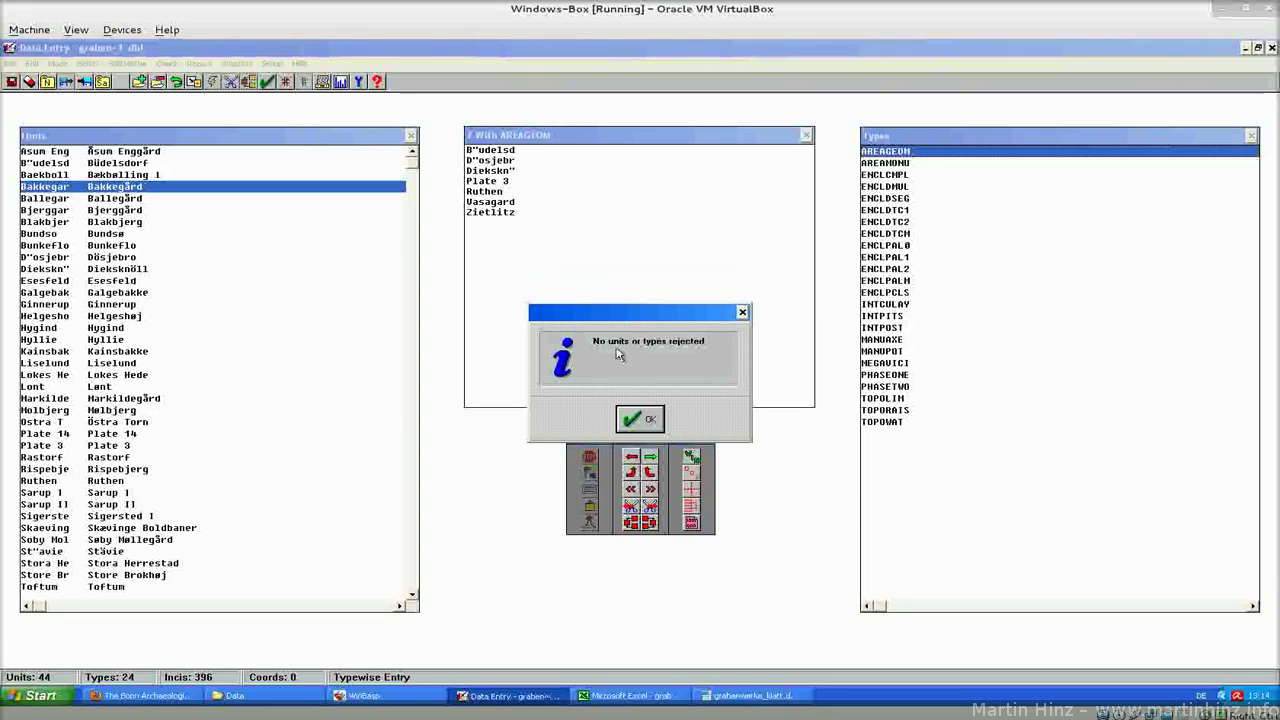
pyautogui.click(647, 423)
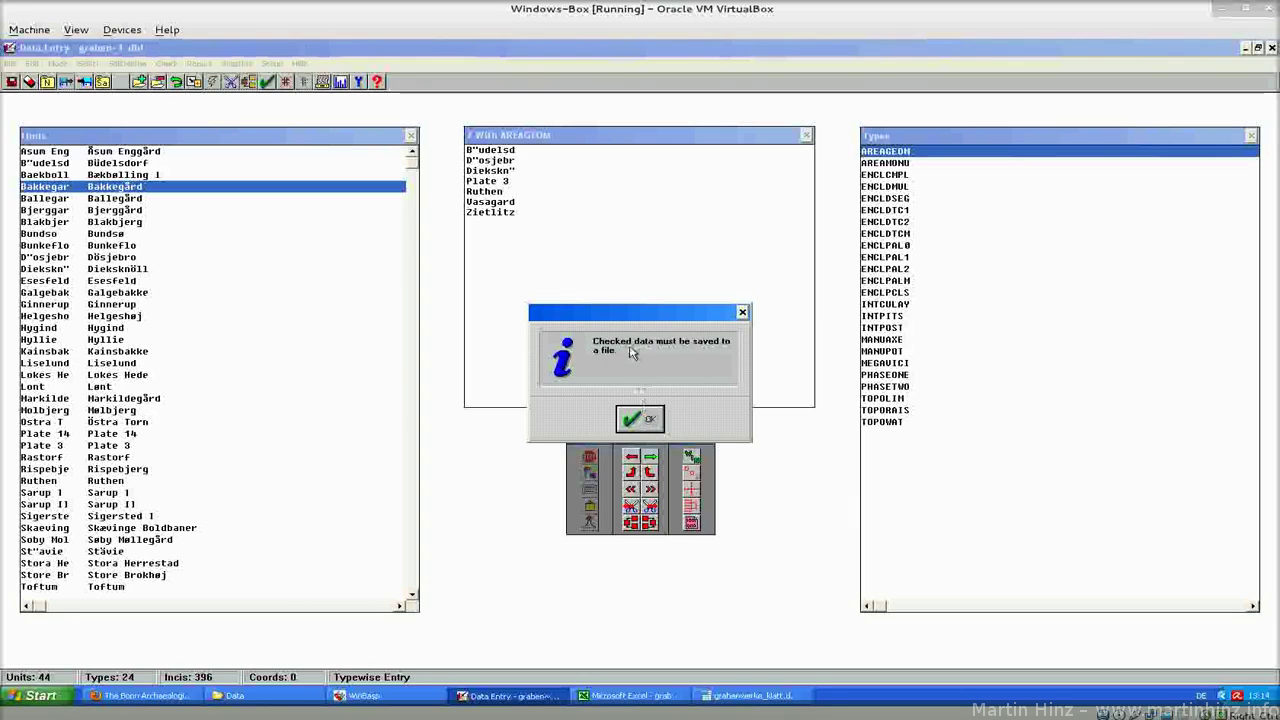
# - Save the checked data as the WinBASP .eck file under its suggested name, as presence/absence data titled Grabenwerke
pyautogui.click(648, 421)
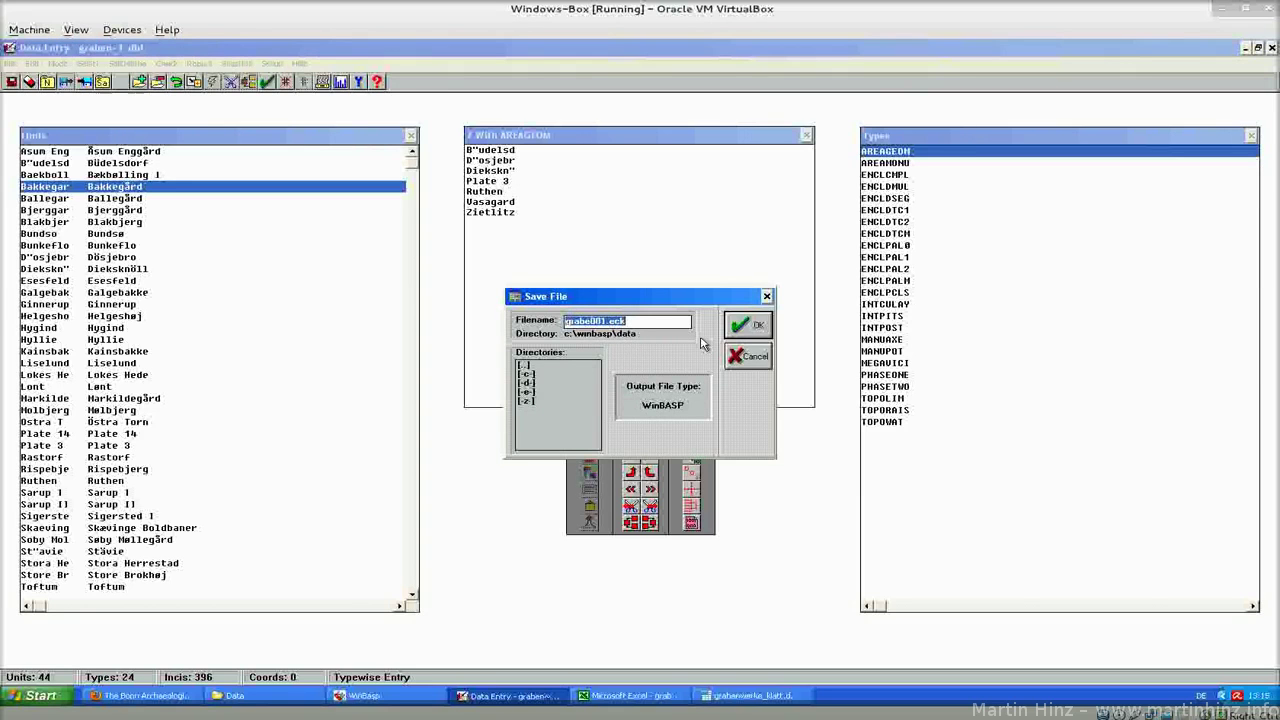
pyautogui.click(746, 325)
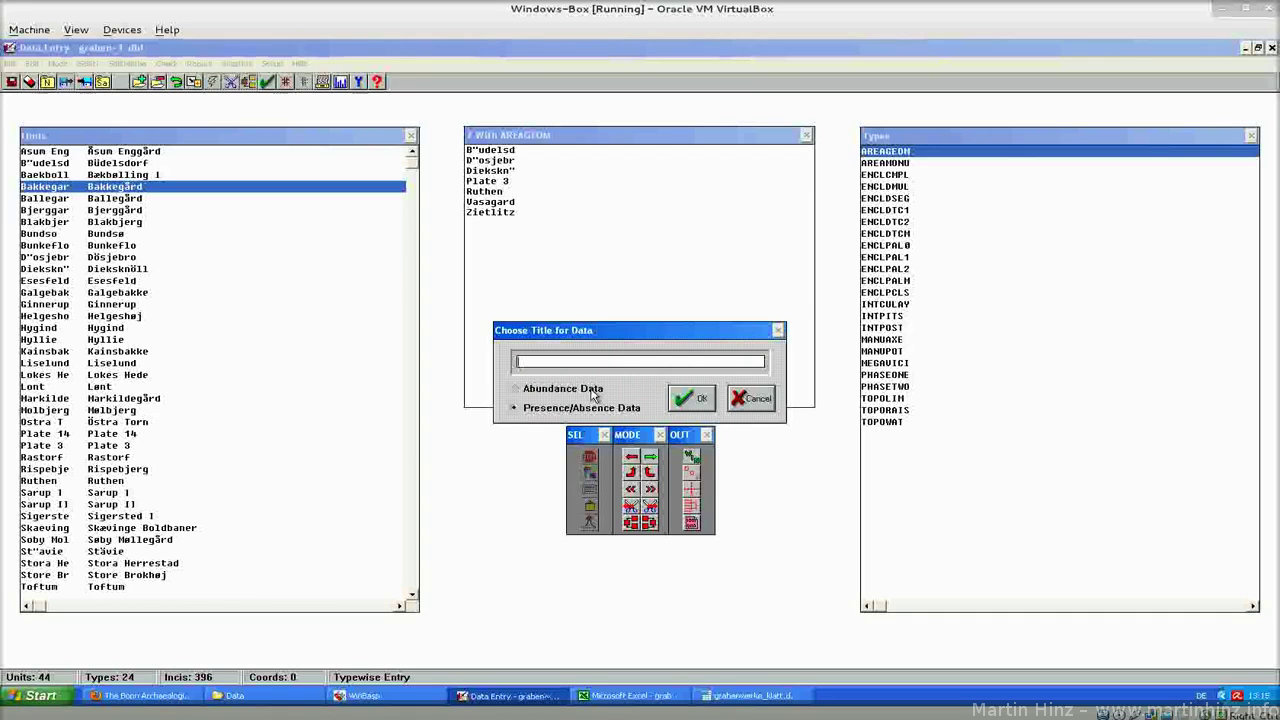
pyautogui.press('Return')
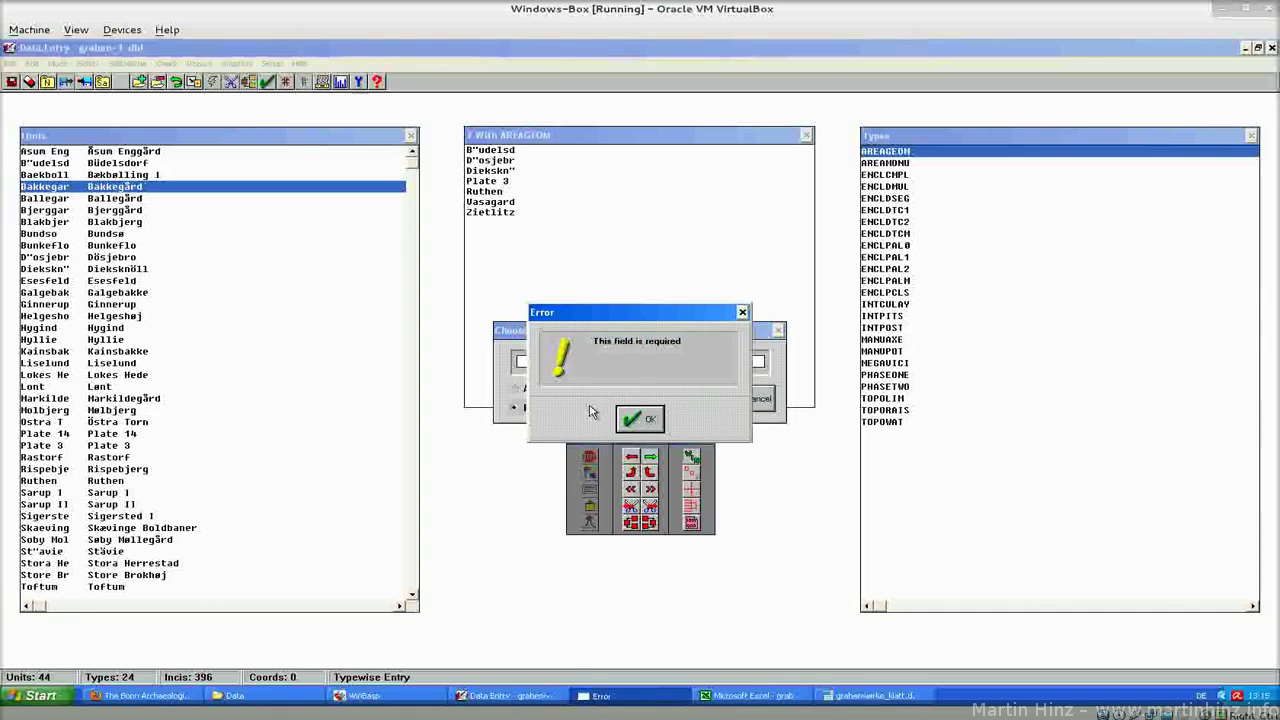
pyautogui.click(638, 420)
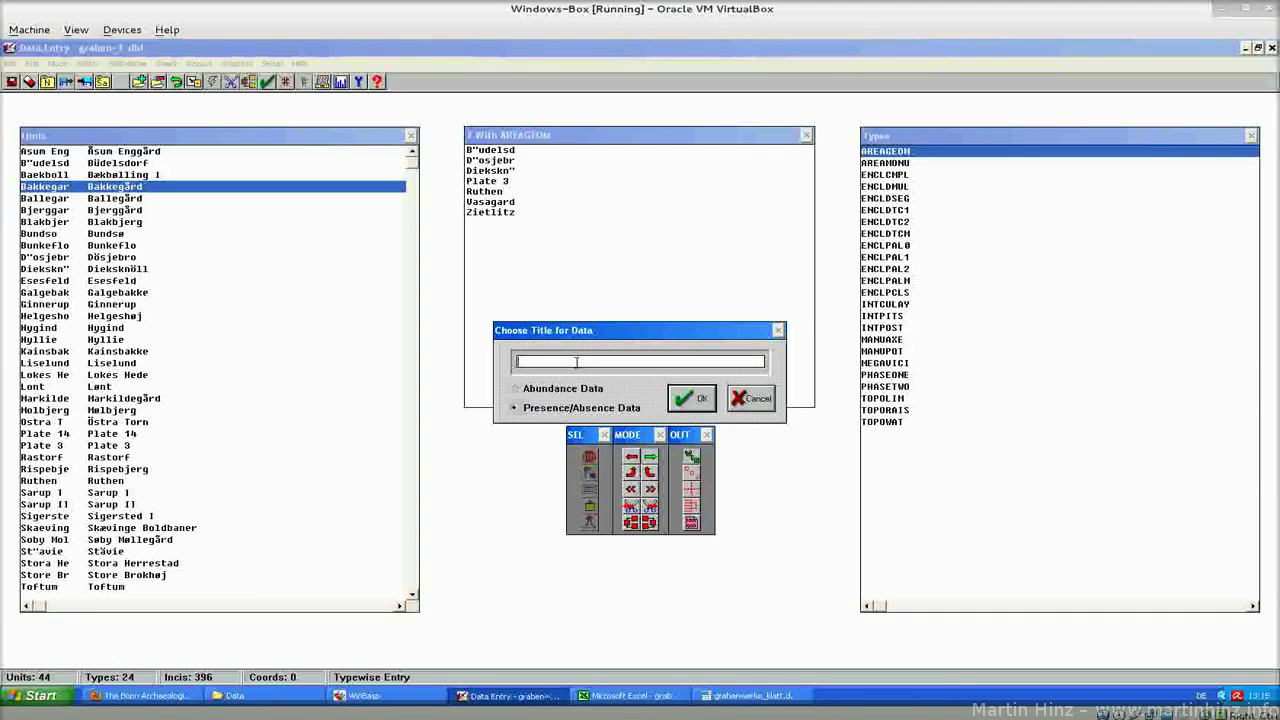
pyautogui.write('Grabenwerke')
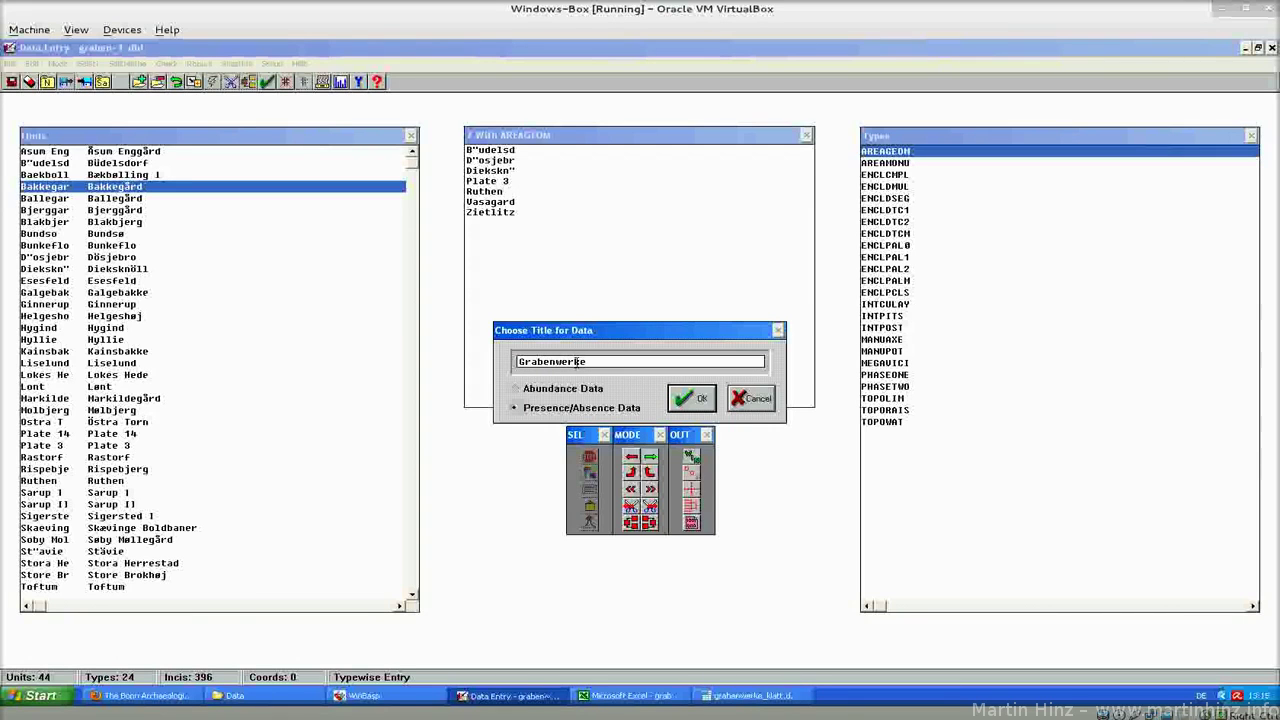
pyautogui.click(690, 400)
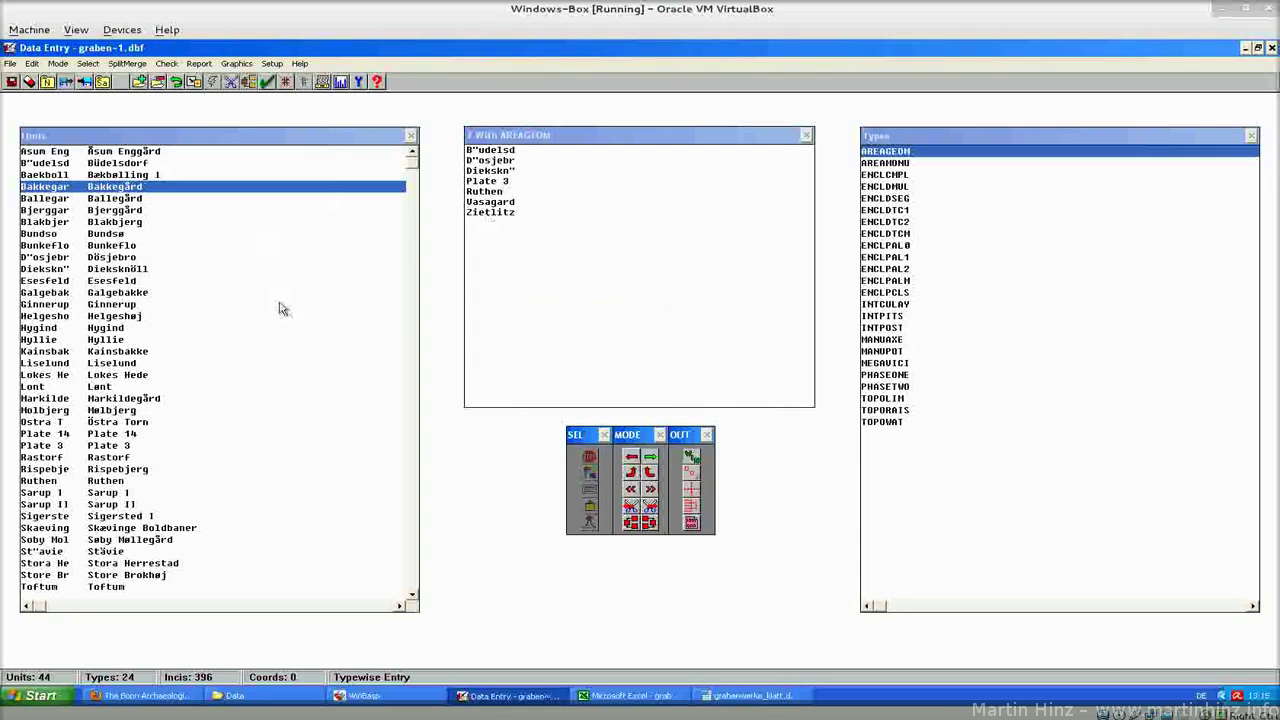
# - Switch to WinBasp Tools and open the checked file grabe001.eck from c:\winbasp\data
pyautogui.click(418, 698)
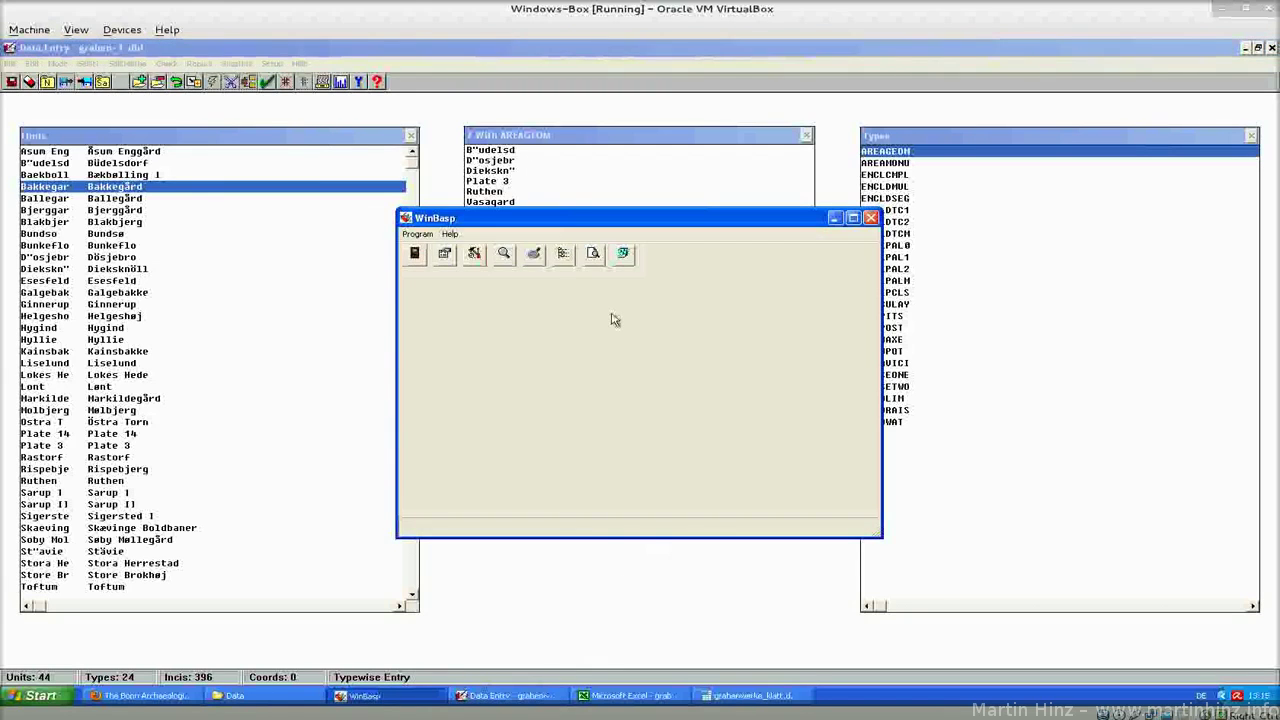
pyautogui.click(474, 255)
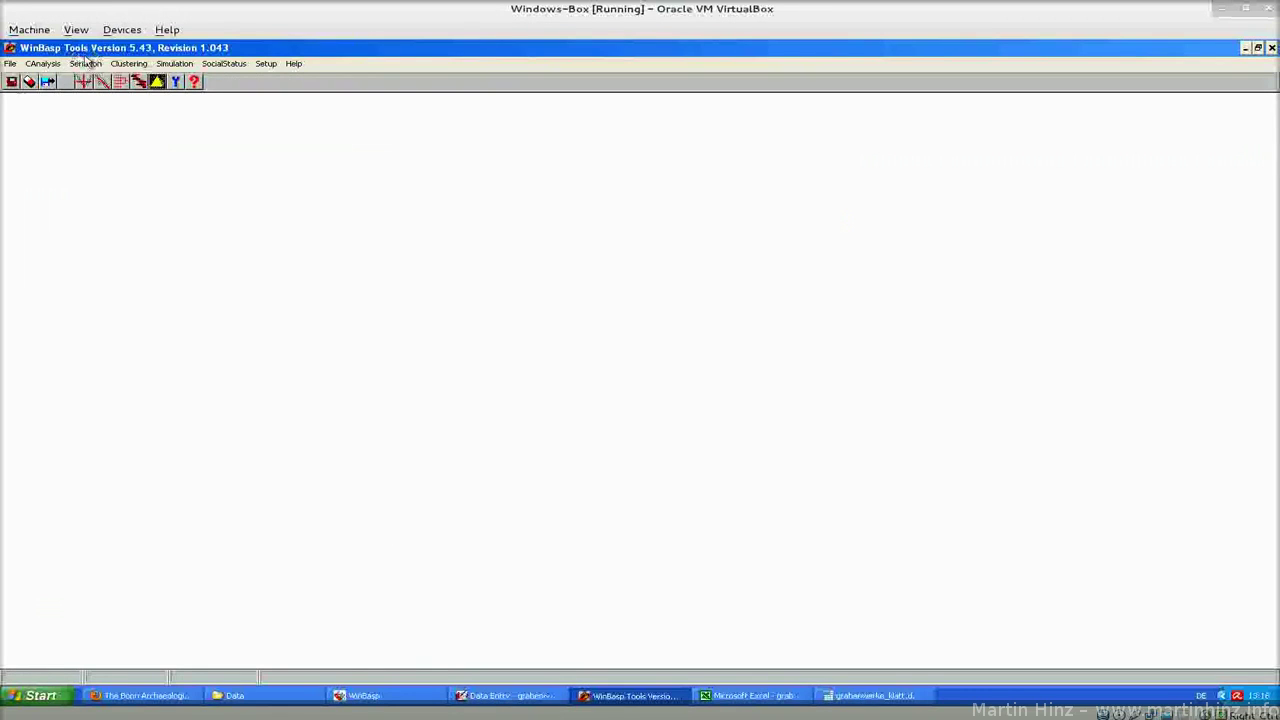
pyautogui.click(14, 64)
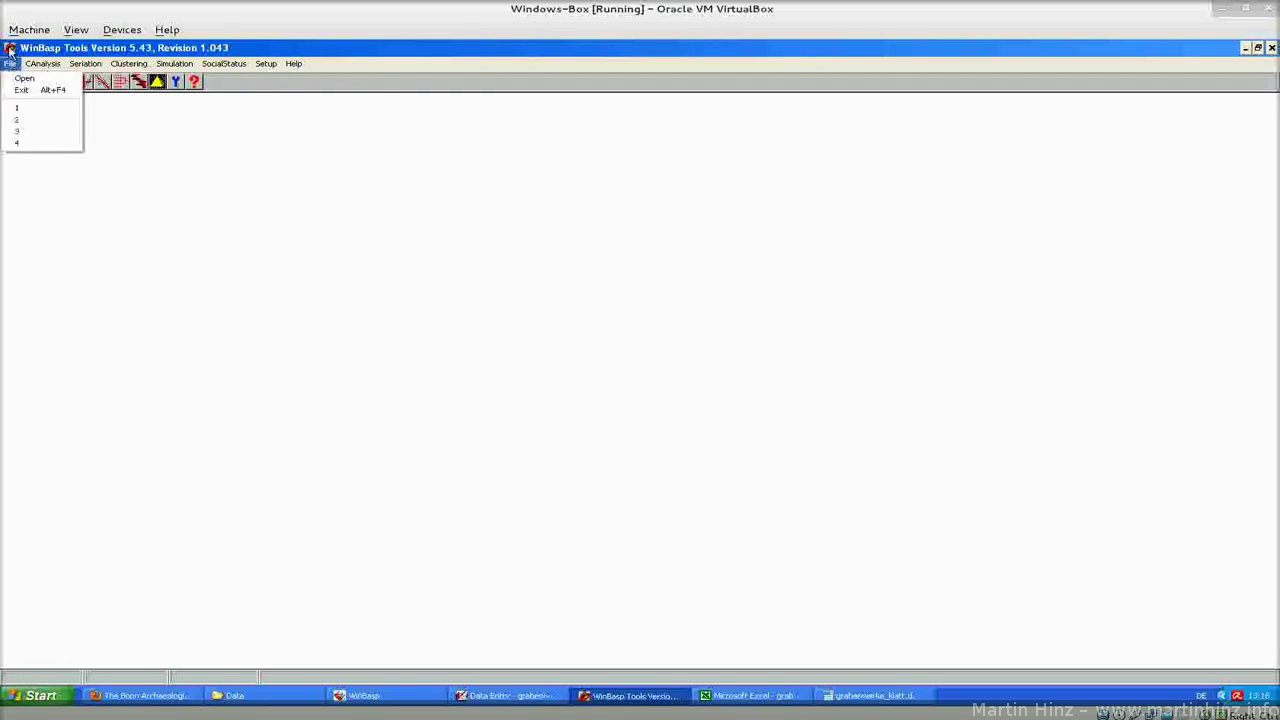
pyautogui.click(16, 79)
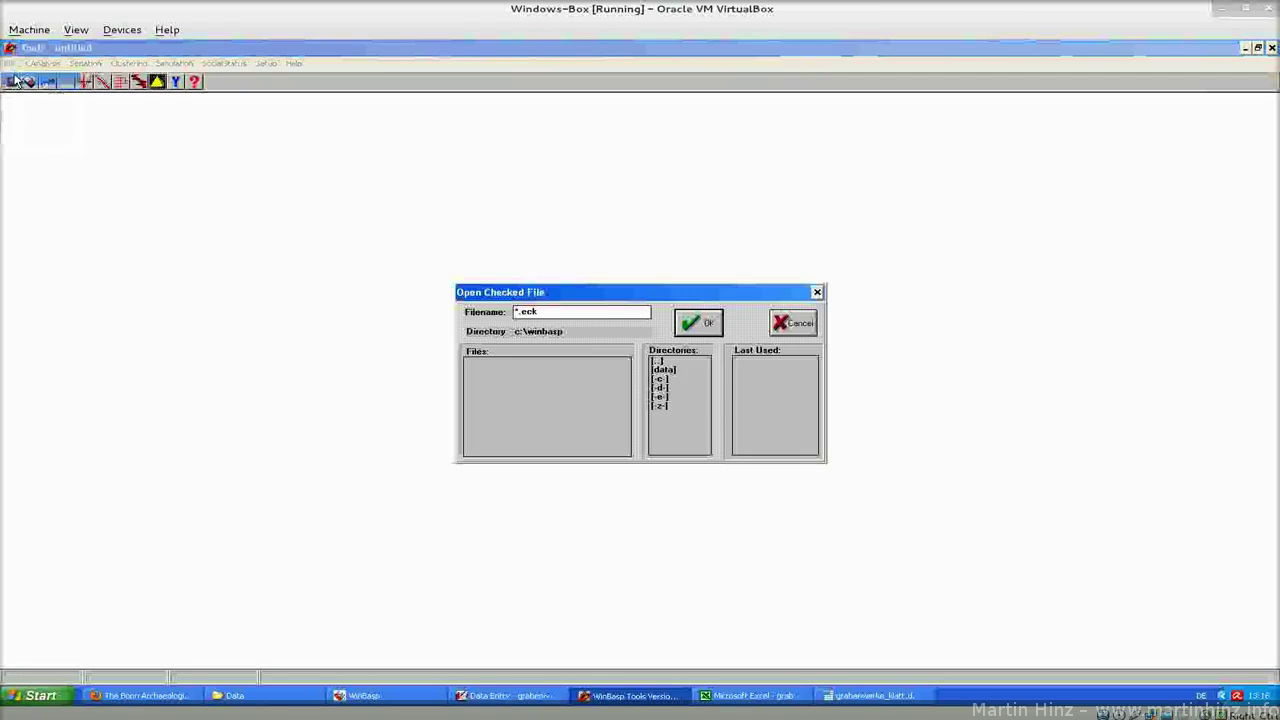
pyautogui.doubleClick(670, 369)
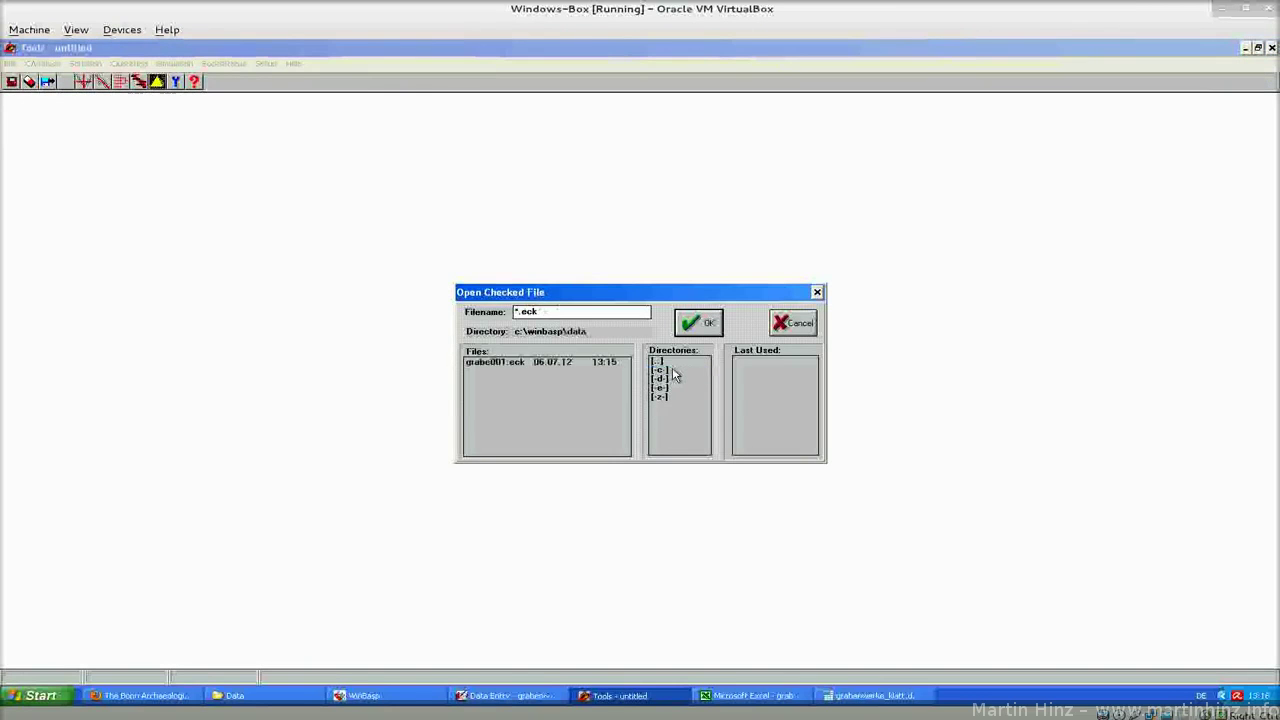
pyautogui.click(517, 365)
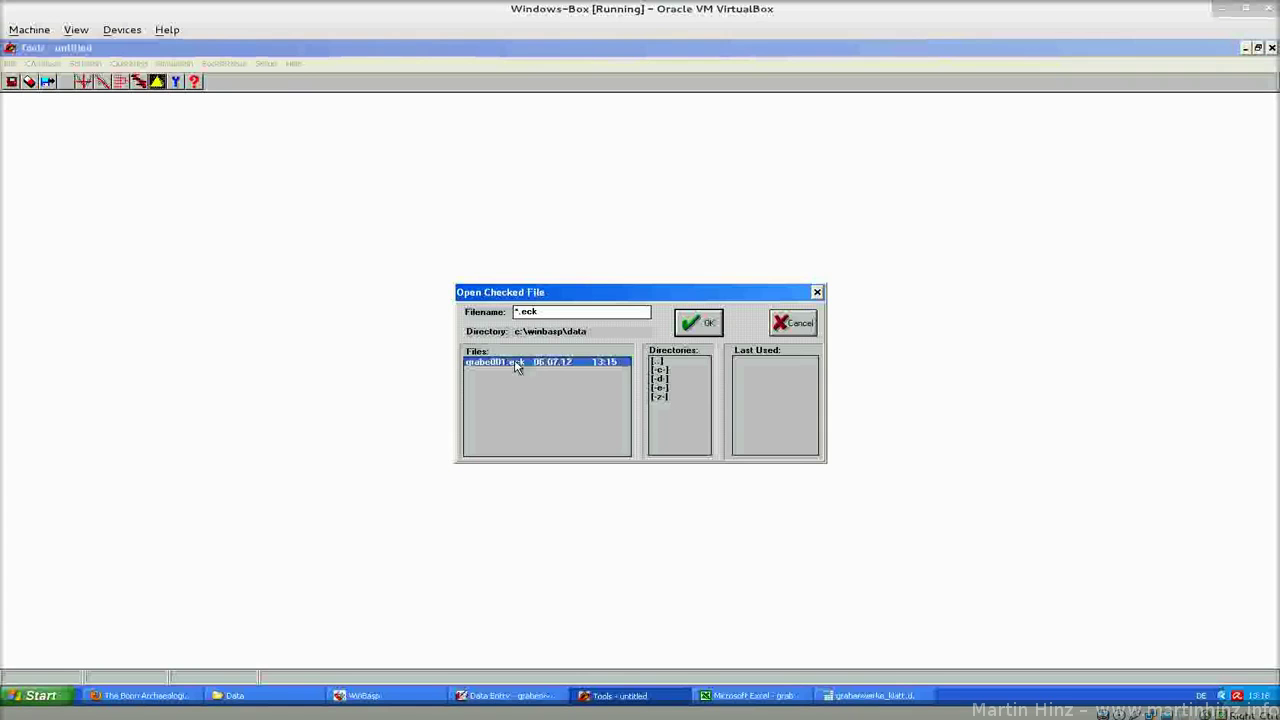
pyautogui.click(703, 334)
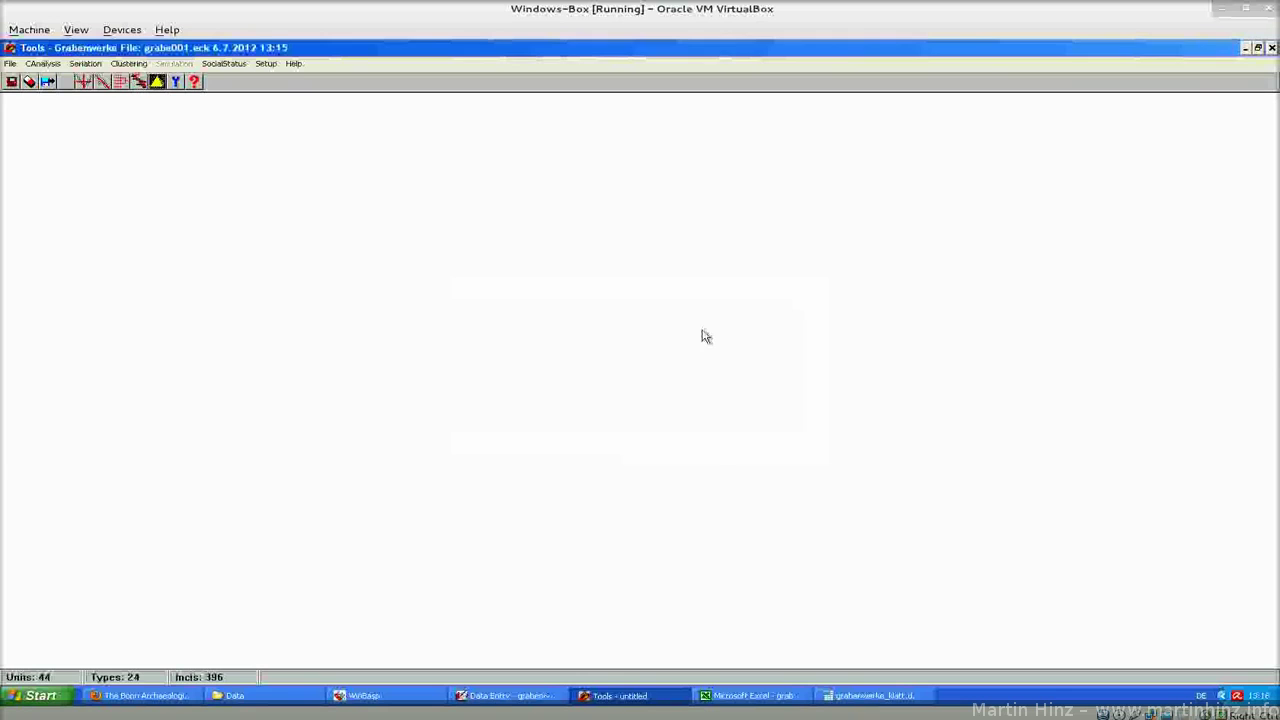
# - Cancel the first correspondence analysis setup and set it up again with grabe001.eck reloaded
pyautogui.click(48, 80)
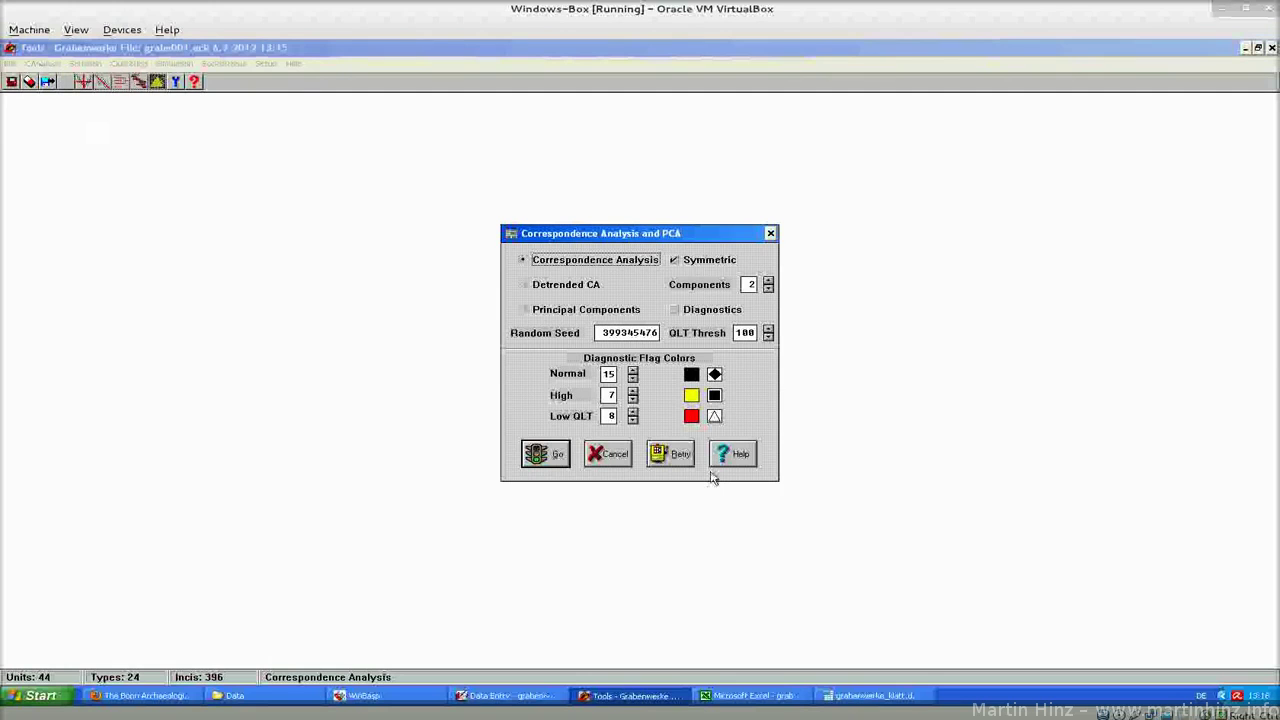
pyautogui.click(608, 455)
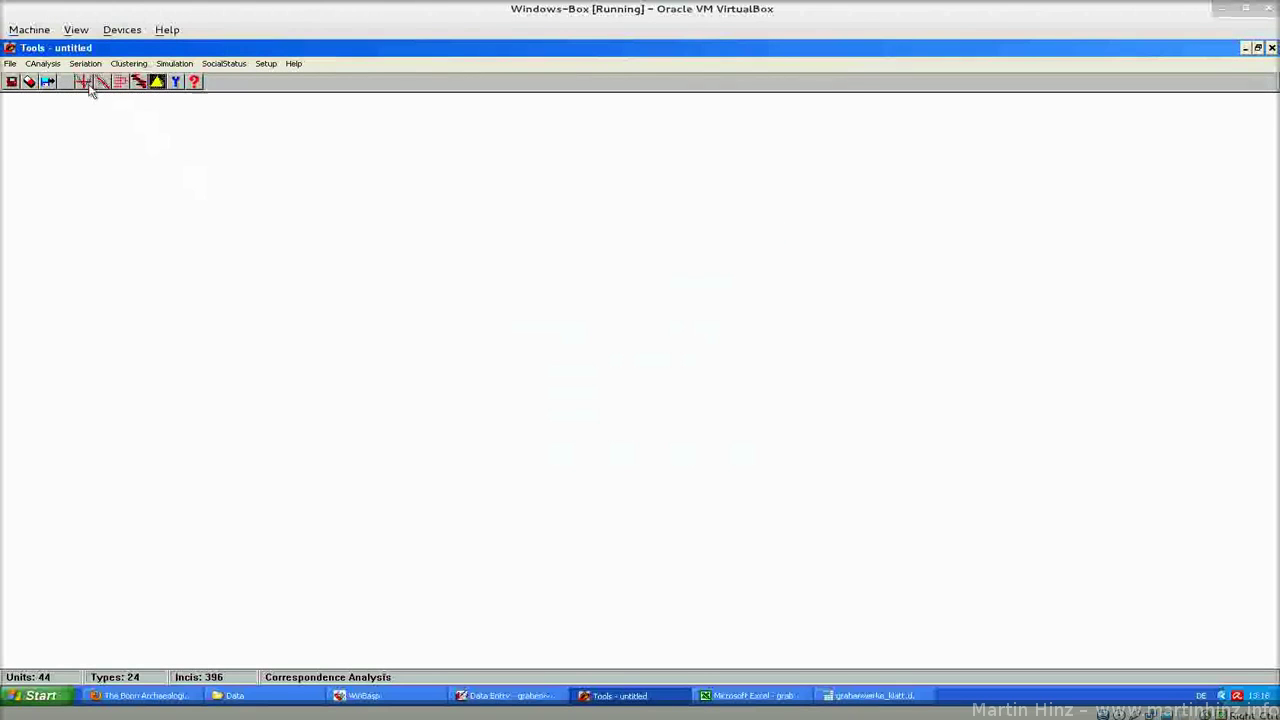
pyautogui.click(86, 84)
pyautogui.click(510, 364)
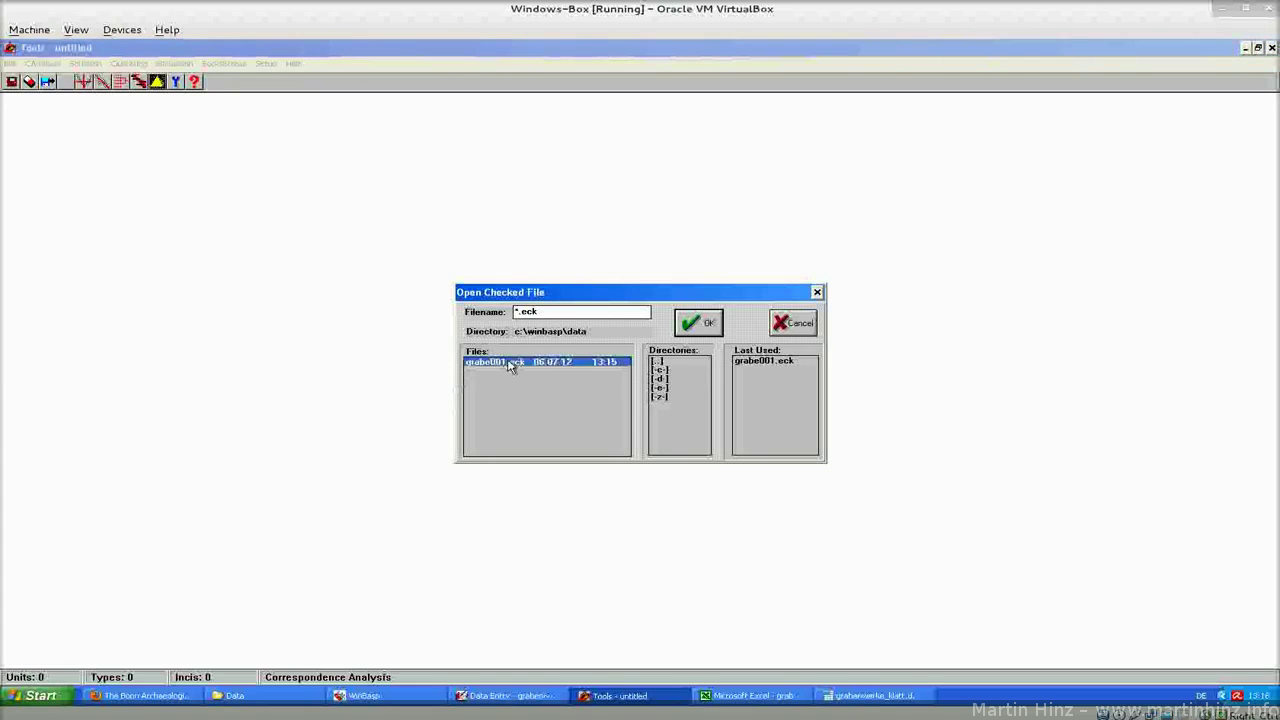
pyautogui.click(706, 324)
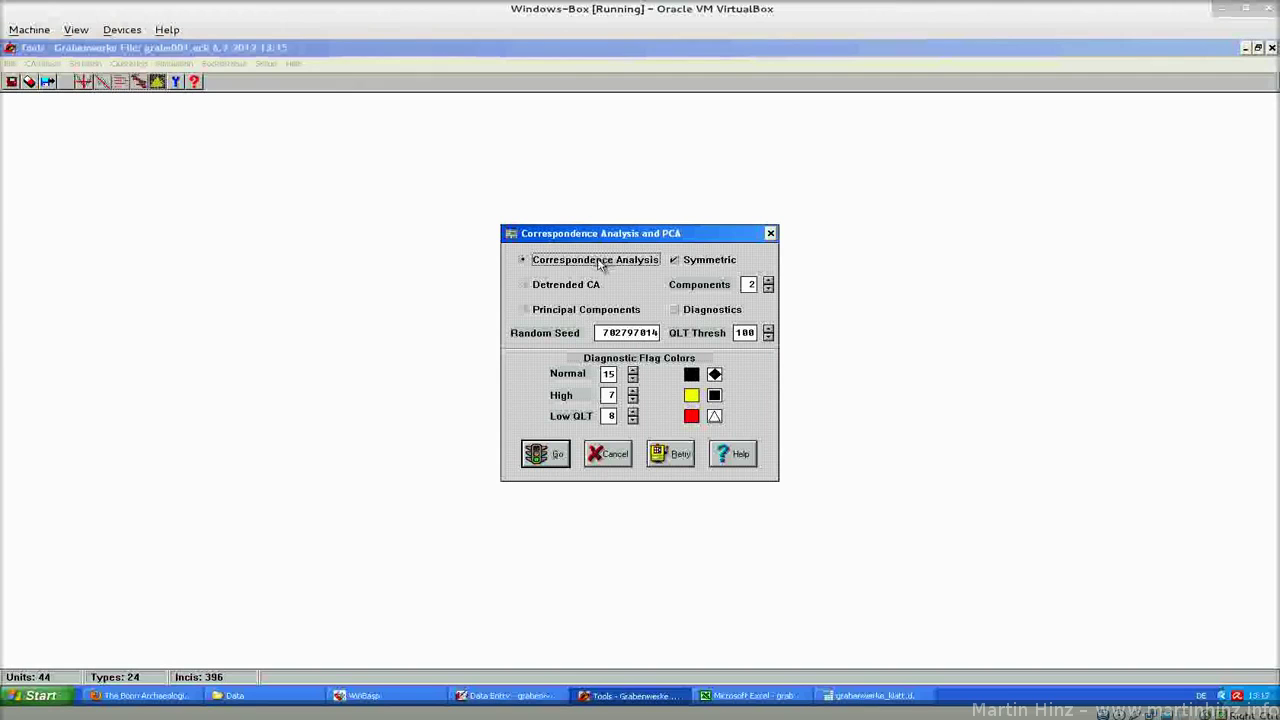
# - Consult the help on the correspondence analysis options and review the Symmetric and Components settings
pyautogui.click(714, 262)
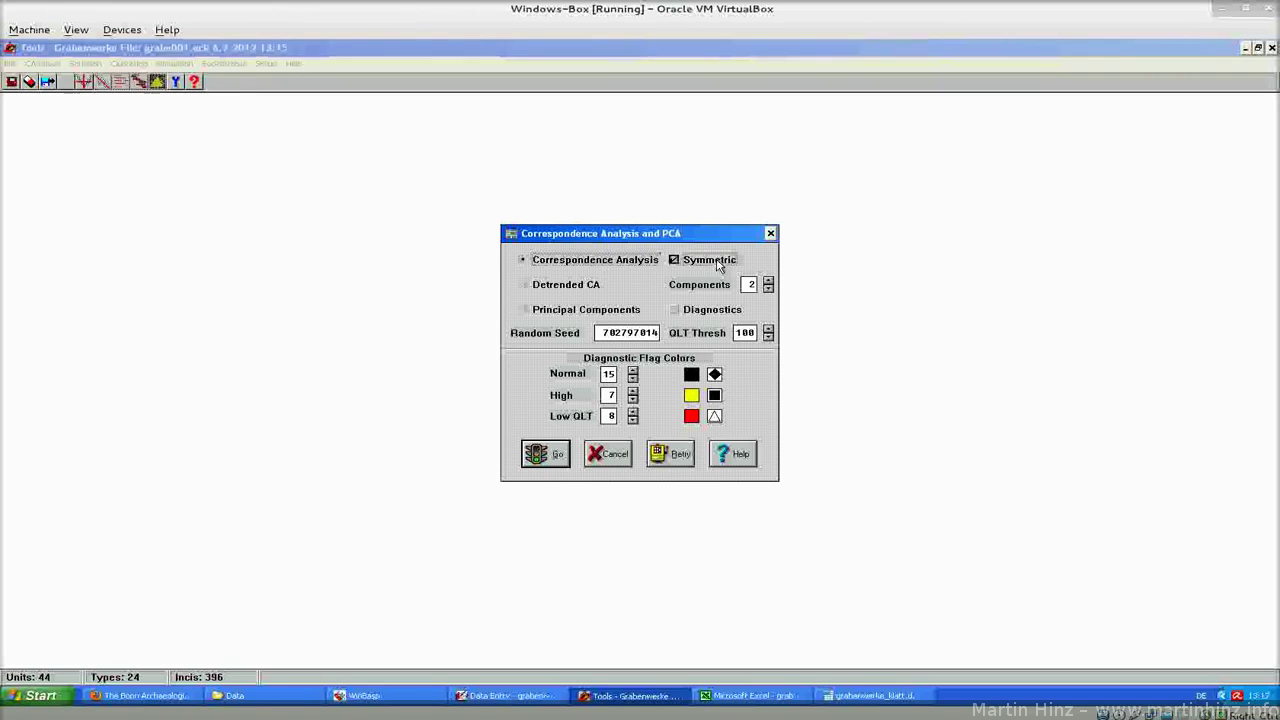
pyautogui.click(735, 456)
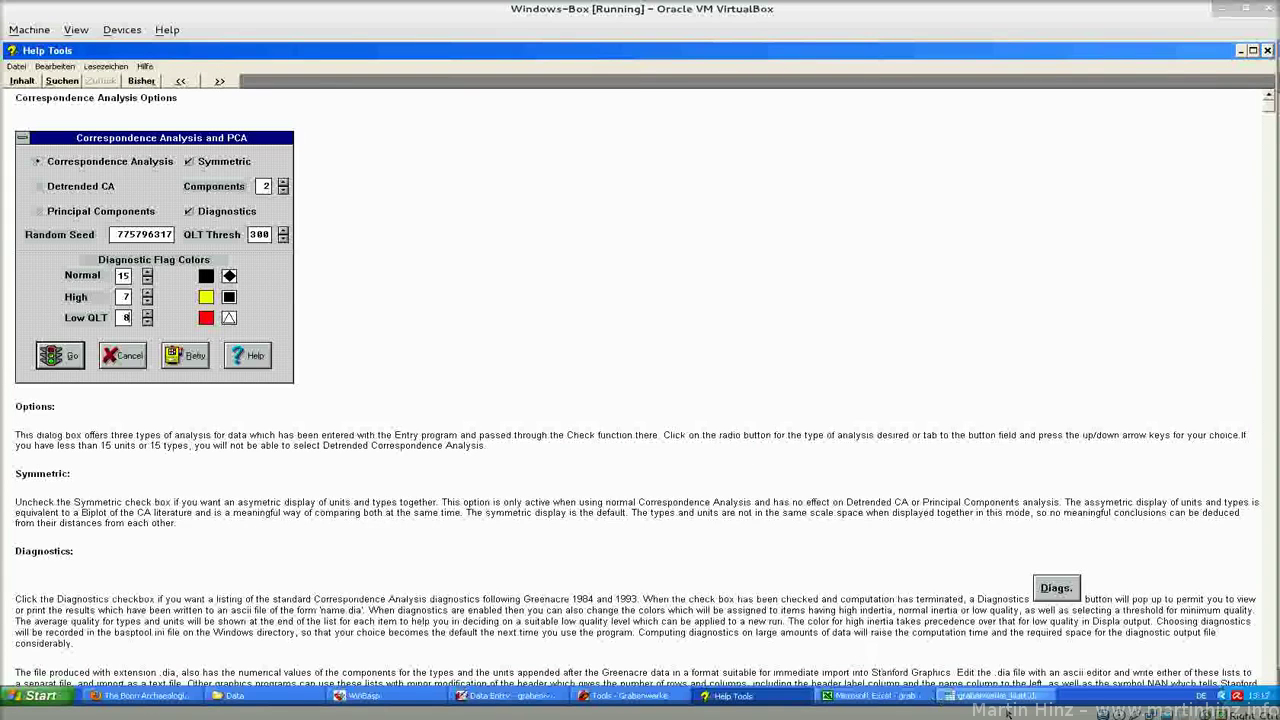
pyautogui.click(630, 696)
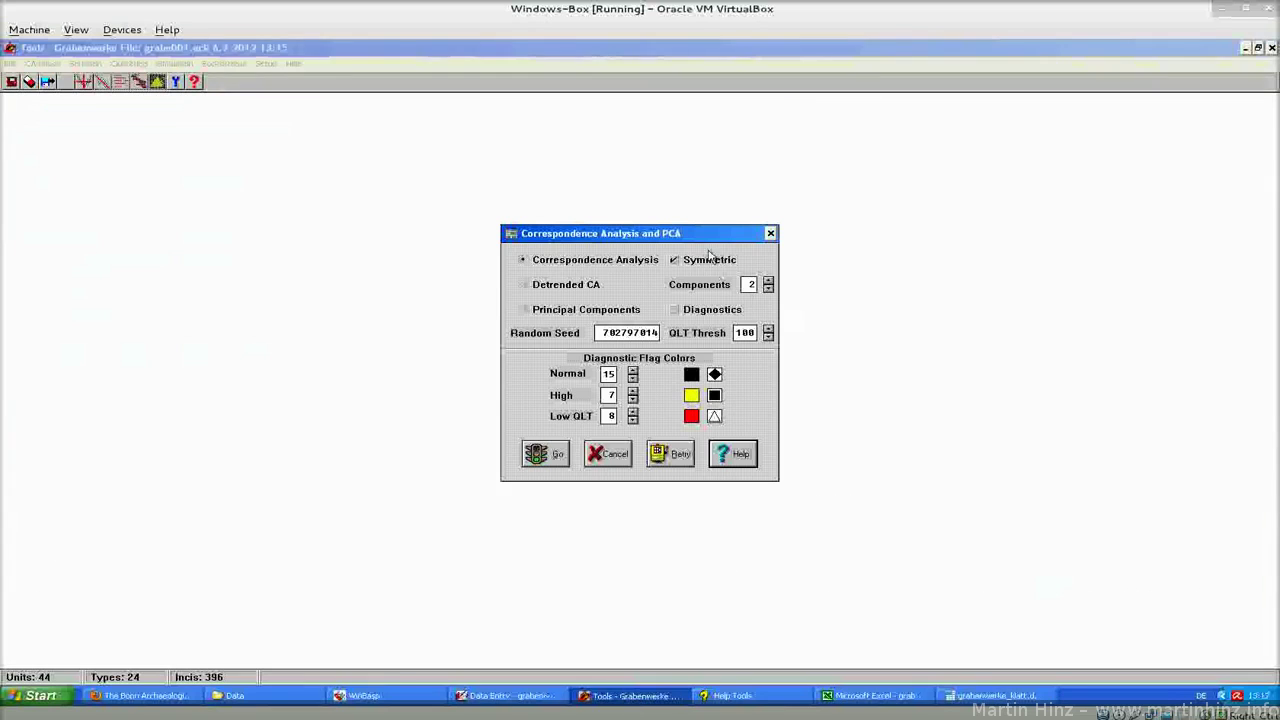
pyautogui.click(751, 284)
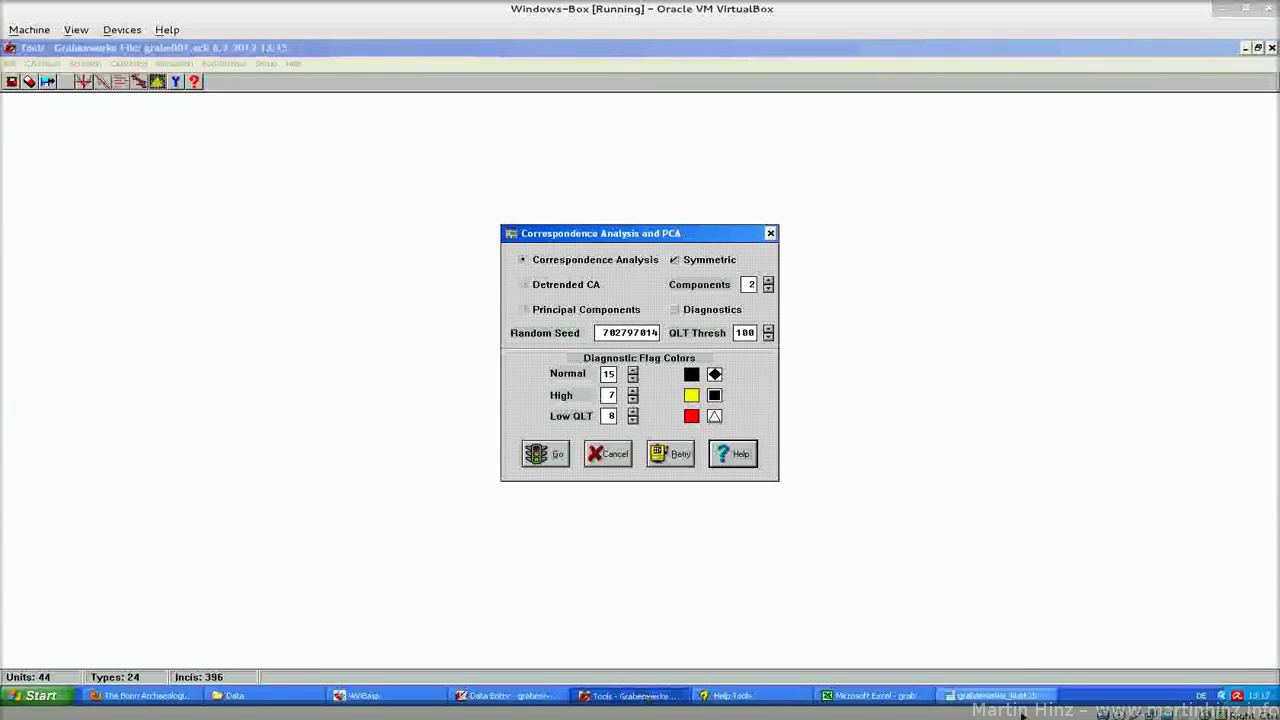
pyautogui.click(728, 695)
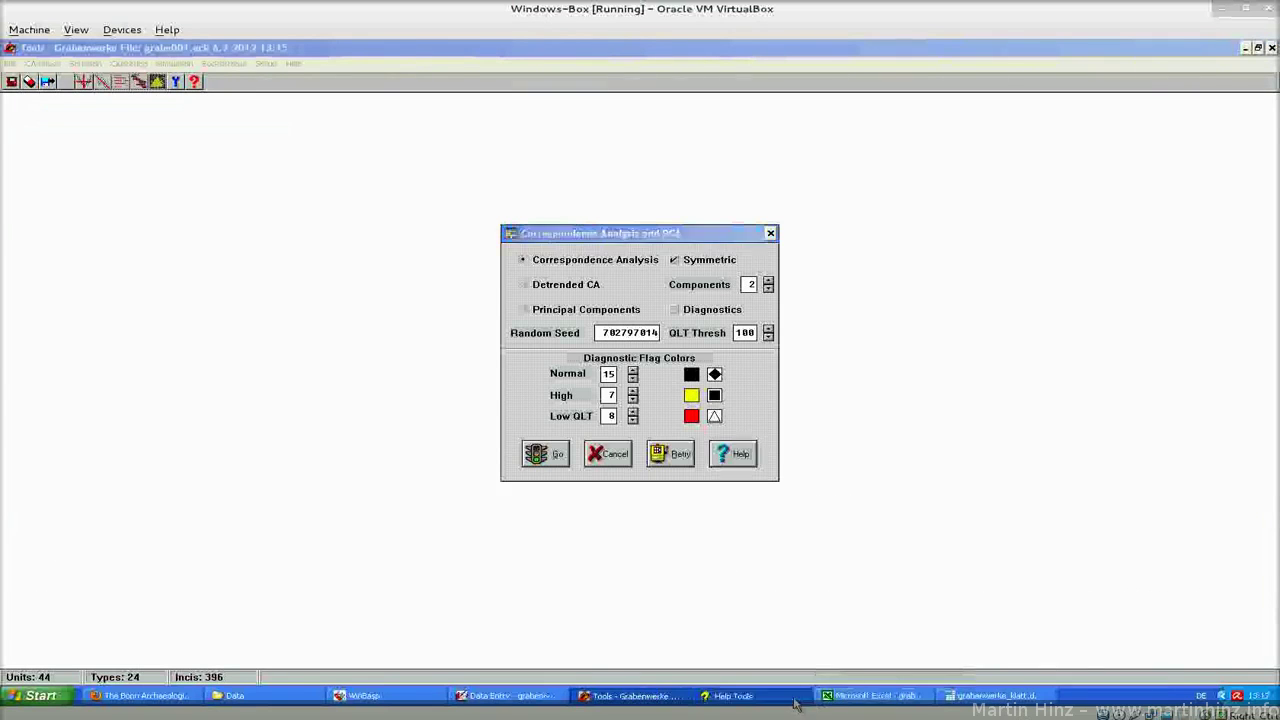
# - Run the symmetric correspondence analysis with two components and Diagnostics enabled, save the output as grabe001.orw, and show the diagnostics
pyautogui.click(630, 695)
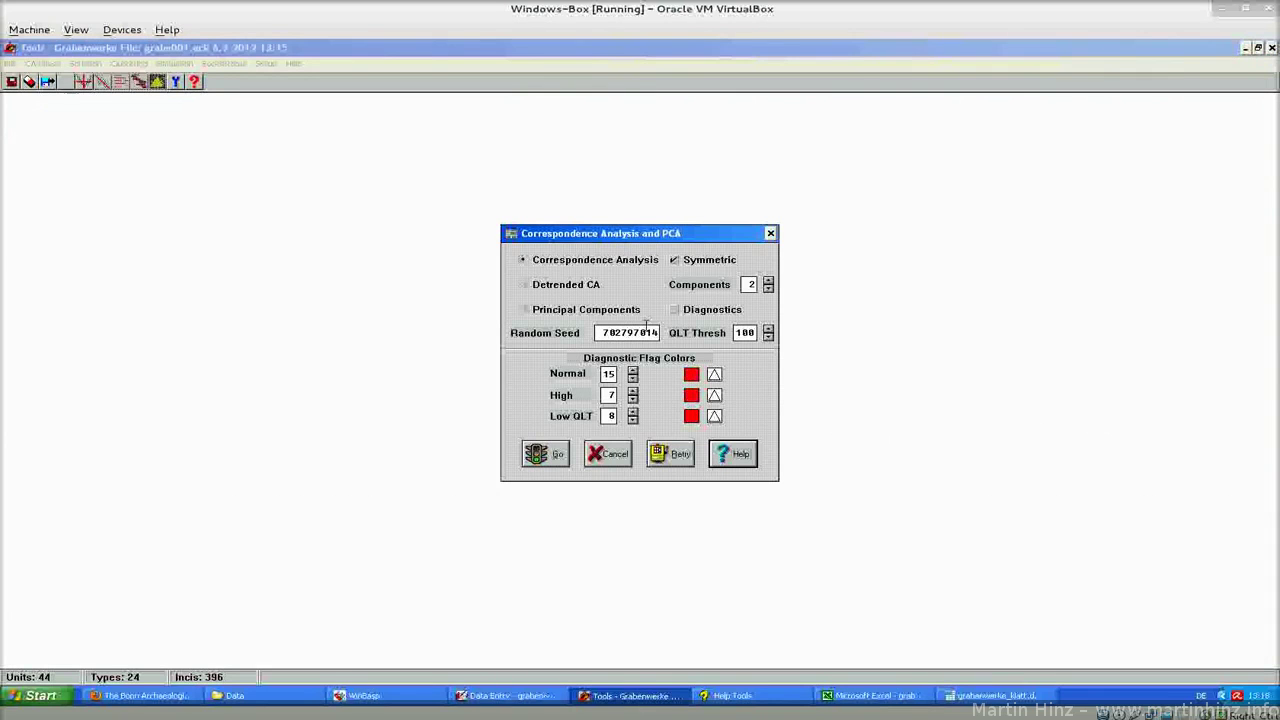
pyautogui.click(698, 312)
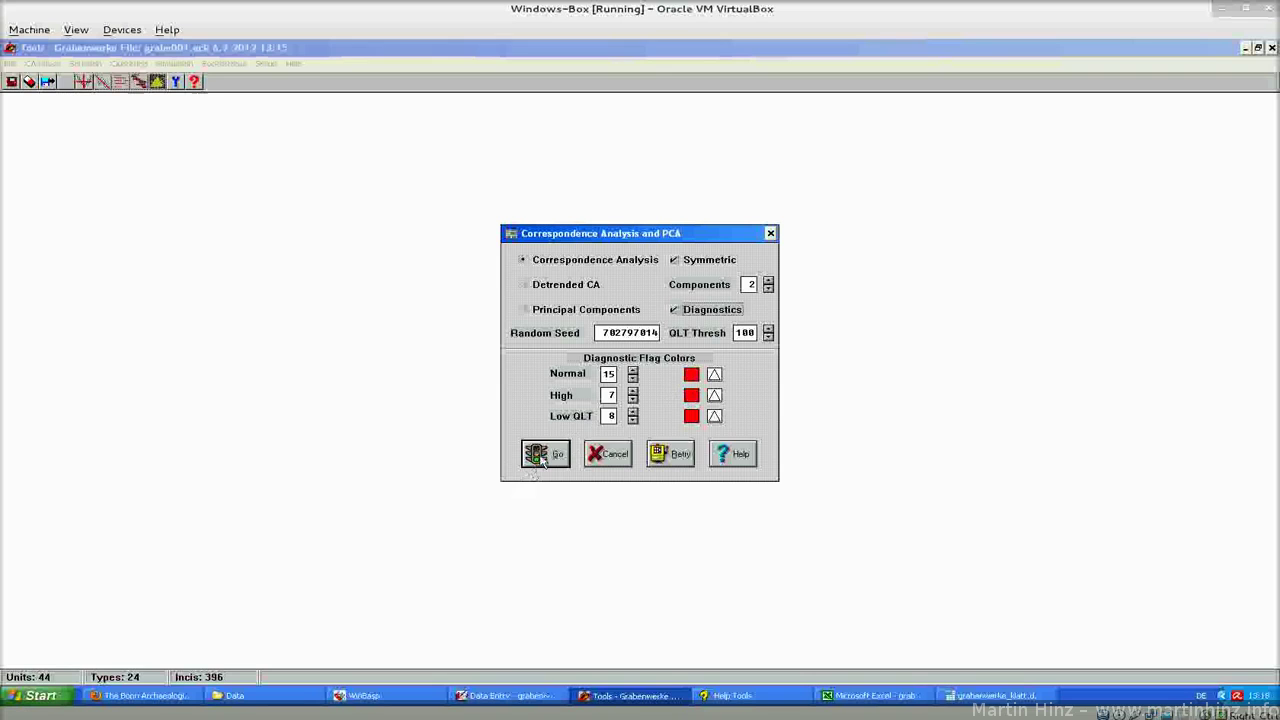
pyautogui.click(541, 456)
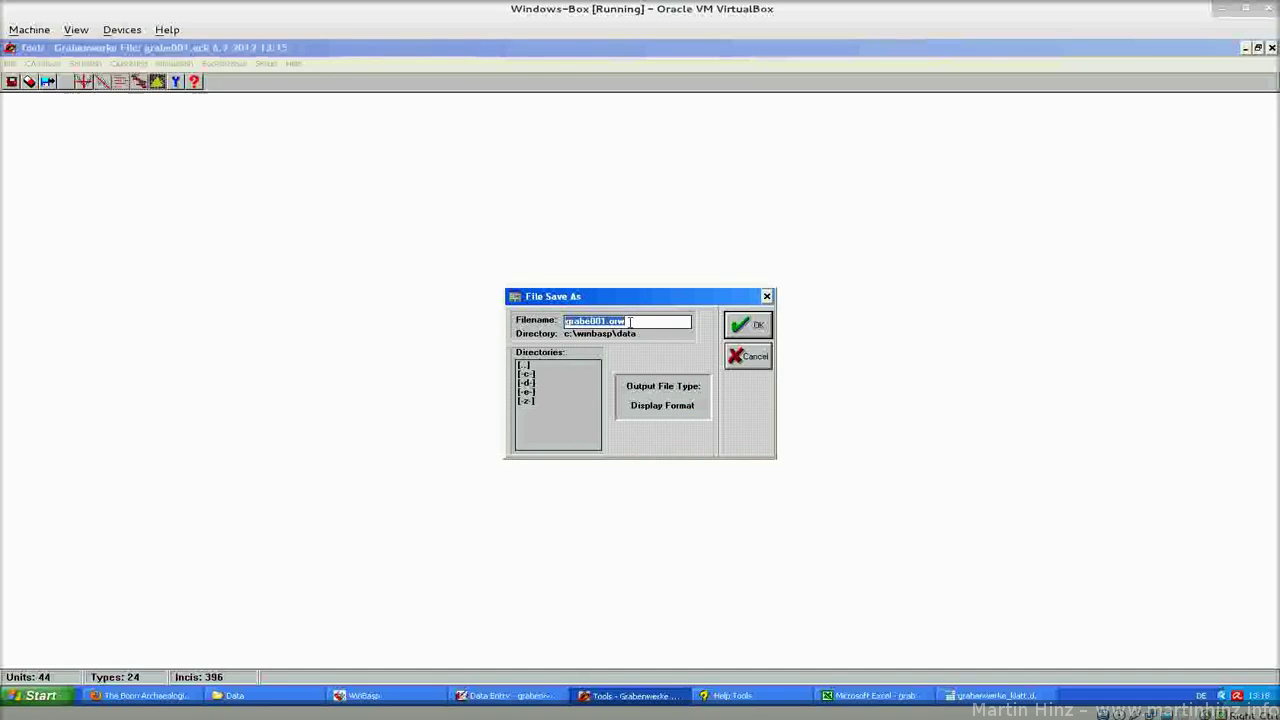
pyautogui.click(746, 325)
pyautogui.click(757, 325)
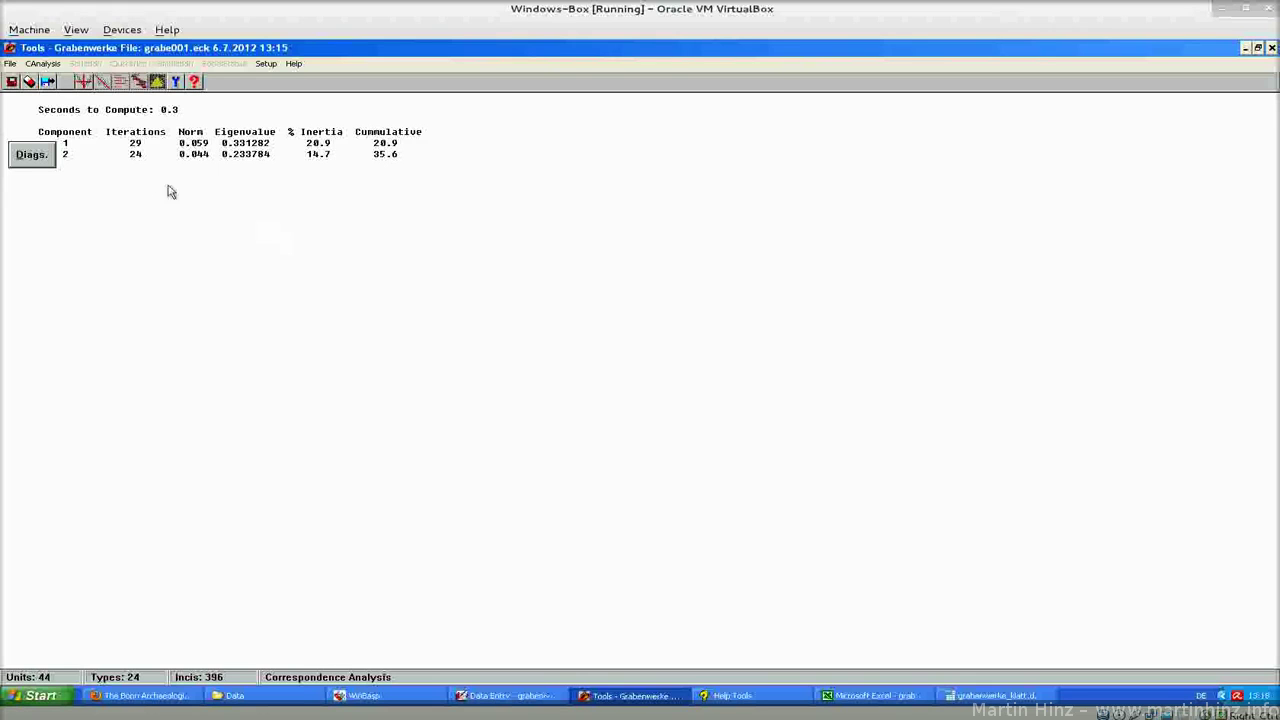
pyautogui.click(40, 156)
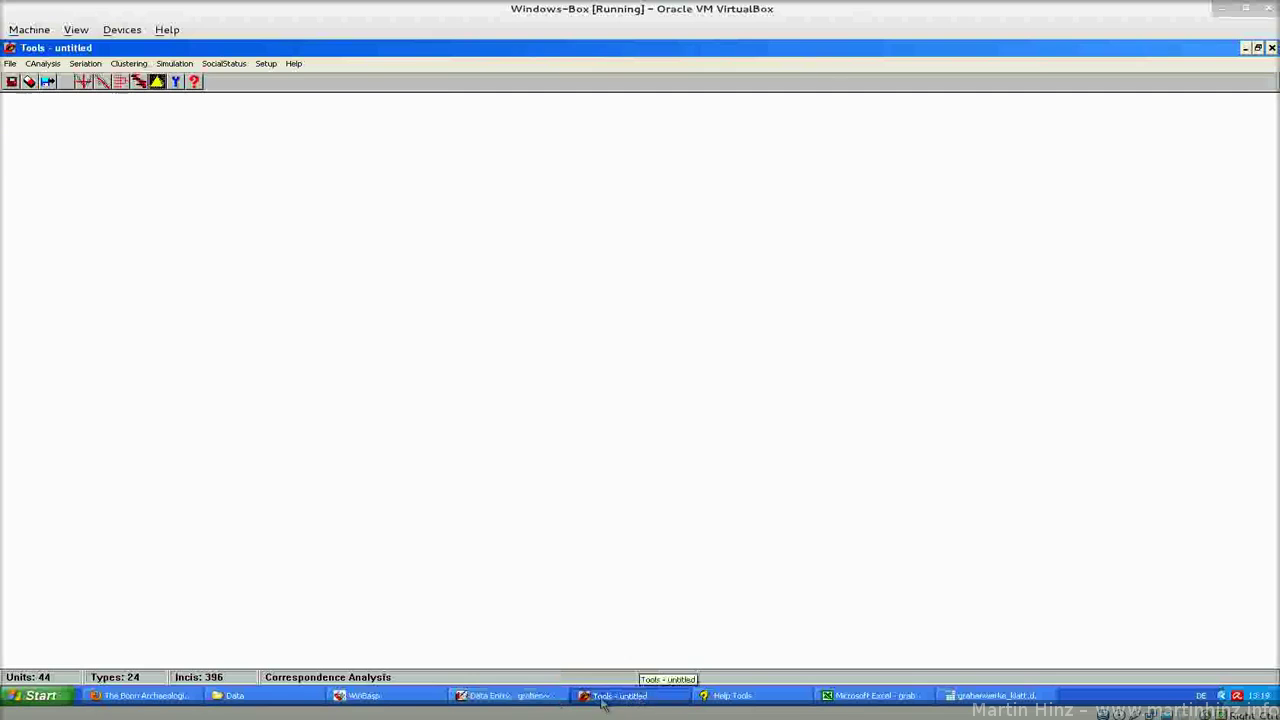
# - Launch the WinBasp graphic display program and open the analysis result grabe001.orw from the data directory
pyautogui.click(362, 696)
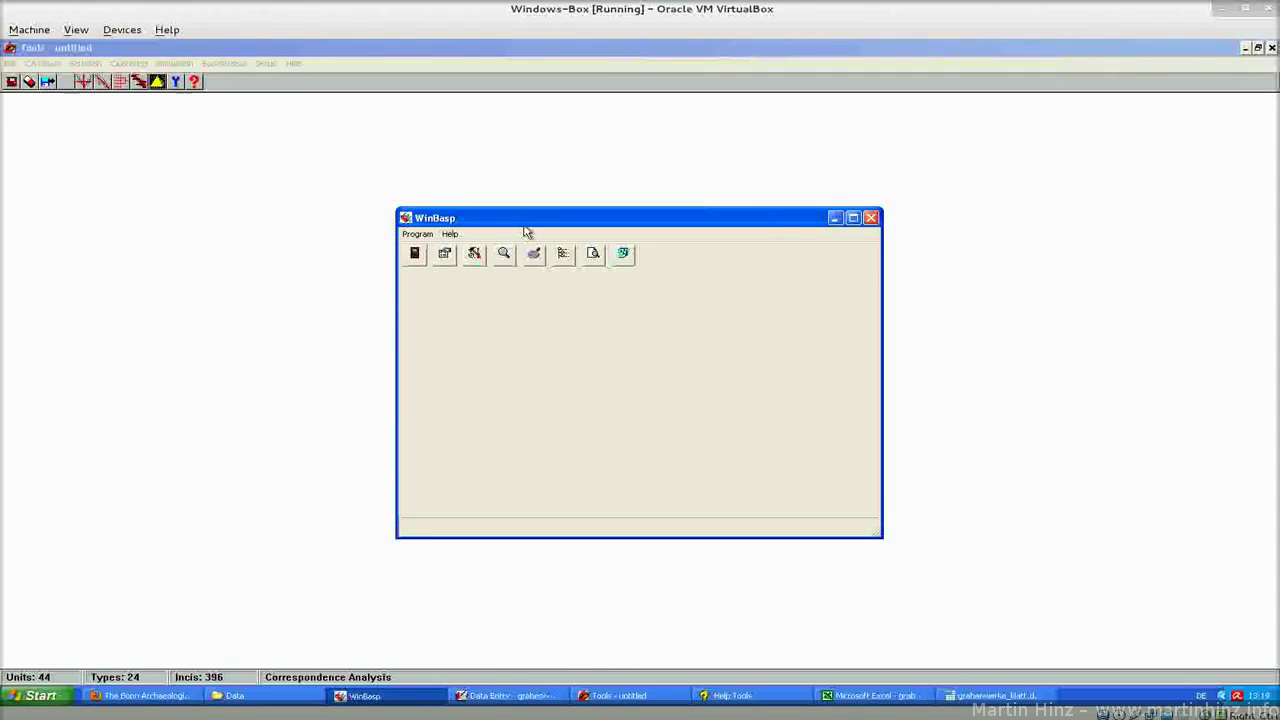
pyautogui.moveTo(529, 220); pyautogui.dragTo(506, 230)
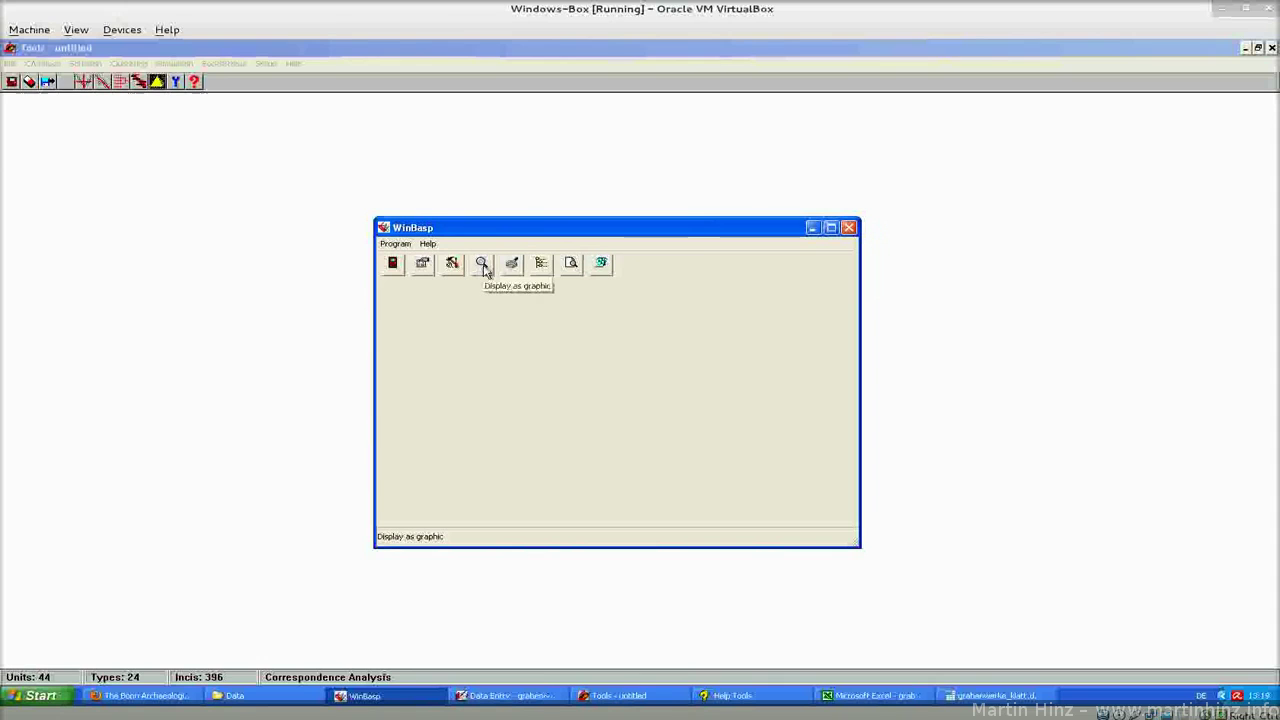
pyautogui.click(483, 265)
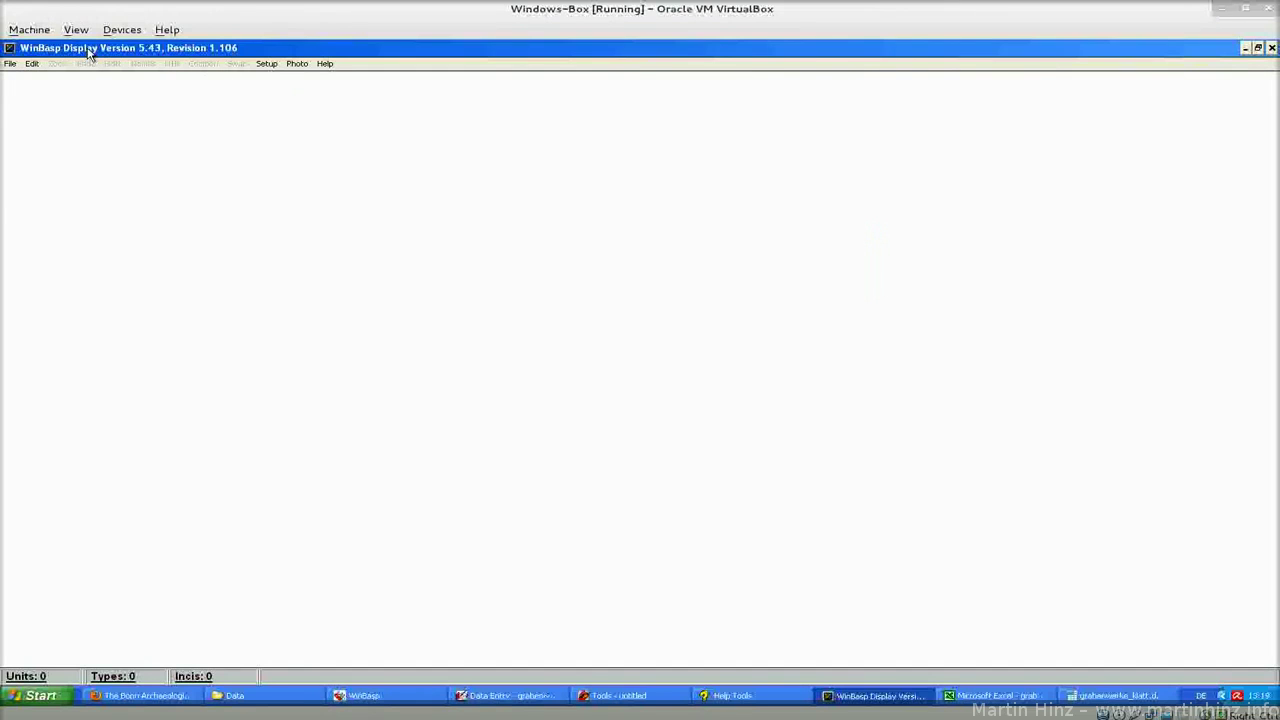
pyautogui.click(12, 64)
pyautogui.click(45, 80)
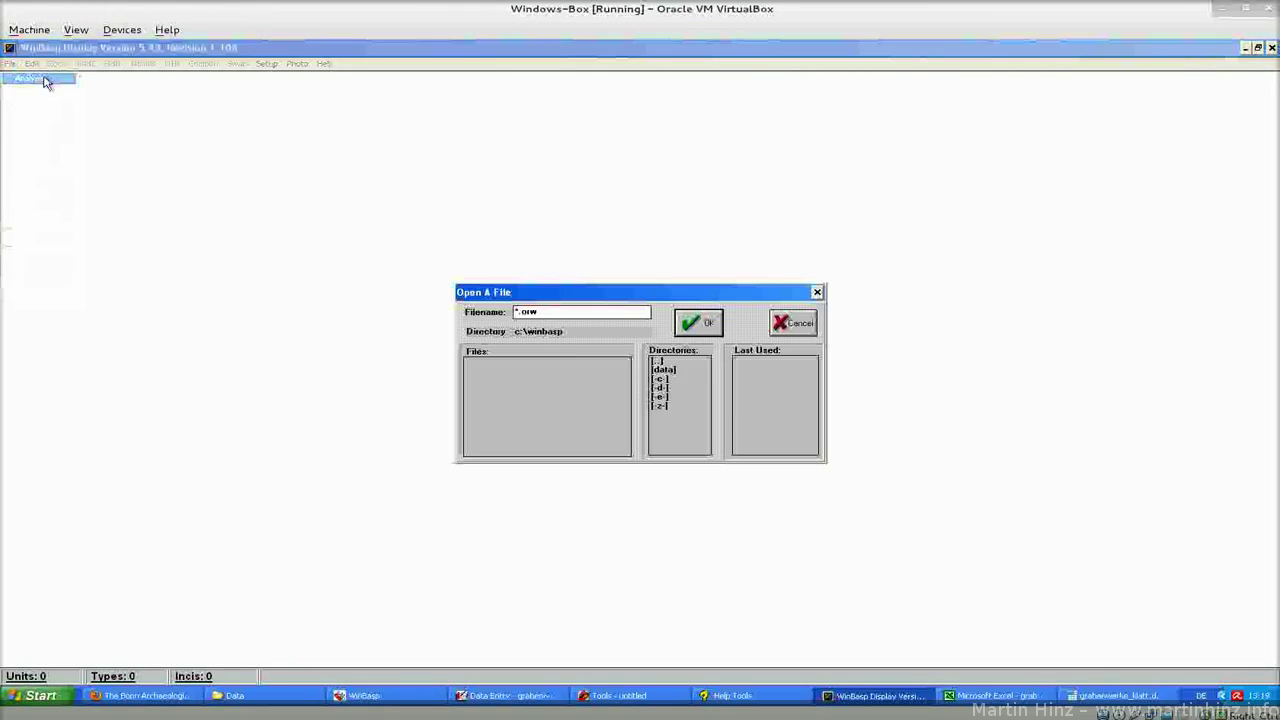
pyautogui.doubleClick(663, 369)
pyautogui.click(495, 364)
pyautogui.click(700, 320)
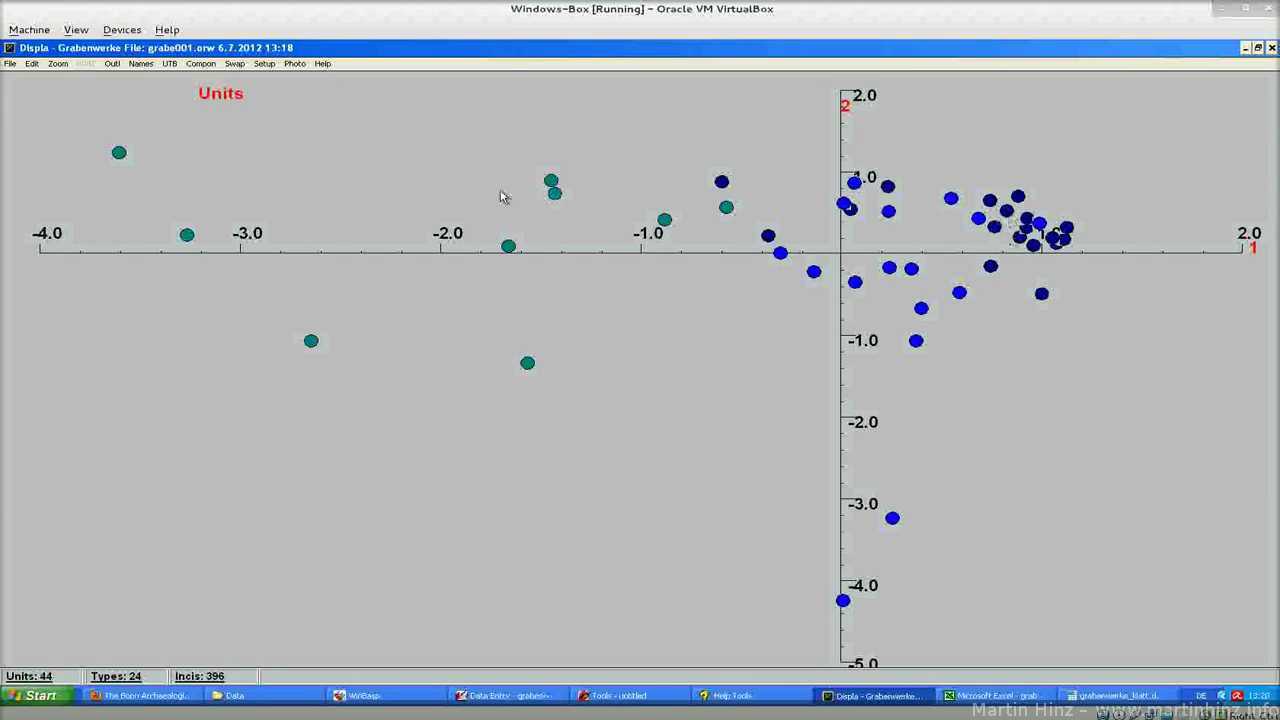
# - Try the units plot without outliers, restore them, and label the points with the unit names
pyautogui.click(141, 63)
pyautogui.click(113, 64)
pyautogui.click(113, 64)
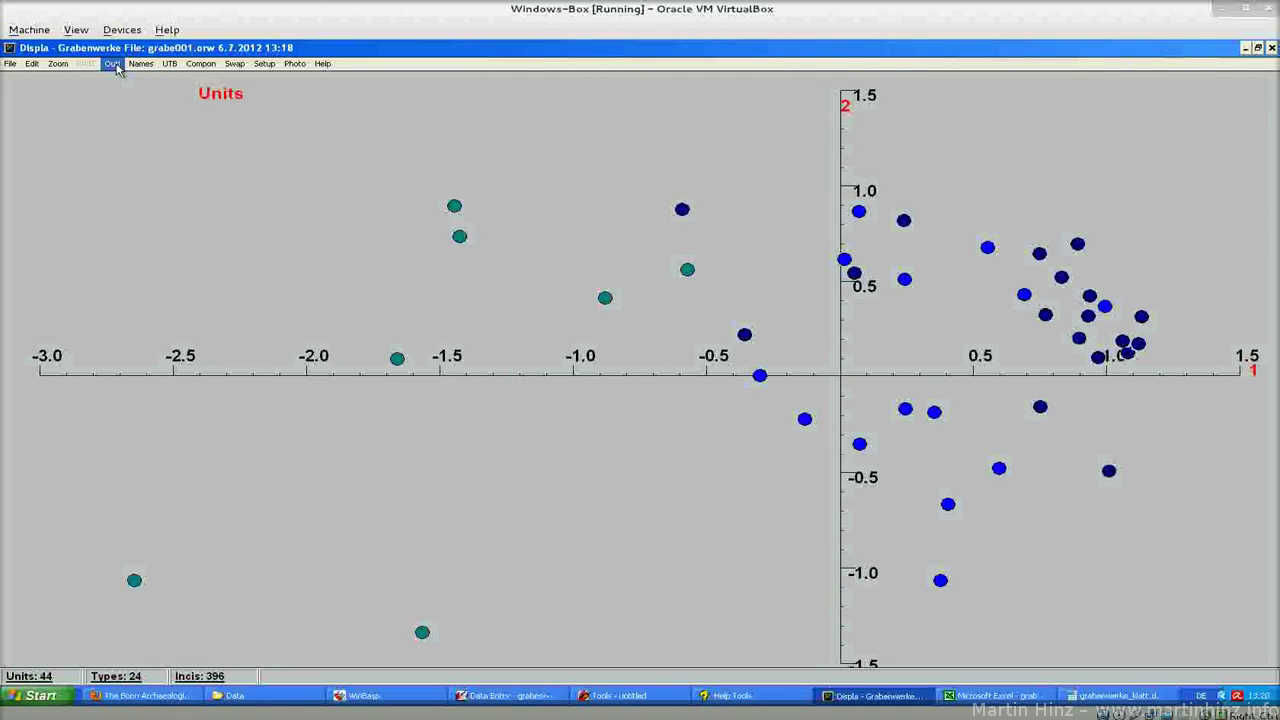
pyautogui.click(115, 64)
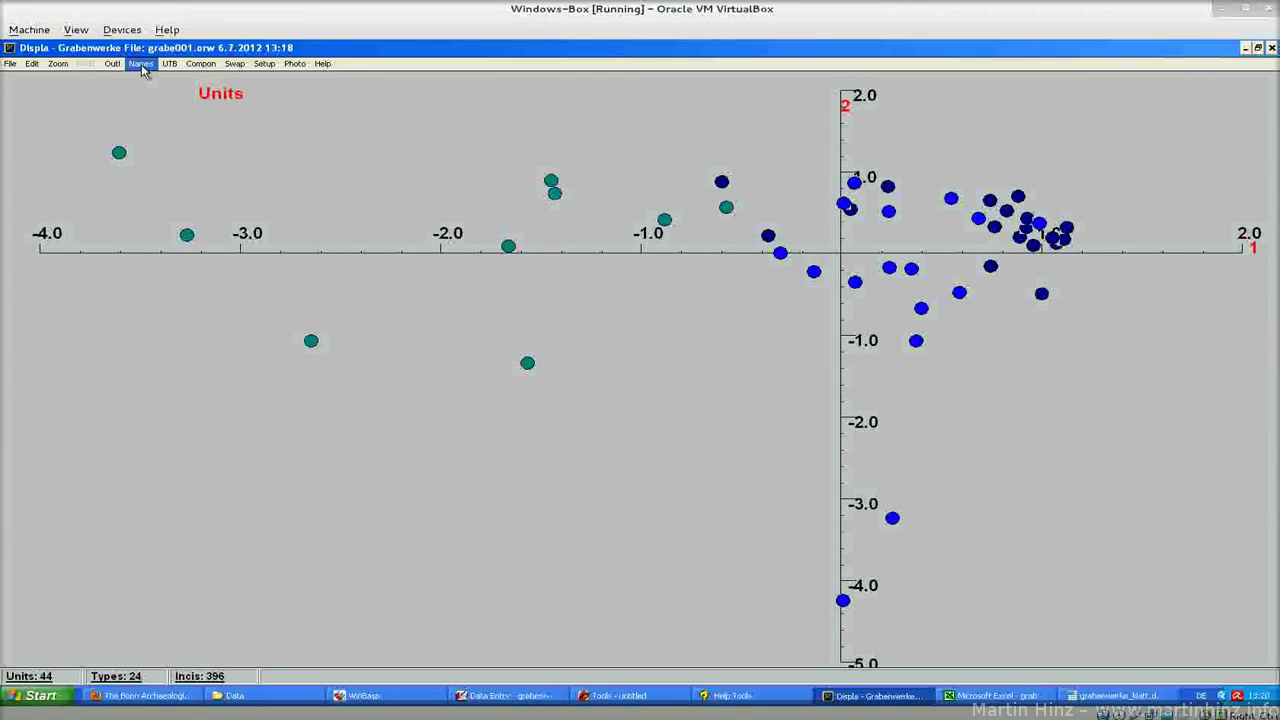
pyautogui.click(141, 64)
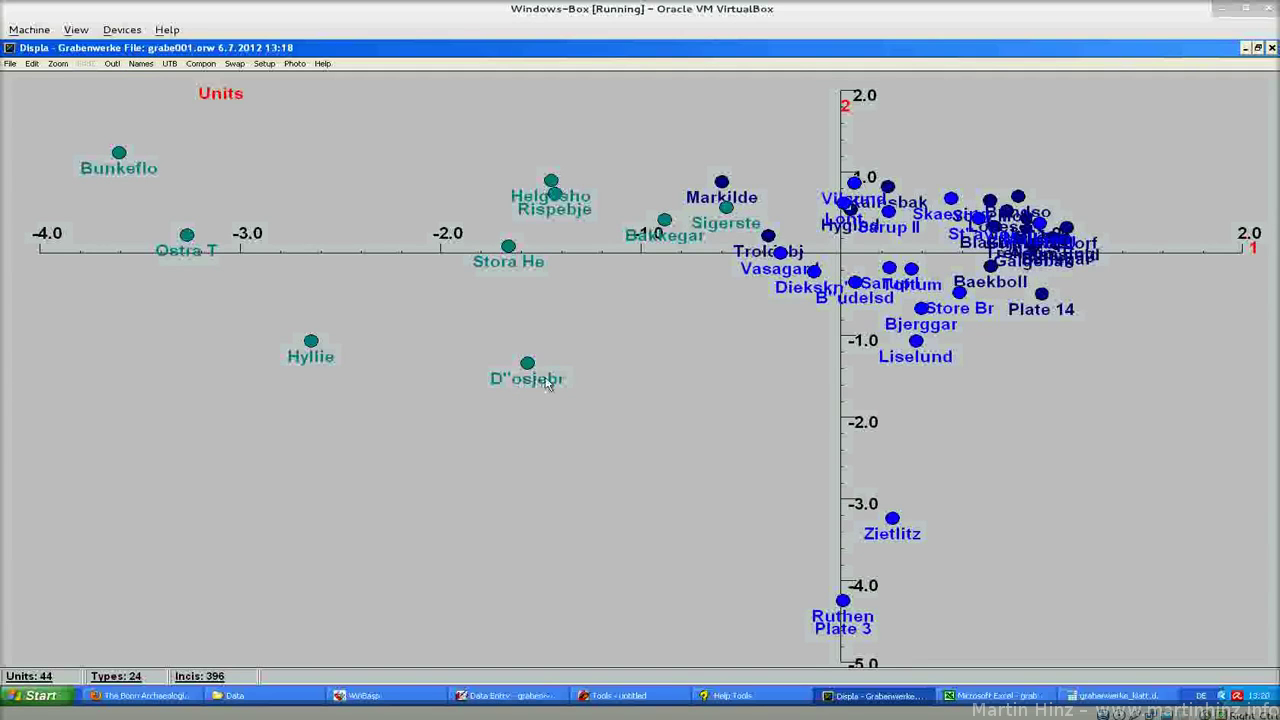
# - Cycle the plot through Types and combined Units & Types, ending back at Units
pyautogui.click(170, 64)
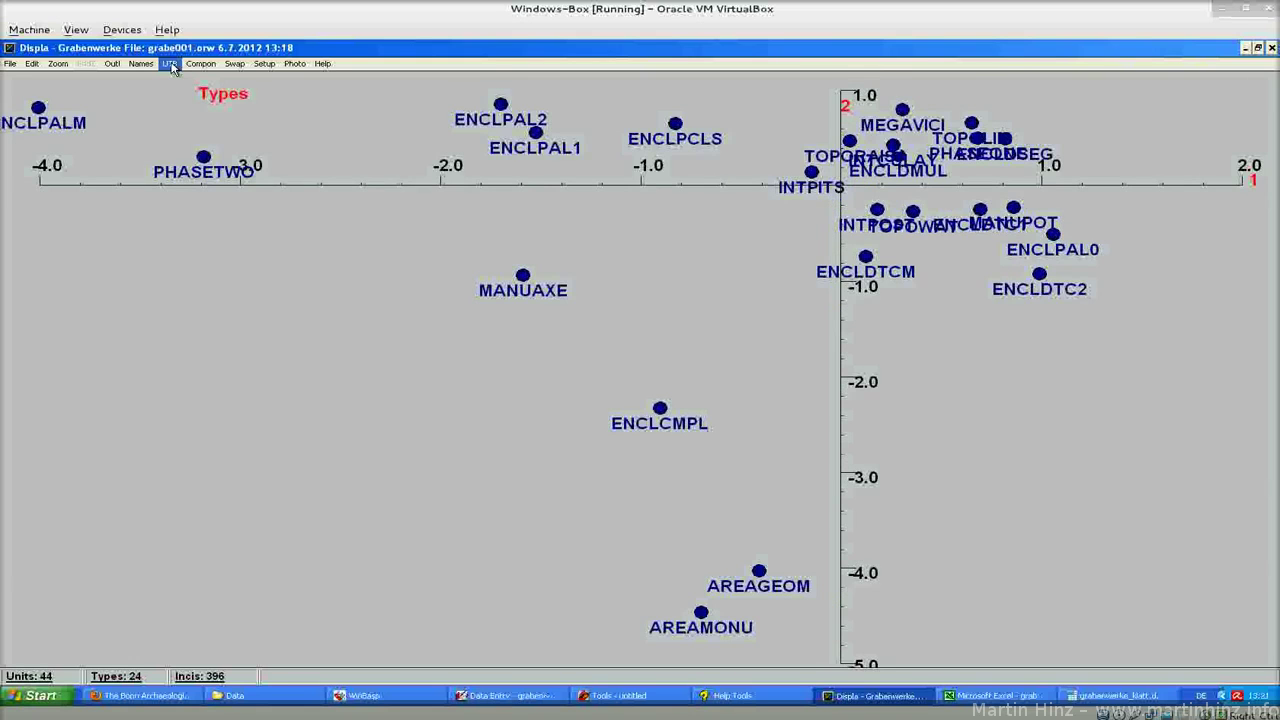
pyautogui.click(170, 64)
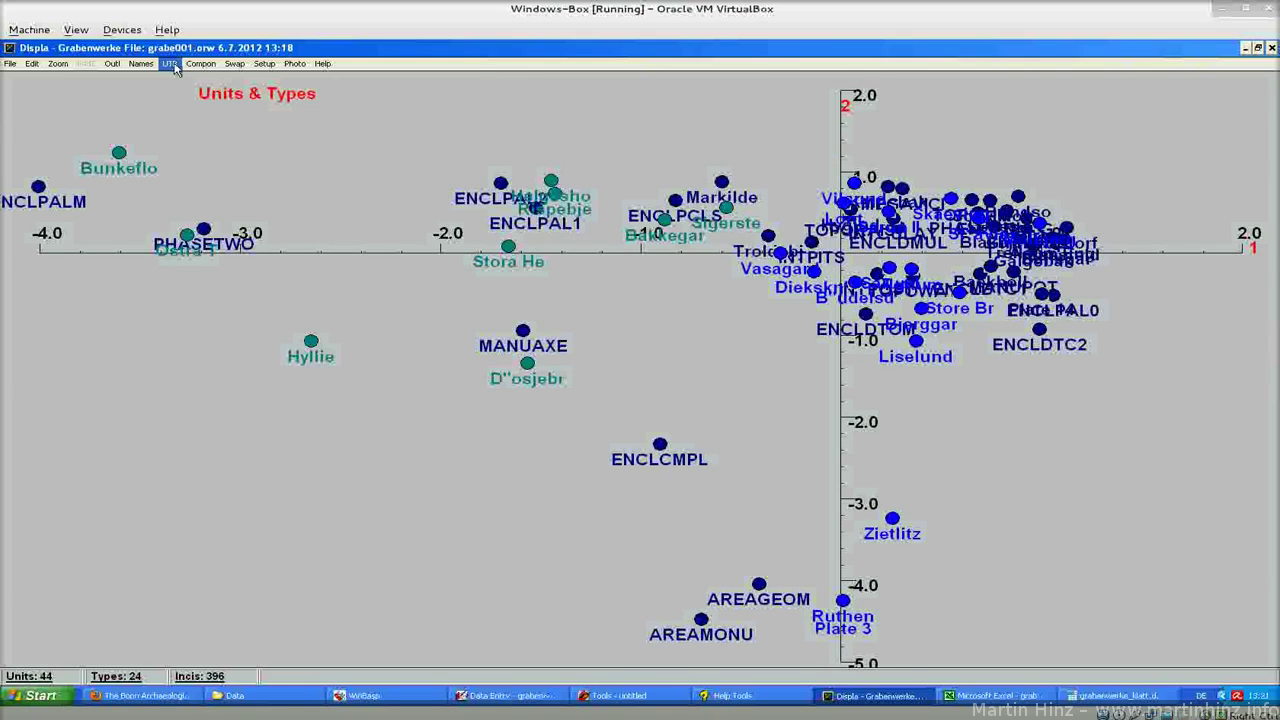
pyautogui.click(171, 64)
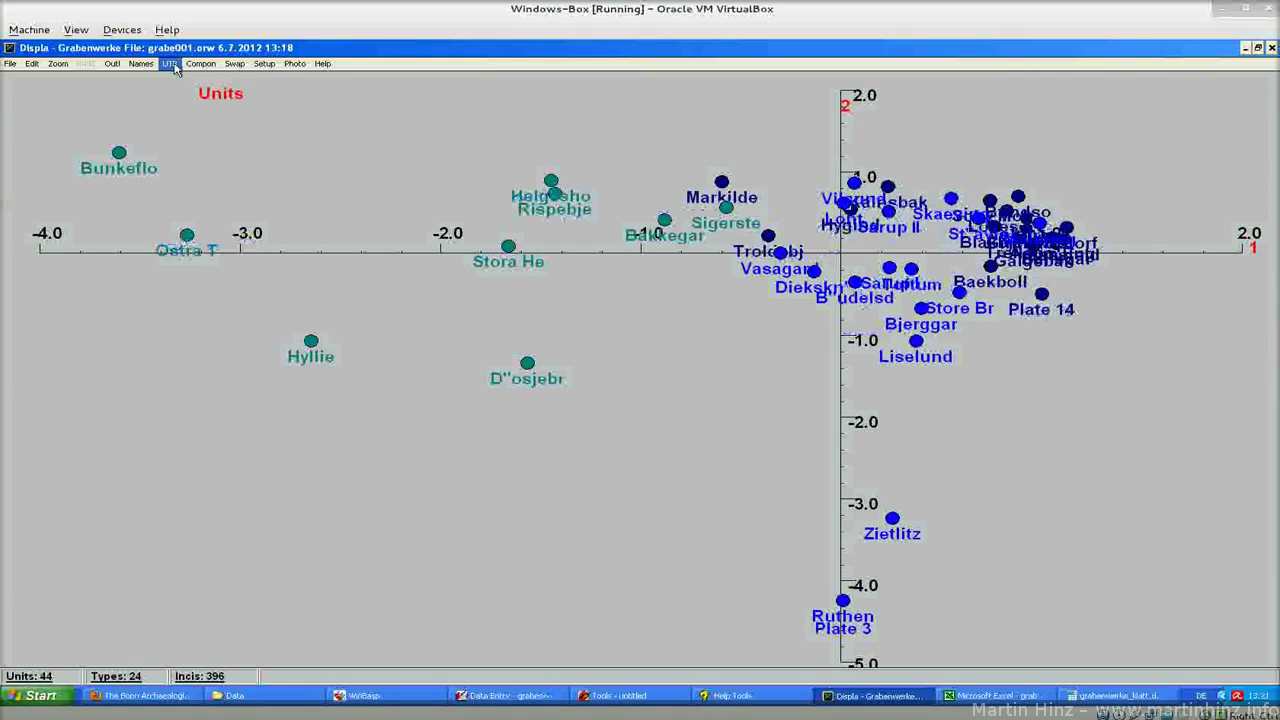
# - Review the component choice and keep component 1 for X and component 2 for Y
pyautogui.click(210, 64)
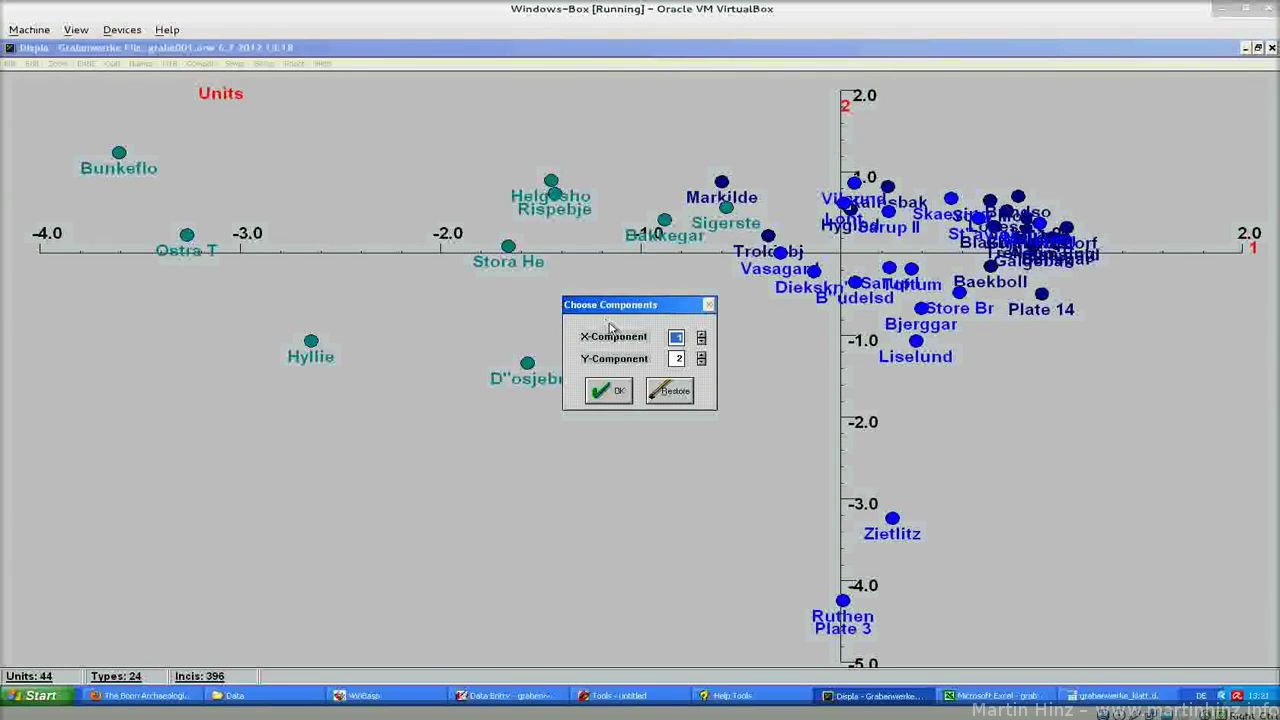
pyautogui.click(705, 361)
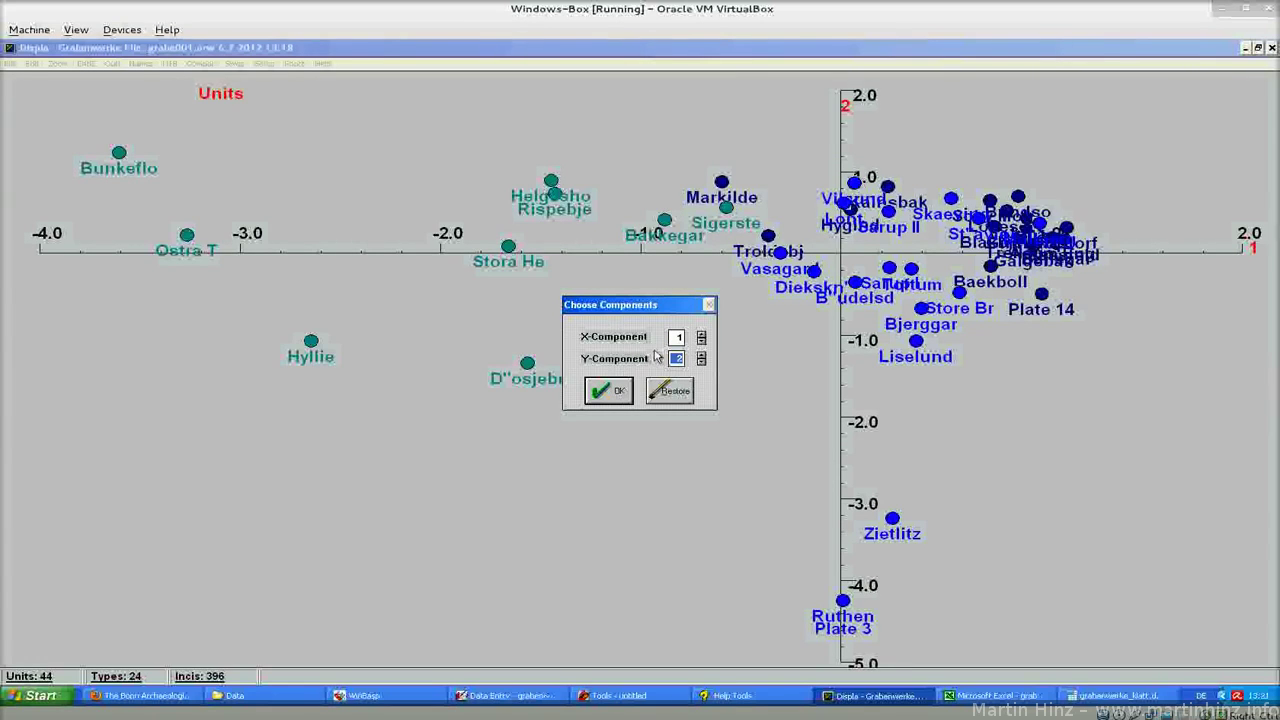
pyautogui.click(612, 393)
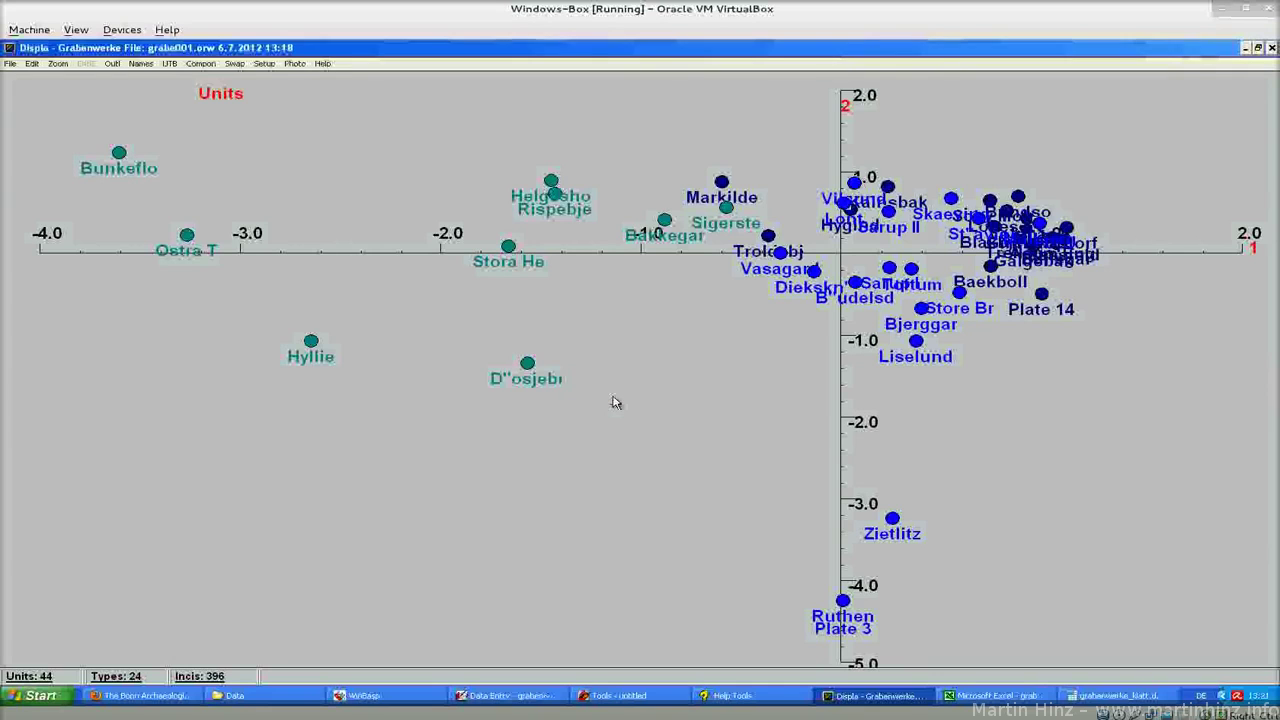
# - Swap the X and Y axes of the units plot, and flip it along both X and Y
pyautogui.click(236, 64)
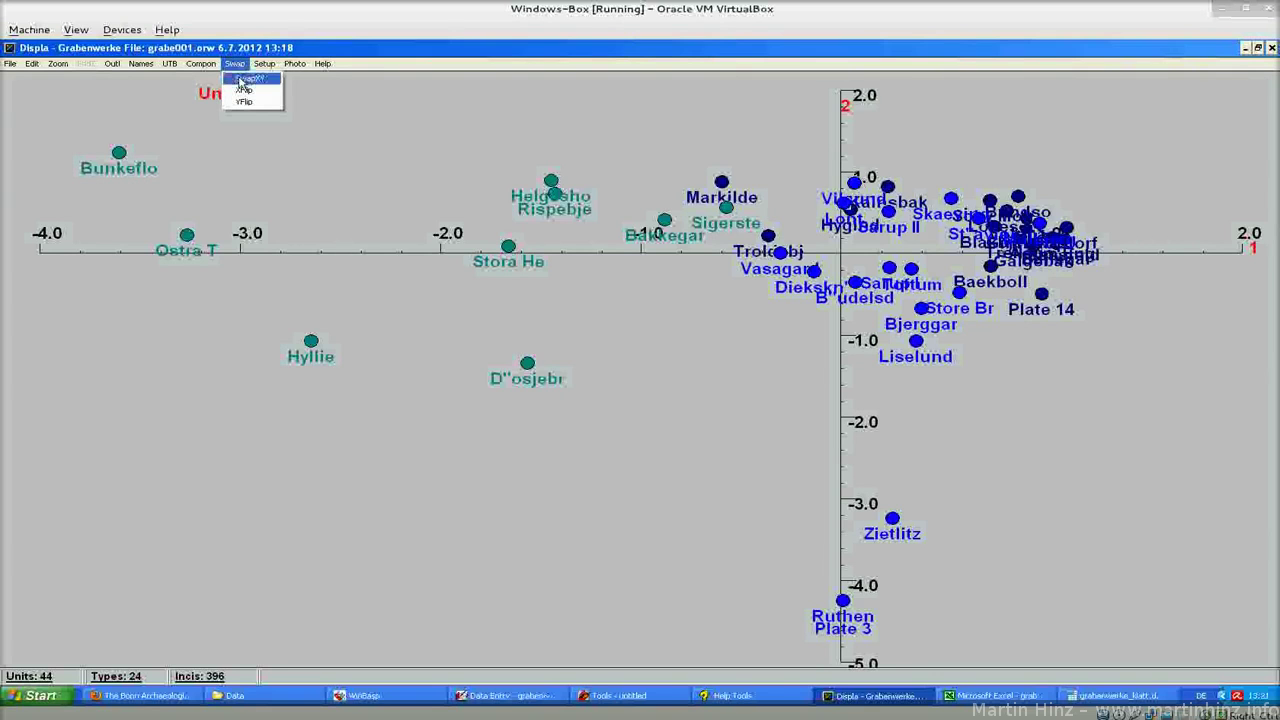
pyautogui.click(241, 80)
pyautogui.click(236, 65)
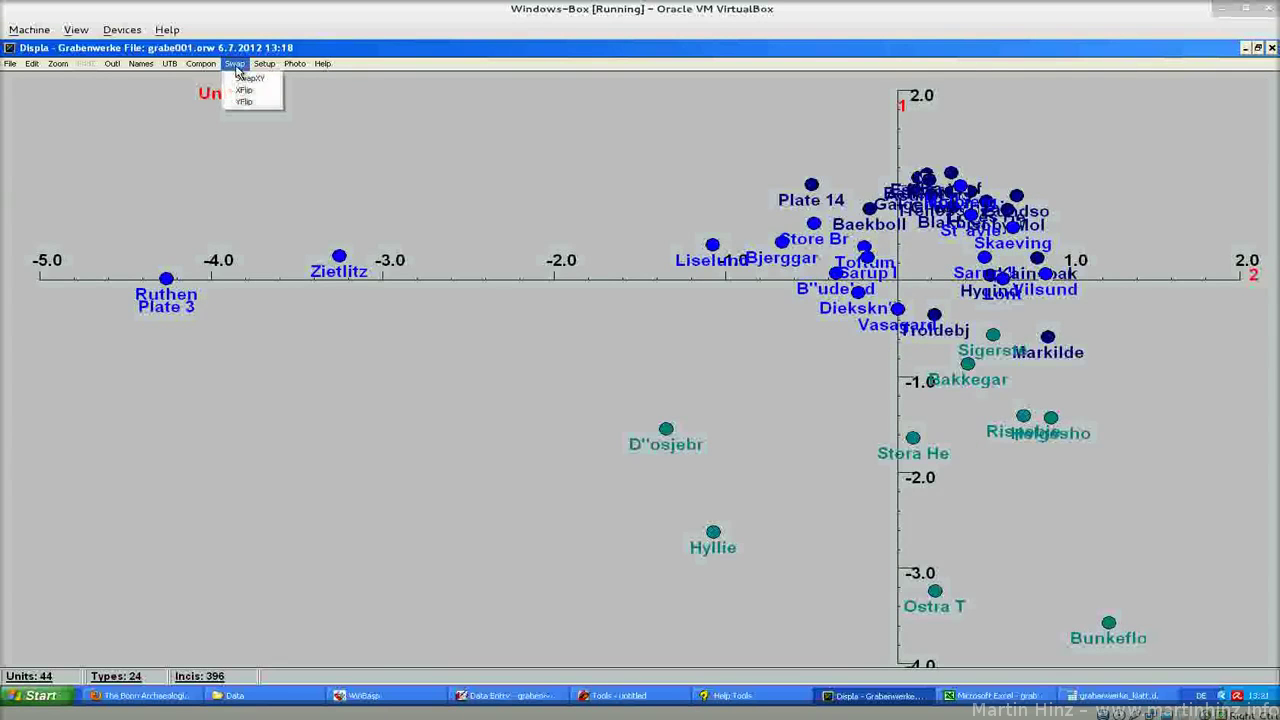
pyautogui.click(243, 90)
pyautogui.click(236, 64)
pyautogui.click(248, 104)
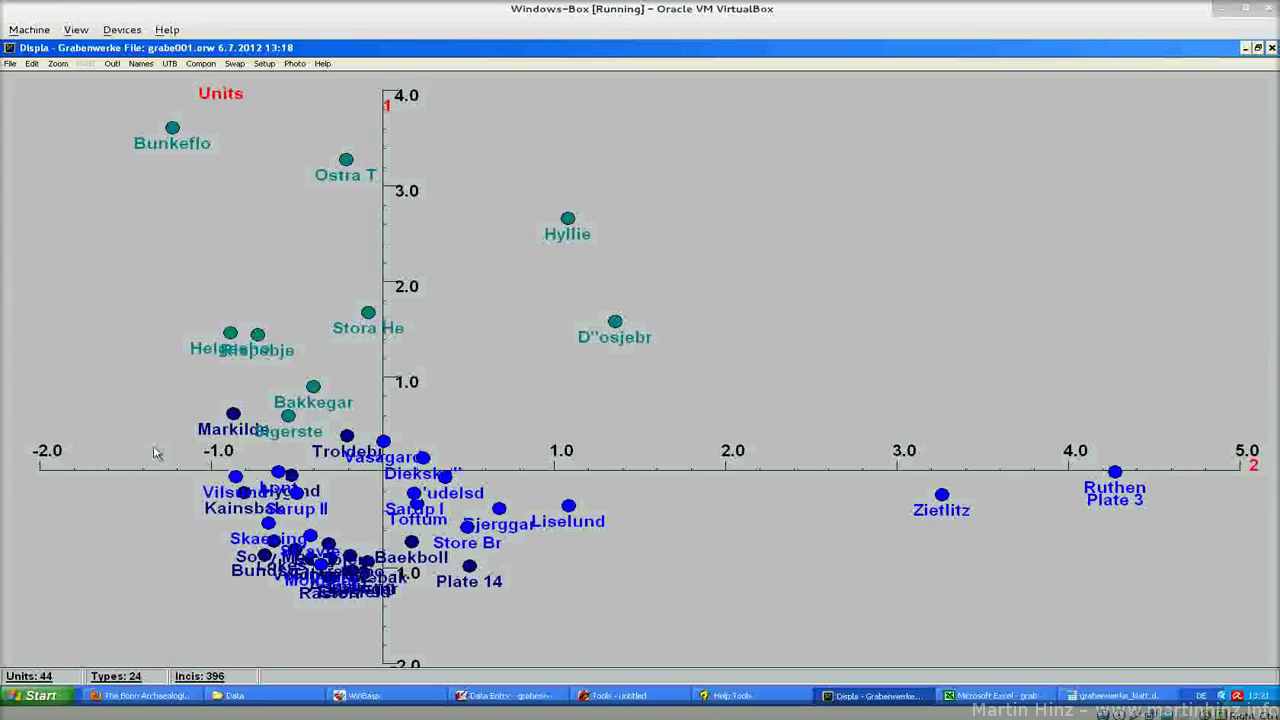
# - Review the attribute colour and symbol translation settings without applying changes, and look over the remaining setup options
pyautogui.click(264, 66)
pyautogui.moveTo(284, 68)
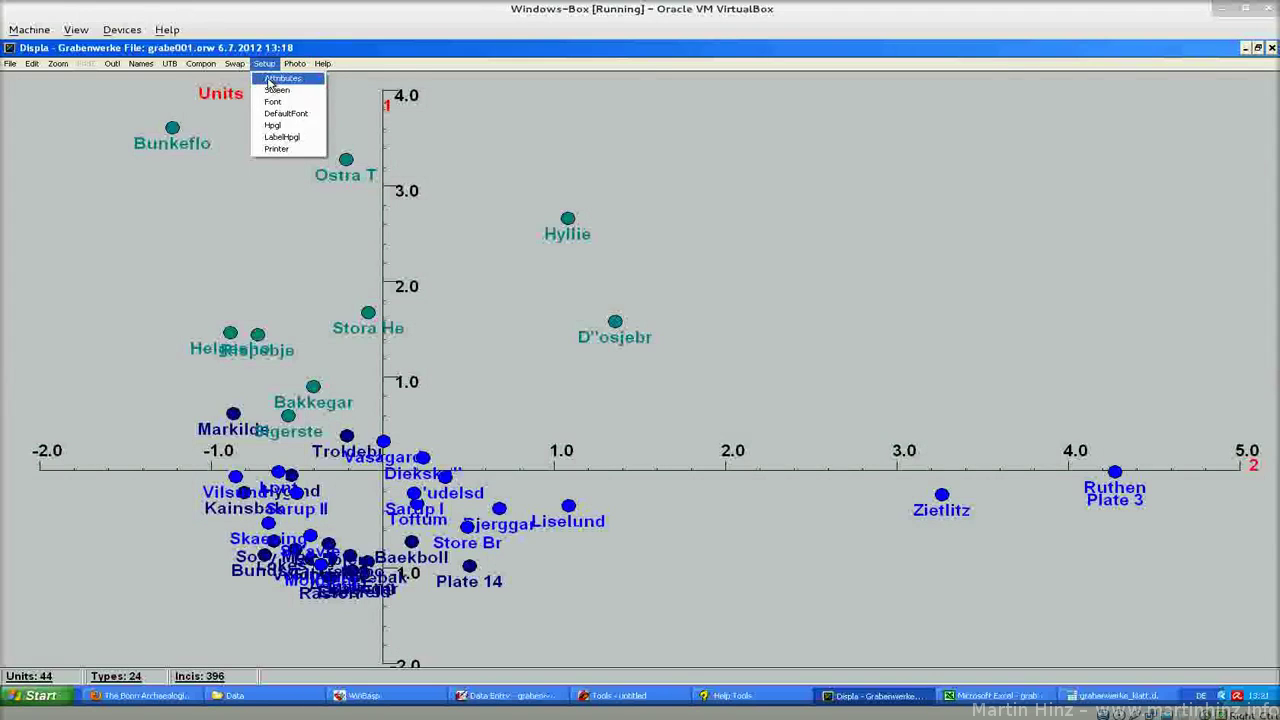
pyautogui.click(270, 79)
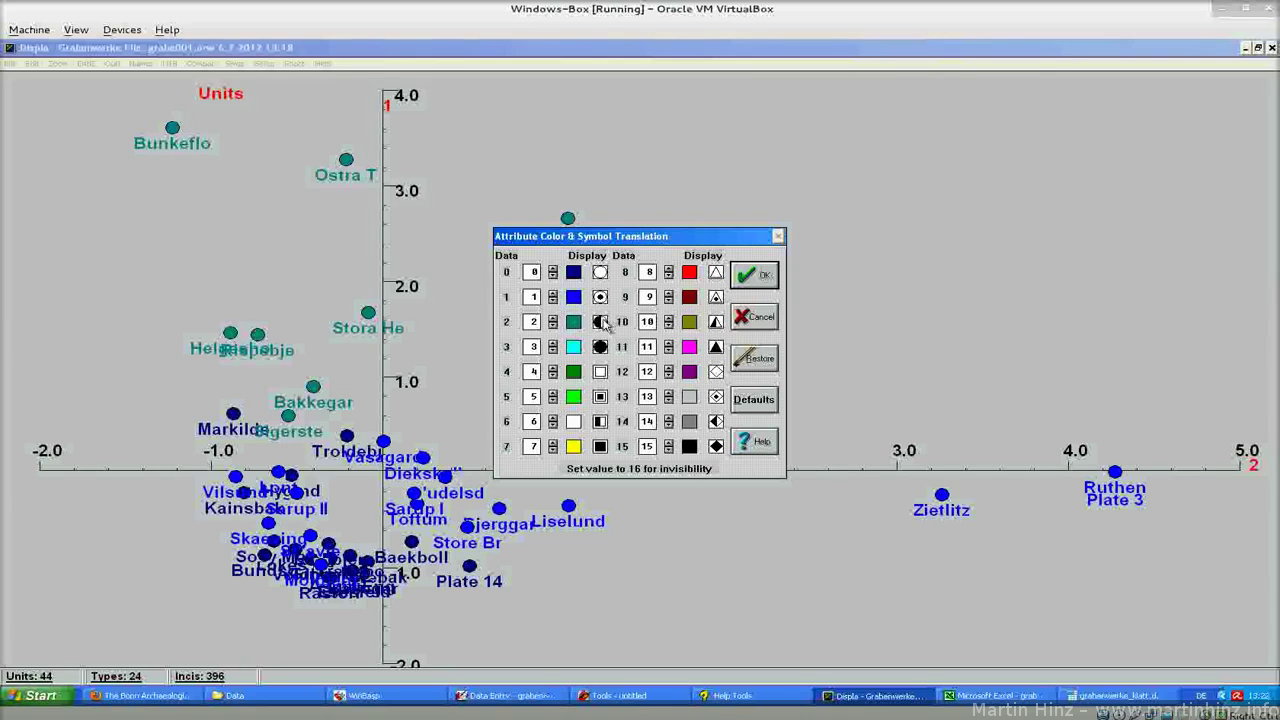
pyautogui.click(600, 322)
pyautogui.click(768, 317)
pyautogui.click(264, 63)
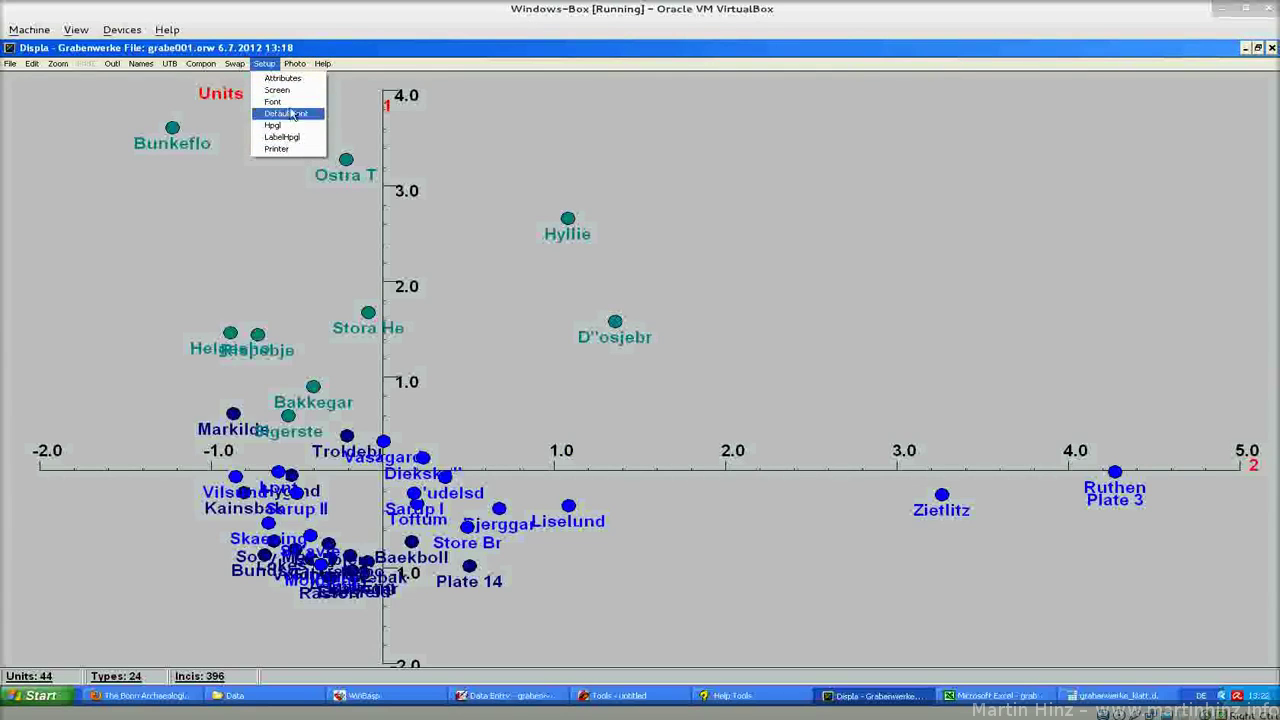
pyautogui.click(270, 65)
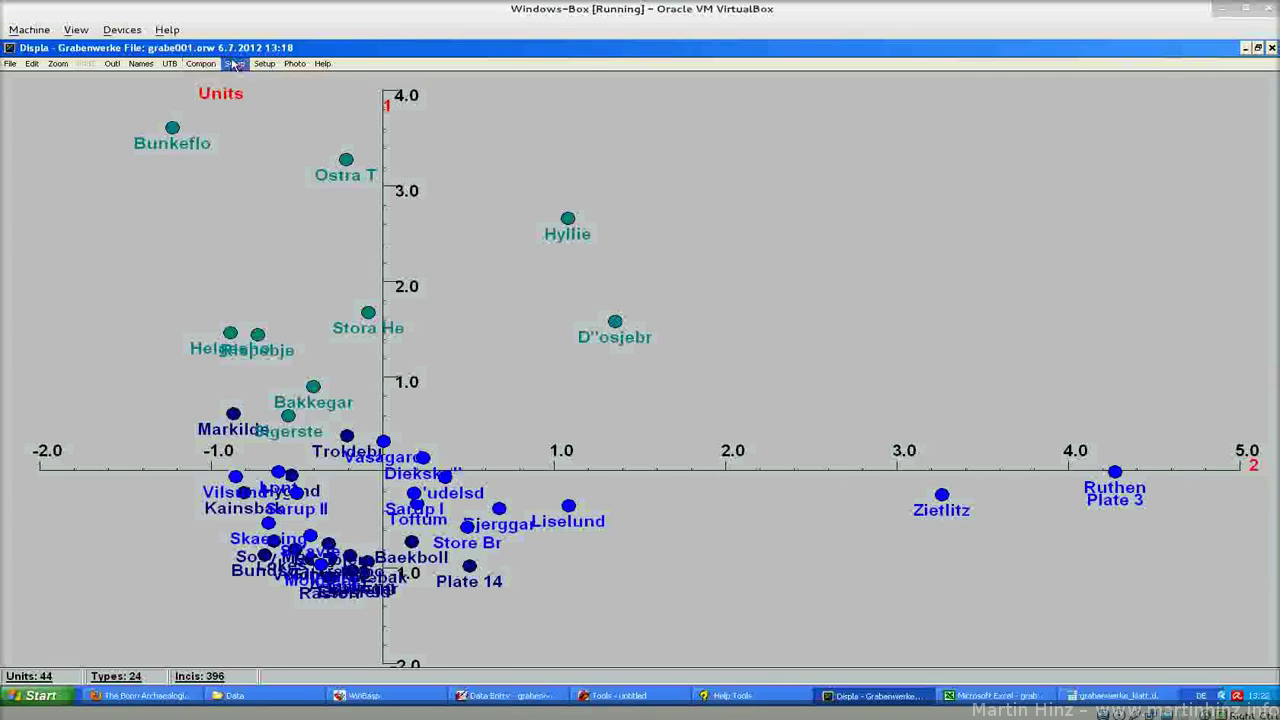
# - Zoom in on the units around the origin and closer on Vasagard, and return to the full plot
pyautogui.click(57, 65)
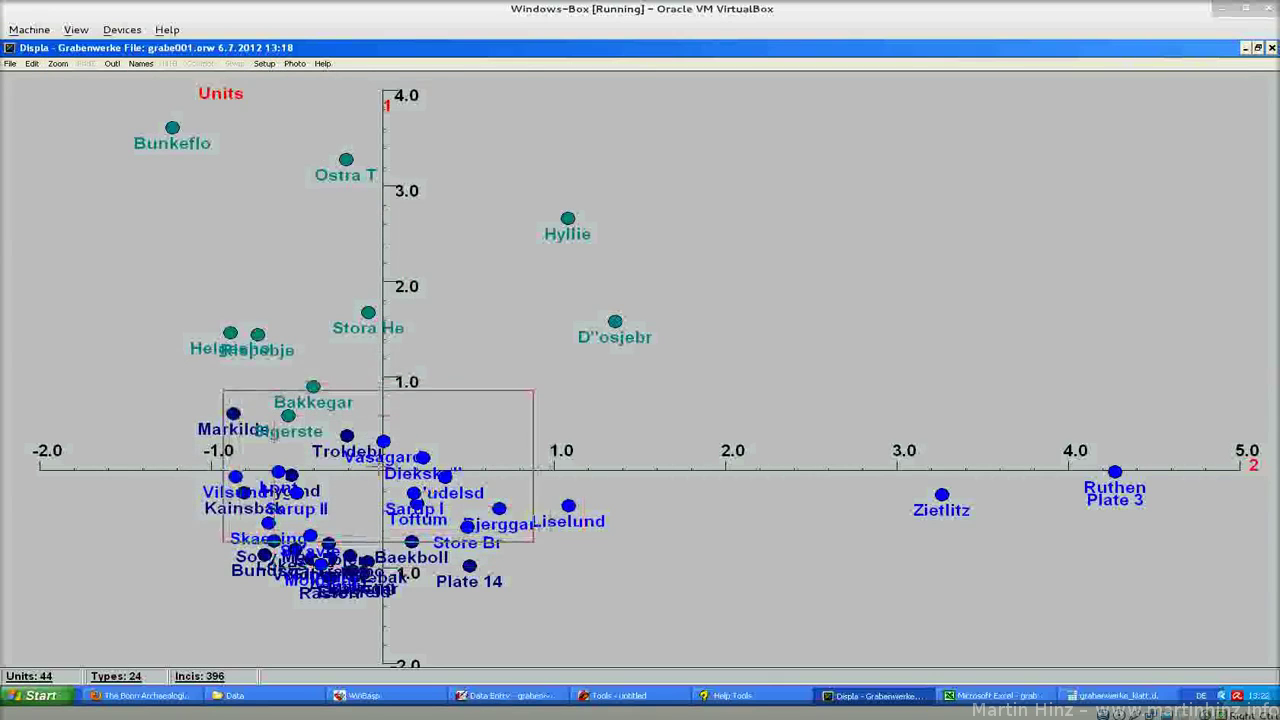
pyautogui.click(380, 464)
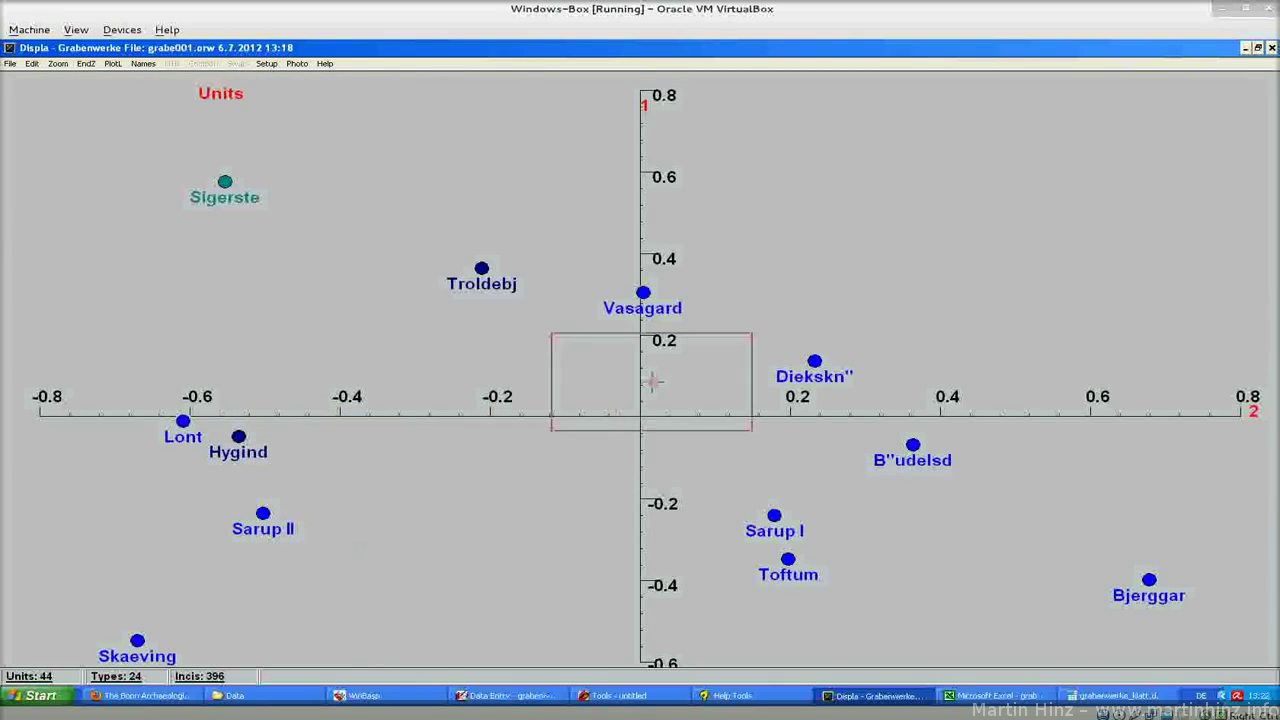
pyautogui.scroll(-2, 643, 296)
pyautogui.scroll(4, 643, 296)
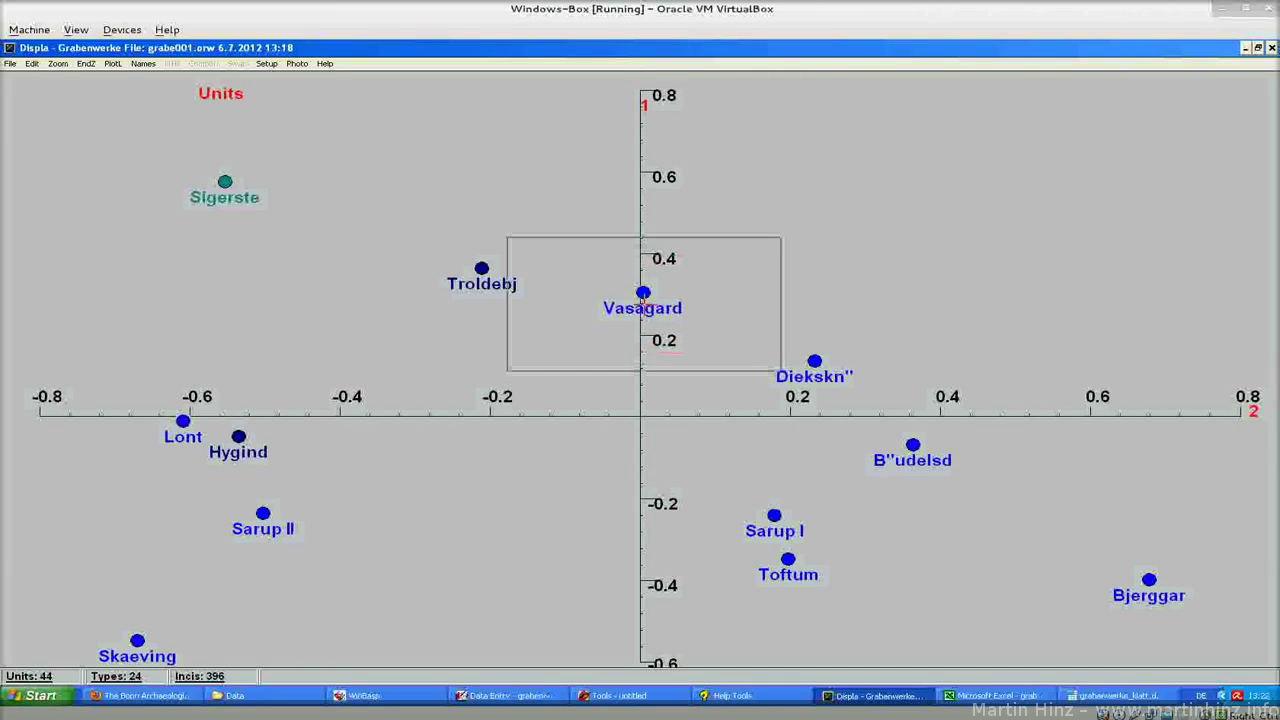
pyautogui.click(643, 298)
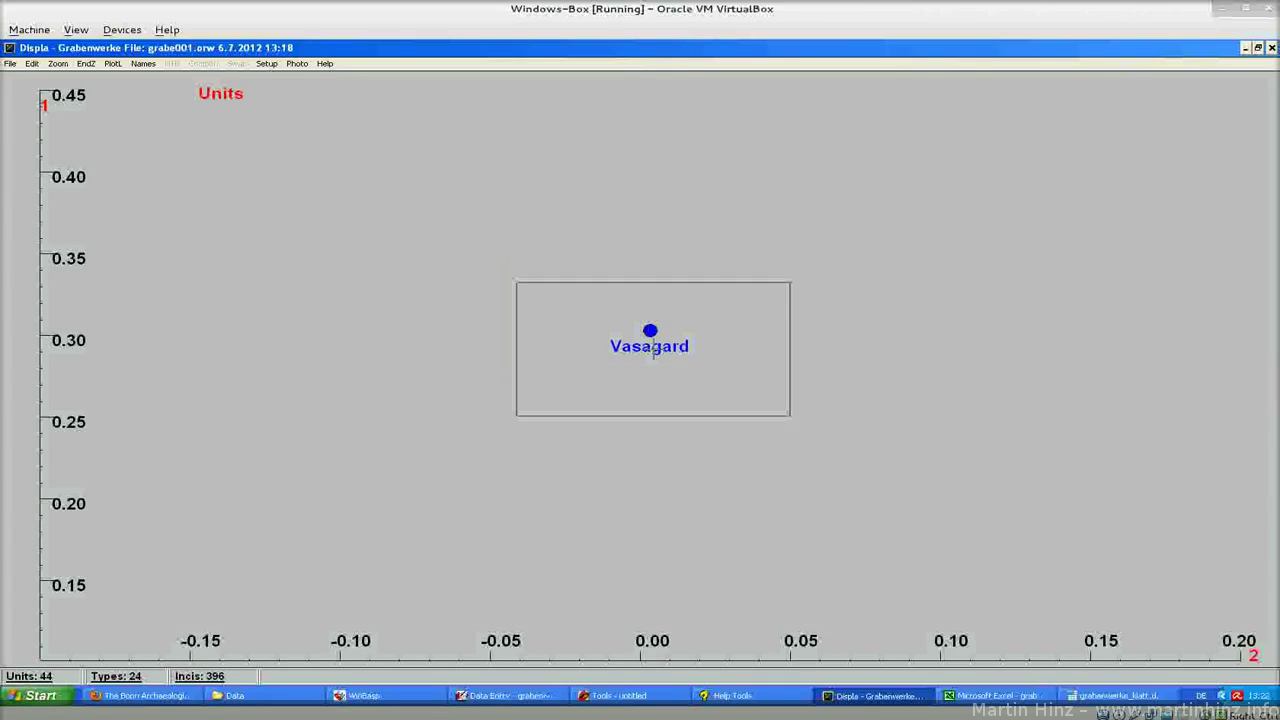
pyautogui.click(86, 63)
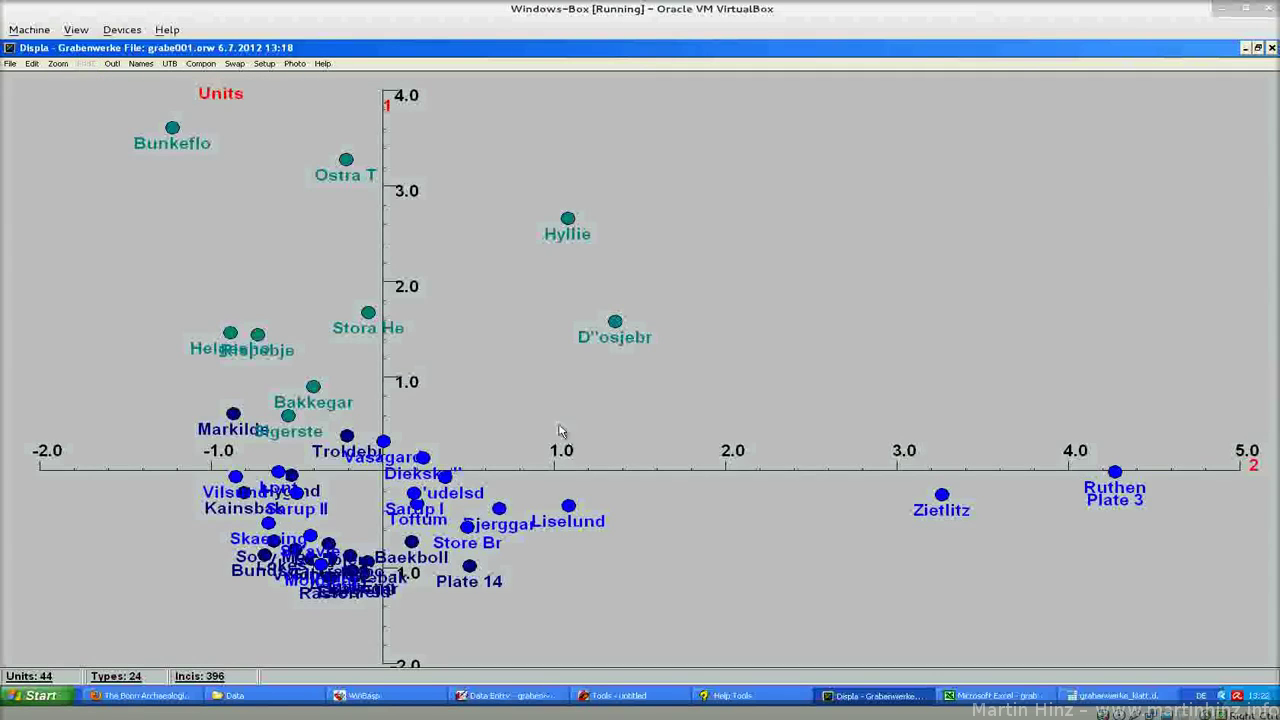
# - Apply the normal attributes to the units plot, and switch its colouring to the diagnostic attributes
pyautogui.click(37, 66)
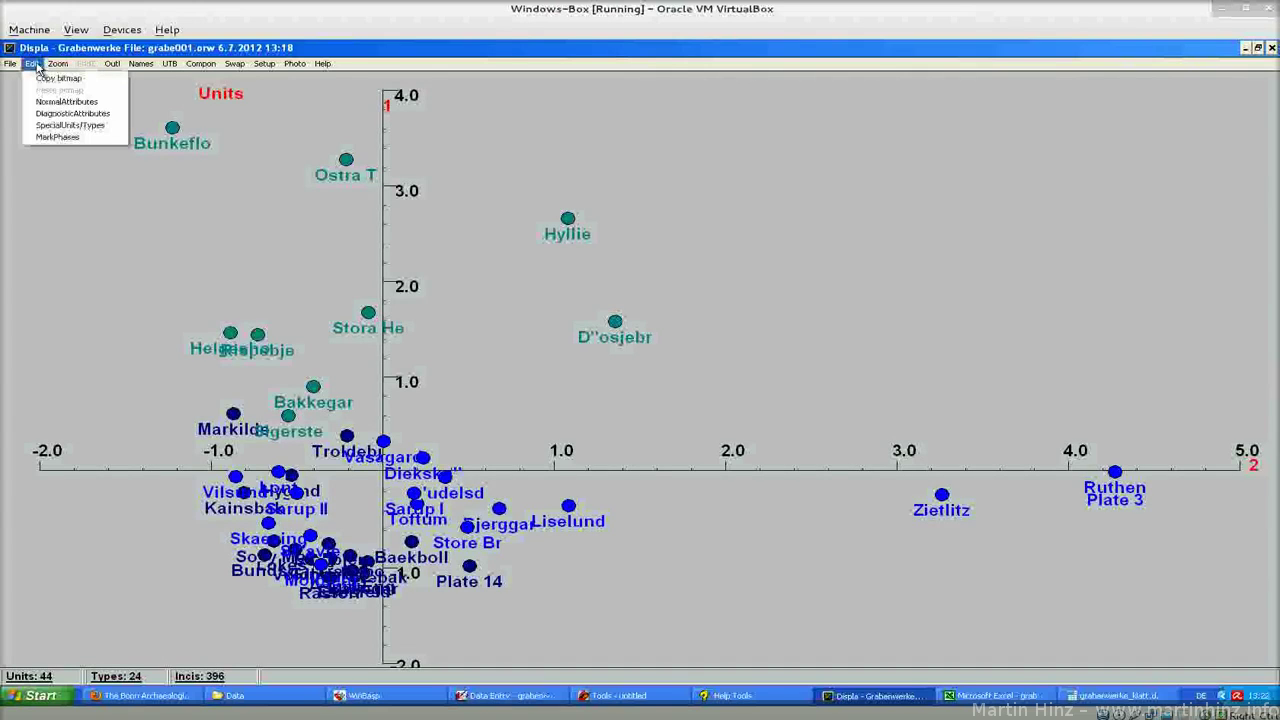
pyautogui.click(75, 103)
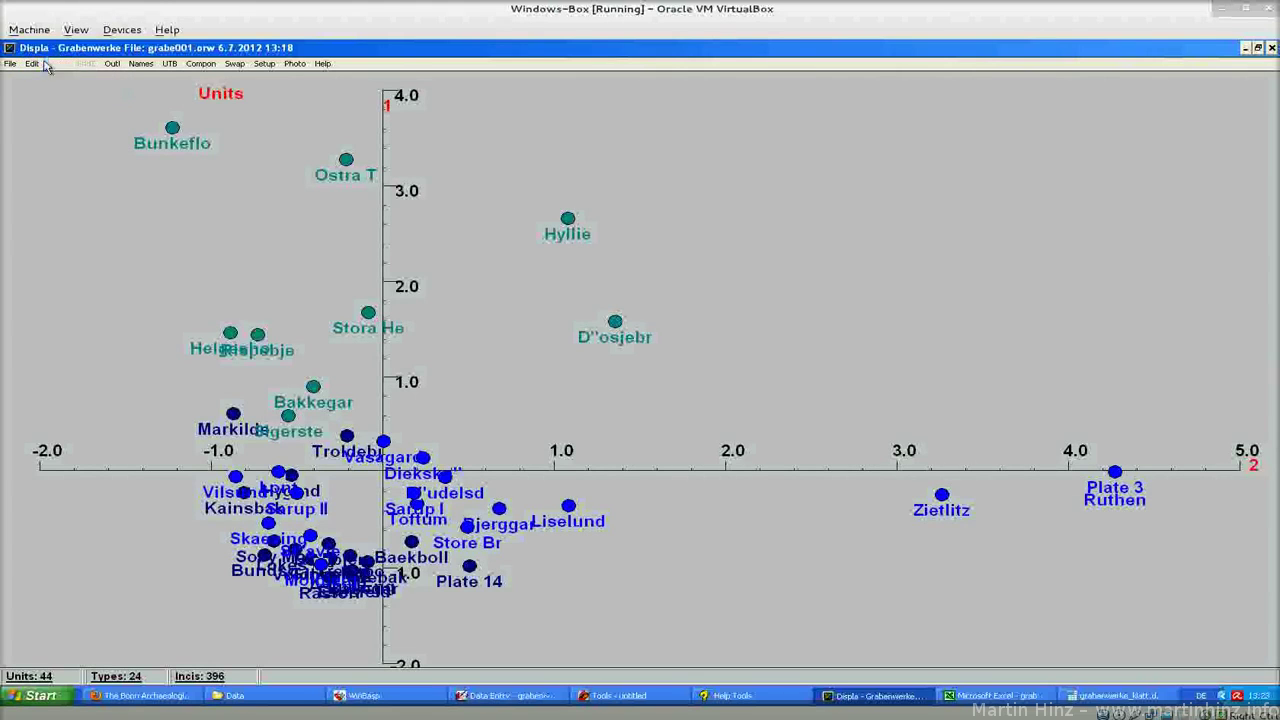
pyautogui.click(40, 65)
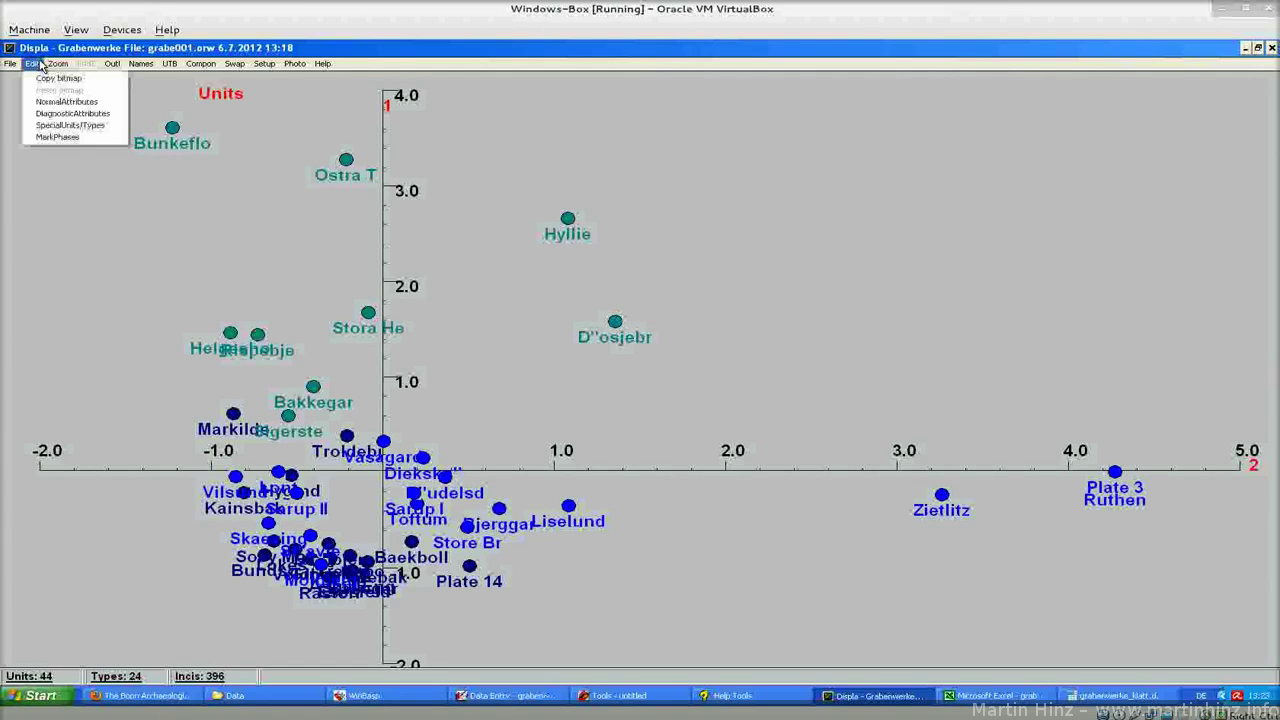
pyautogui.click(63, 114)
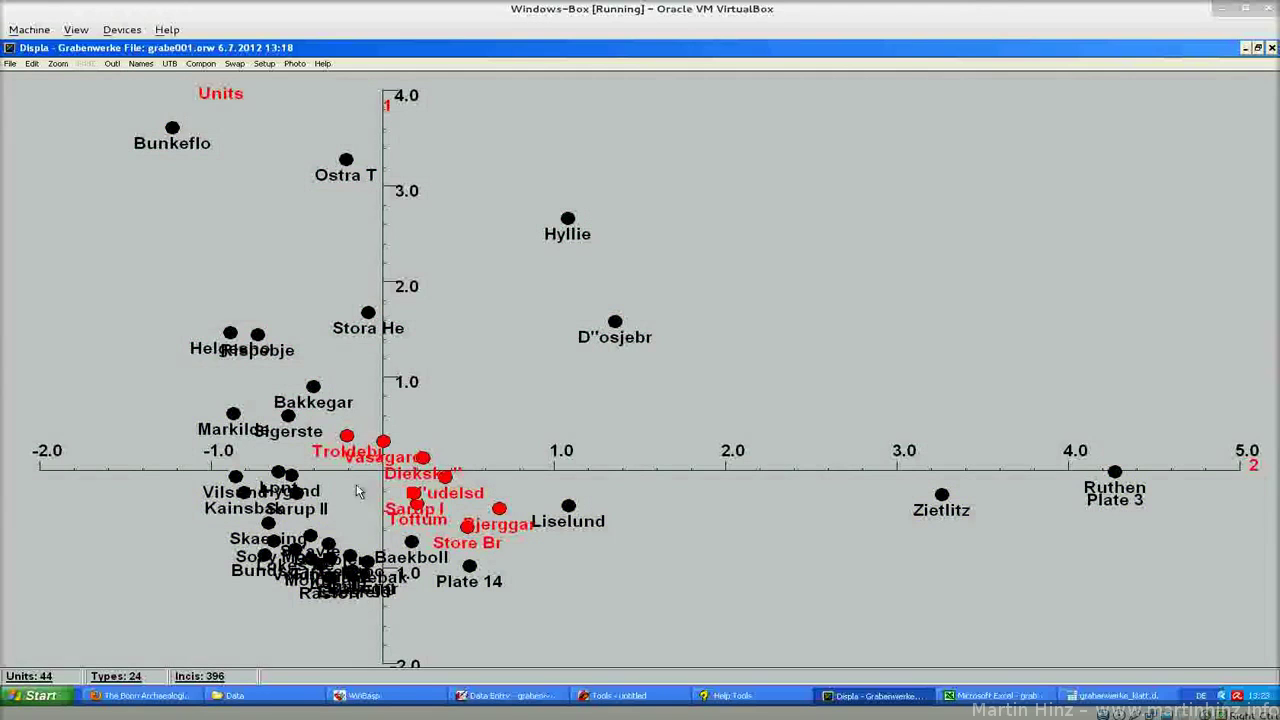
# - Zoom in on the units between Helgesho, Stora He and Bakkegar, and return to the full plot
pyautogui.click(58, 63)
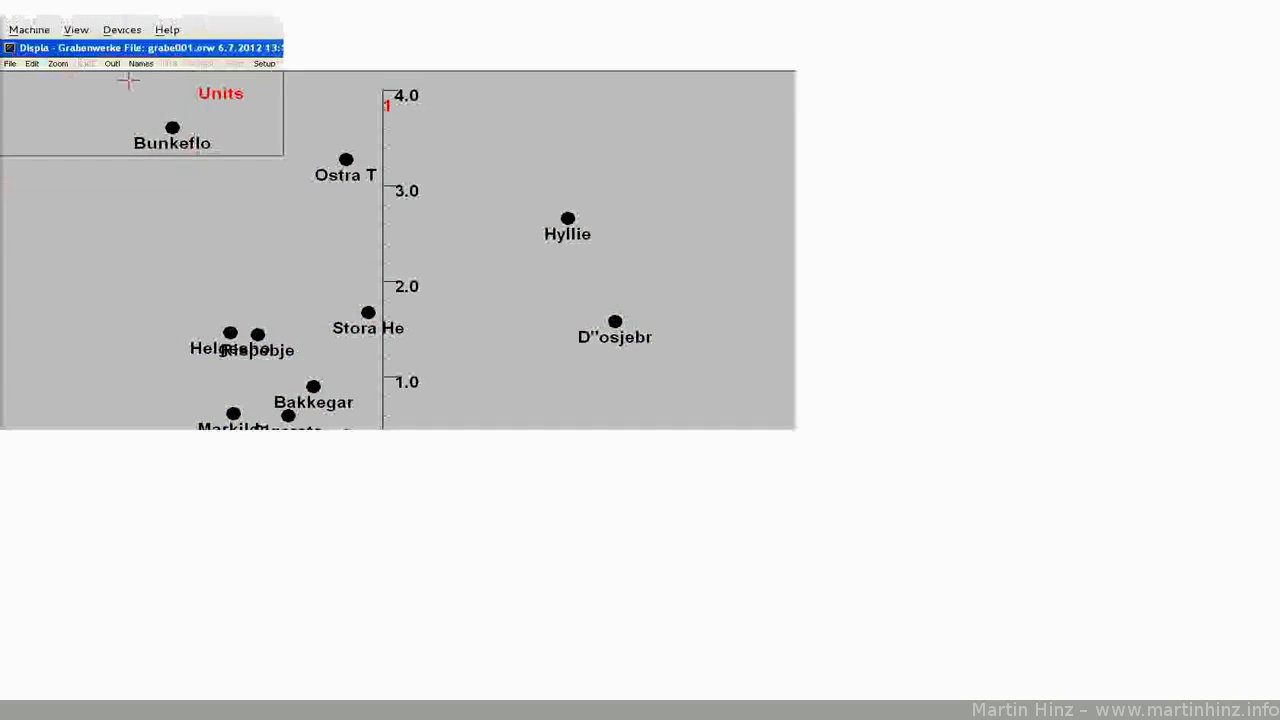
pyautogui.click(396, 303)
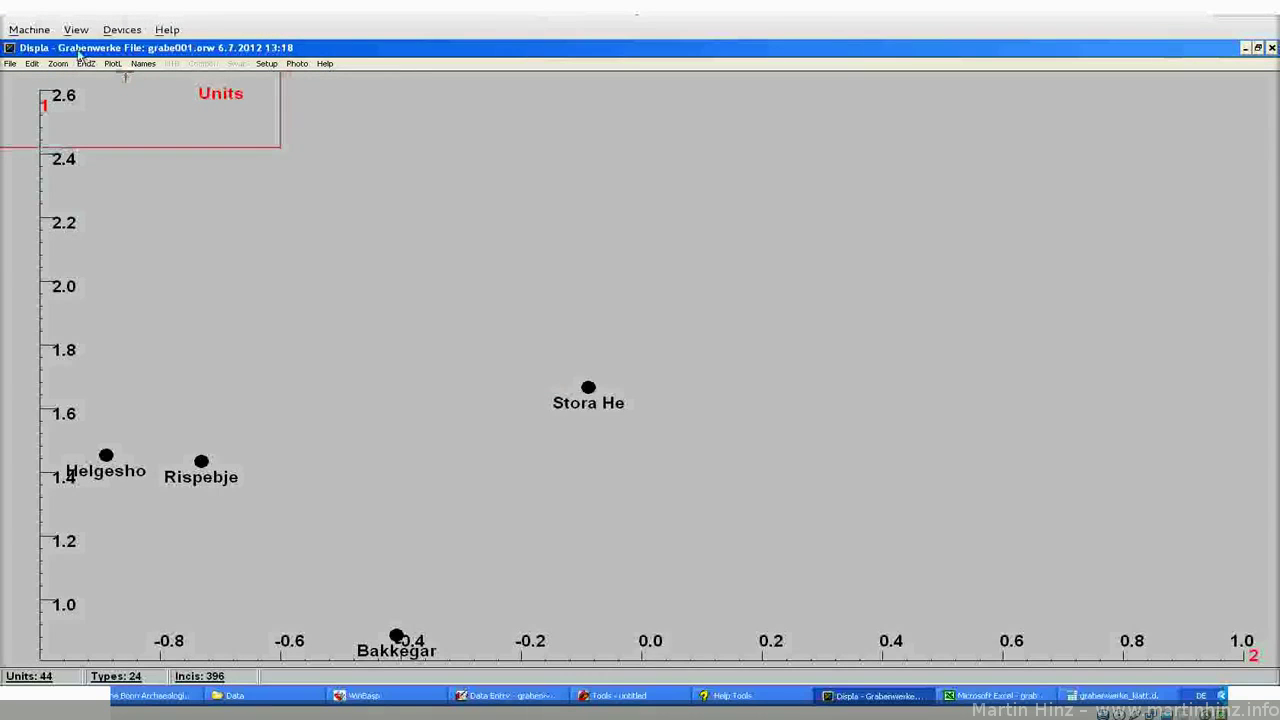
pyautogui.click(86, 63)
# - Highlight Asum Eng, B"udelsd, Bakkegar and Bundso as special units in yellow, and reset the plot to the normal attributes
pyautogui.click(30, 64)
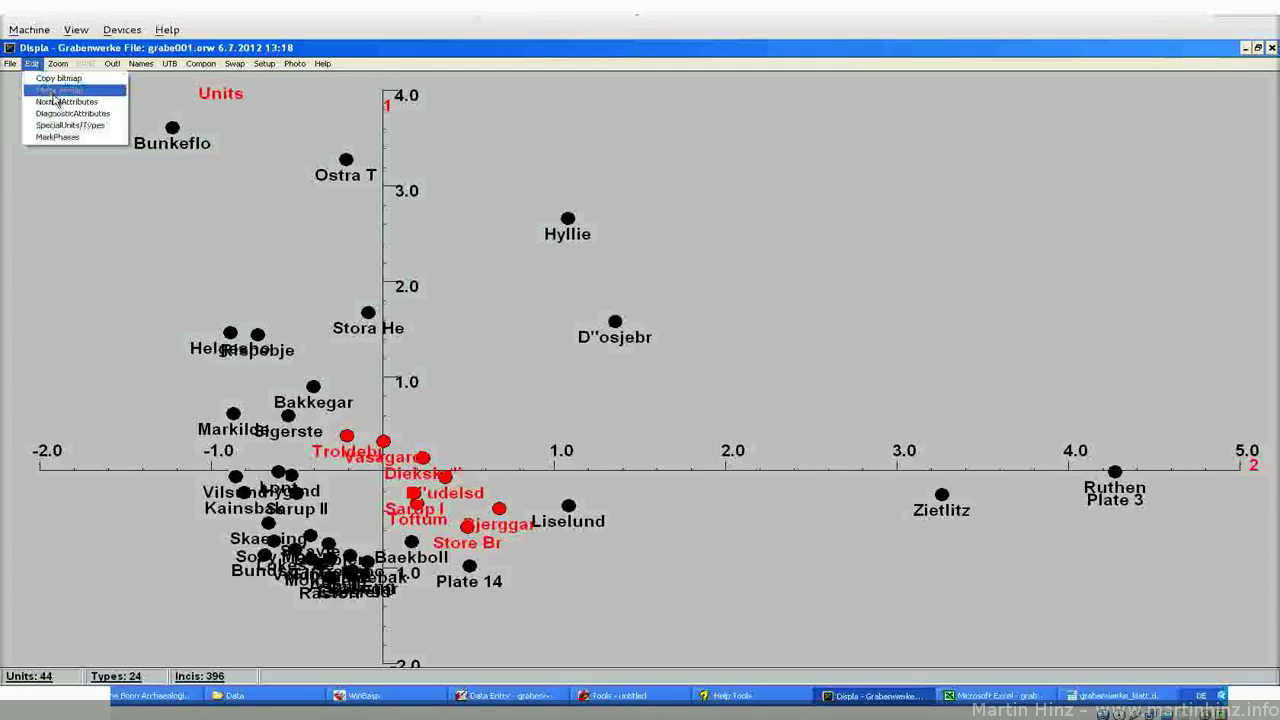
pyautogui.click(106, 127)
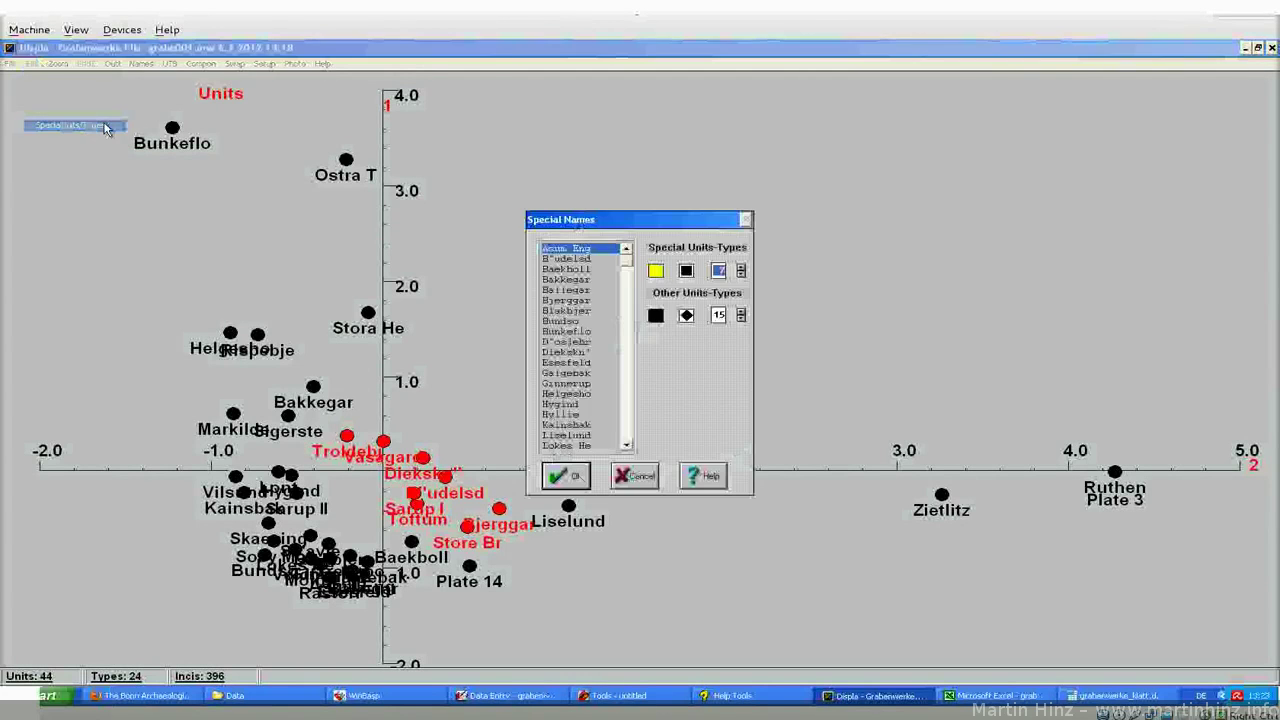
pyautogui.click(578, 259)
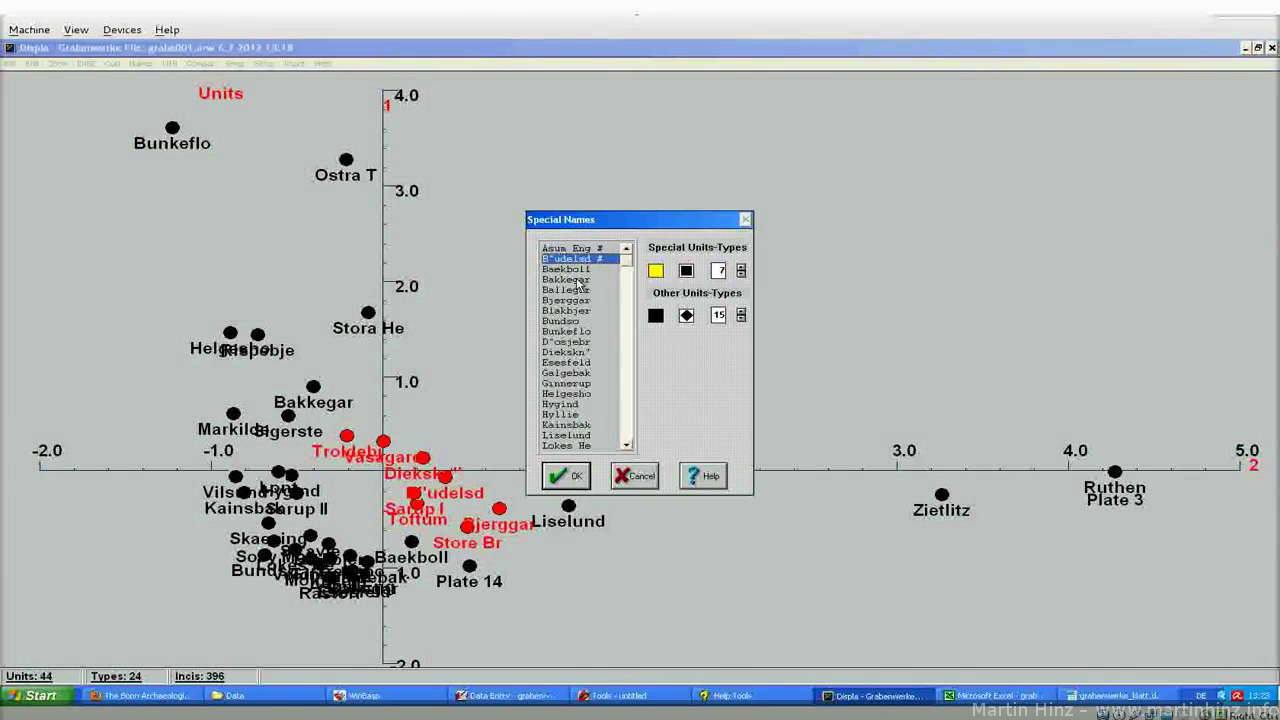
pyautogui.click(579, 281)
pyautogui.click(577, 330)
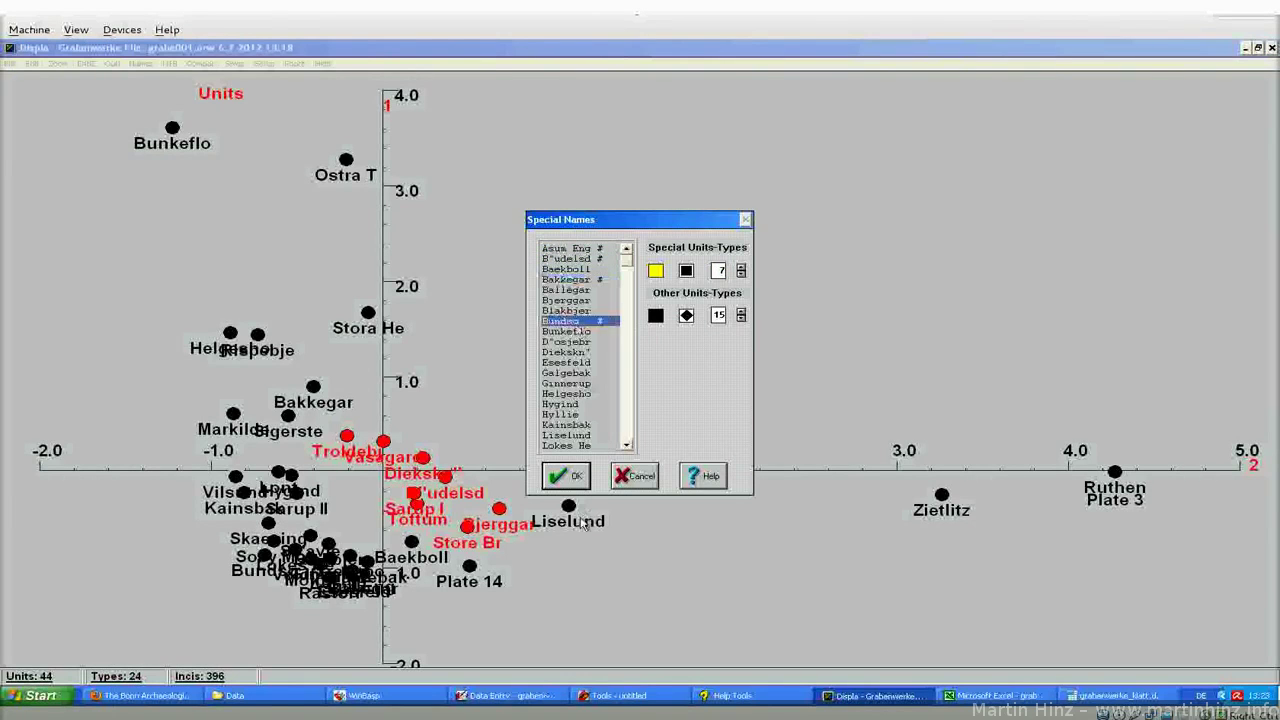
pyautogui.click(568, 479)
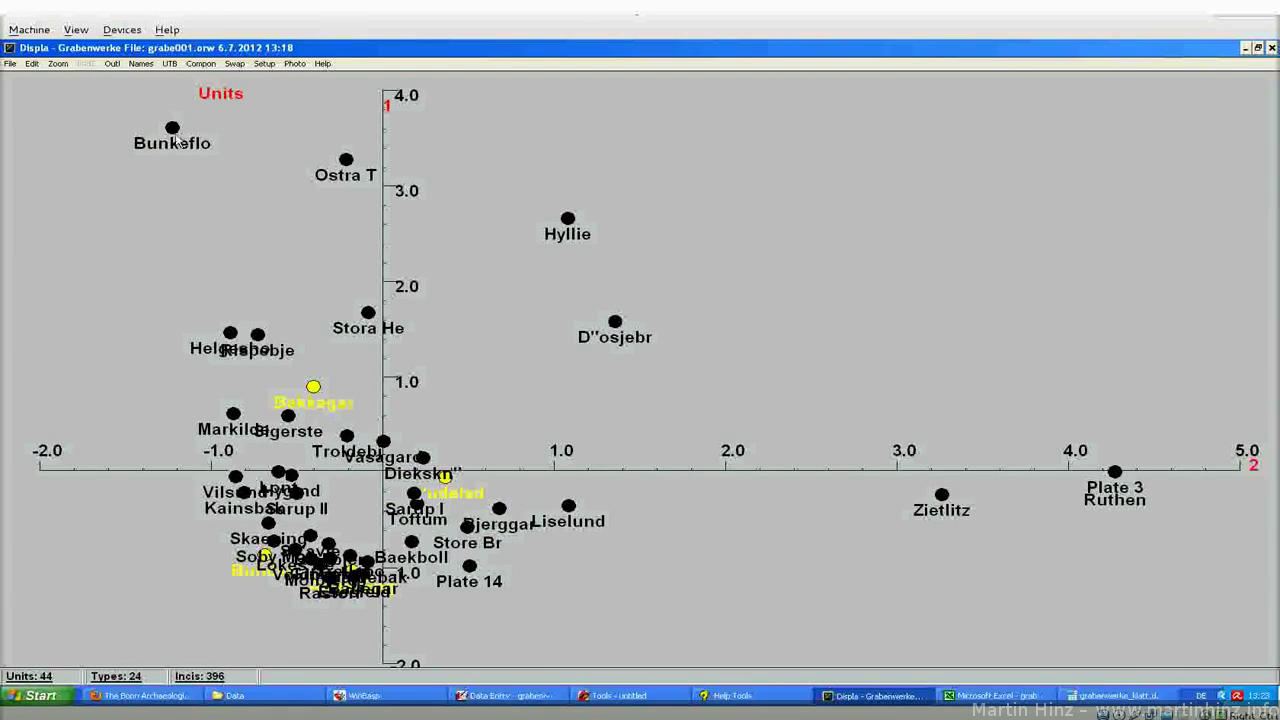
pyautogui.click(32, 64)
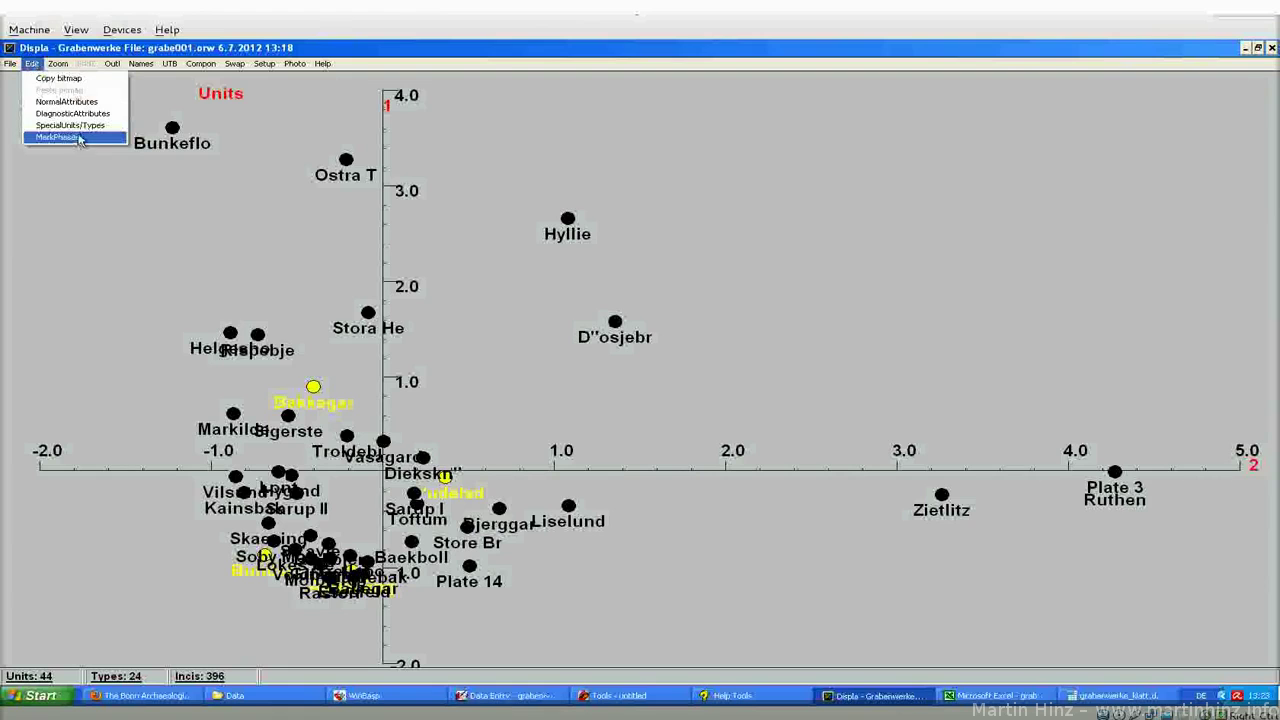
pyautogui.click(81, 102)
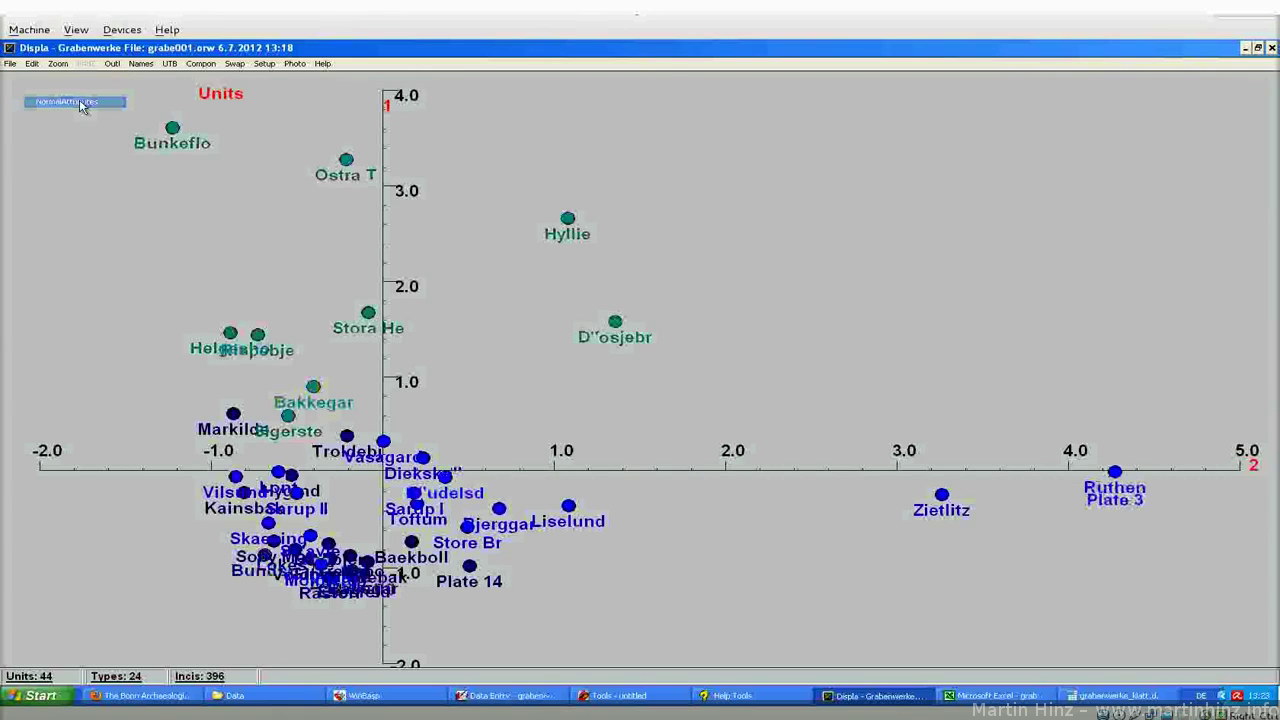
# - Mark phases beginning at Asum Eng, B"udelsd, Baekboll, Bakkegar, Ballegar and Bjerggar with the default phase colours, and restore the normal attributes
pyautogui.click(32, 64)
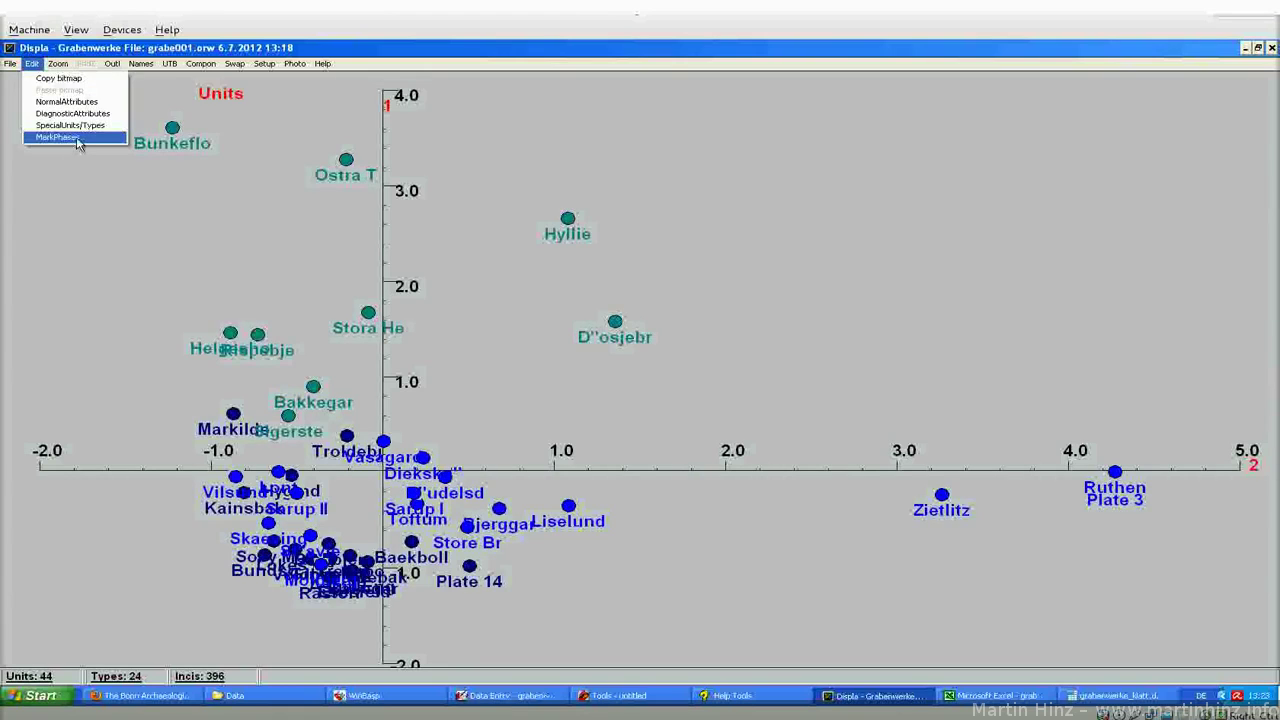
pyautogui.click(78, 139)
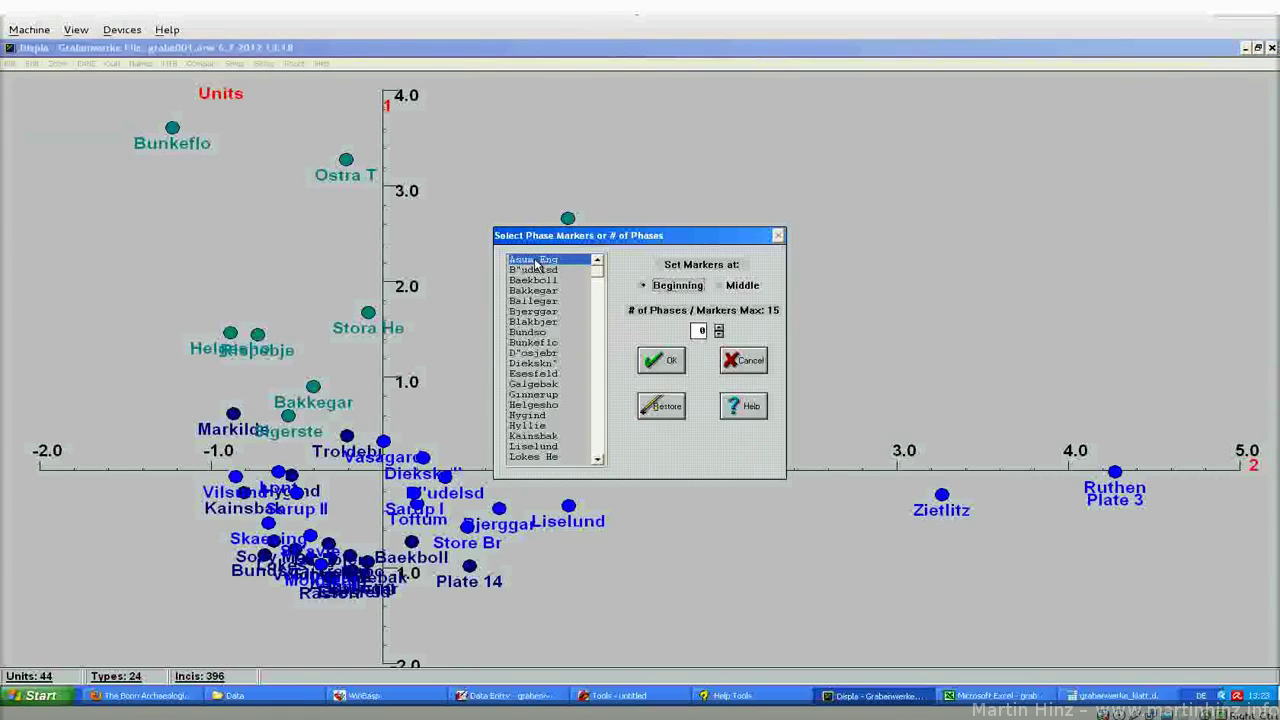
pyautogui.click(537, 262)
pyautogui.click(537, 270)
pyautogui.click(537, 280)
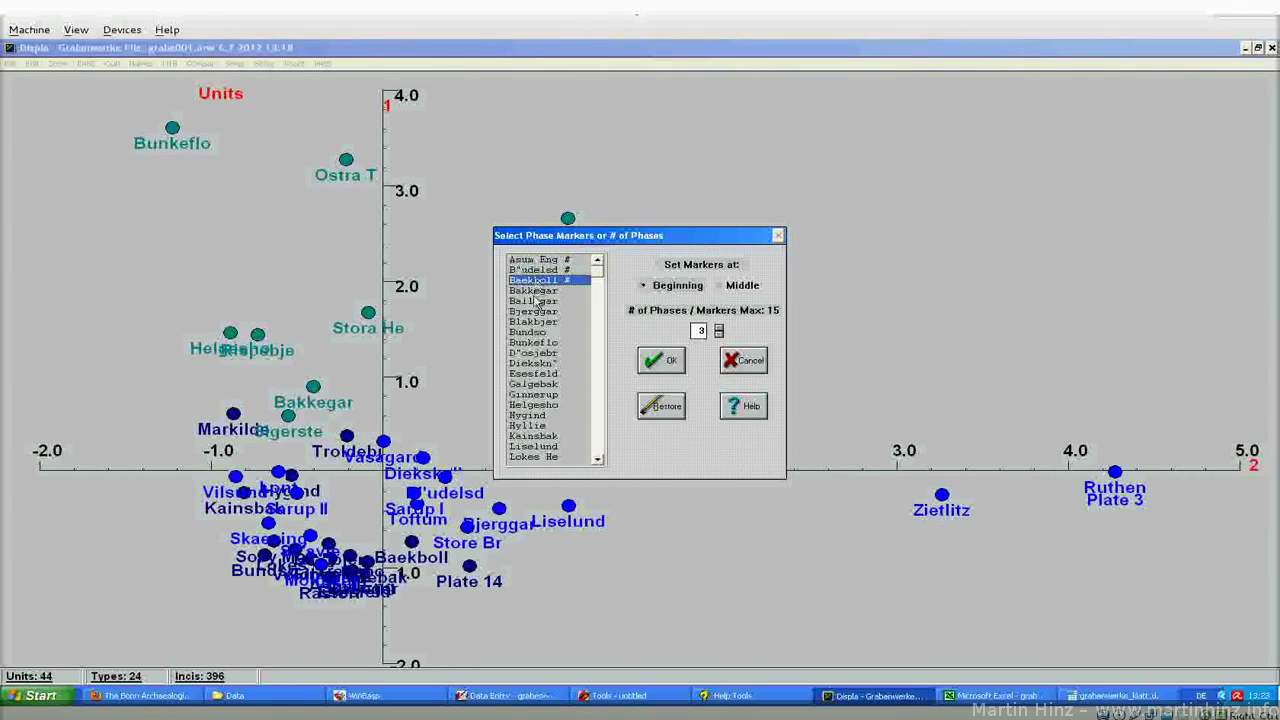
pyautogui.click(537, 290)
pyautogui.click(537, 301)
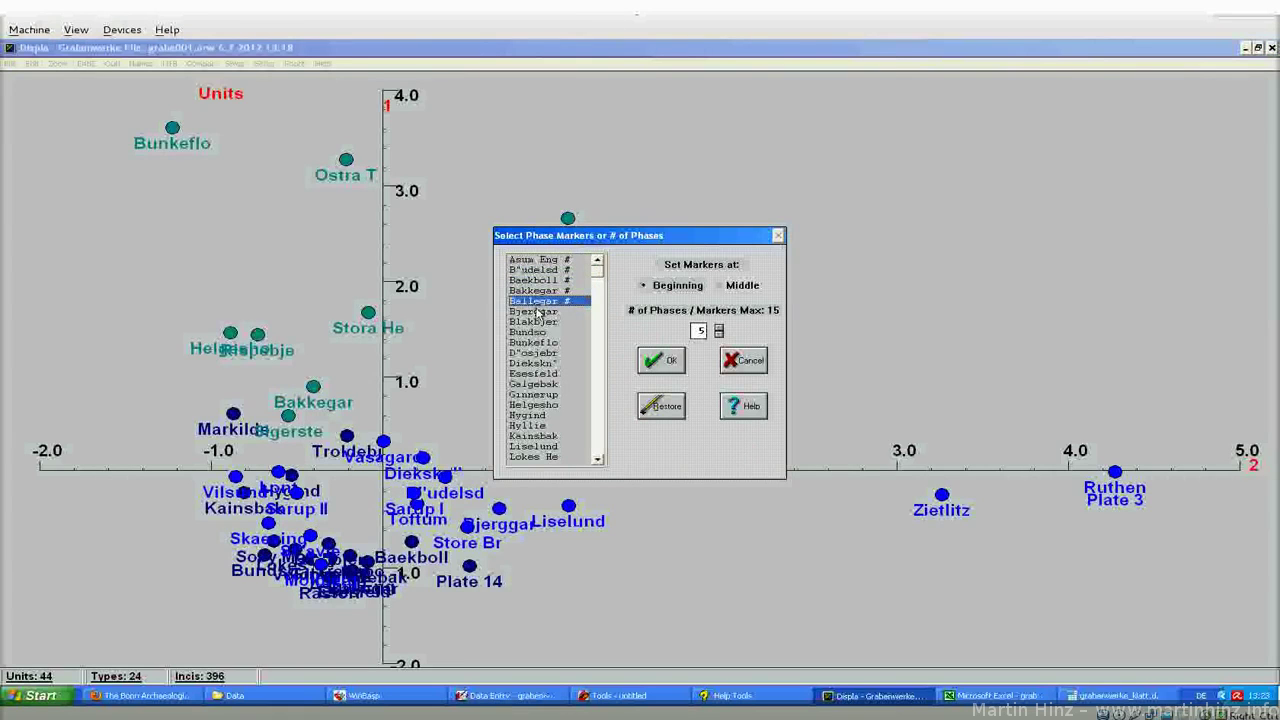
pyautogui.click(537, 311)
pyautogui.click(660, 362)
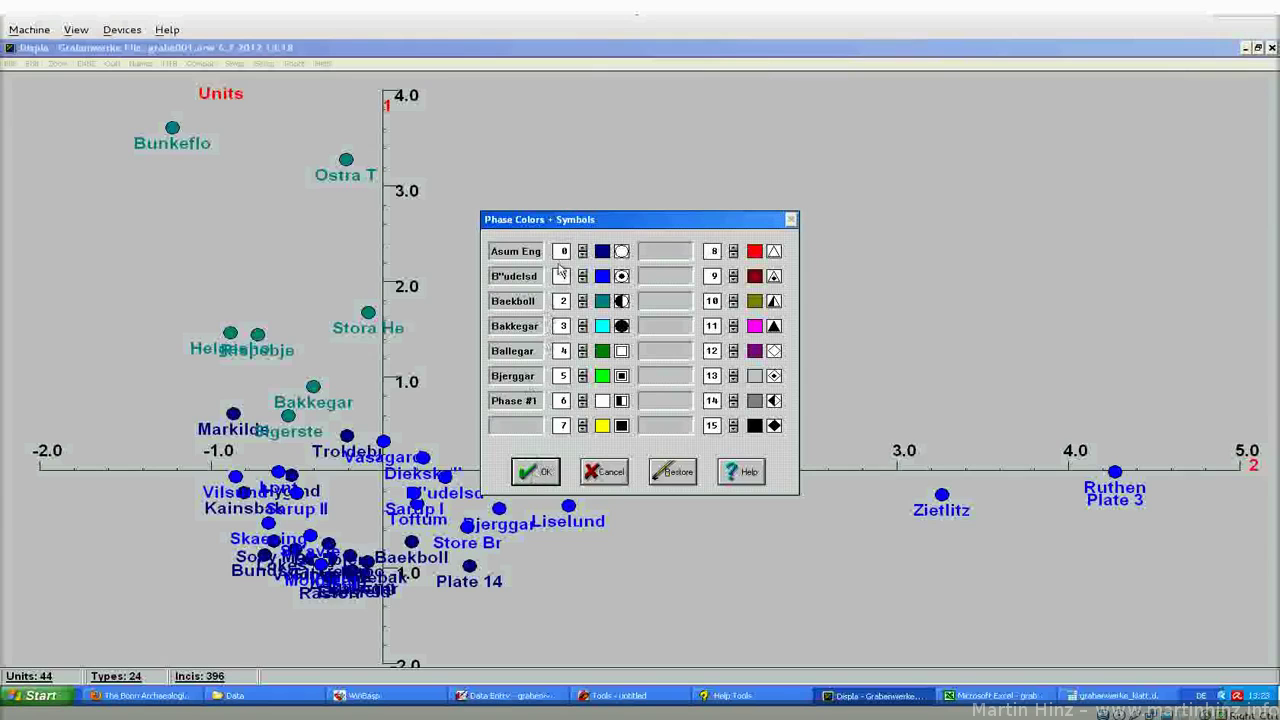
pyautogui.click(535, 471)
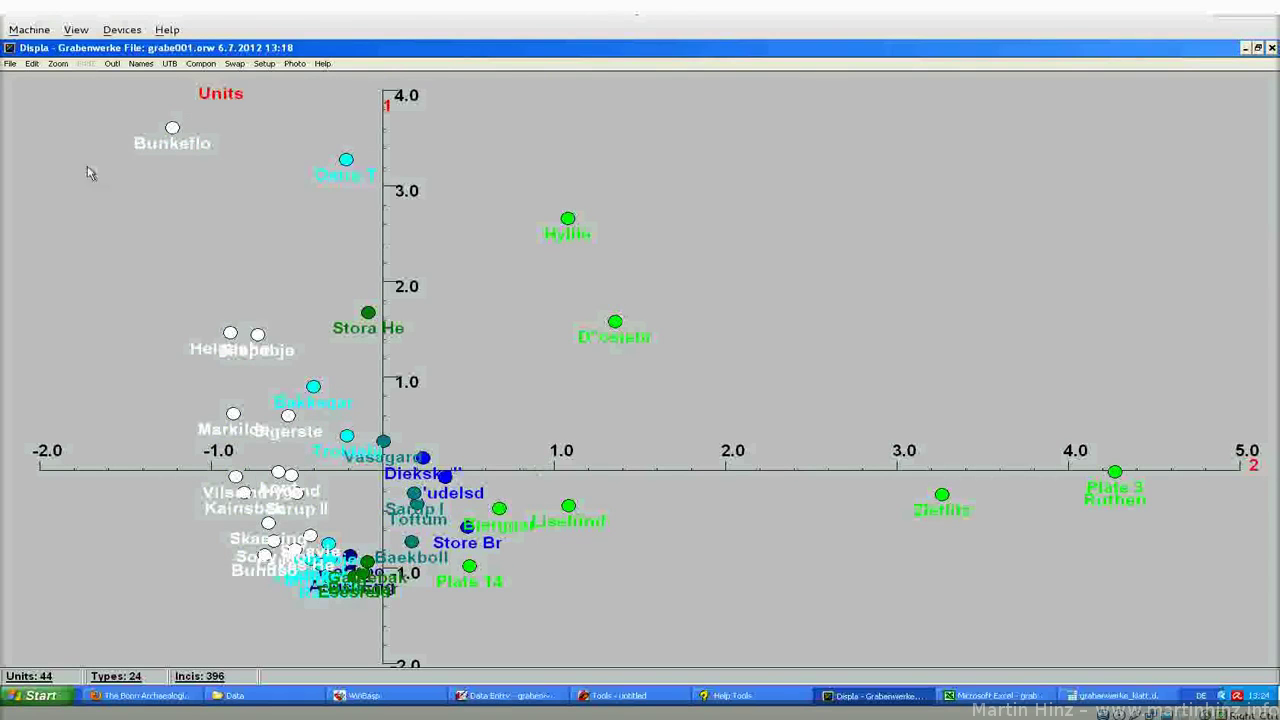
pyautogui.click(31, 65)
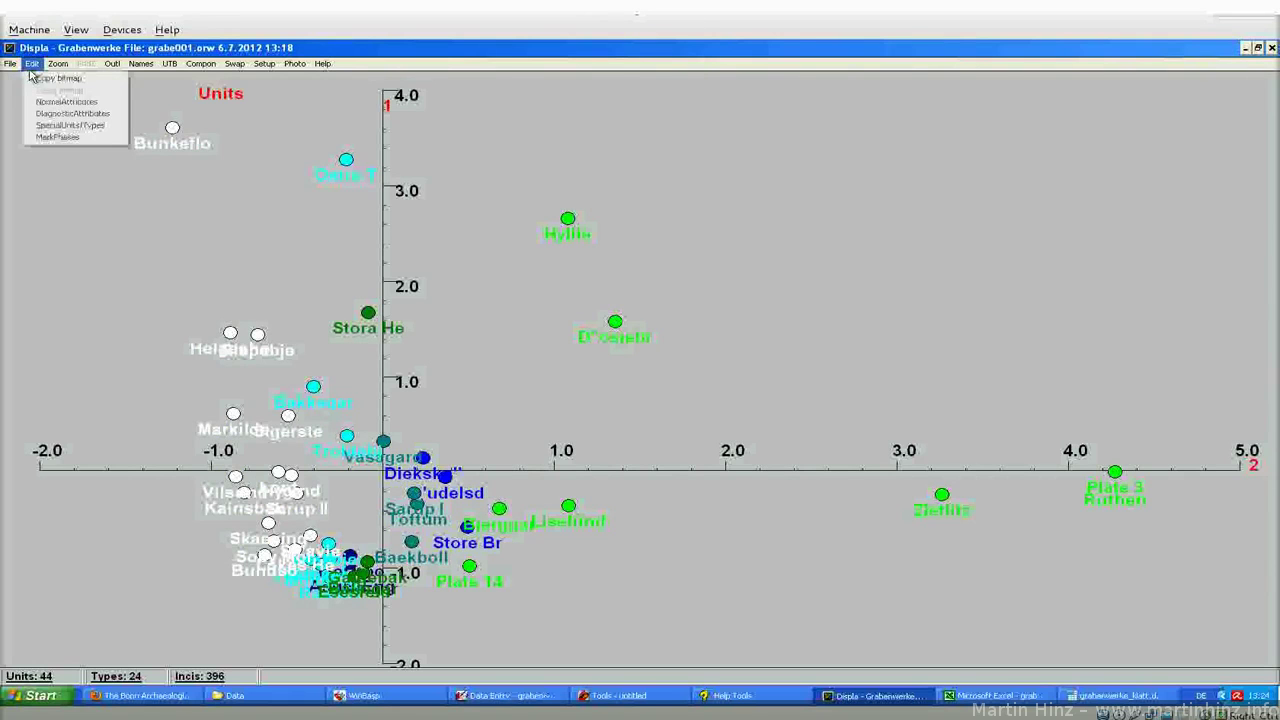
pyautogui.click(86, 103)
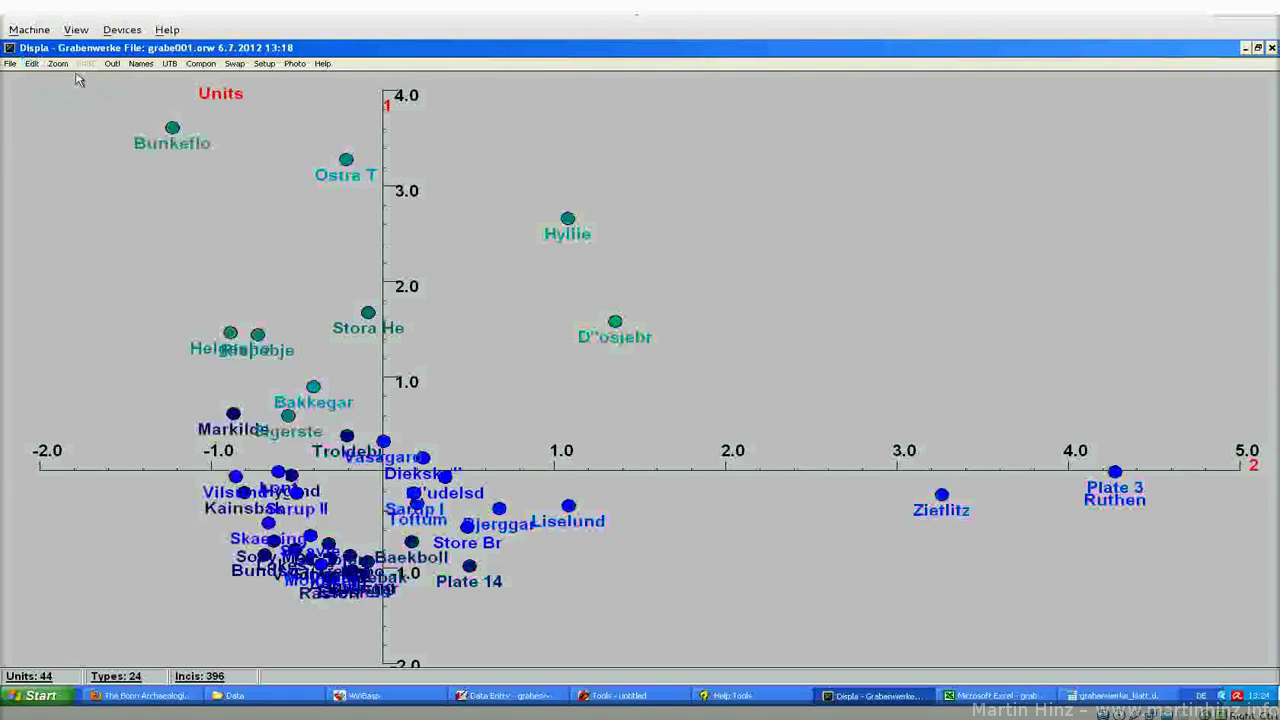
# - Review the file formats available for saving the units plot without exporting it
pyautogui.click(12, 64)
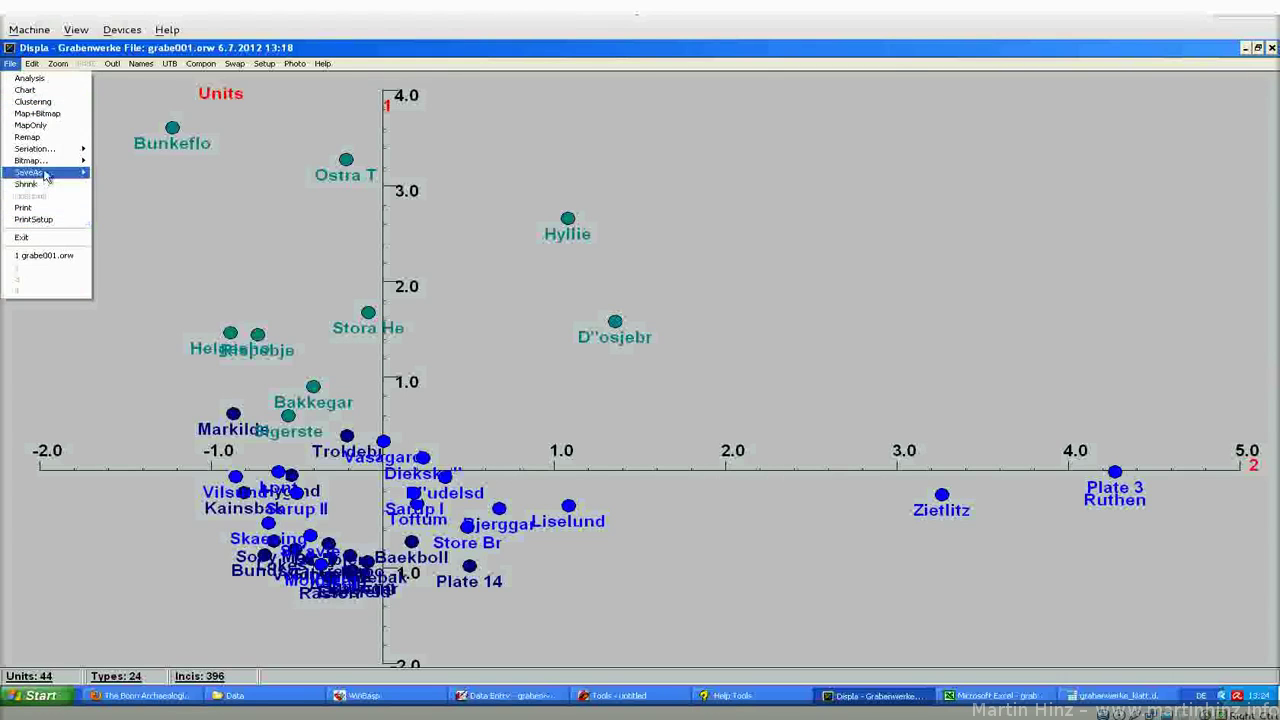
pyautogui.moveTo(47, 165)
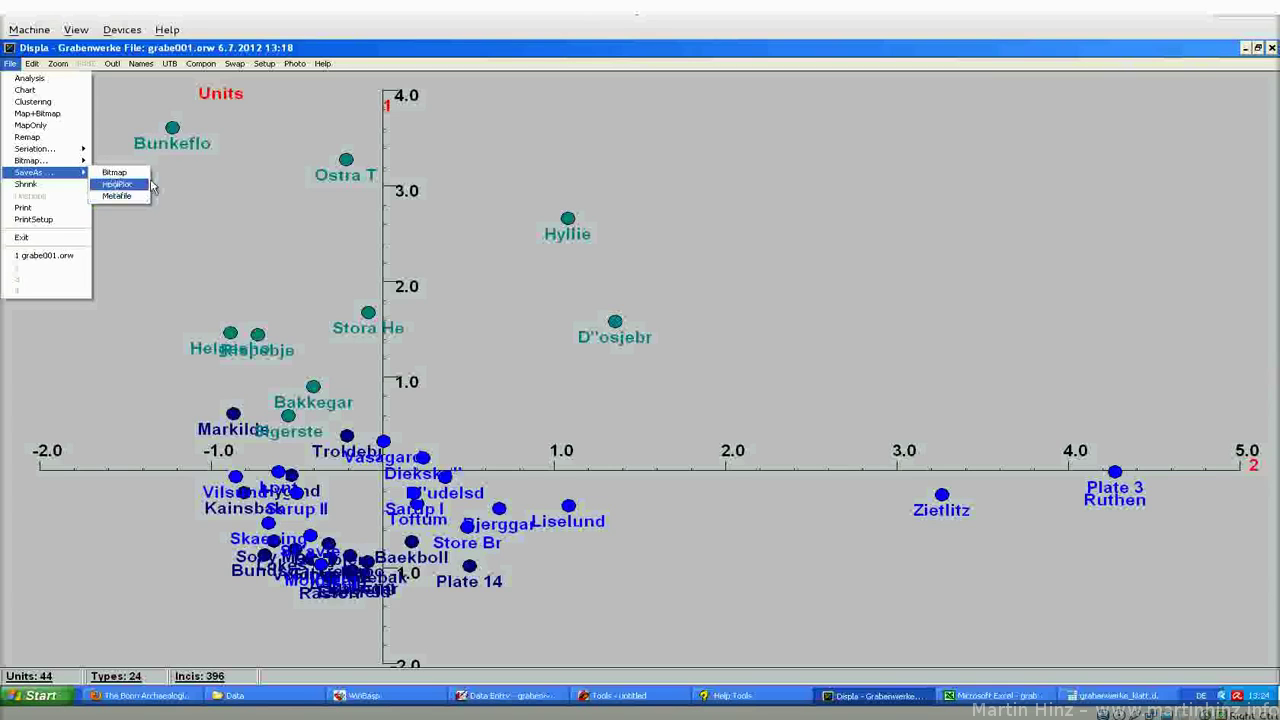
pyautogui.click(219, 64)
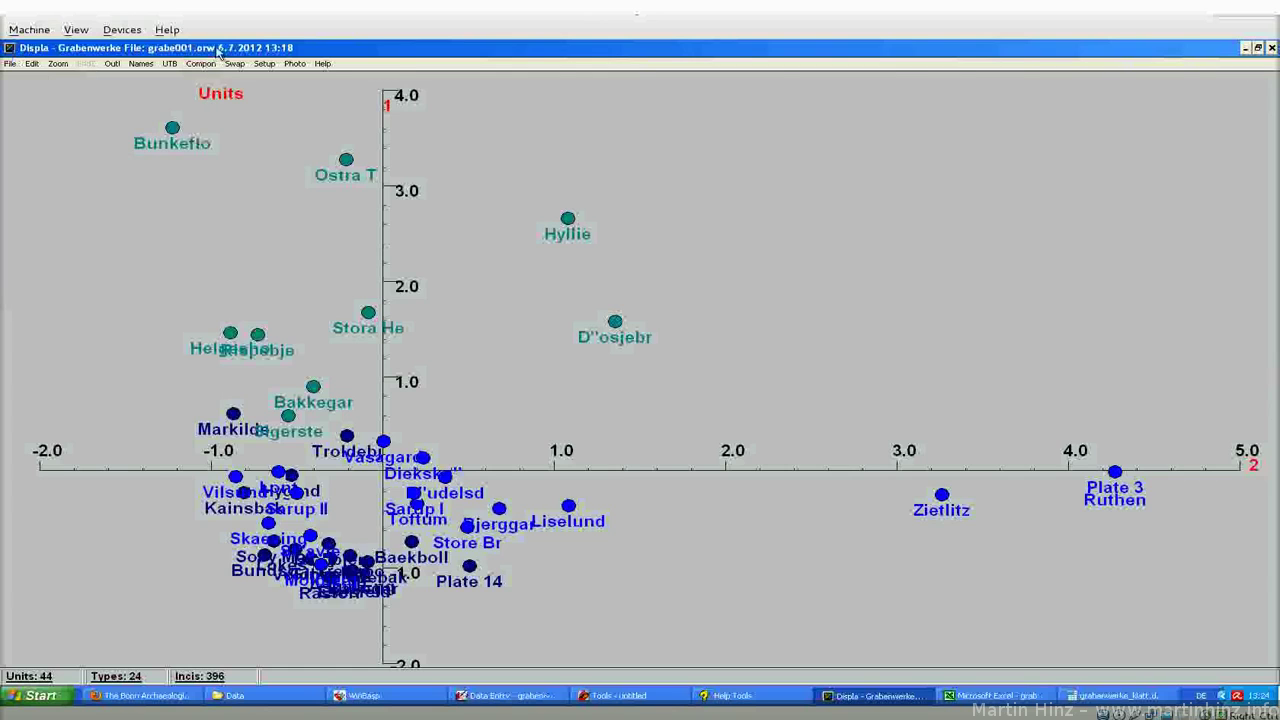
# - Switch to the WinBasp main window and open grabe001.dia from the data directory in its text viewer
pyautogui.click(651, 697)
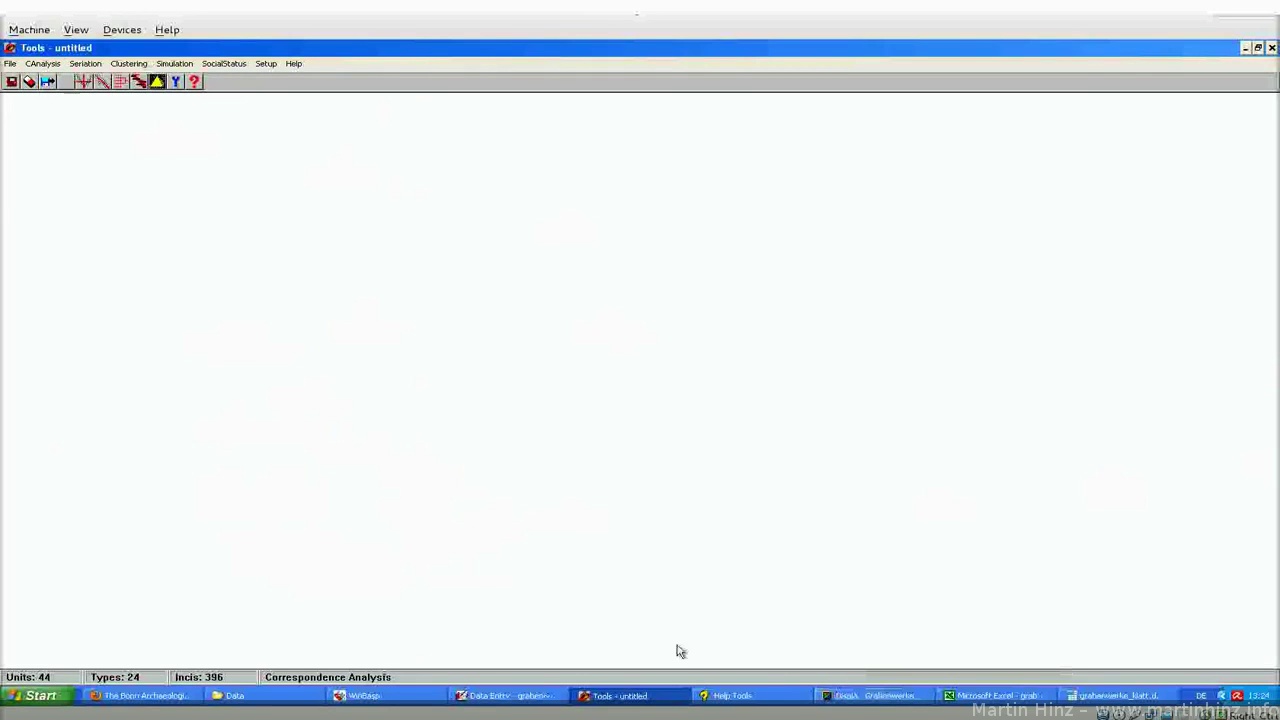
pyautogui.click(528, 697)
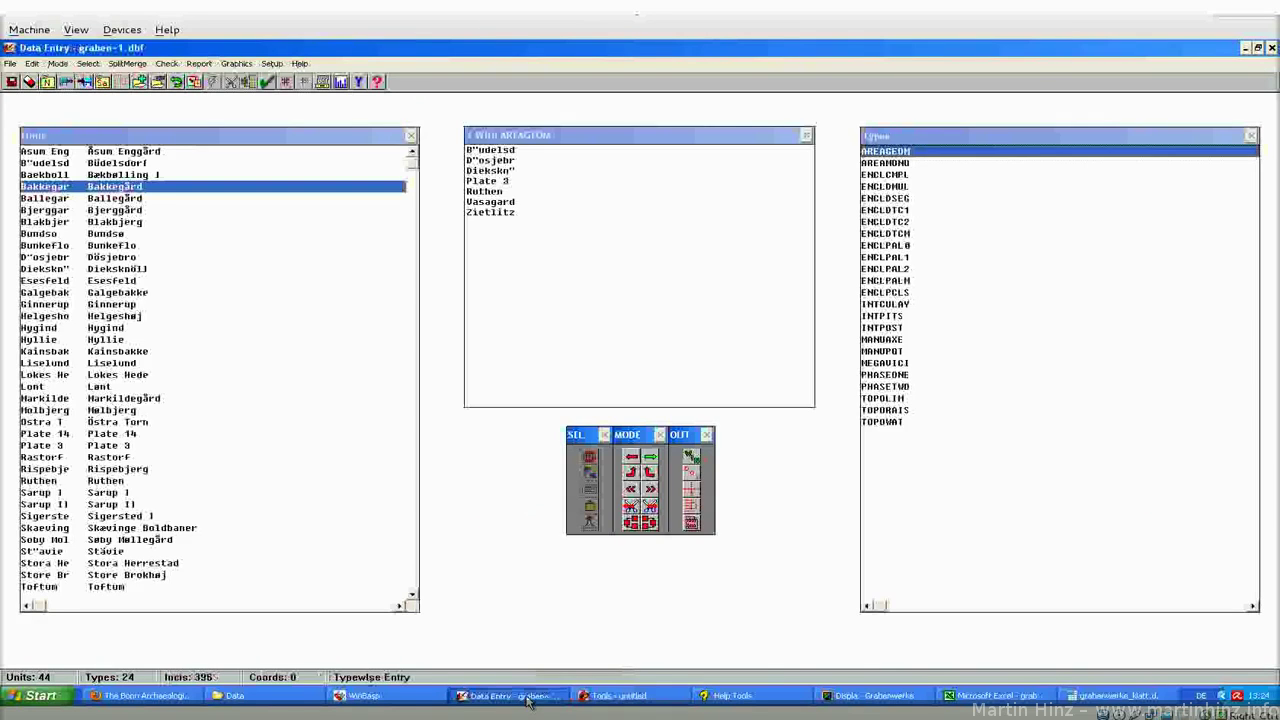
pyautogui.click(362, 695)
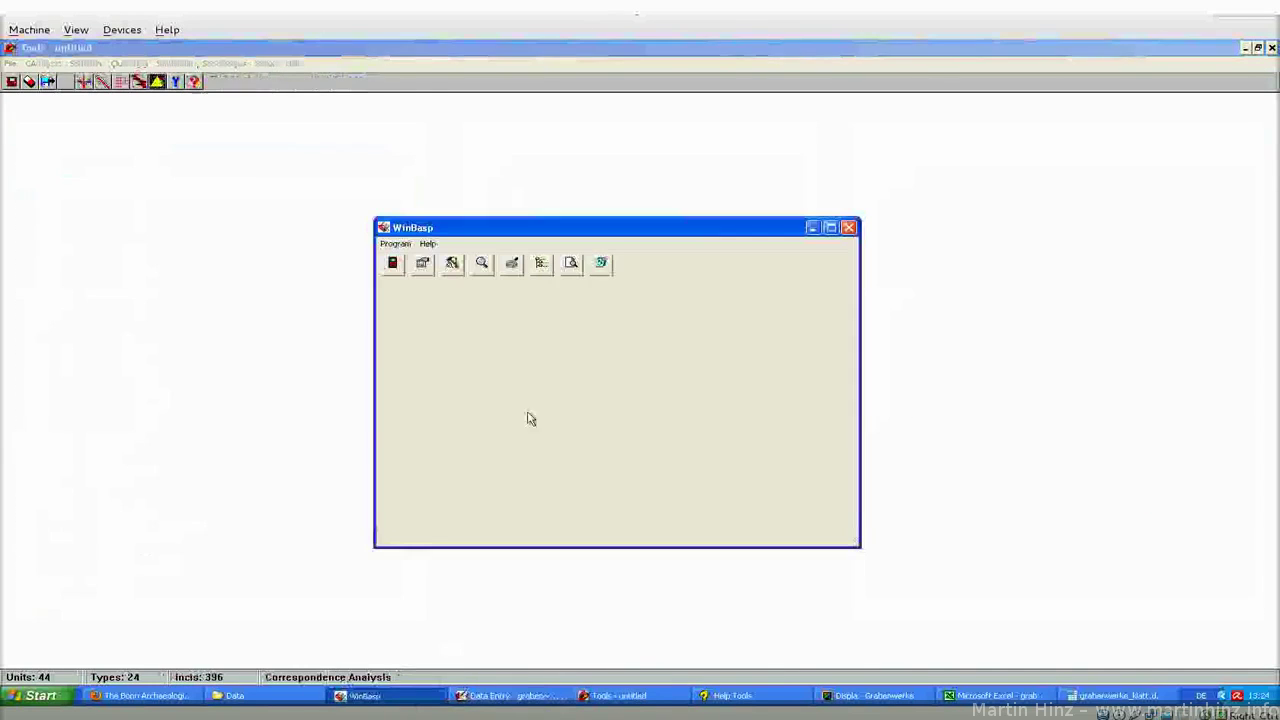
pyautogui.click(571, 262)
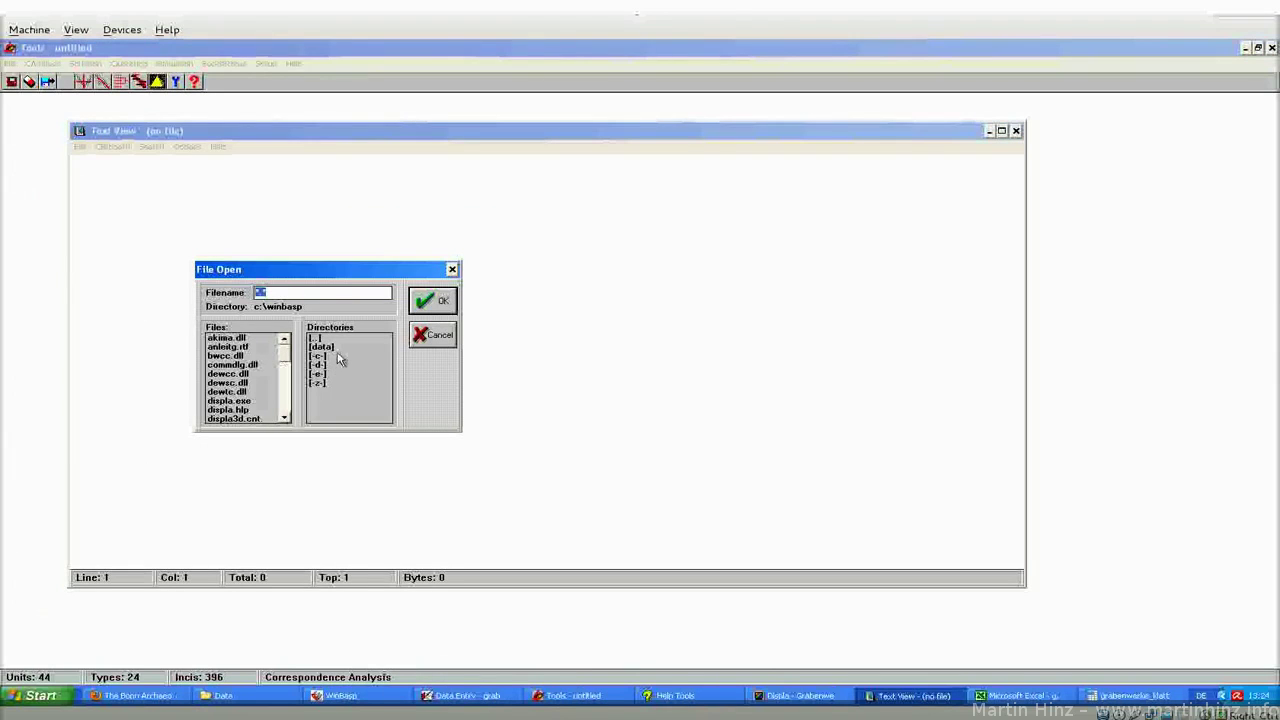
pyautogui.doubleClick(337, 350)
pyautogui.moveTo(287, 355); pyautogui.dragTo(245, 368)
pyautogui.click(240, 347)
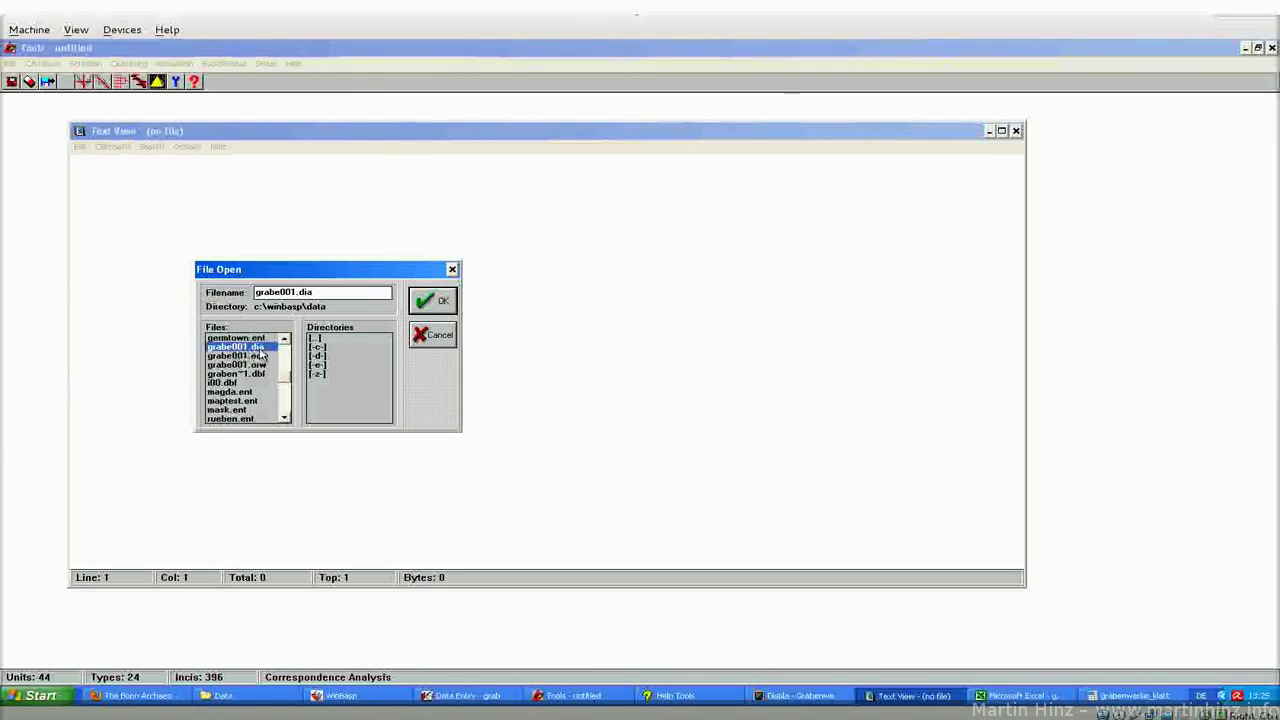
pyautogui.click(430, 302)
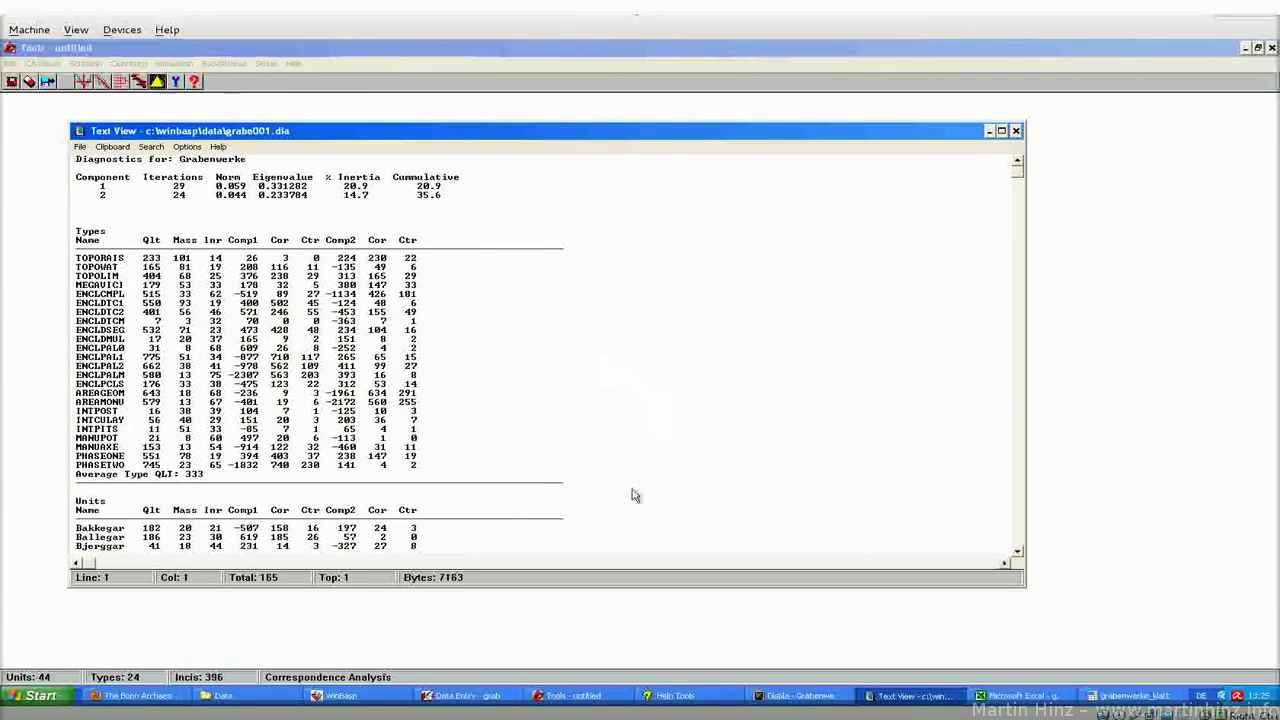
# - Examine the component, type and unit diagnostics in the report, down to the non-zero weight type coordinates
pyautogui.click(1016, 555)
pyautogui.moveTo(1016, 555); pyautogui.dragTo(1016, 557)
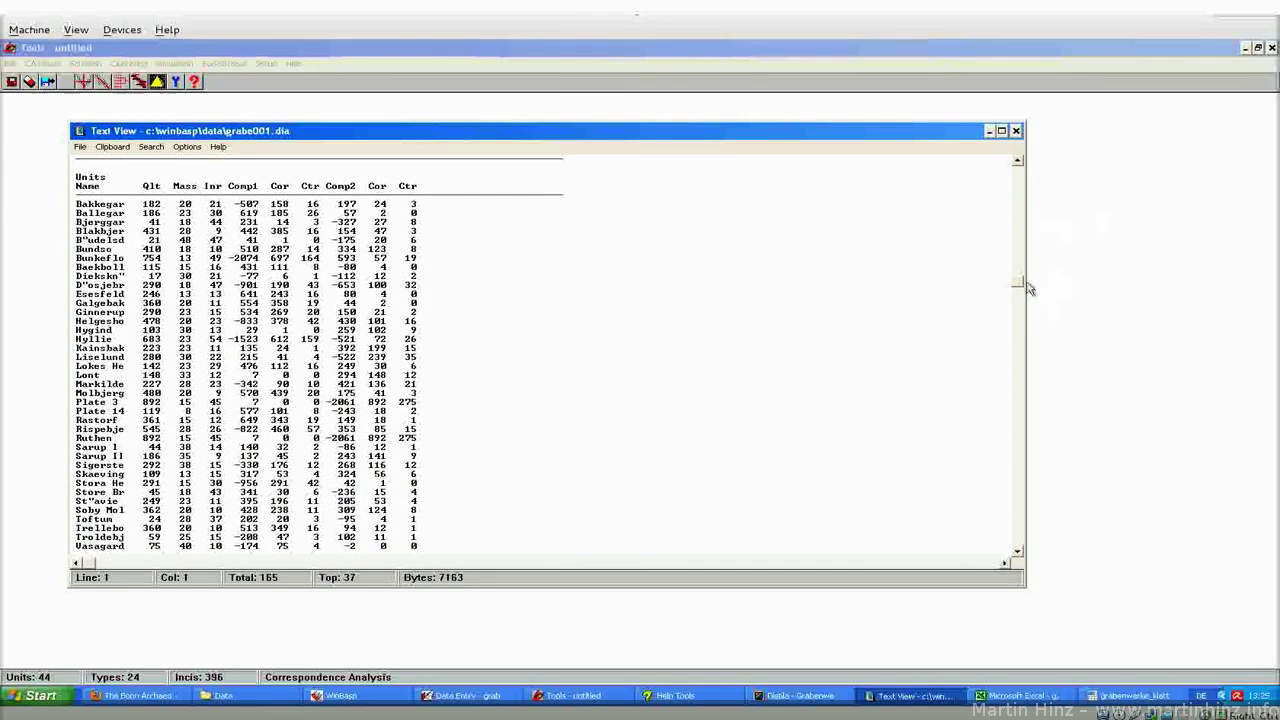
pyautogui.click(1017, 171)
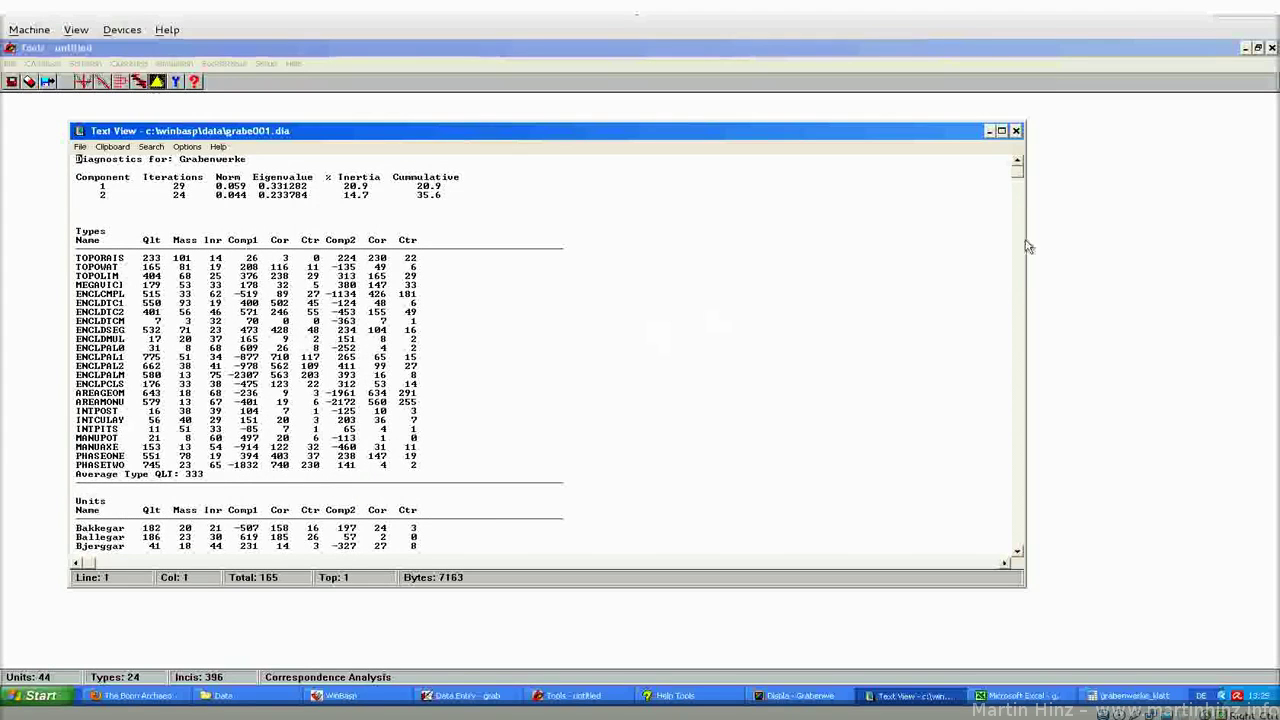
pyautogui.moveTo(1017, 170); pyautogui.dragTo(1023, 346)
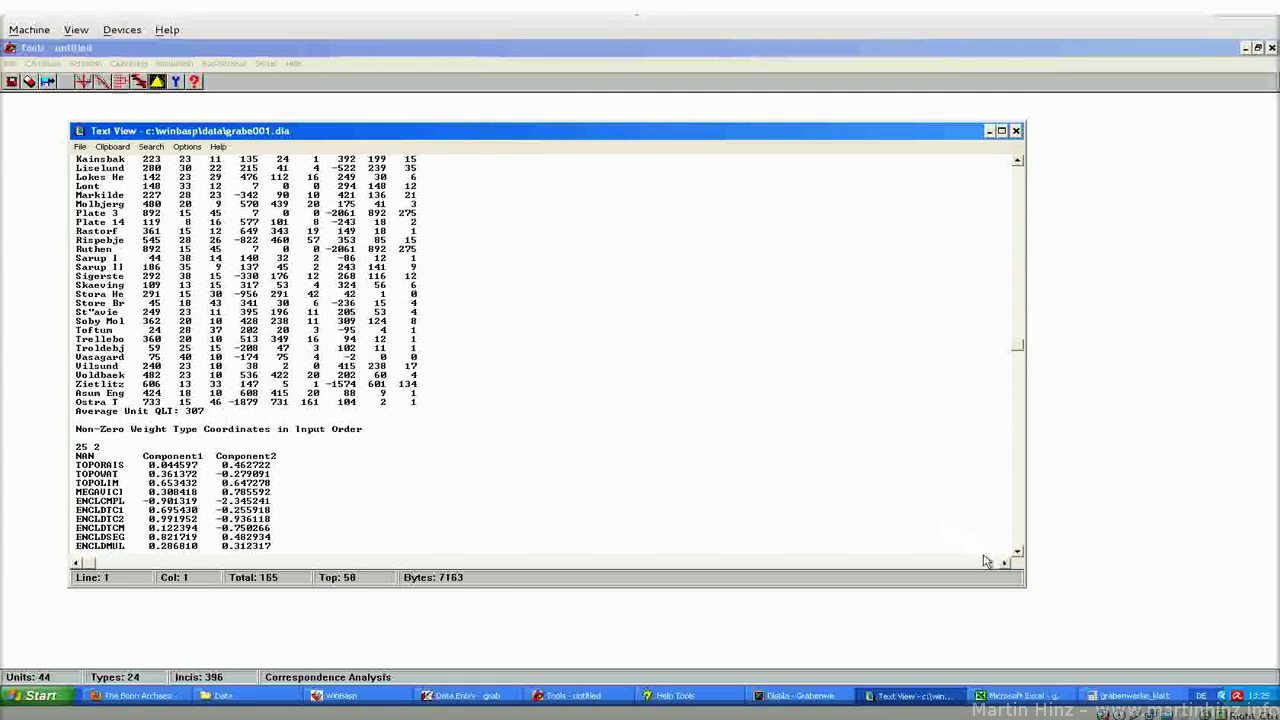
pyautogui.click(1017, 552)
pyautogui.click(1017, 556)
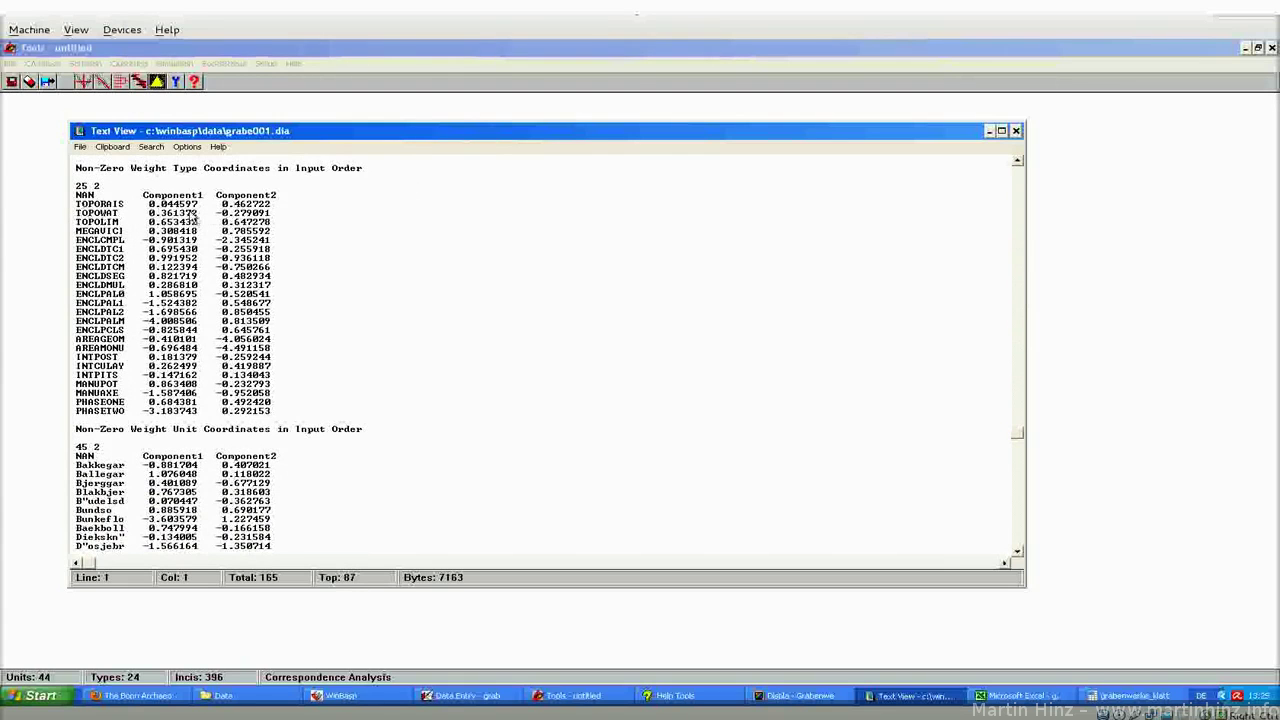
# - Select the type coordinate rows from TOPORAIS to PHASETWO without copying them, and look through the unit coordinates before returning to the report's beginning
pyautogui.moveTo(76, 204); pyautogui.dragTo(277, 411)
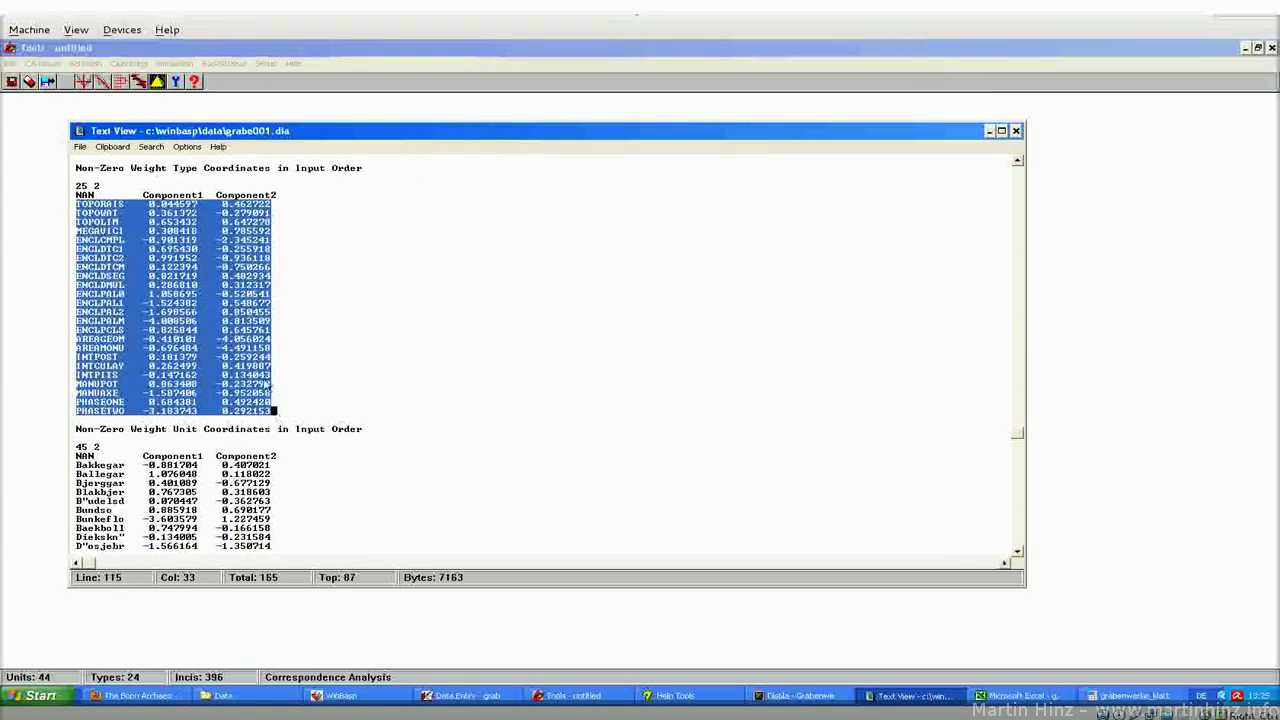
pyautogui.click(113, 147)
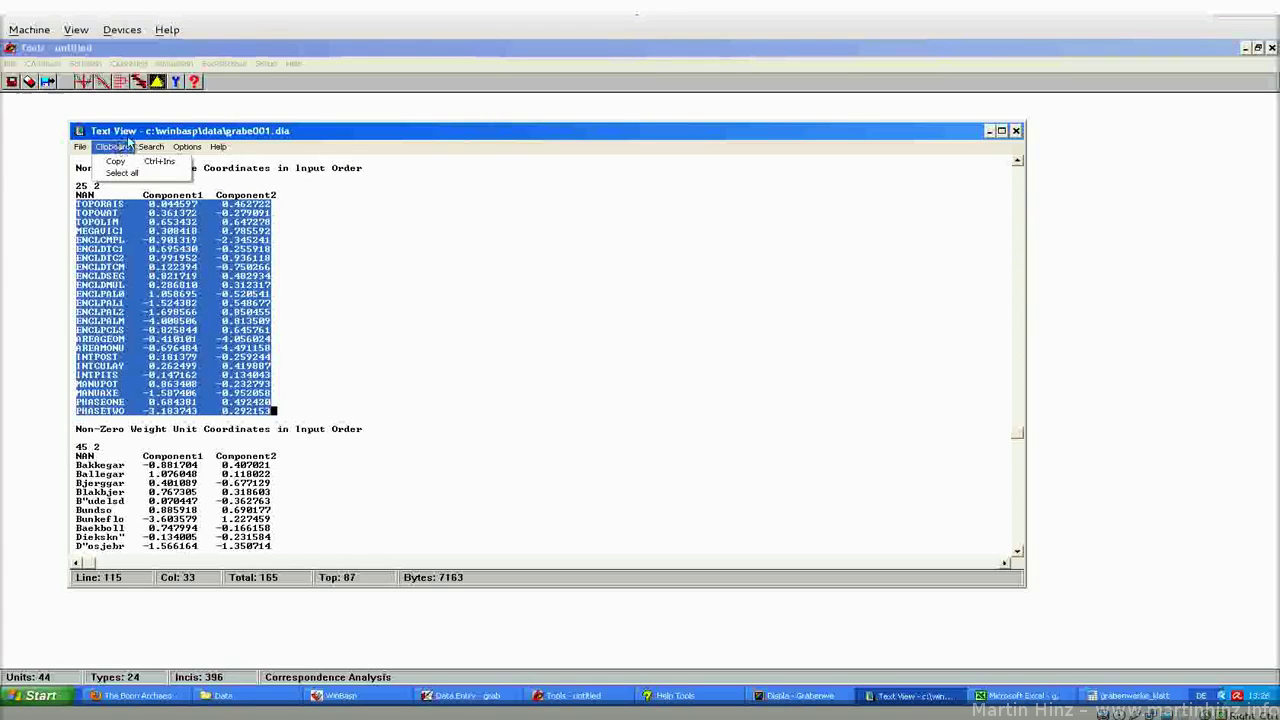
pyautogui.click(128, 143)
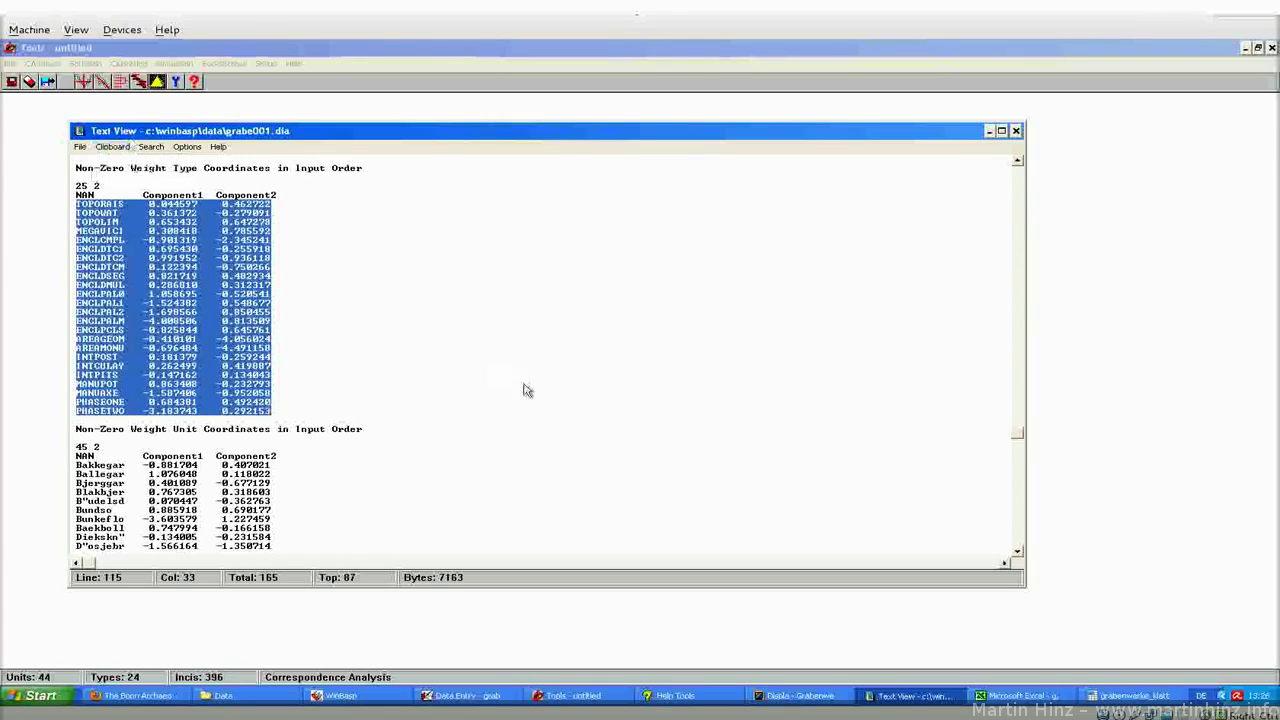
pyautogui.moveTo(1019, 457); pyautogui.dragTo(1015, 519)
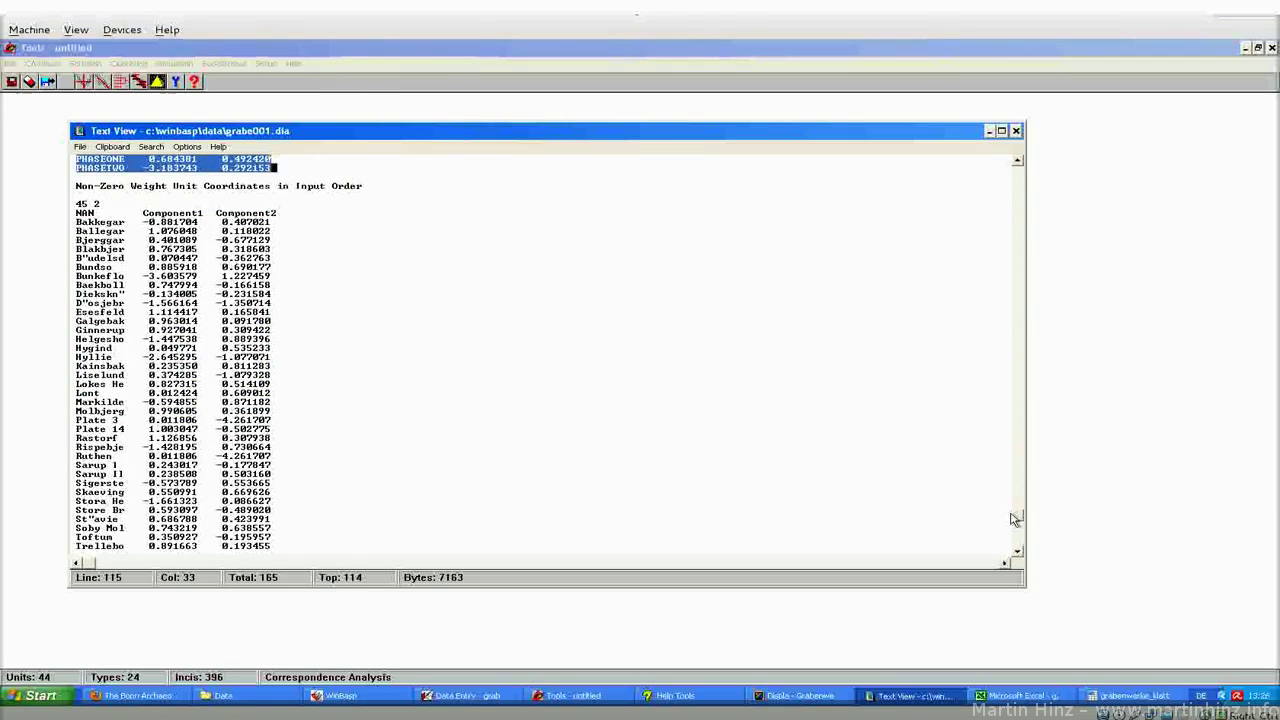
pyautogui.moveTo(1017, 505); pyautogui.dragTo(1008, 175)
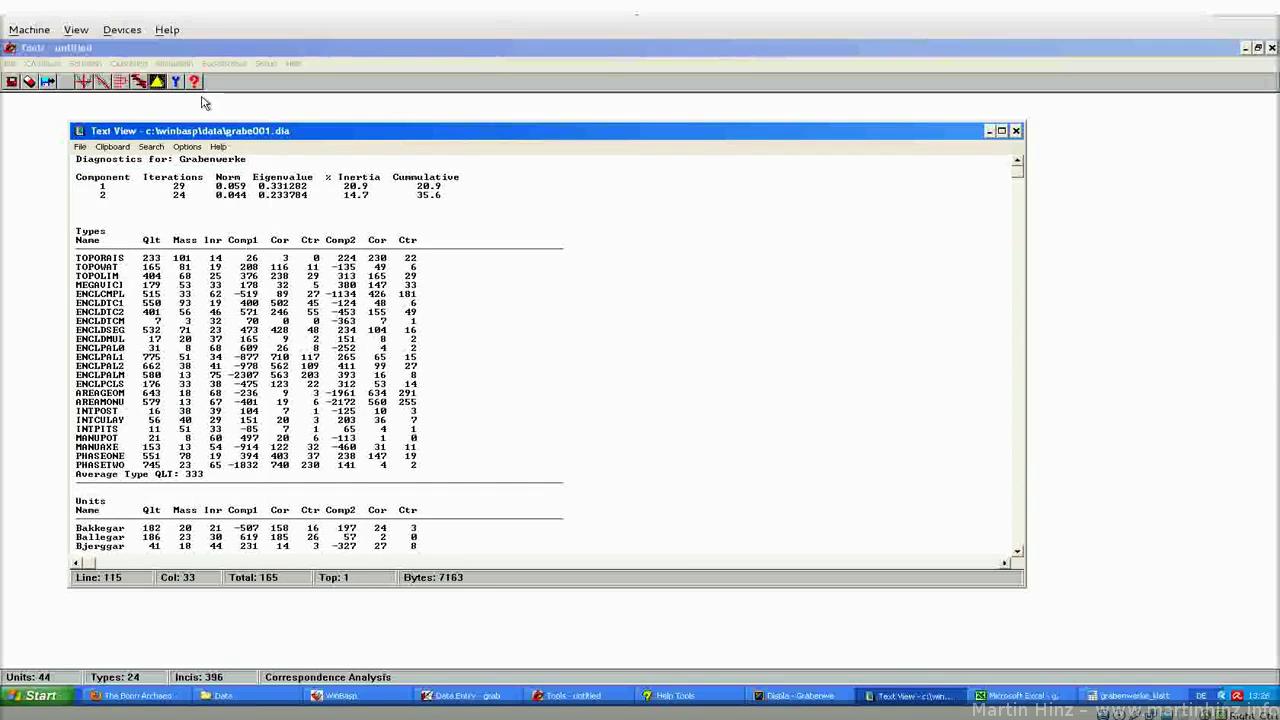
# - Close the grabe001.dia diagnostics report
pyautogui.click(1016, 131)
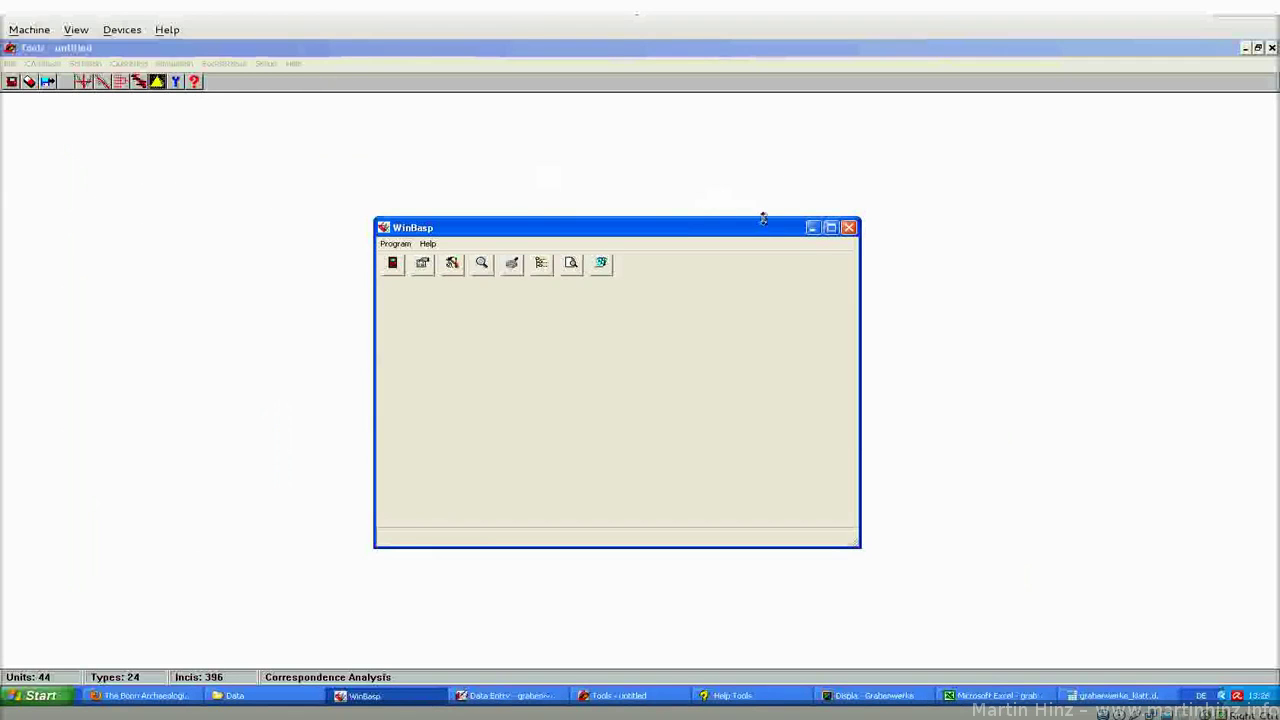
pyautogui.click(80, 64)
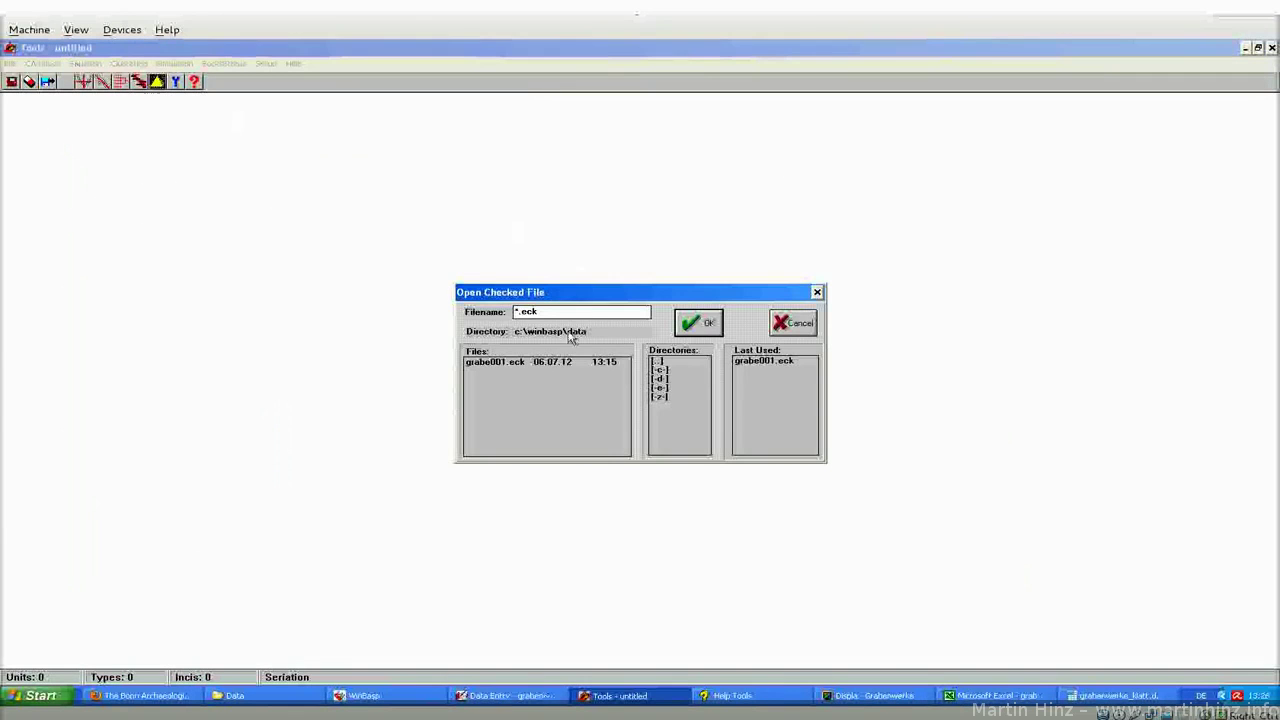
pyautogui.click(560, 365)
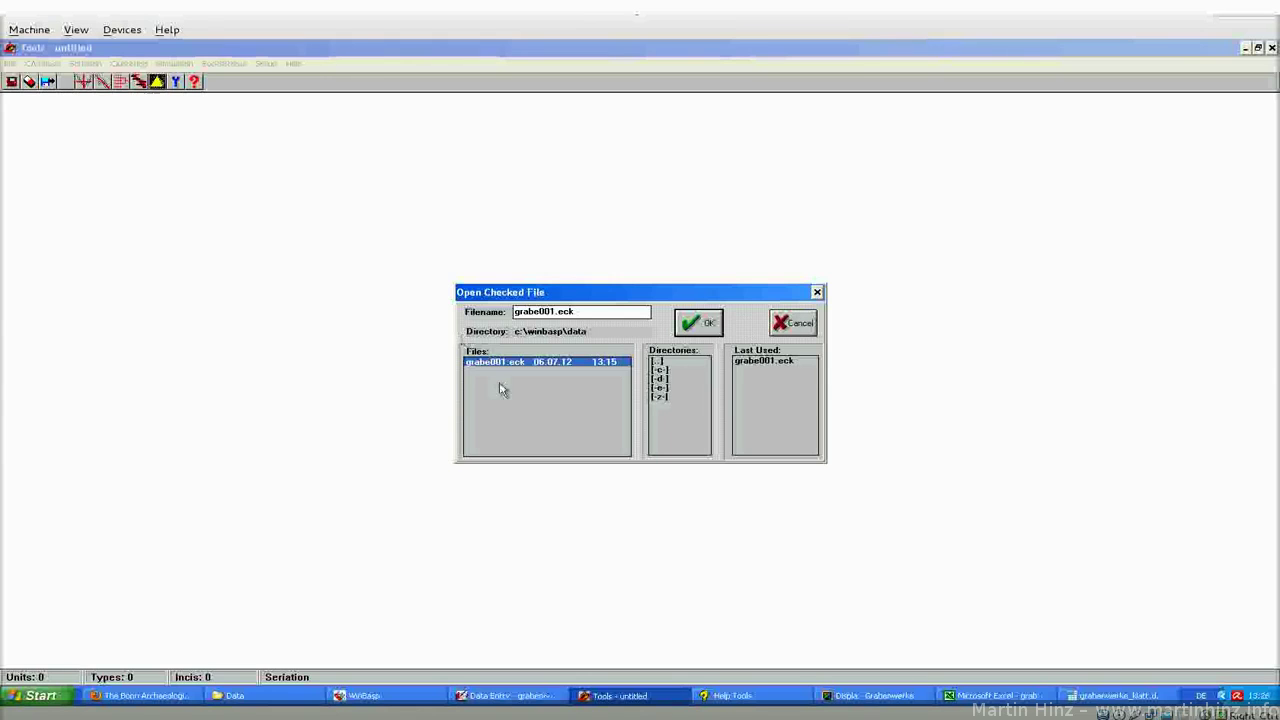
pyautogui.click(786, 330)
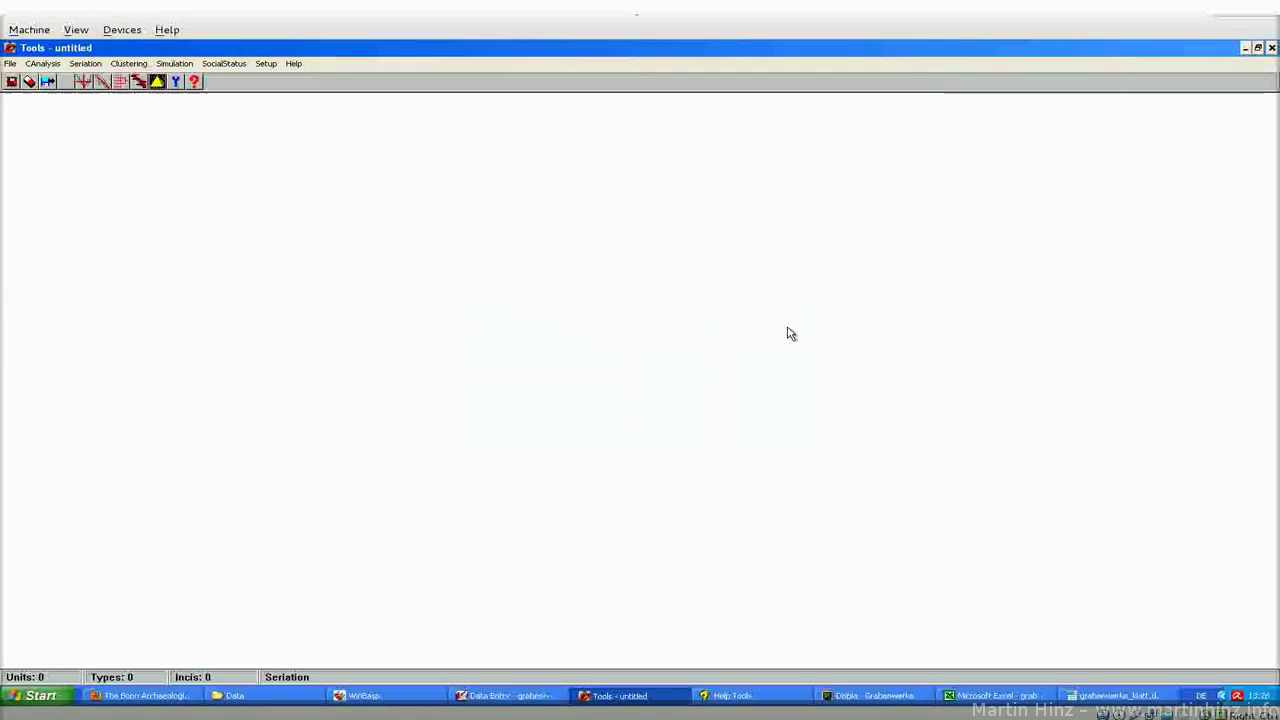
# - Switch to the graphic display and plot grabe001.orw as a CA seriation matrix with types on the Y axis, symbols, and component 1 for both axes
pyautogui.click(870, 695)
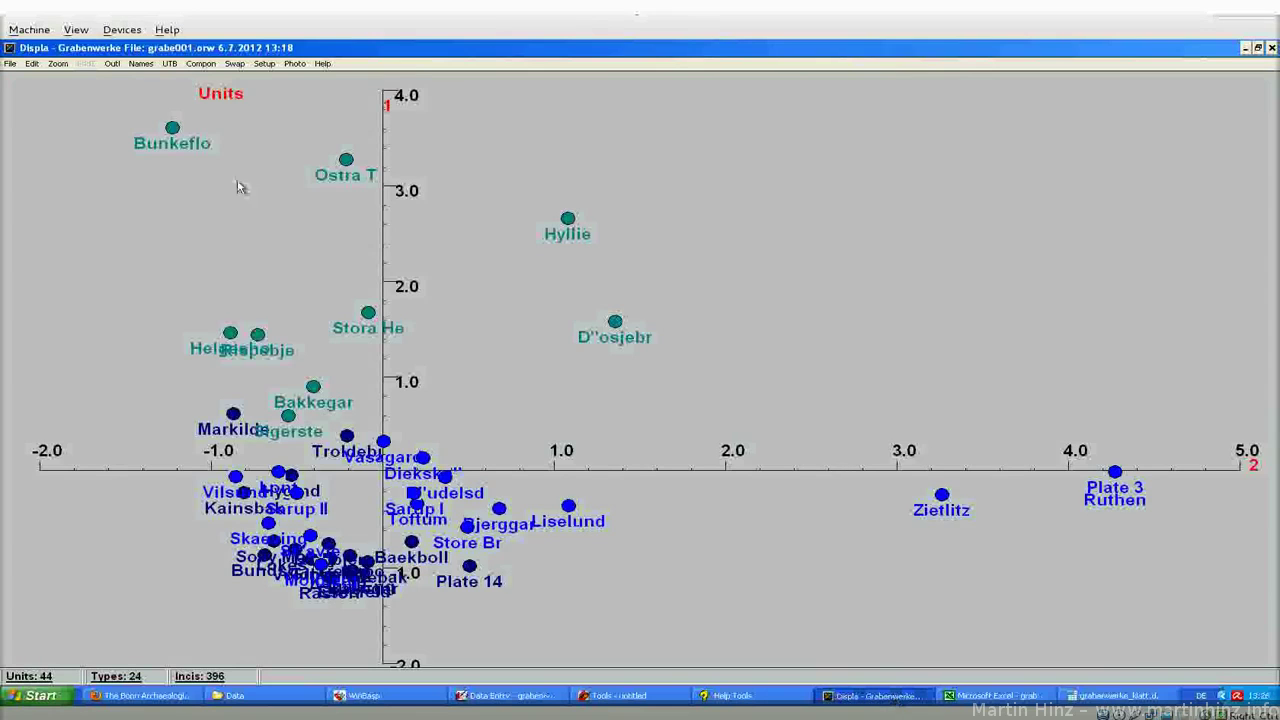
pyautogui.click(12, 63)
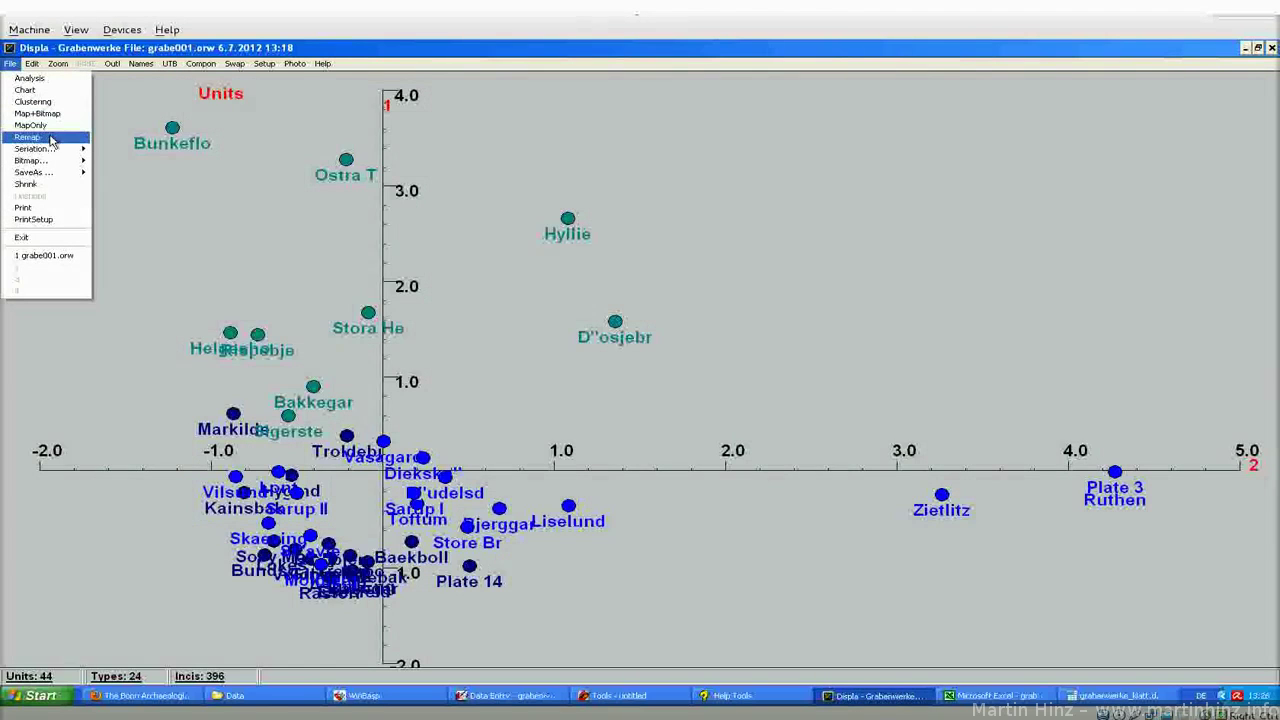
pyautogui.moveTo(56, 151)
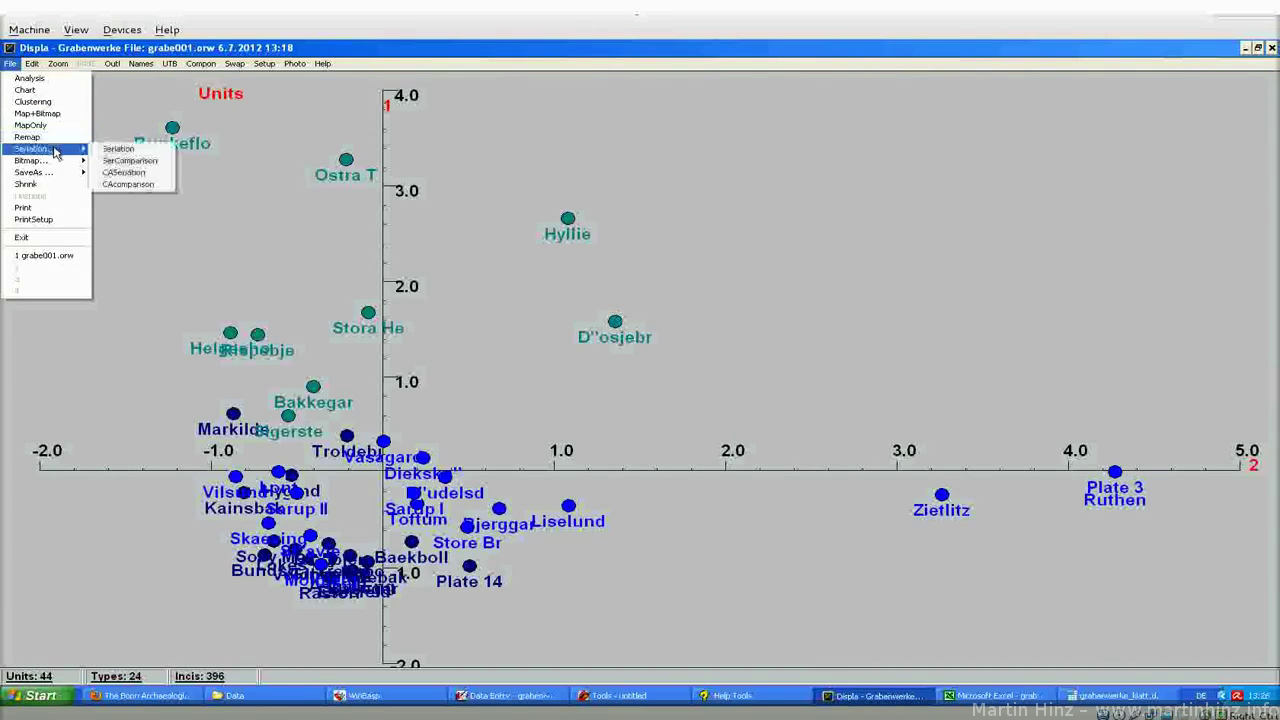
pyautogui.click(155, 176)
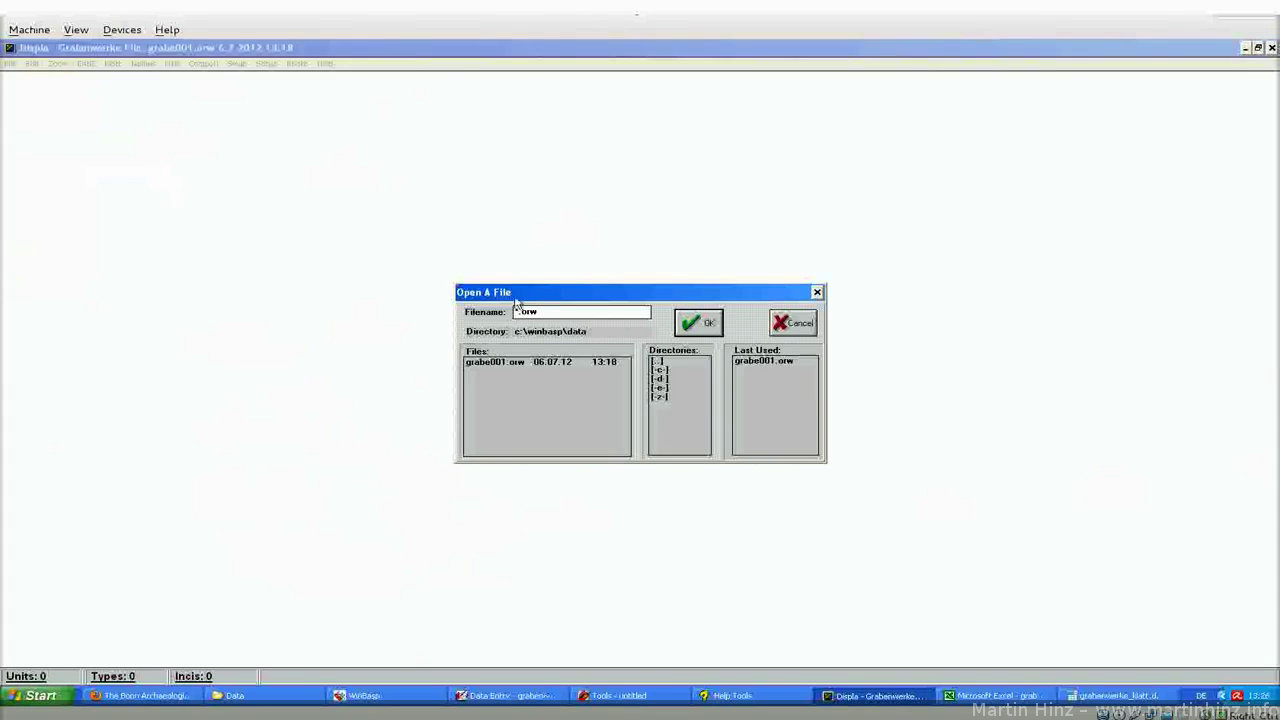
pyautogui.click(500, 366)
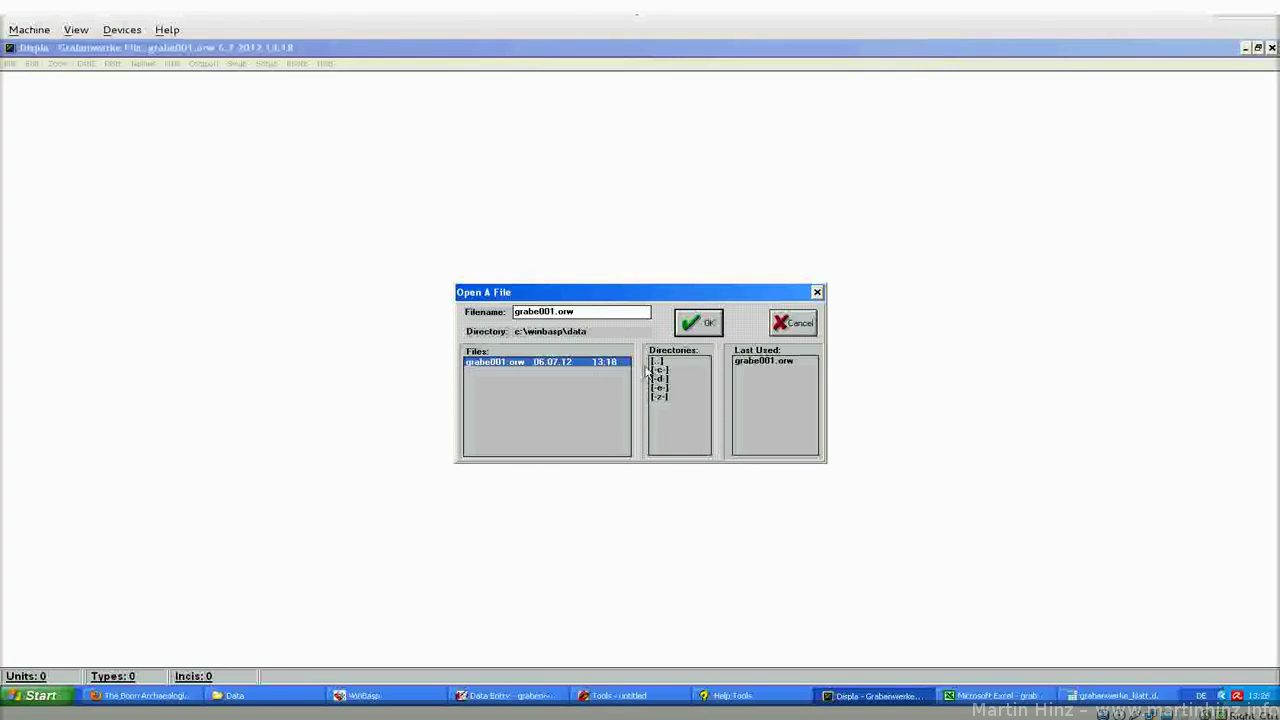
pyautogui.click(699, 324)
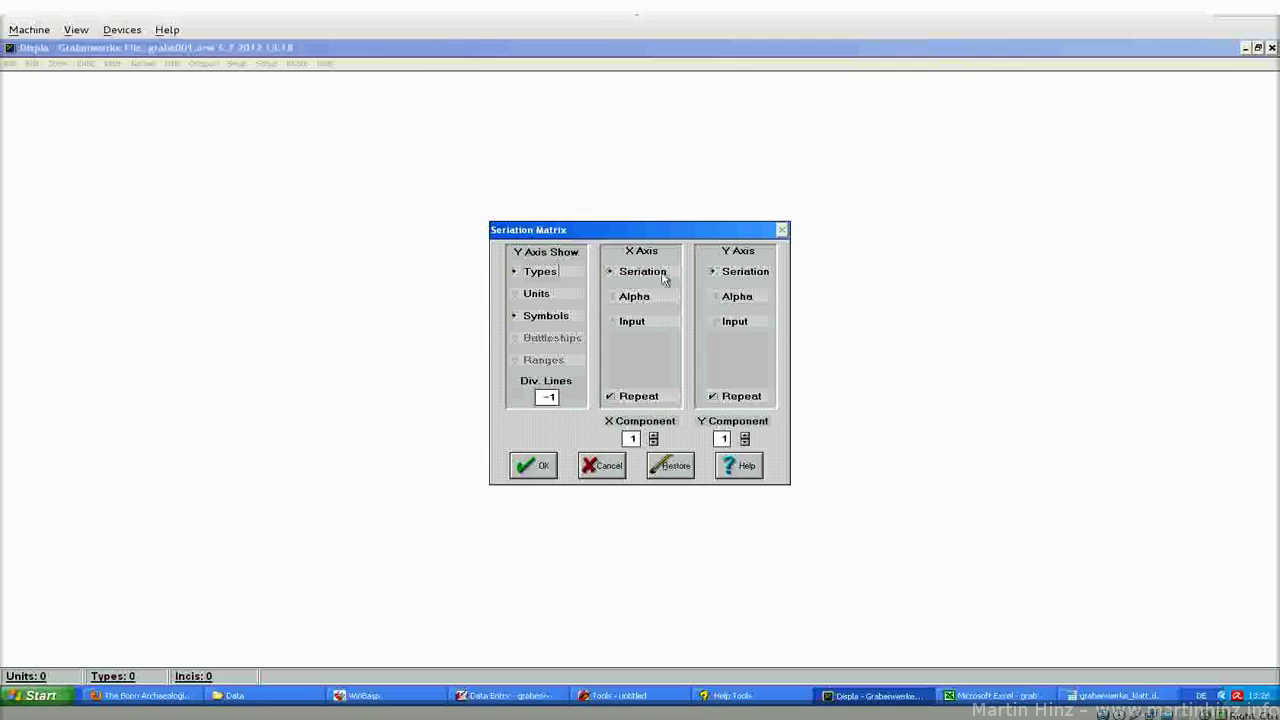
pyautogui.click(538, 464)
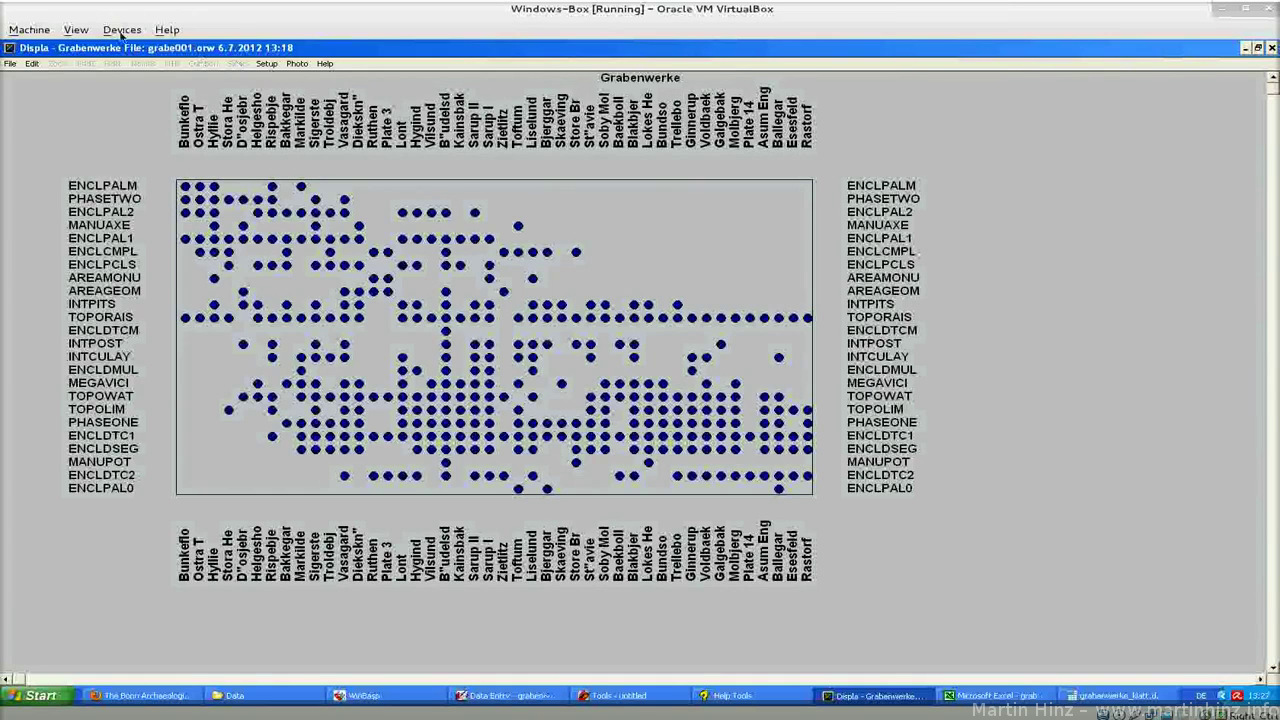
pyautogui.click(12, 64)
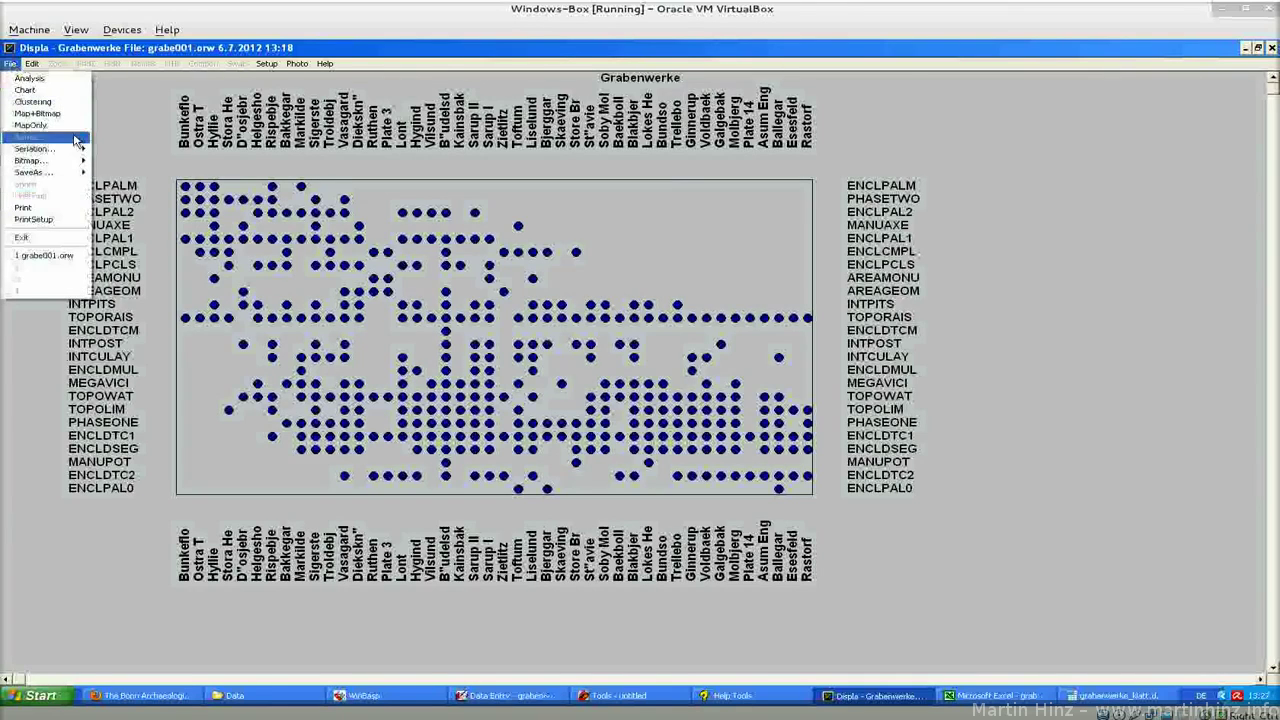
pyautogui.click(132, 173)
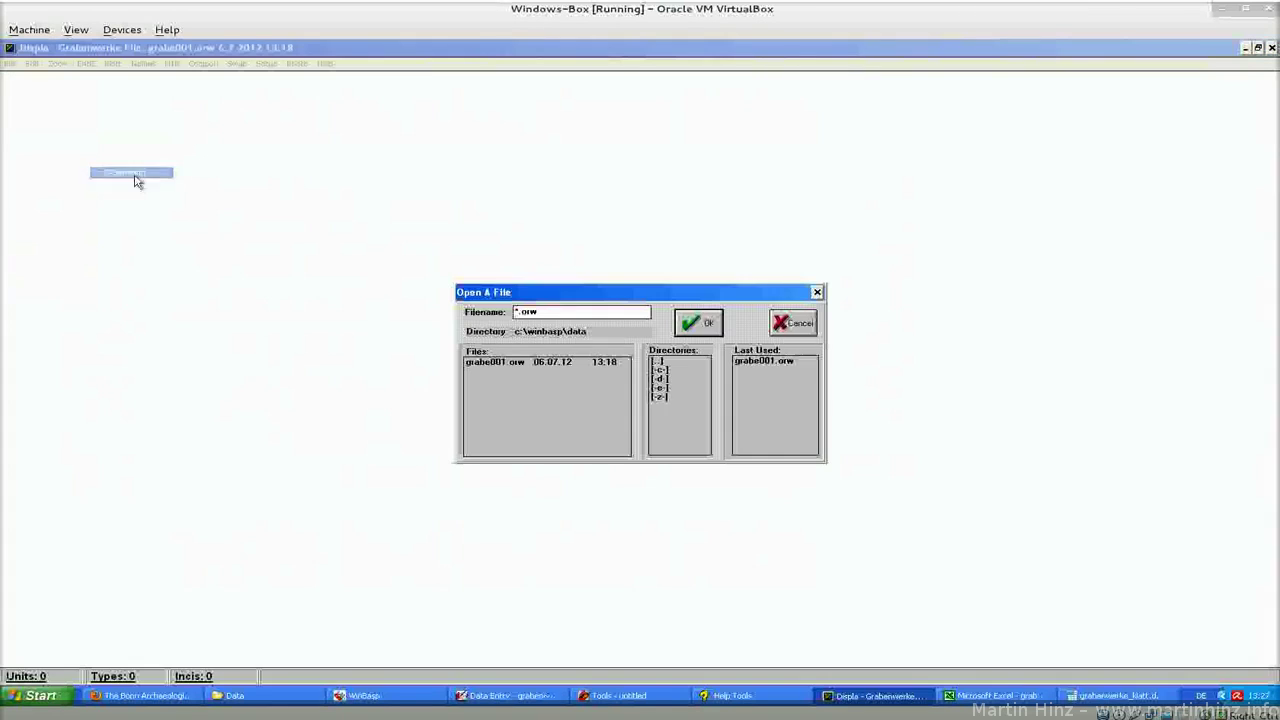
pyautogui.press('Tab')
pyautogui.click(712, 322)
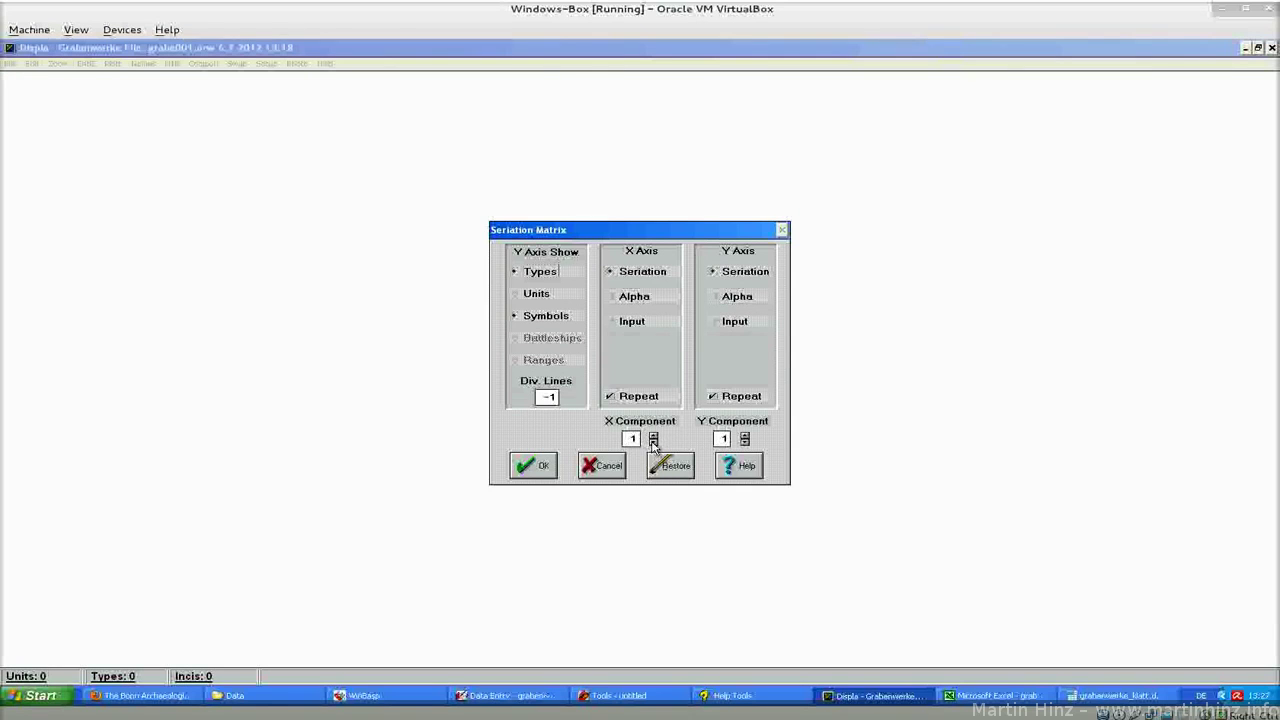
pyautogui.click(600, 469)
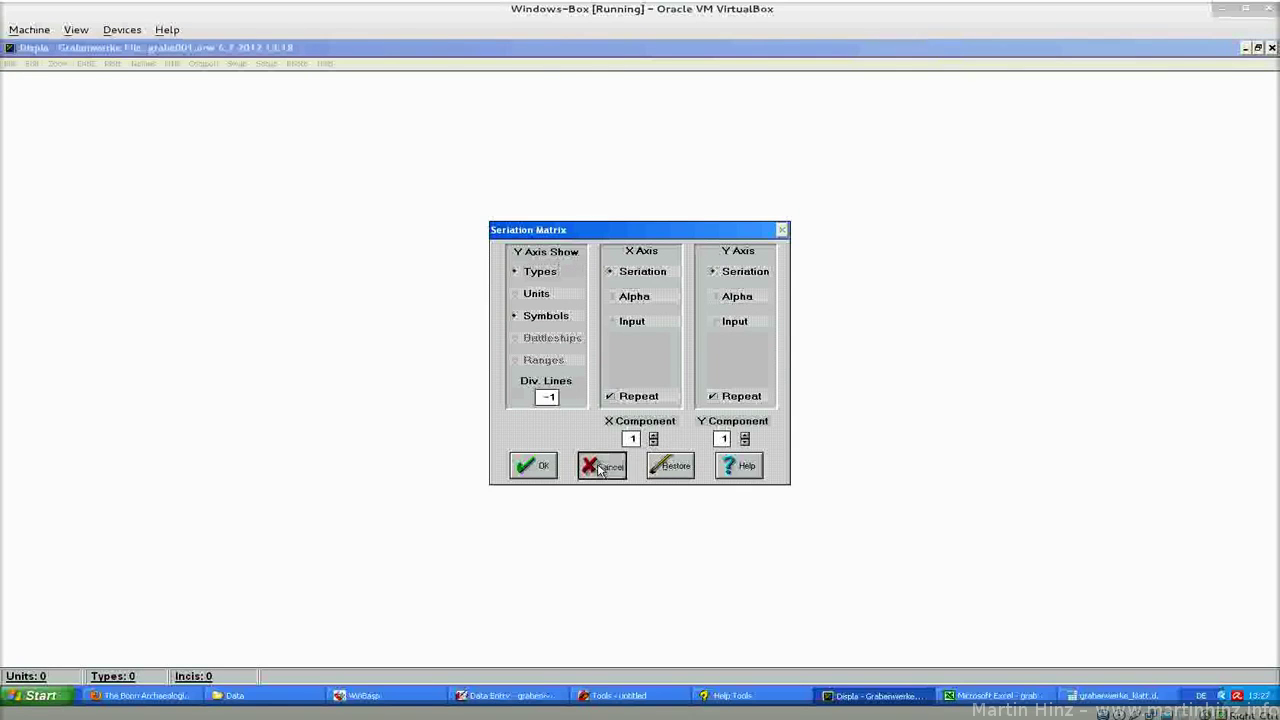